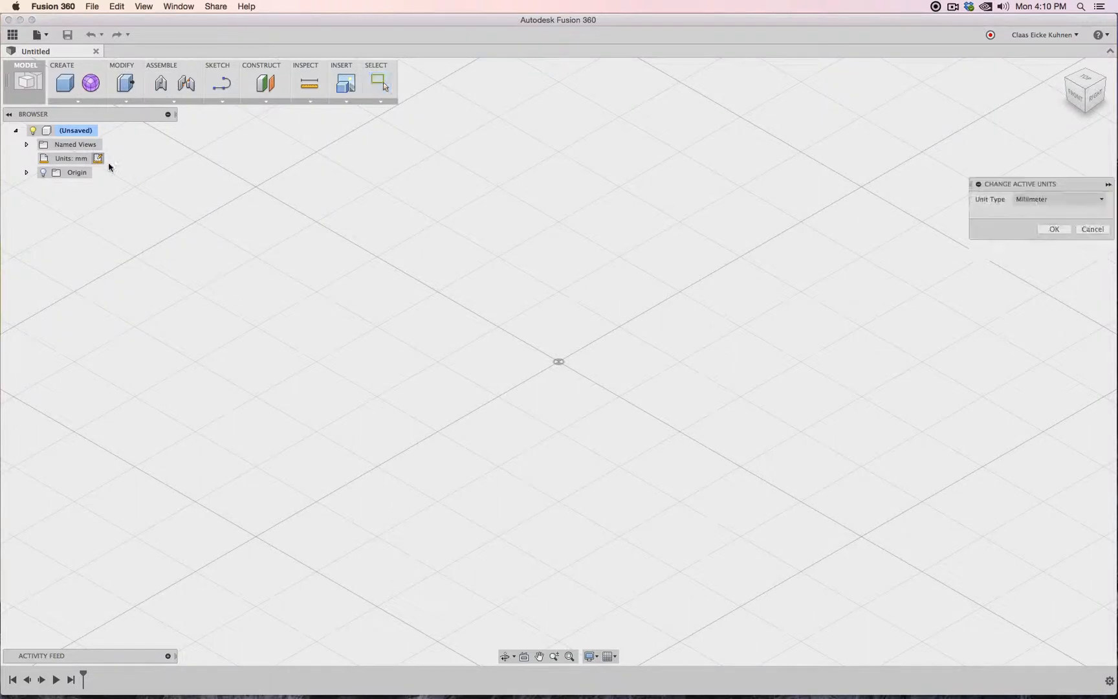
Change the document's active units to inches.
left_click(1059, 199)
left_click(1057, 251)
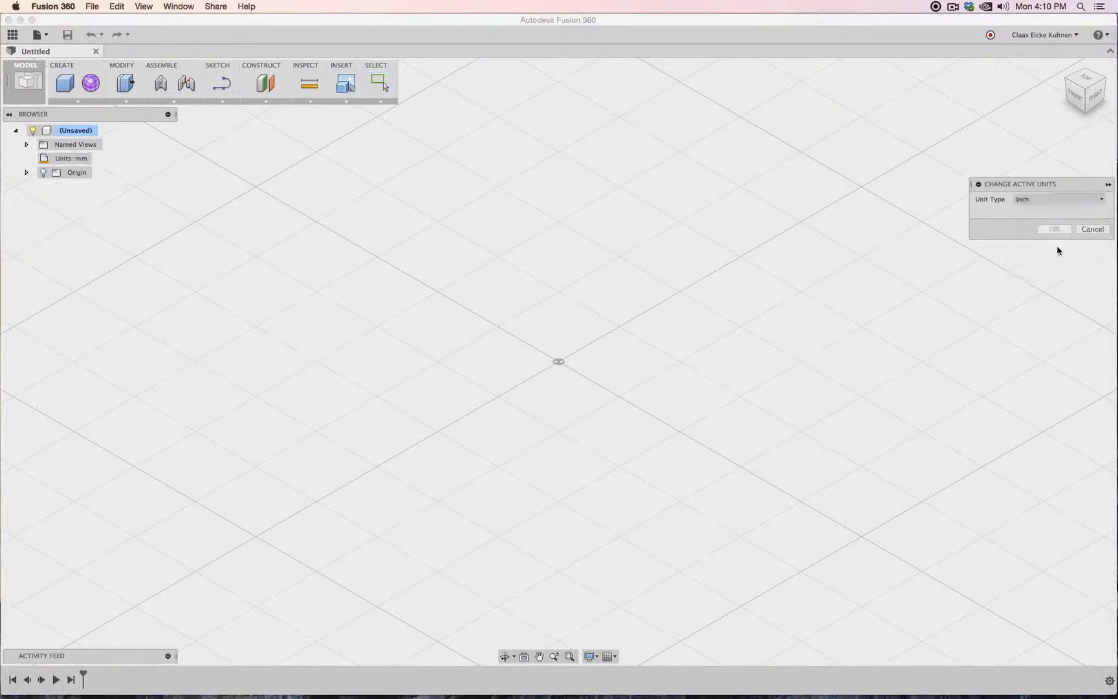
left_click(1054, 229)
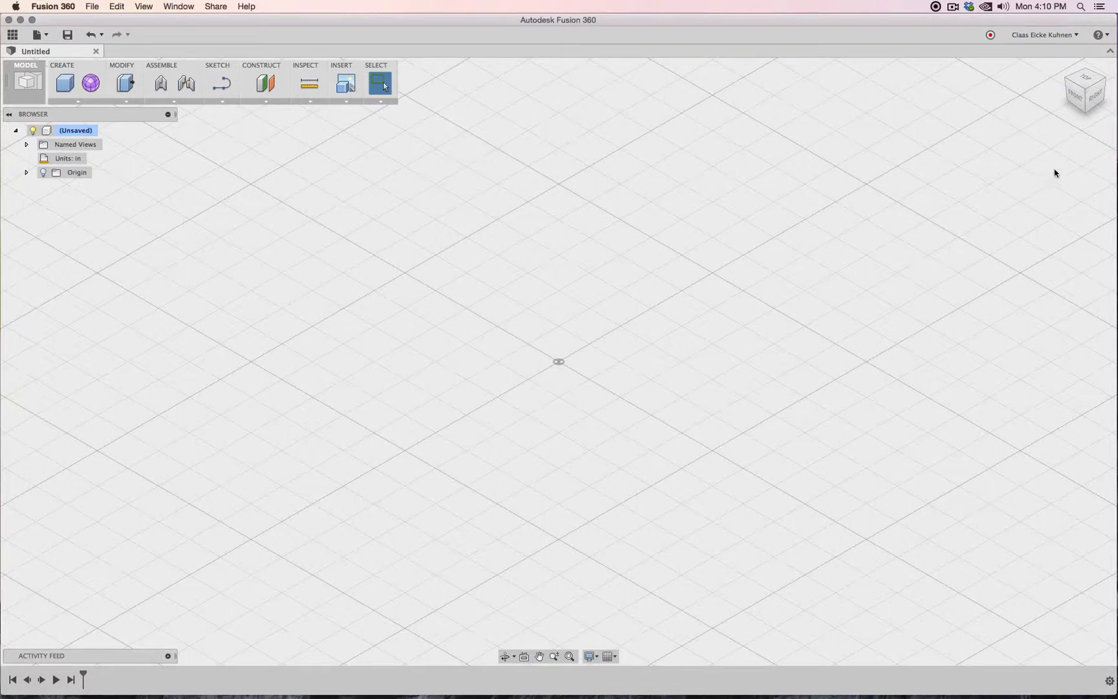
Switch to the front view, show the origin, and start a line sketch on the front origin plane.
left_click(1077, 98)
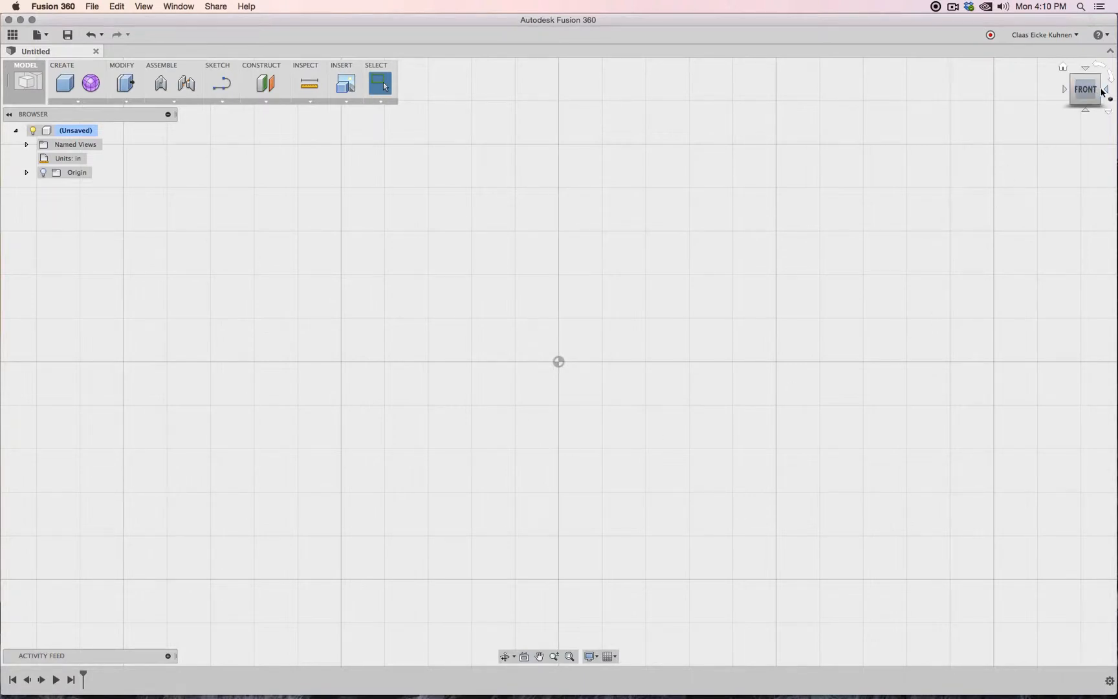
left_click(1109, 92)
left_click(1065, 91)
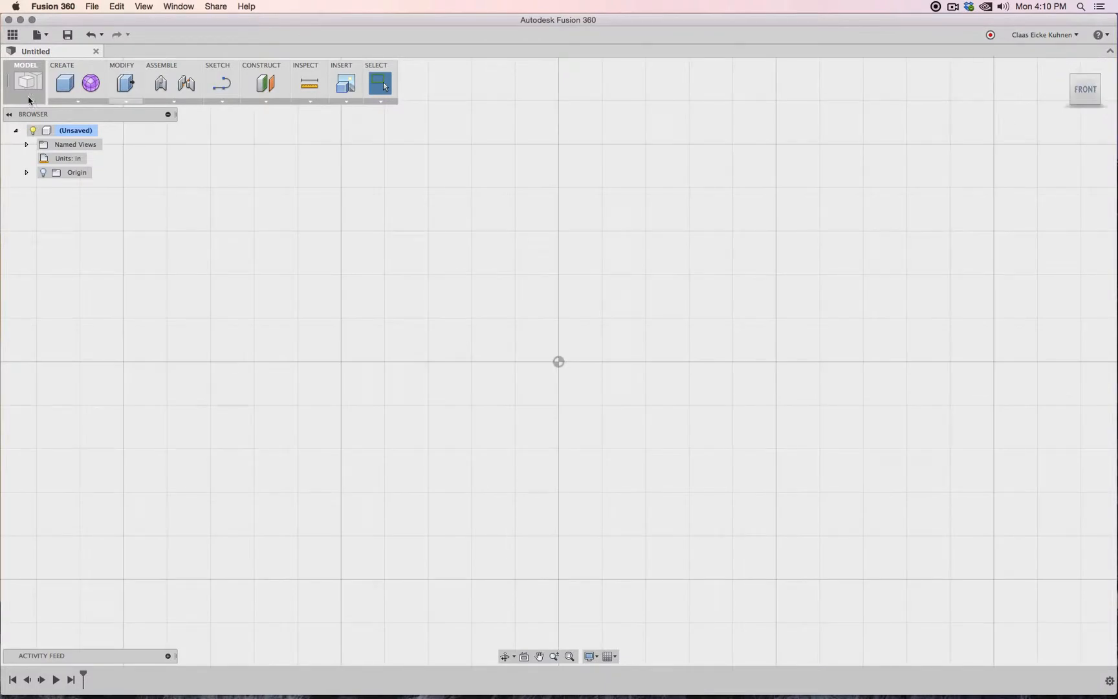
left_click(44, 173)
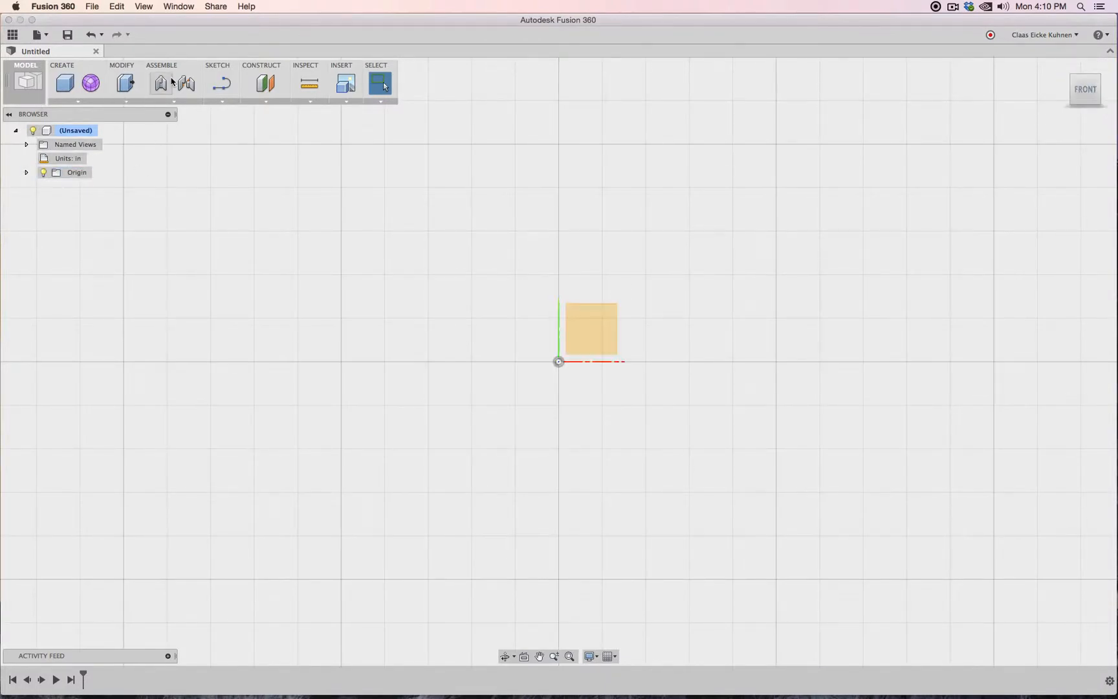
left_click(221, 83)
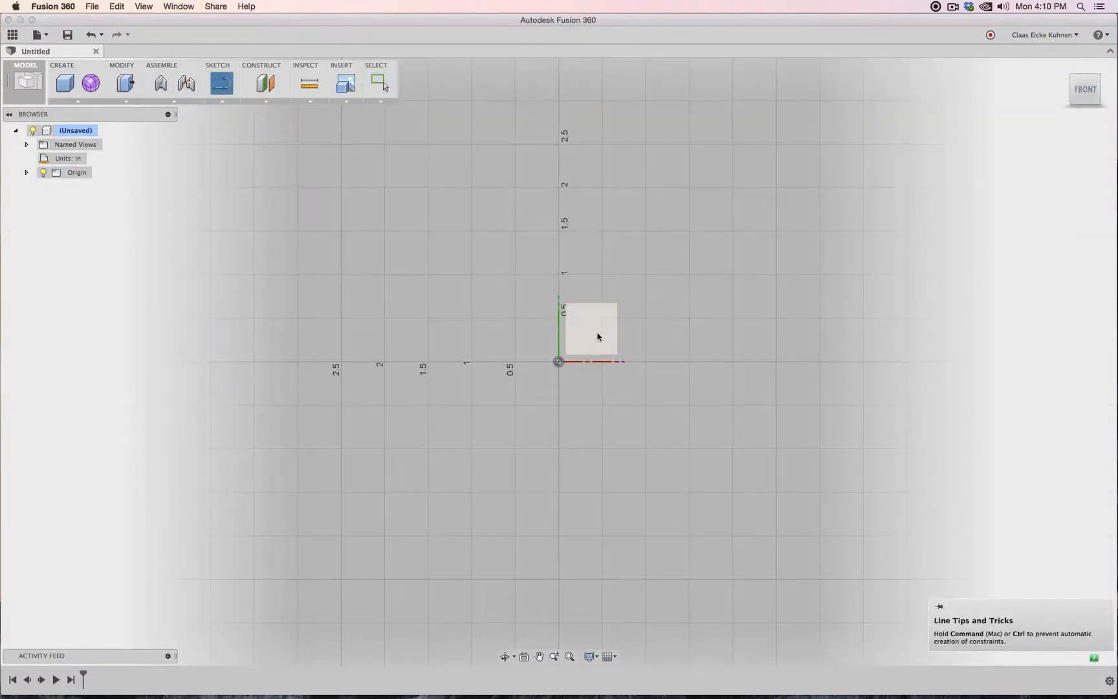
left_click(598, 334)
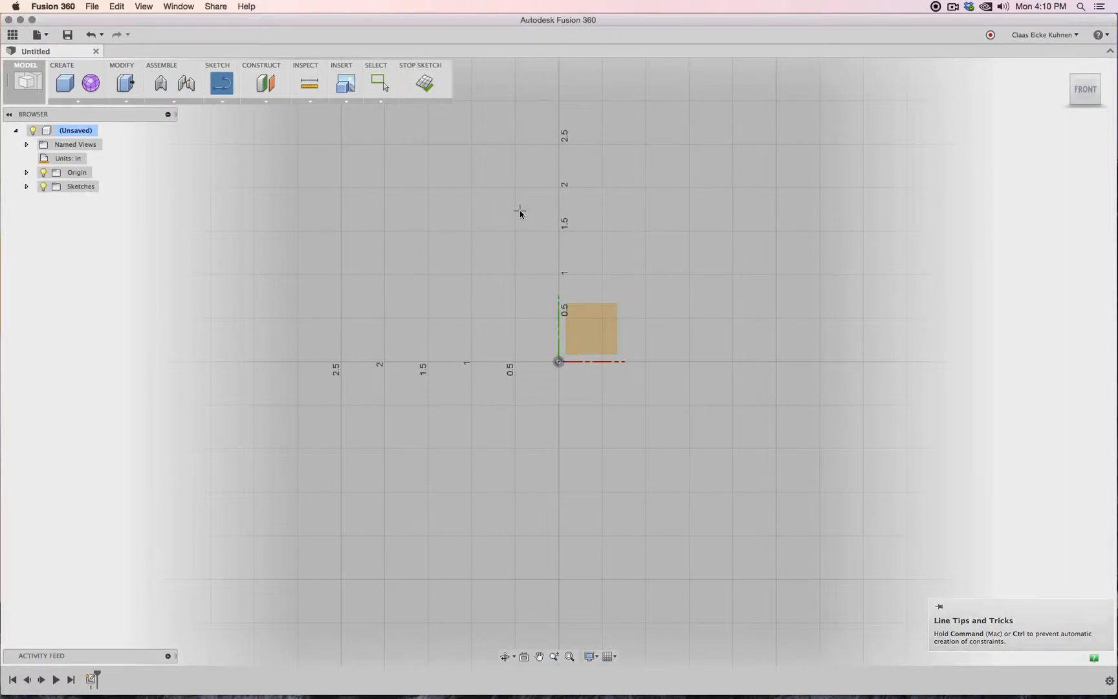
Draw a vertical line 17" long upward from the origin and move its dimension farther out to the line's left.
scroll(520, 212, "down", 10)
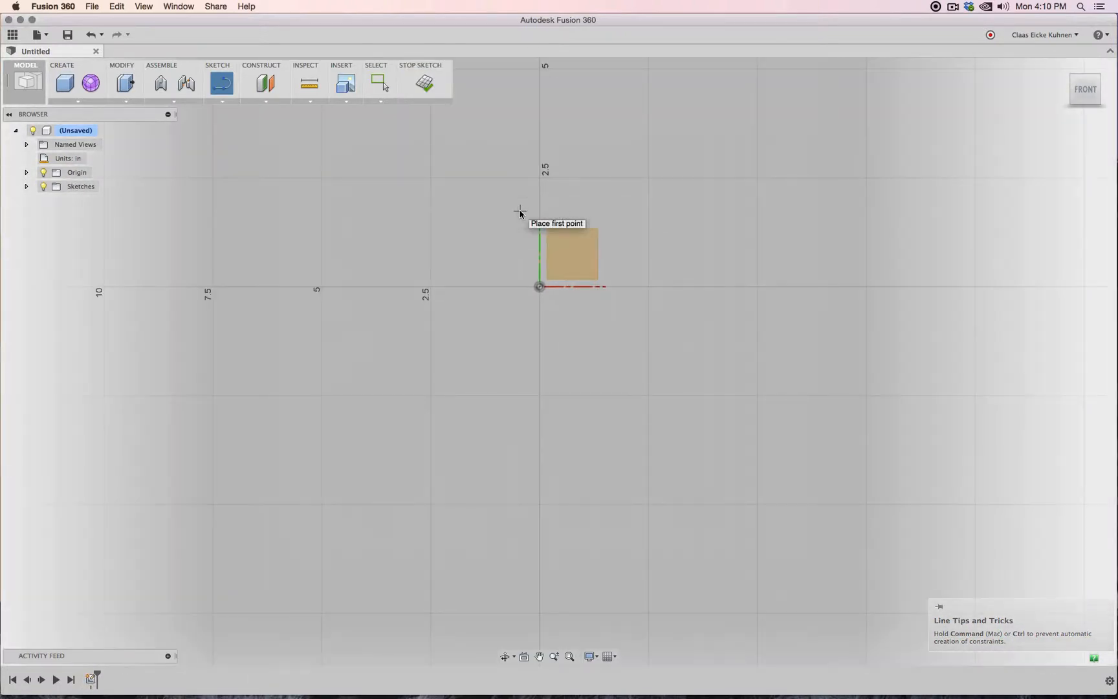
mouse_move(519, 194)
middle_mouse_down()
mouse_move(446, 389)
mouse_move(555, 442)
mouse_move(597, 427)
middle_mouse_up()
key("l")
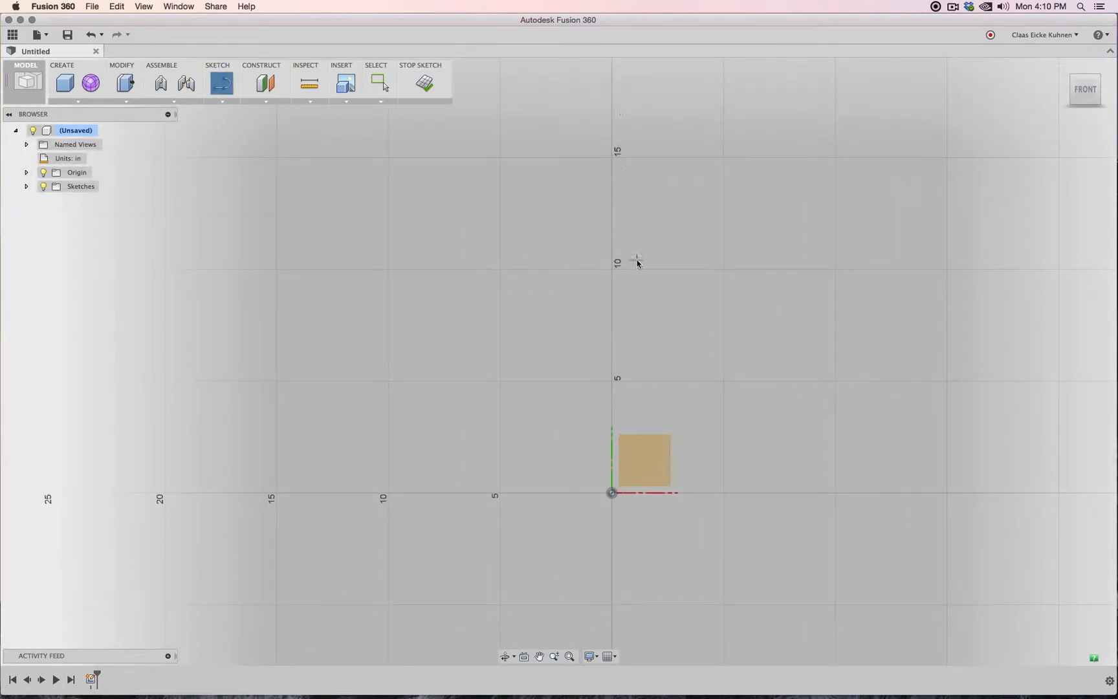
left_click(612, 493)
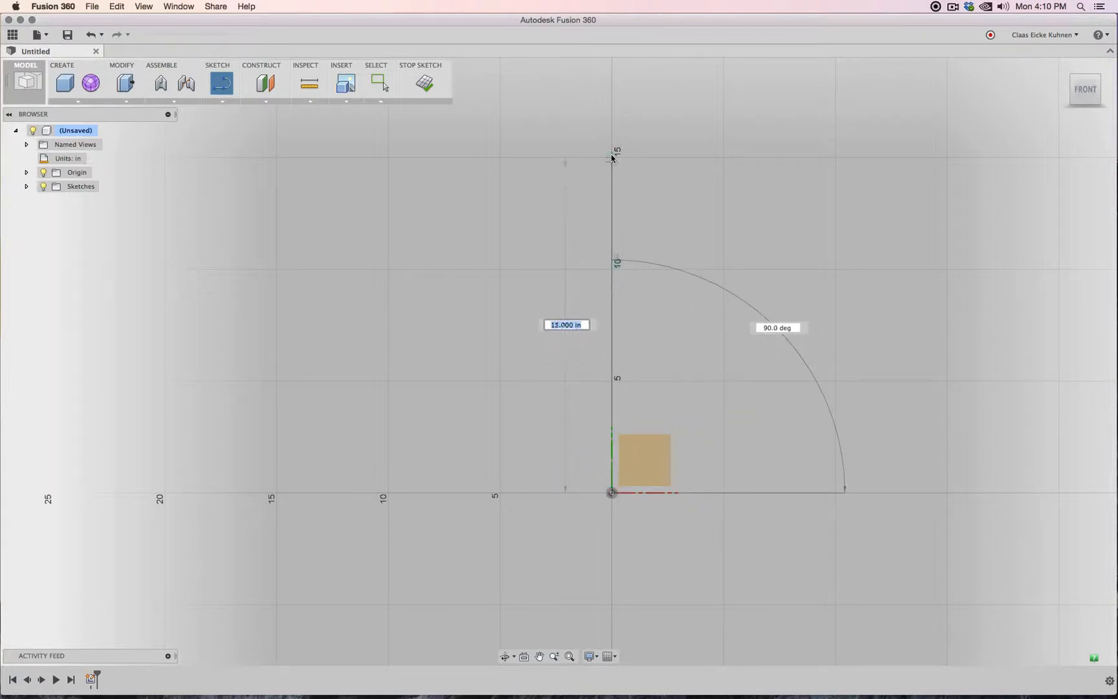
type("17")
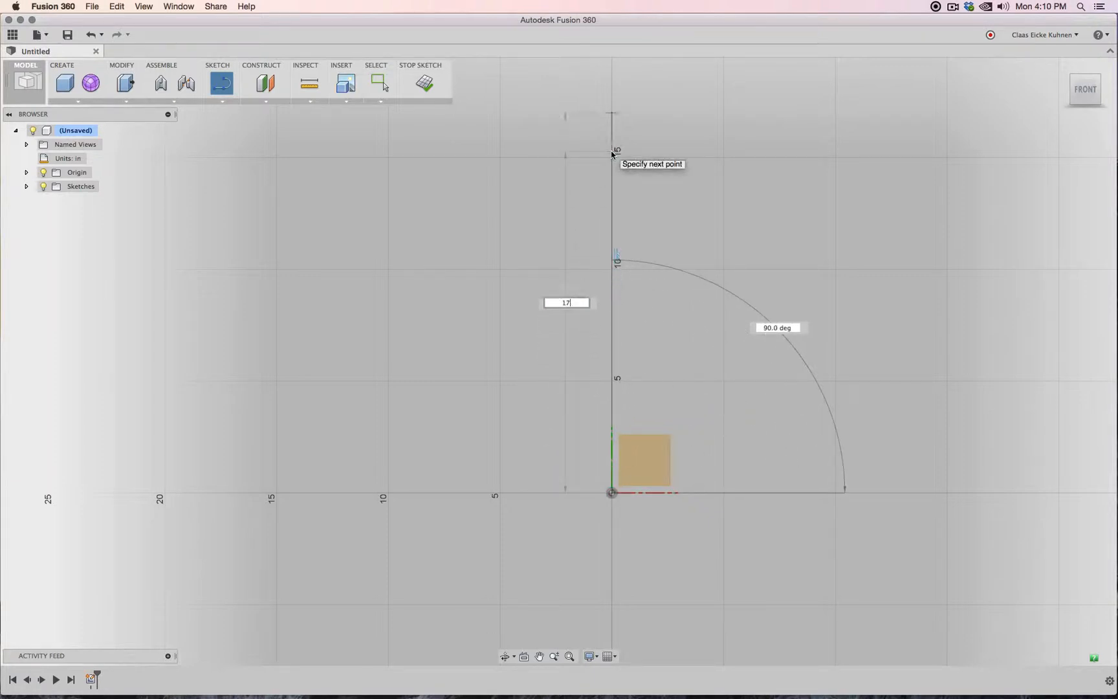
type("\"")
key("Tab")
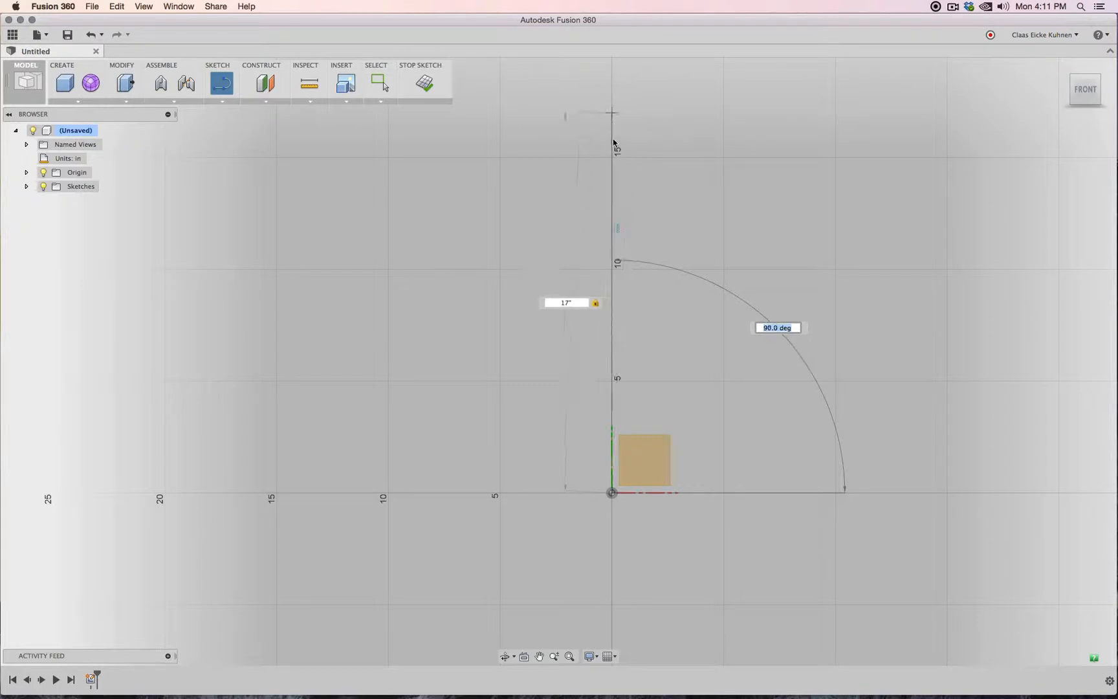
left_click(616, 141)
key("Escape")
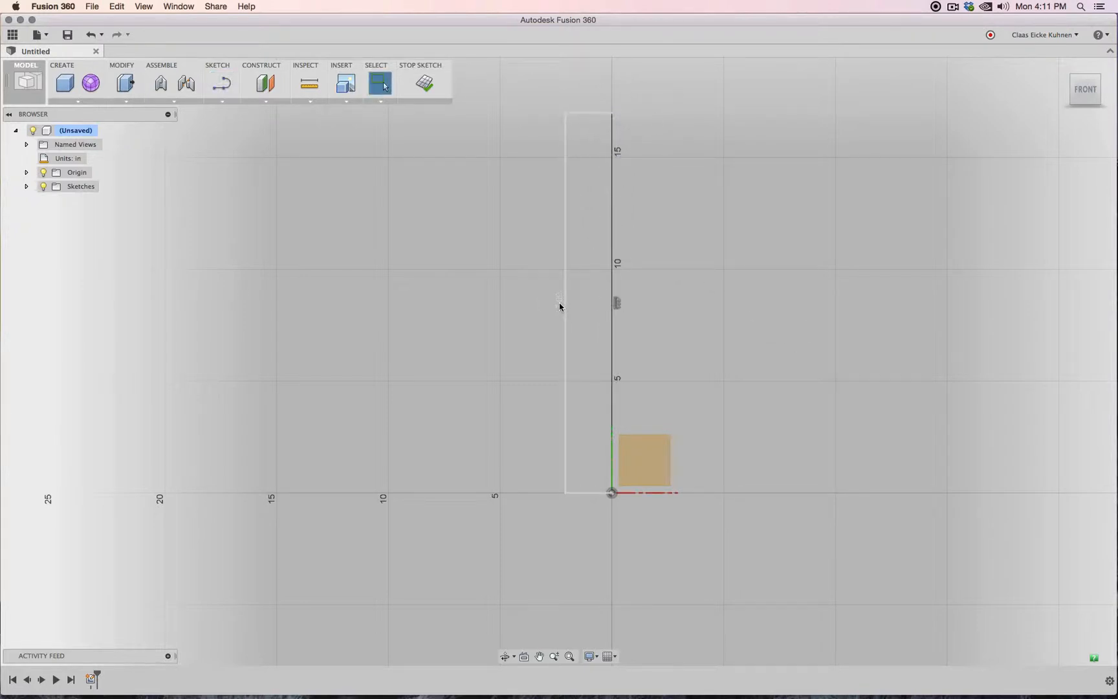
left_click_drag(559, 304, 432, 297)
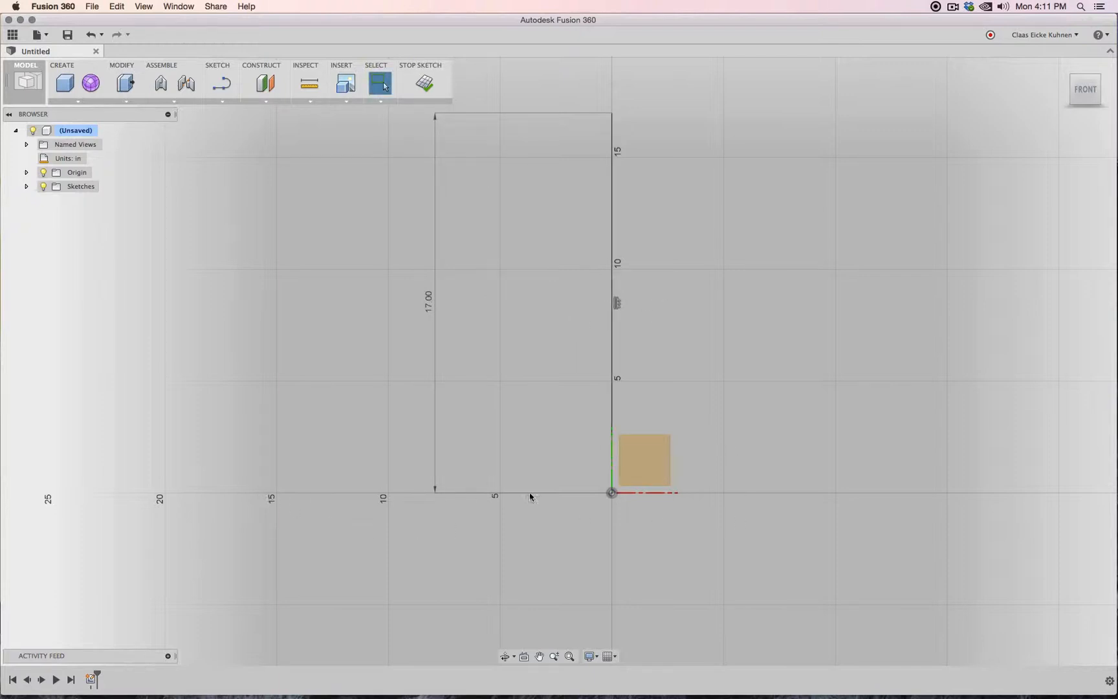
left_click(221, 84)
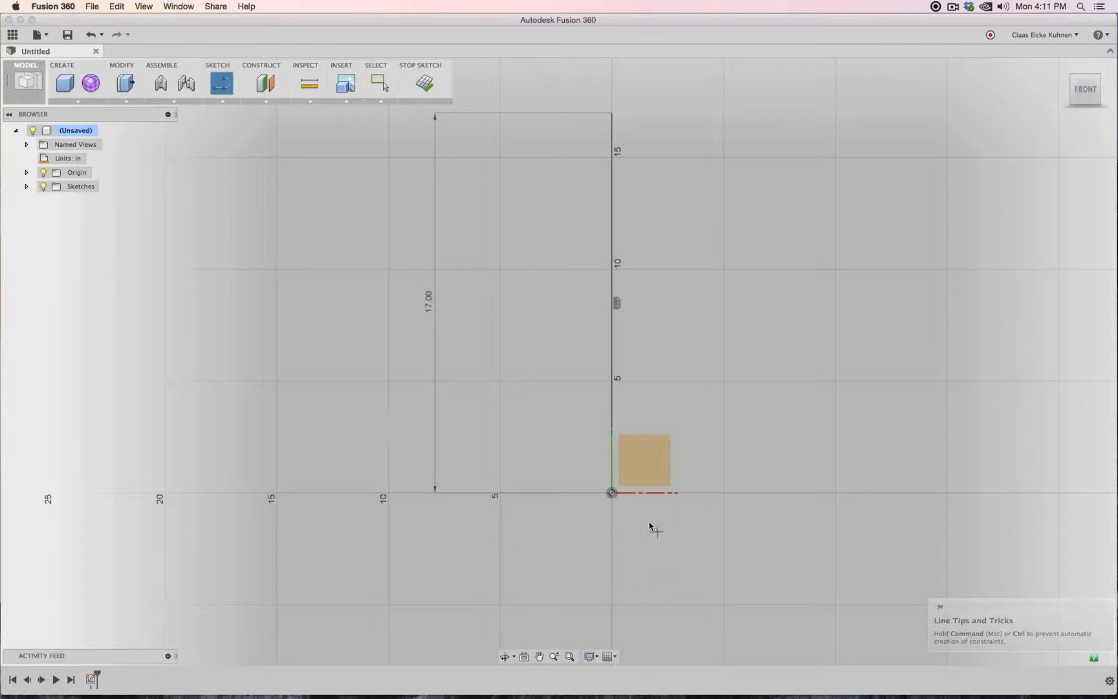
left_click(611, 493)
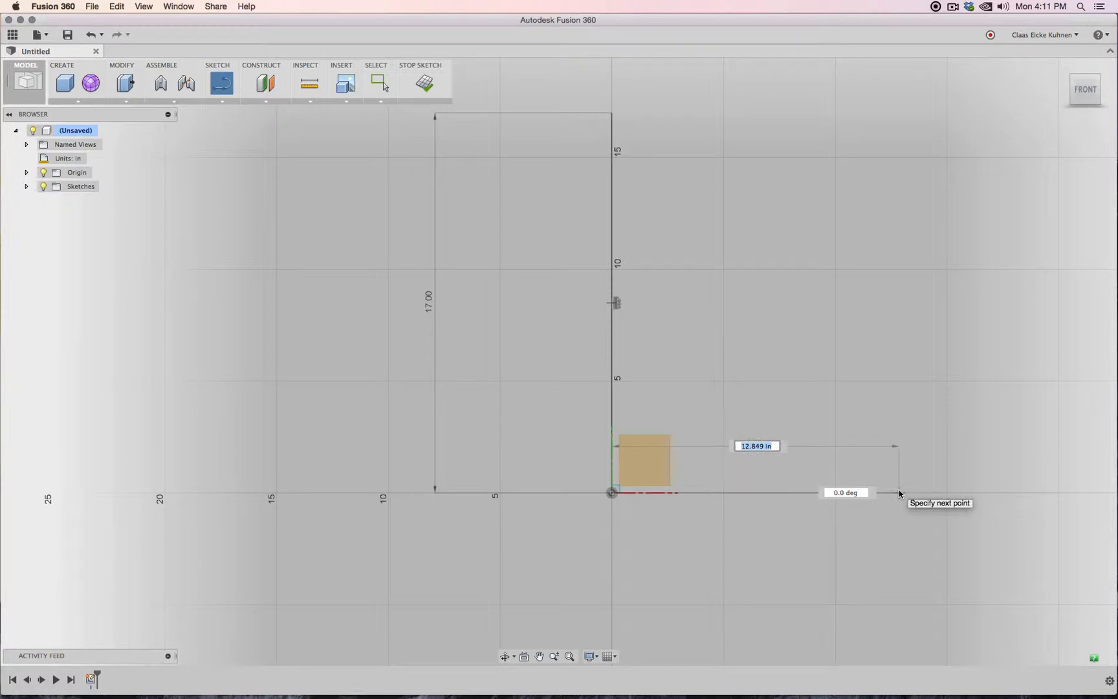
type("19")
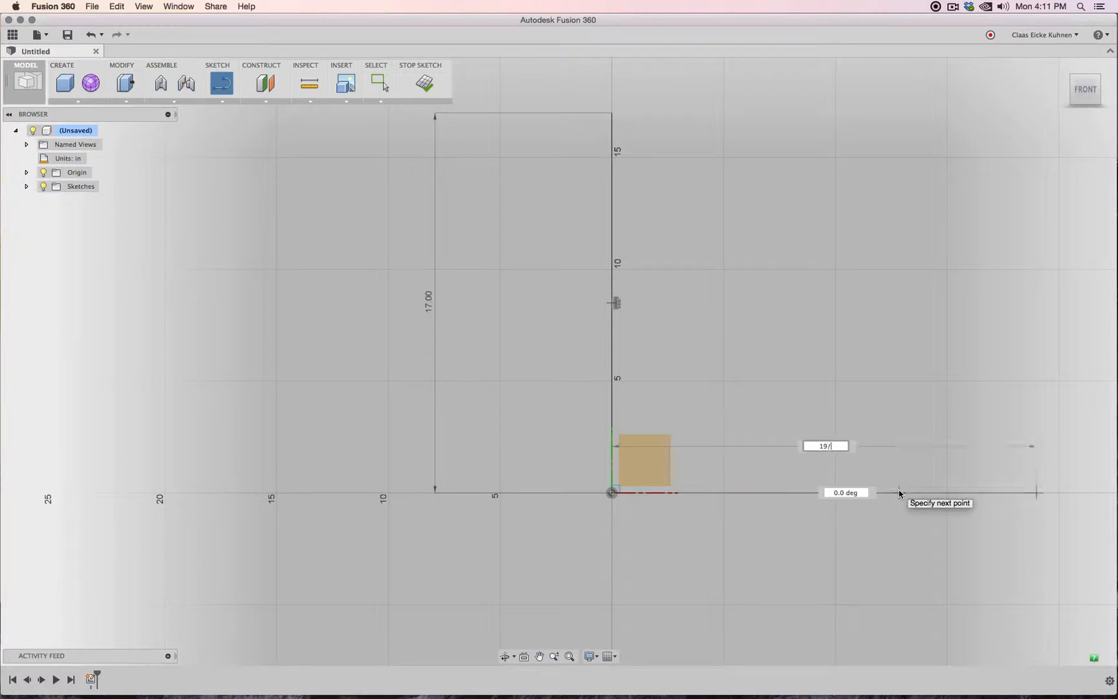
type("/2")
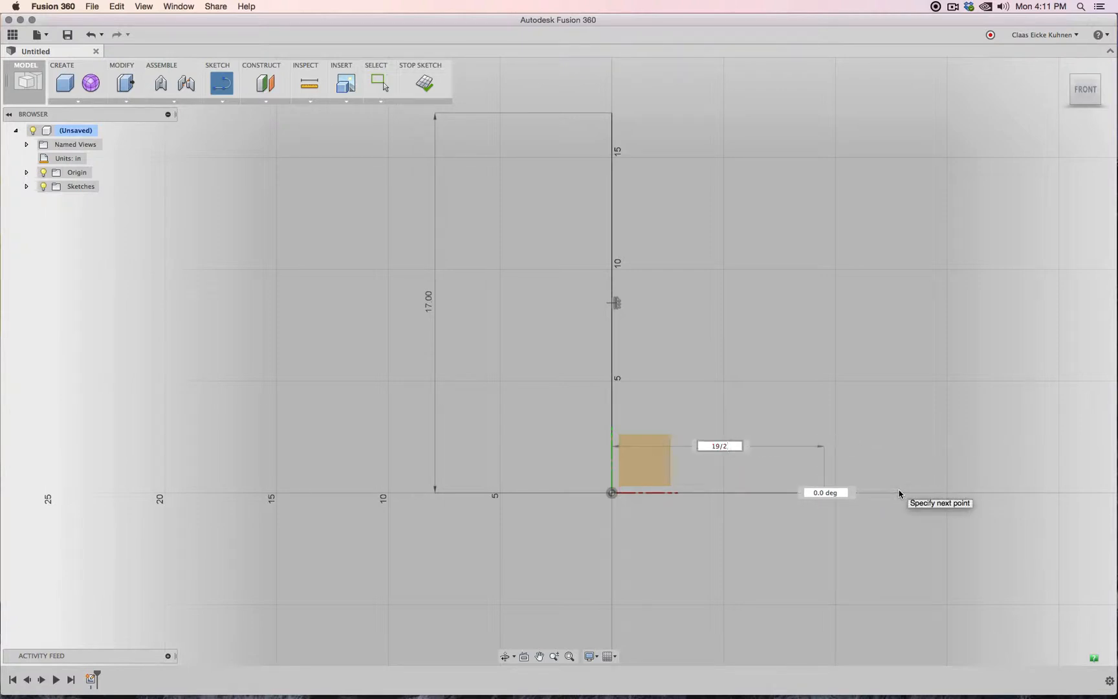
key("Tab")
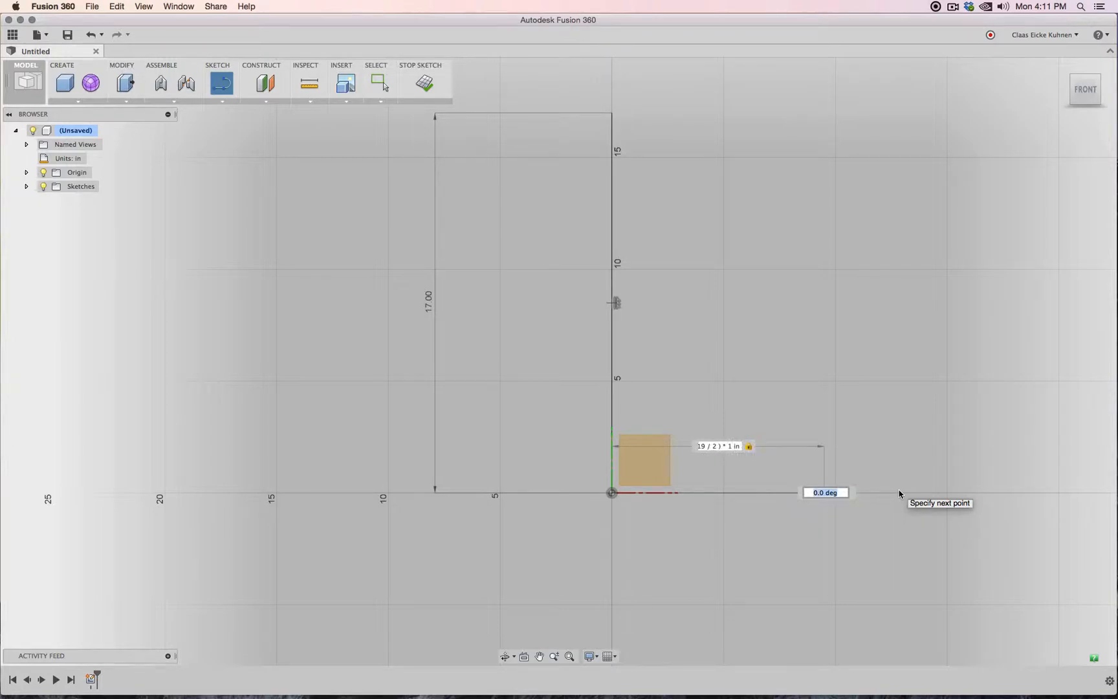
key("Return")
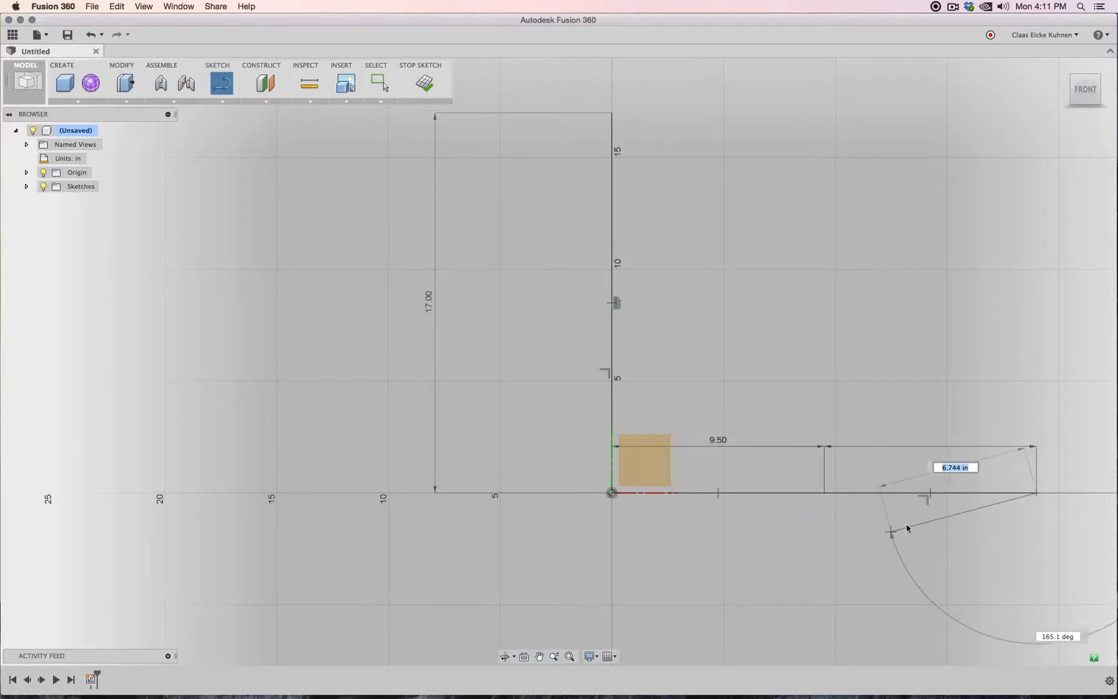
key("Escape")
key("Escape")
left_click(950, 492)
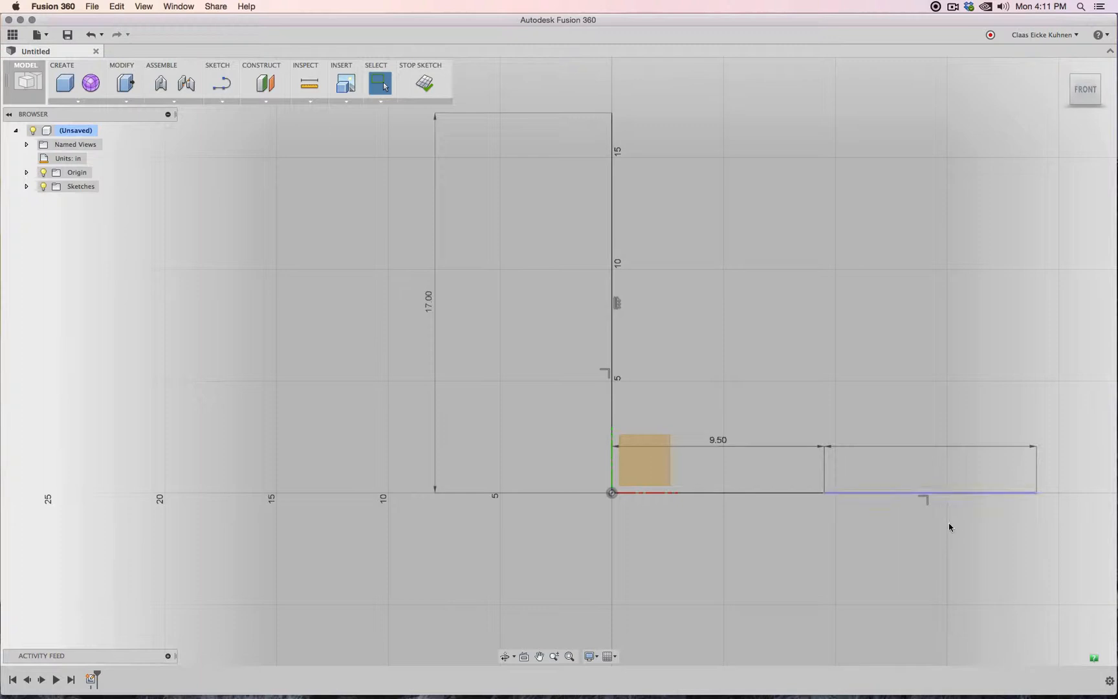
key("Delete")
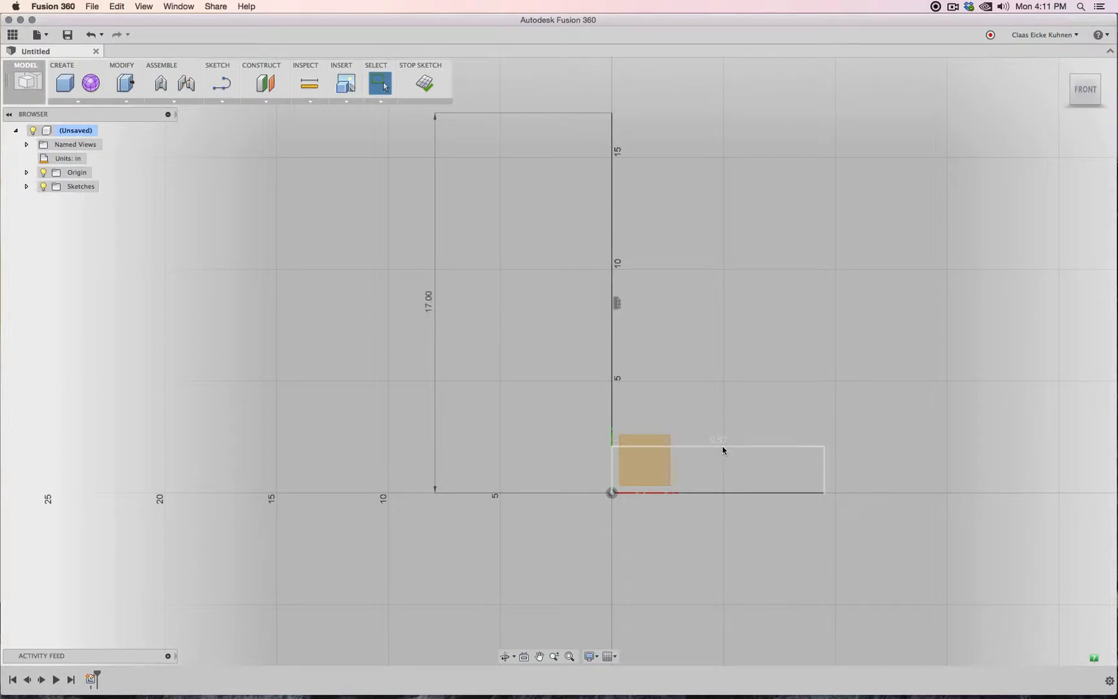
left_click_drag(722, 446, 723, 543)
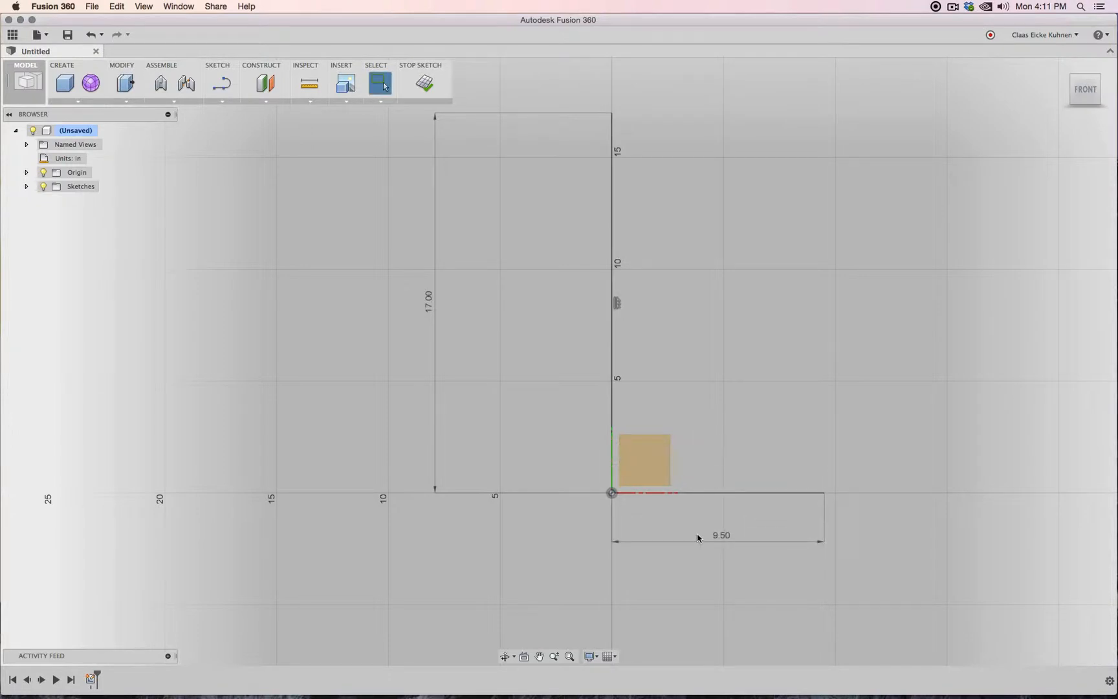
left_click(721, 494)
key("Delete")
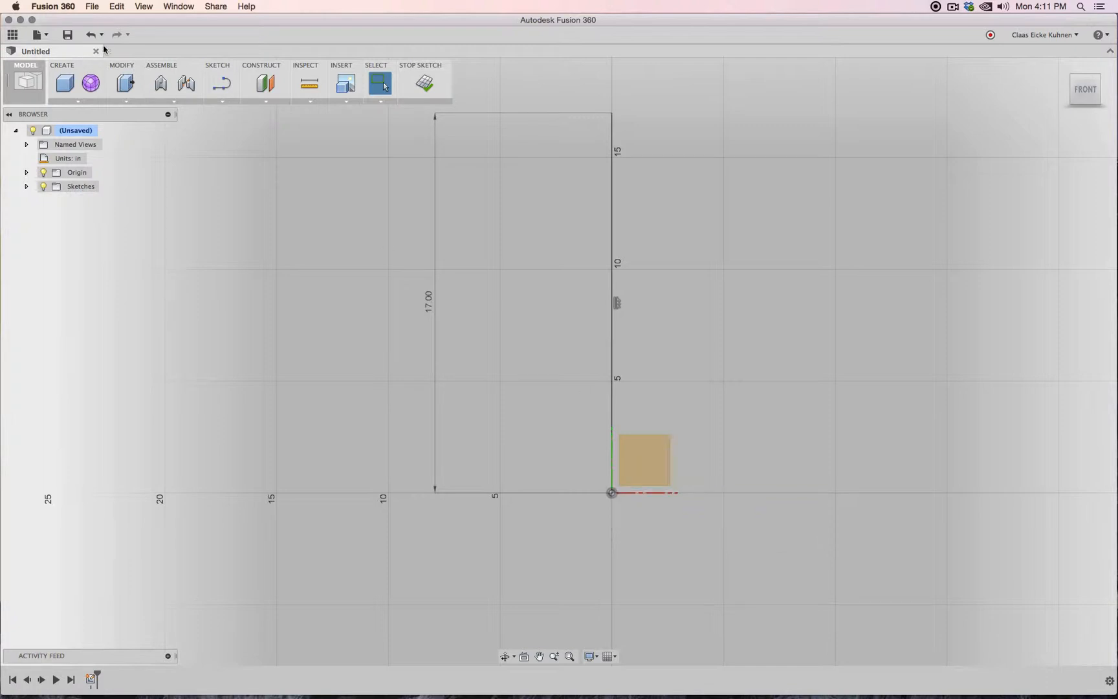
Draw a horizontal line 19"/2 long to the right from the origin and place its dimension below the line.
left_click(222, 83)
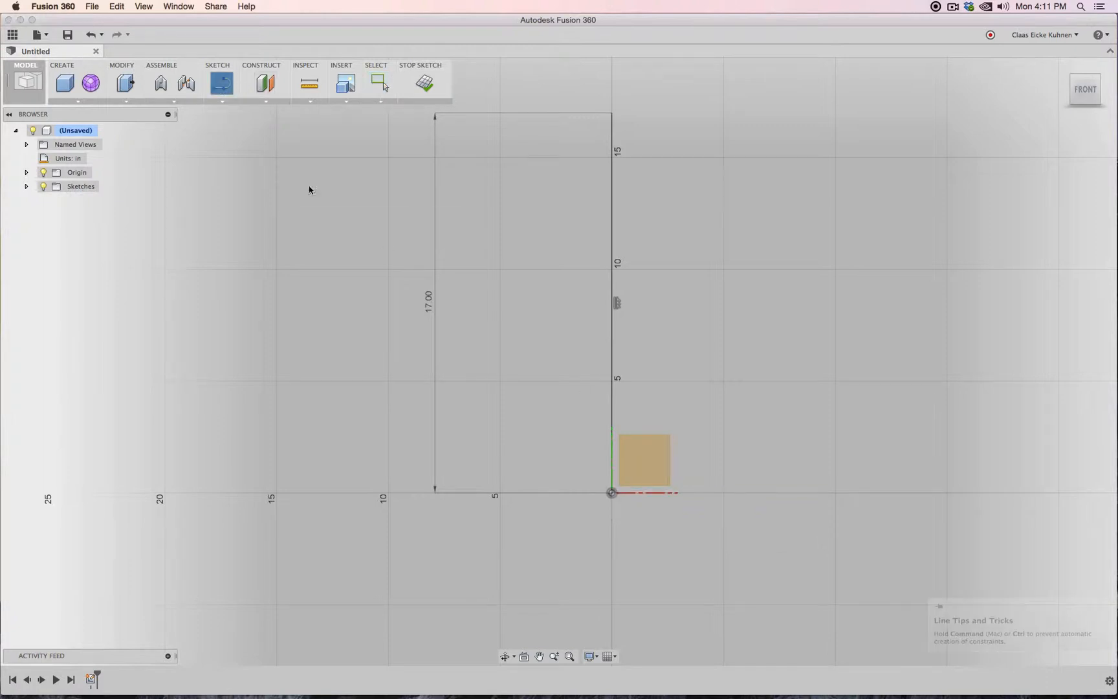
left_click(612, 493)
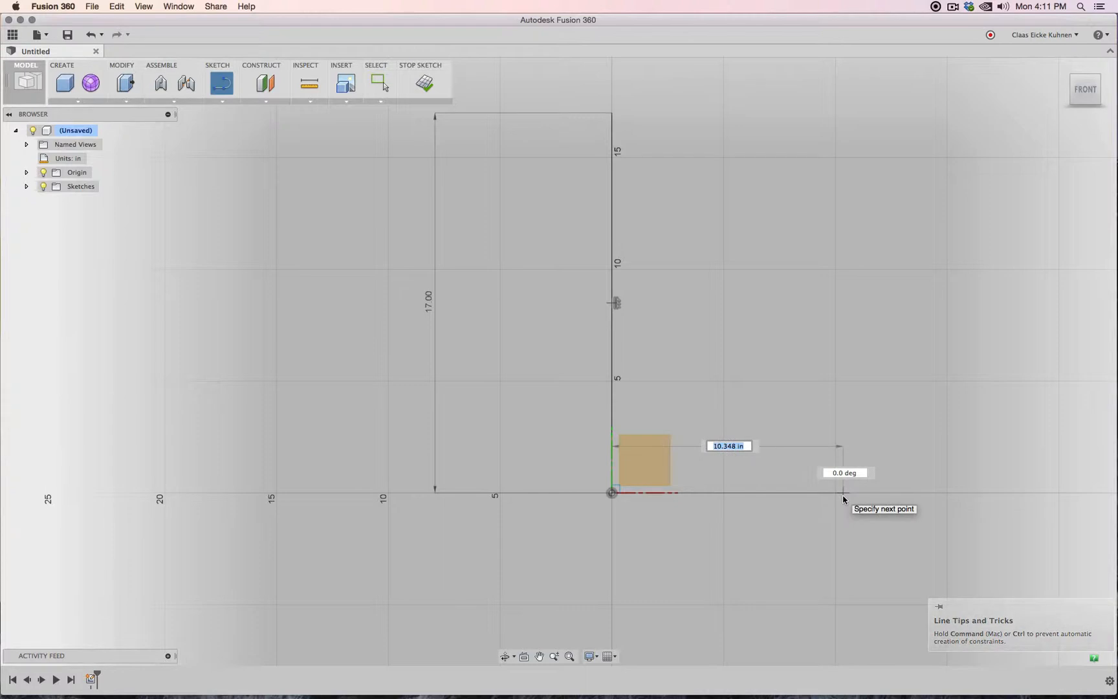
type("19\"")
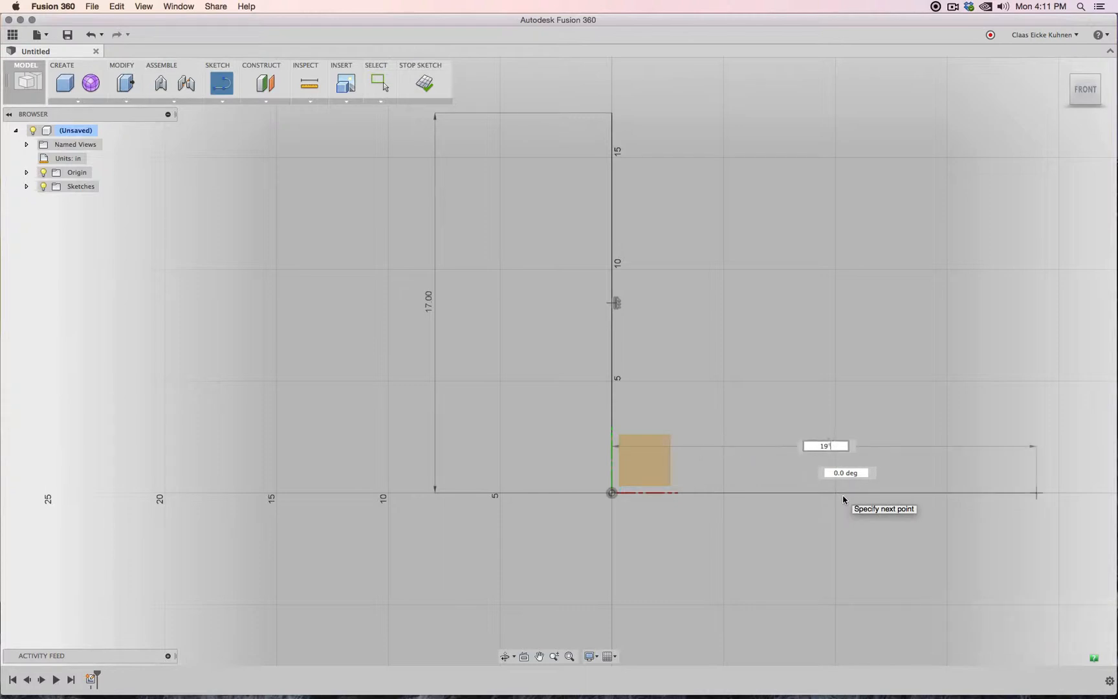
type("/2")
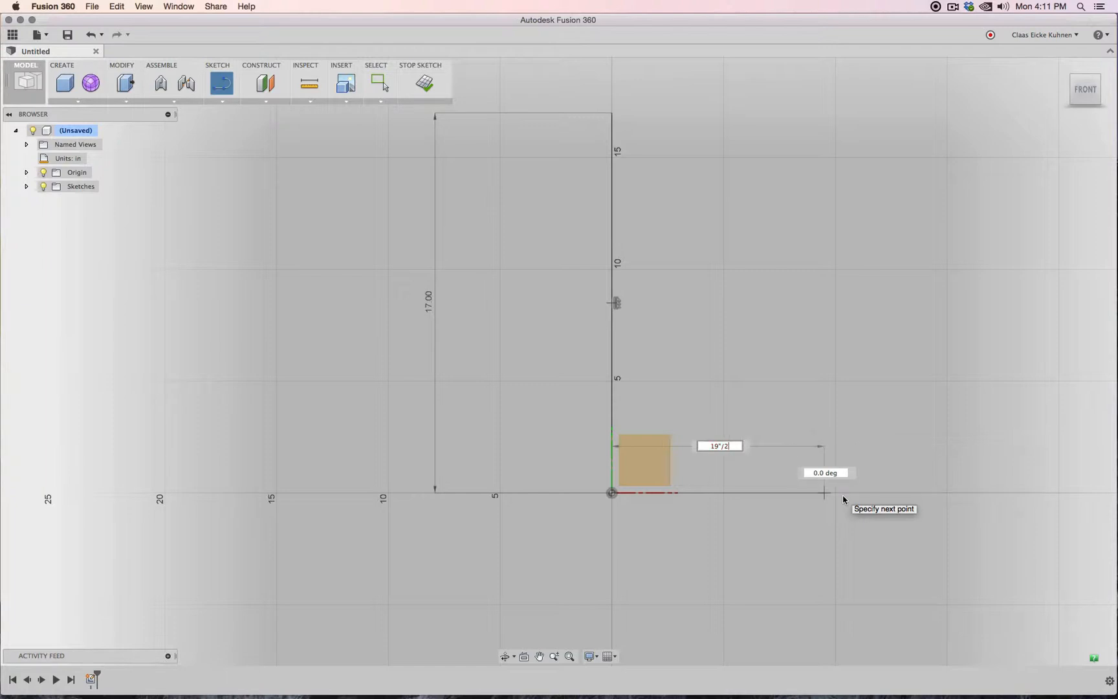
key("Tab")
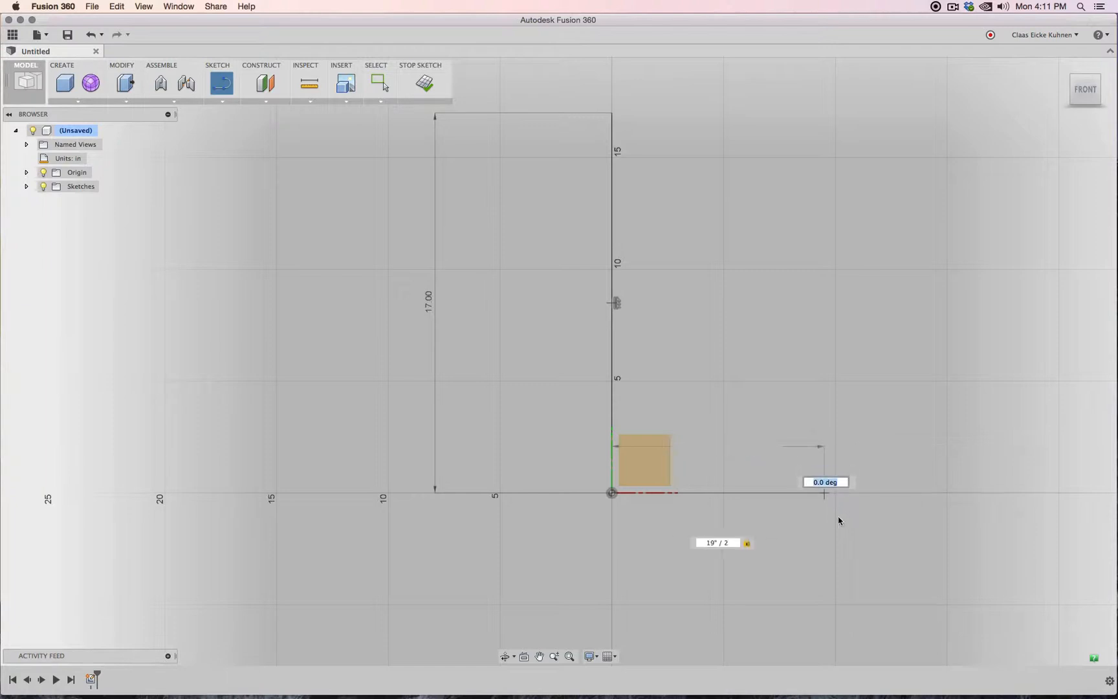
left_click(824, 494)
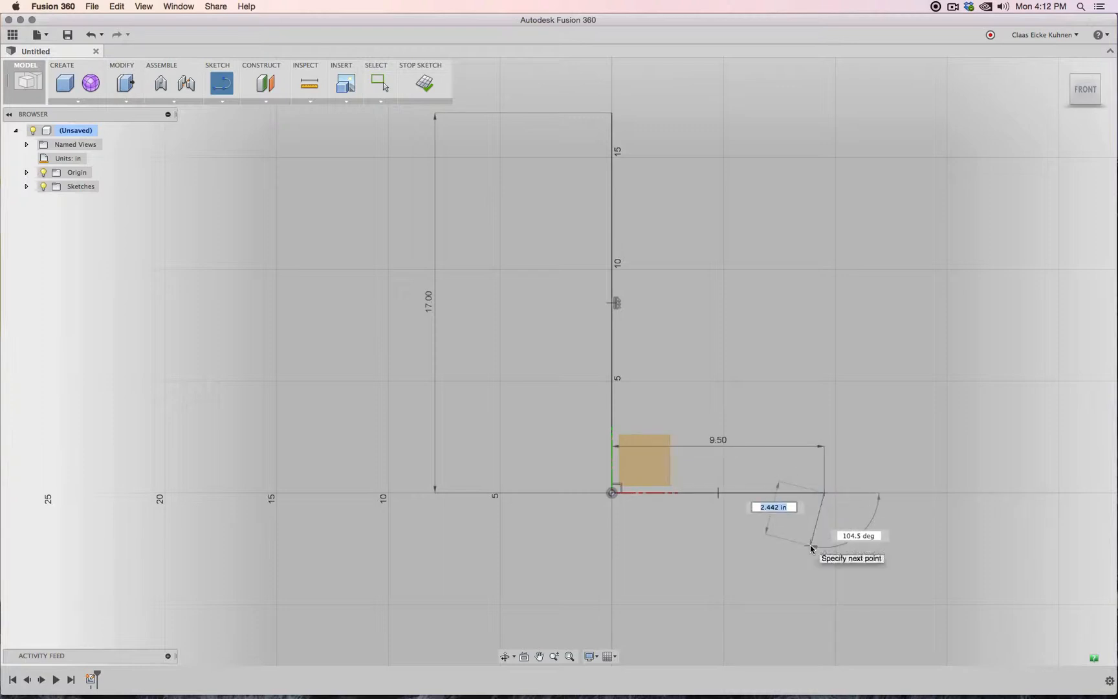
key("Escape")
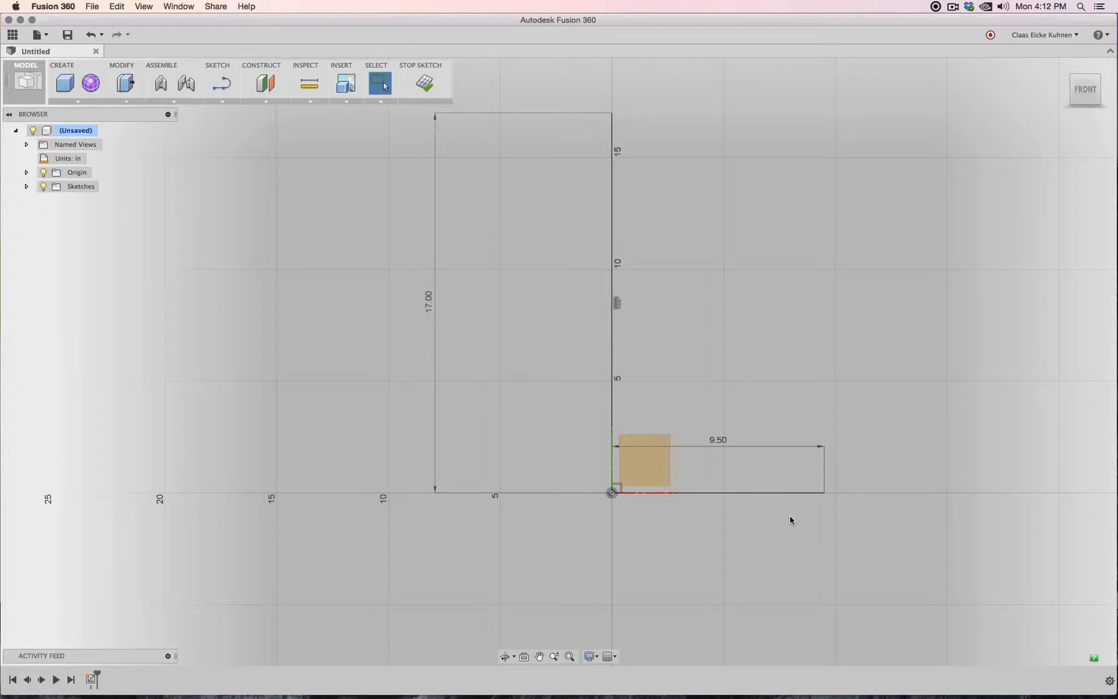
left_click_drag(704, 451, 704, 522)
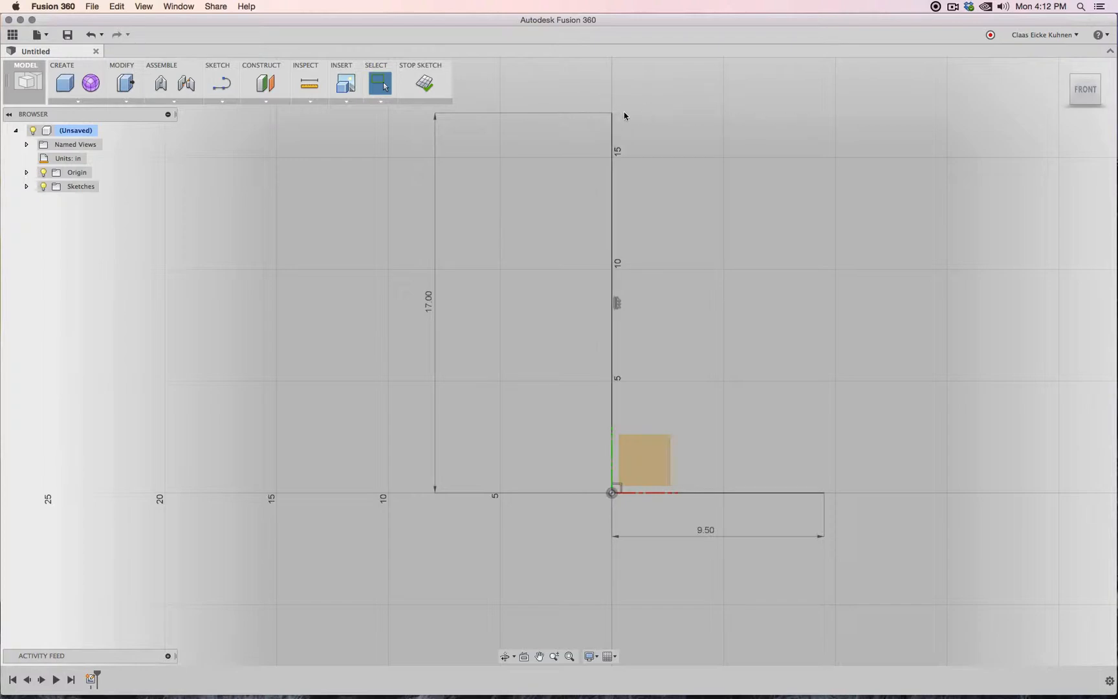
Draw a horizontal line 17/2 in long to the right from the upper end of the vertical center line.
key("l")
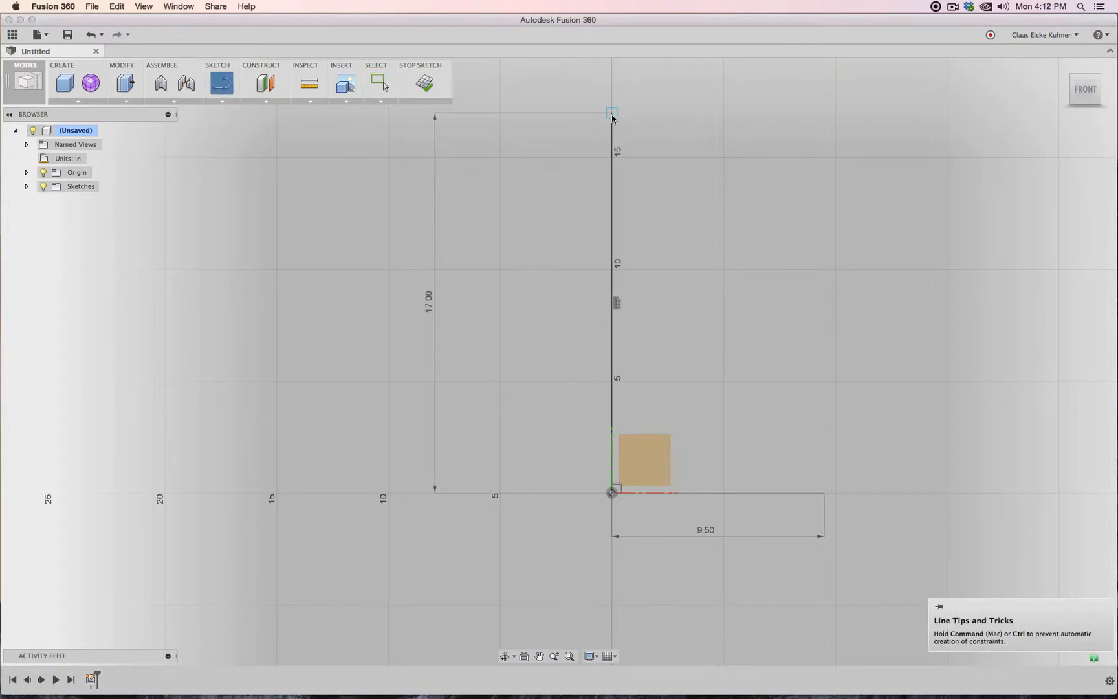
left_click(612, 113)
type("1")
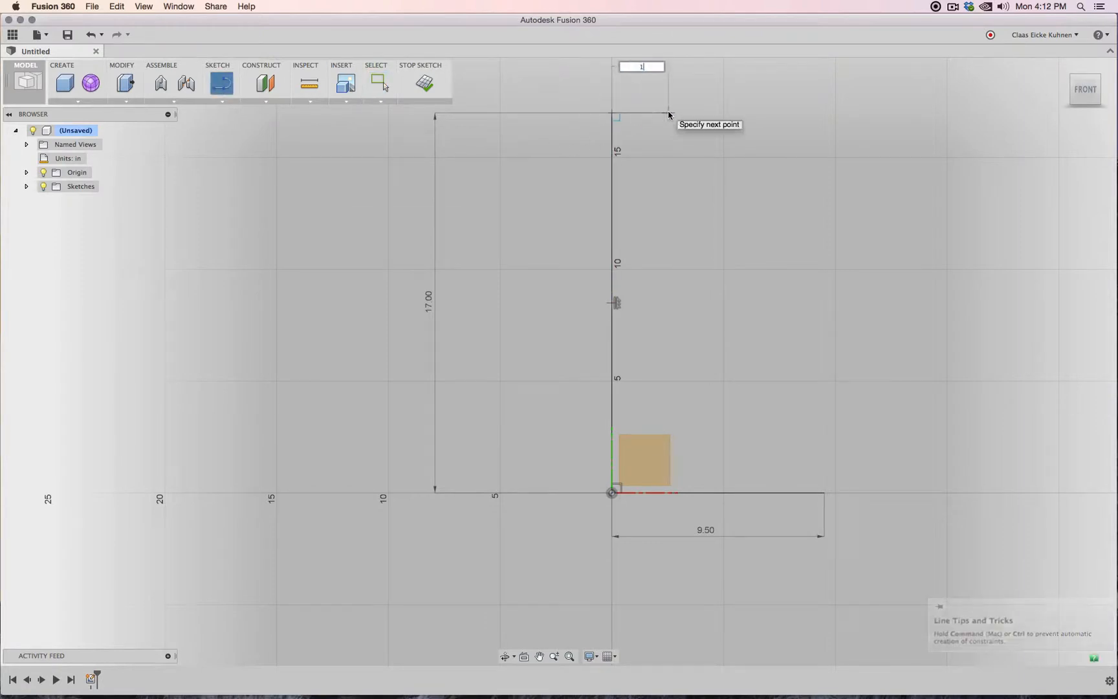
type("7/2")
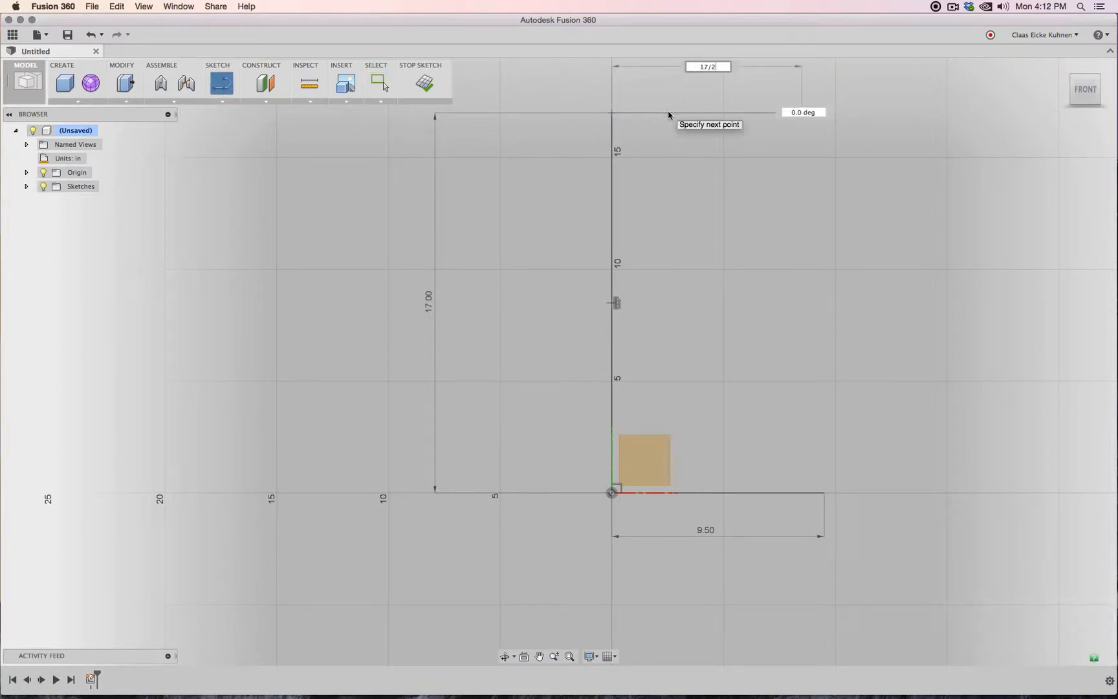
key("Tab")
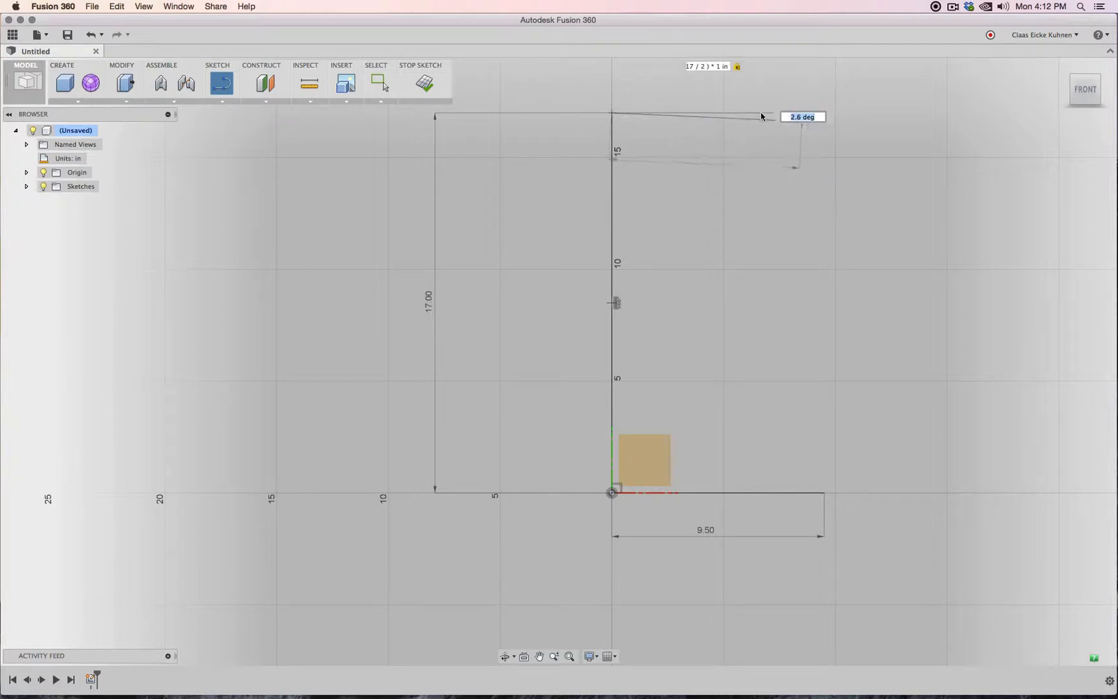
left_click(777, 112)
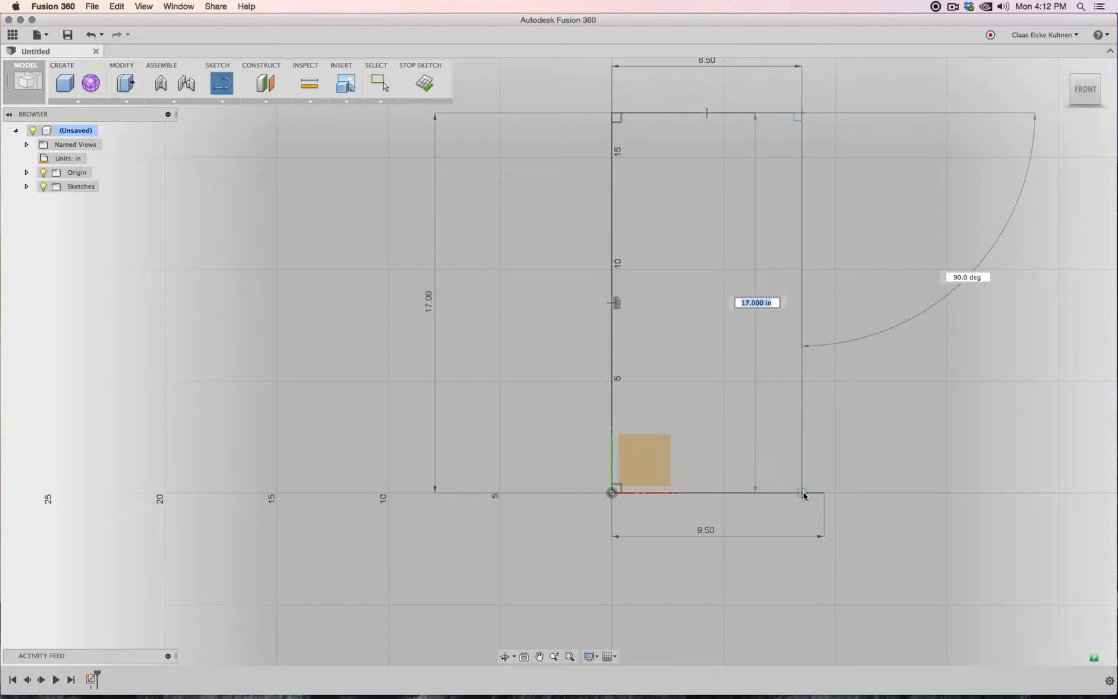
Close the profile with a slanted line down to the right end of the base line and finish the sketch.
left_click(825, 494)
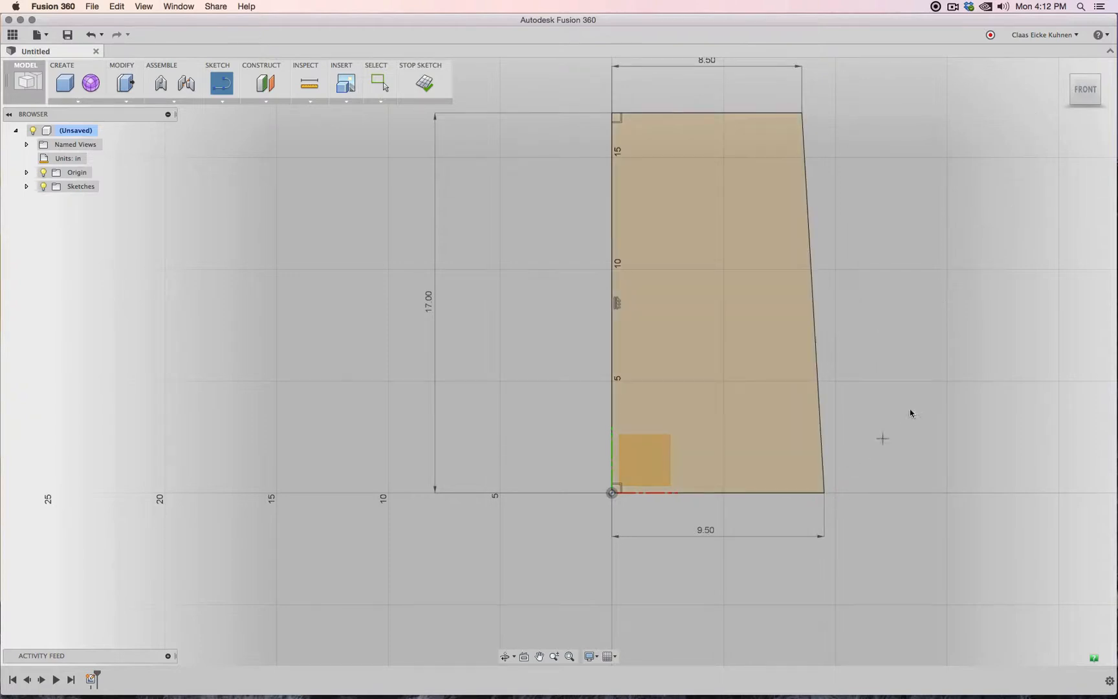
scroll(916, 402, "up", 2)
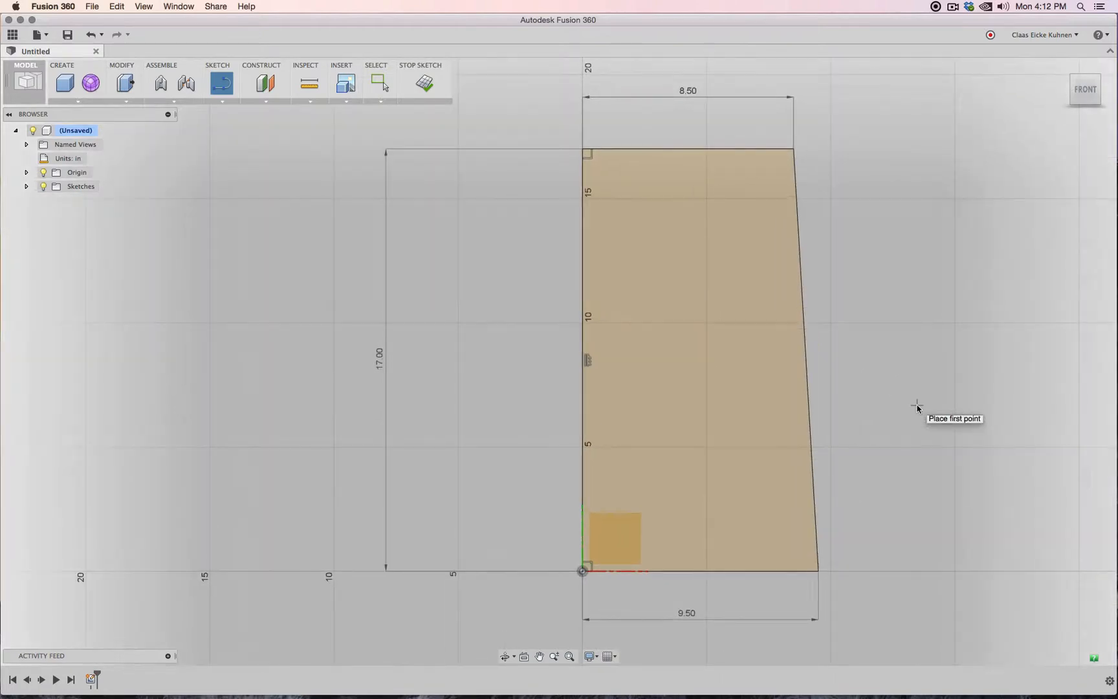
scroll(917, 406, "up", 3)
scroll(915, 407, "down", 4)
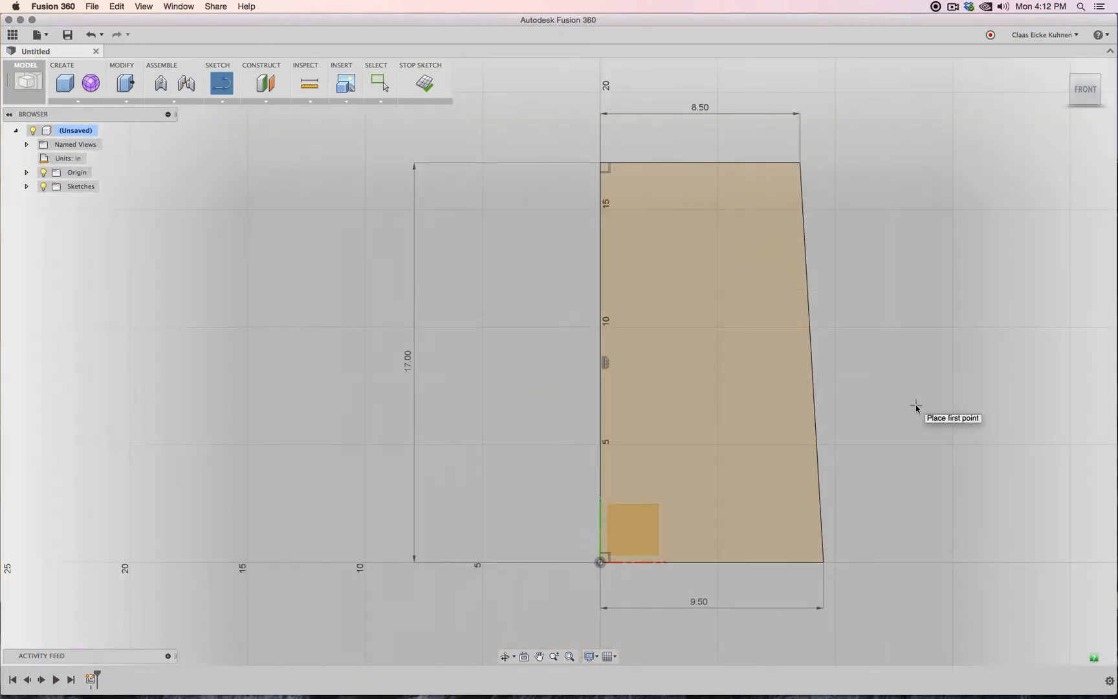
key("Escape")
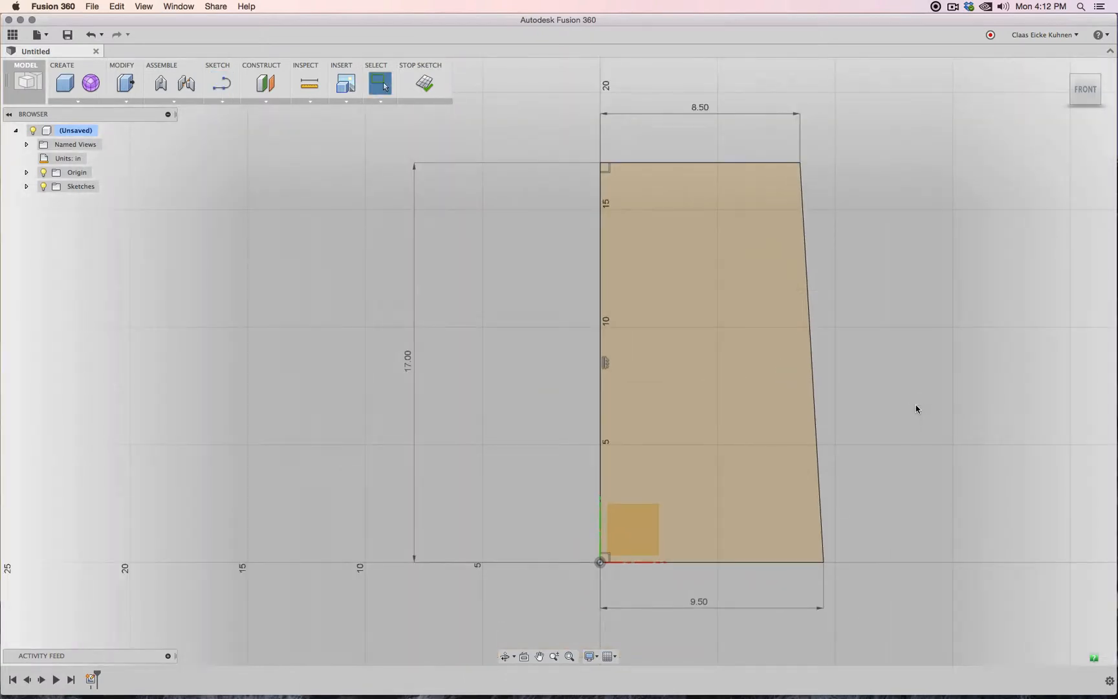
left_click(424, 83)
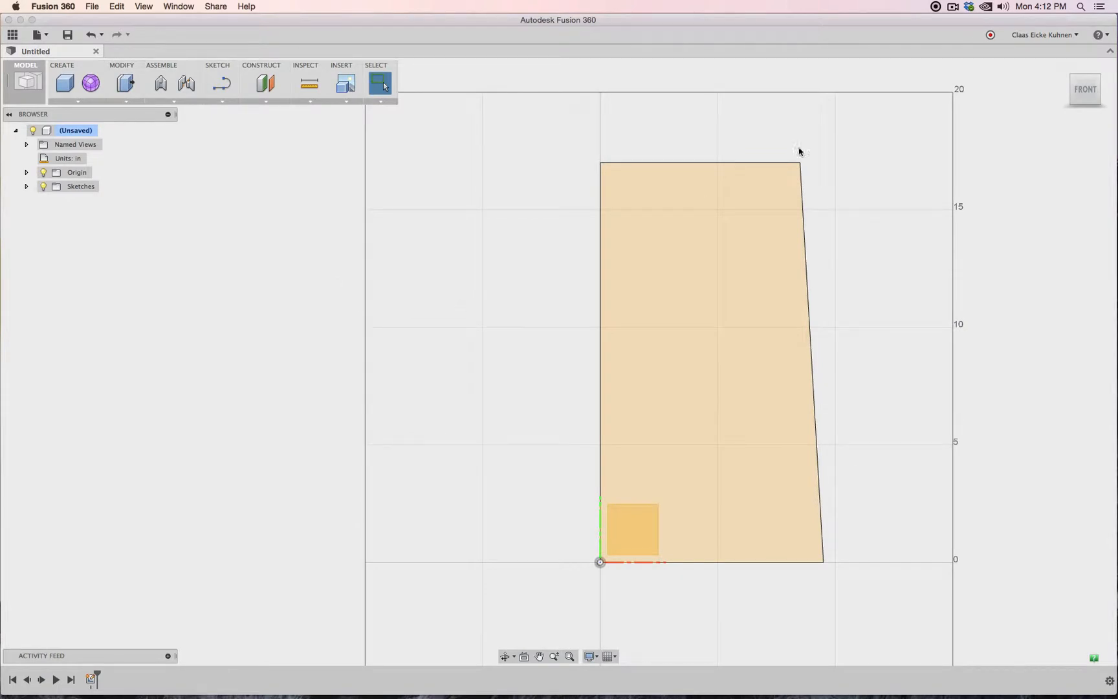
Revolve the closed profile 360 degrees around the vertical center line as a new body.
left_click_drag(1080, 91, 1055, 118)
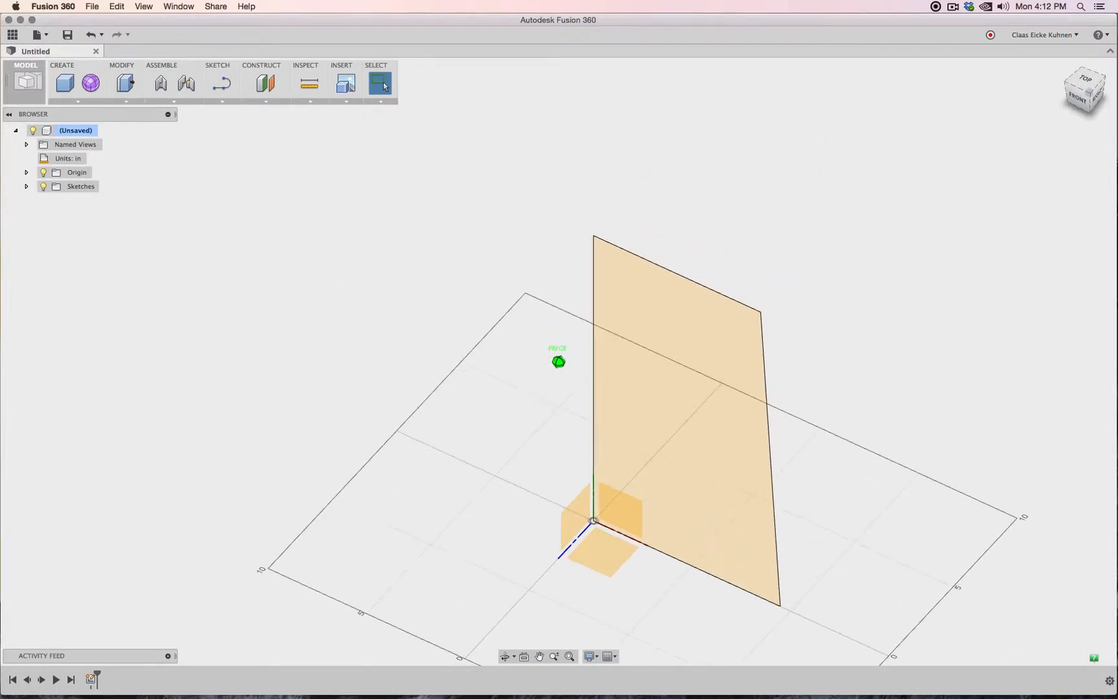
scroll(656, 381, "down", 8)
scroll(716, 396, "up", 10)
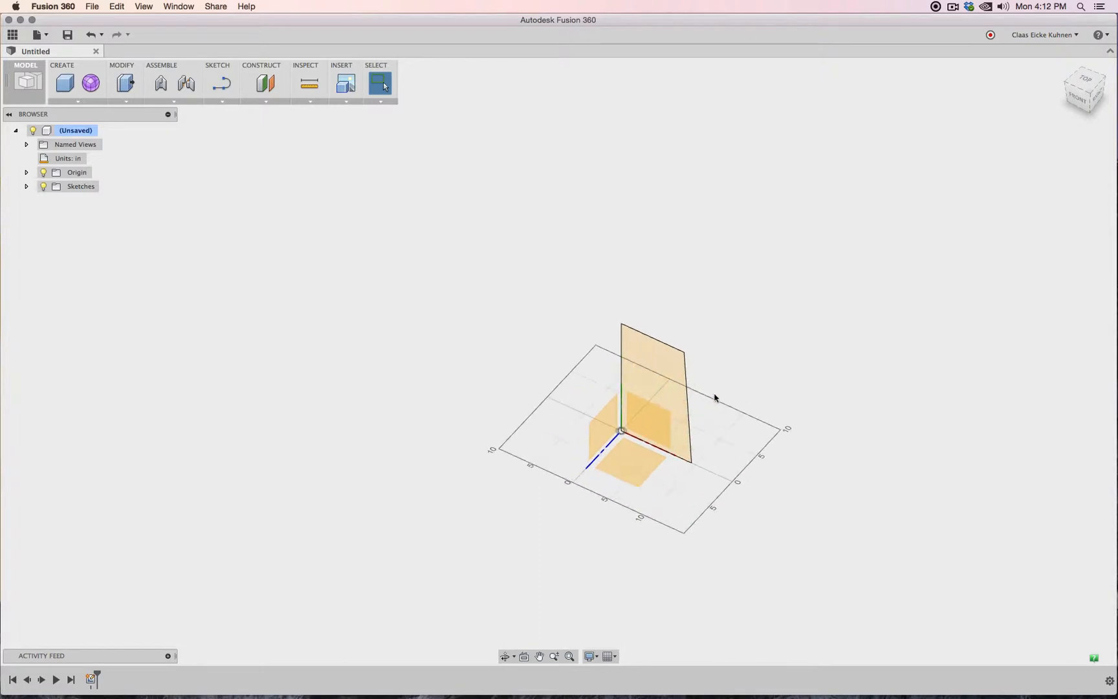
left_click(89, 101)
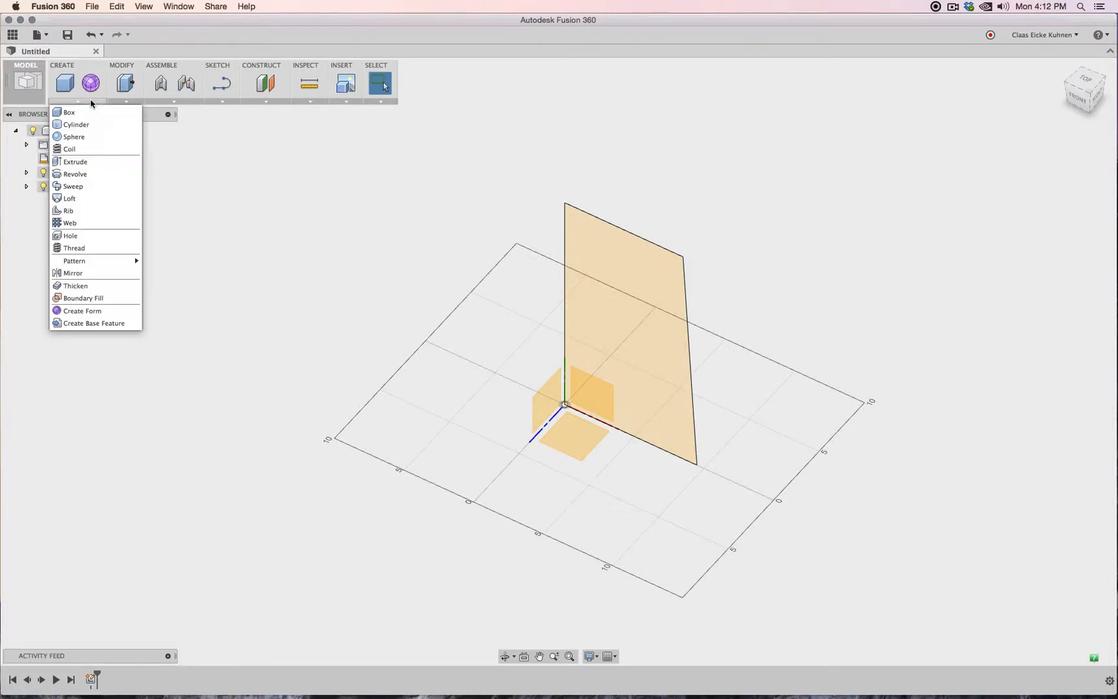
left_click(102, 174)
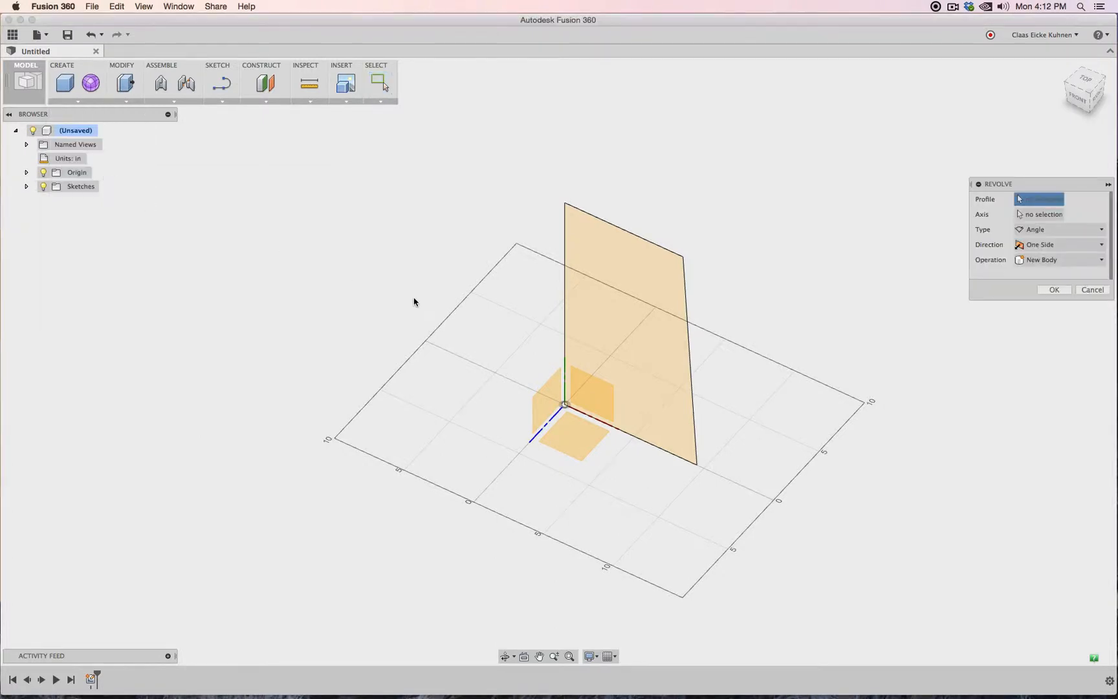
left_click(616, 303)
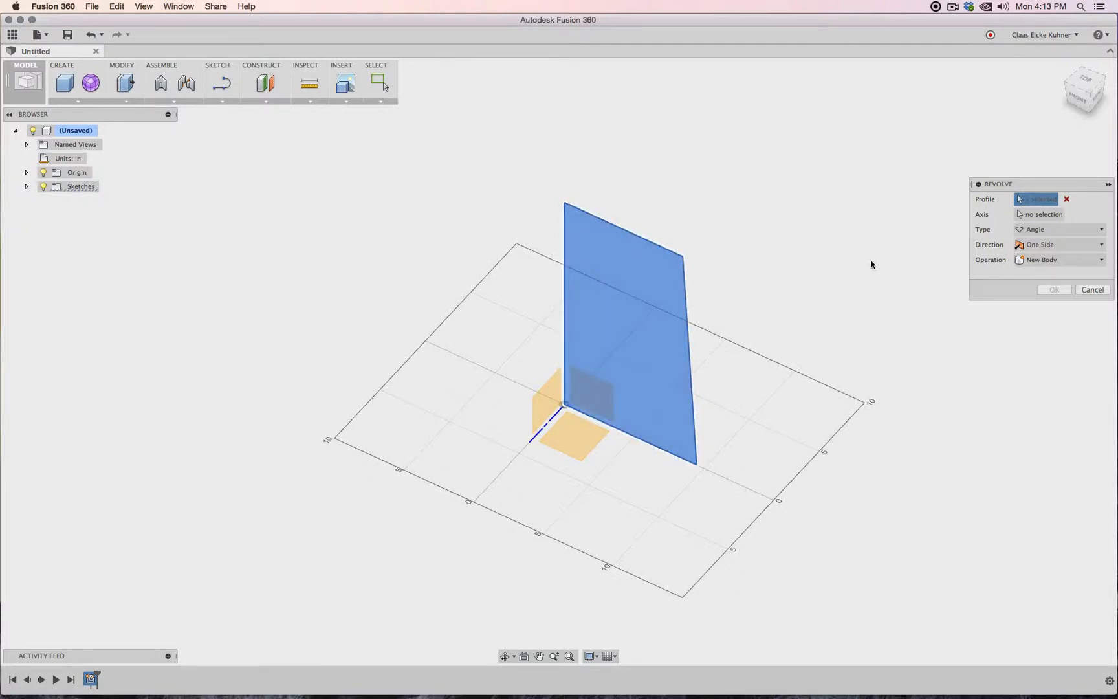
left_click(1049, 217)
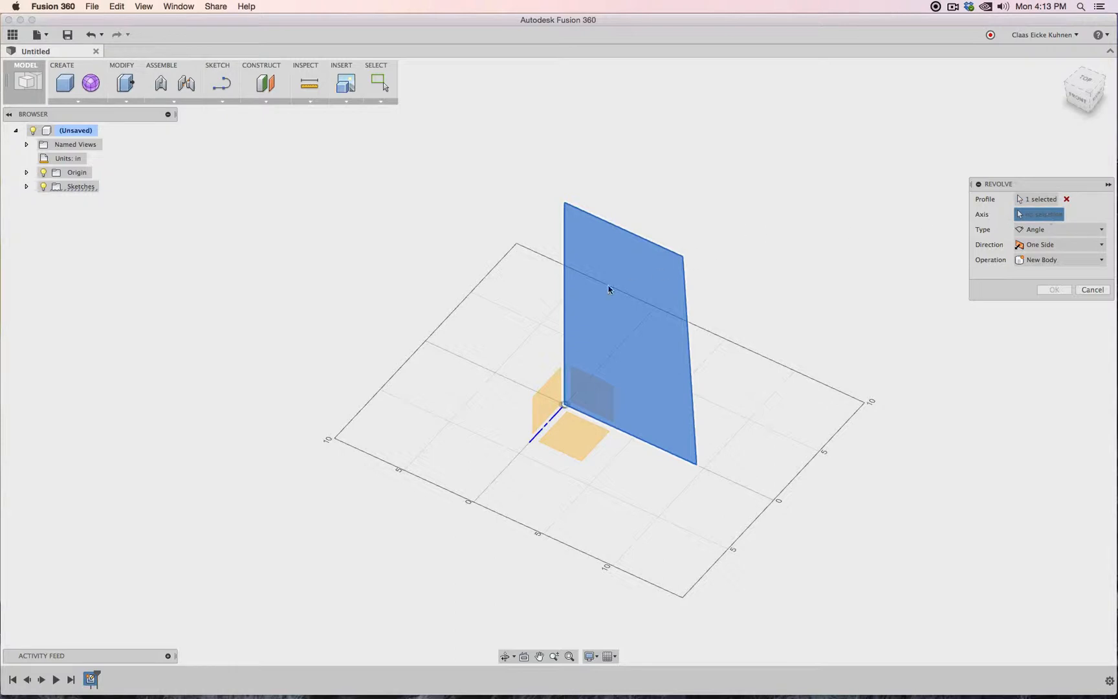
left_click(565, 229)
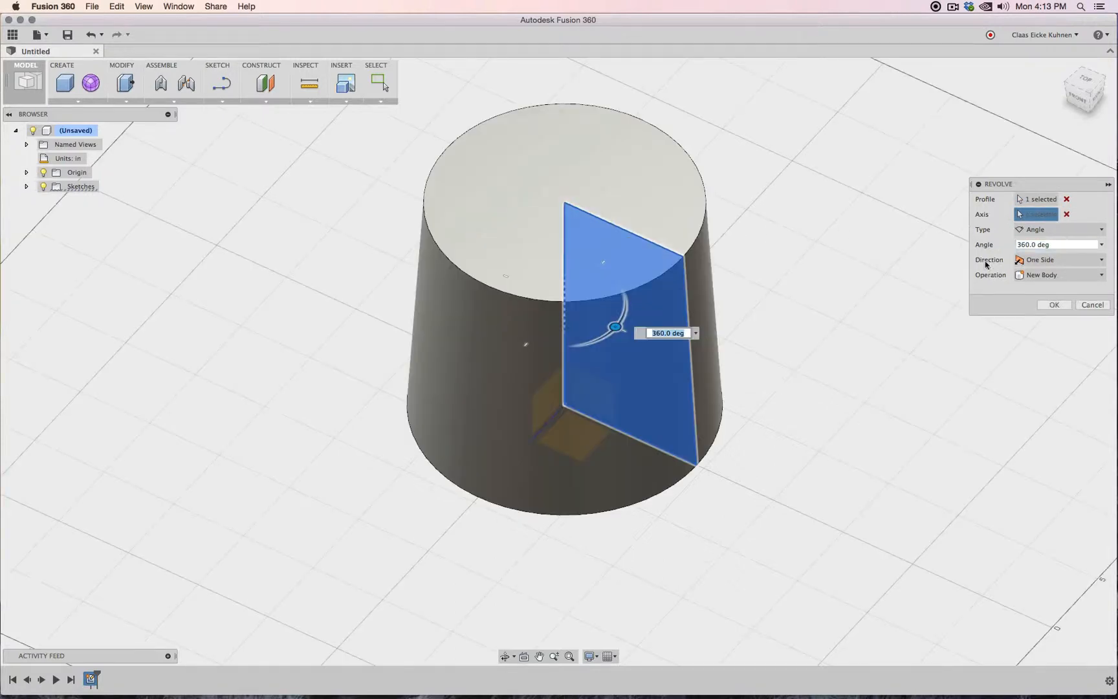
left_click(1054, 307)
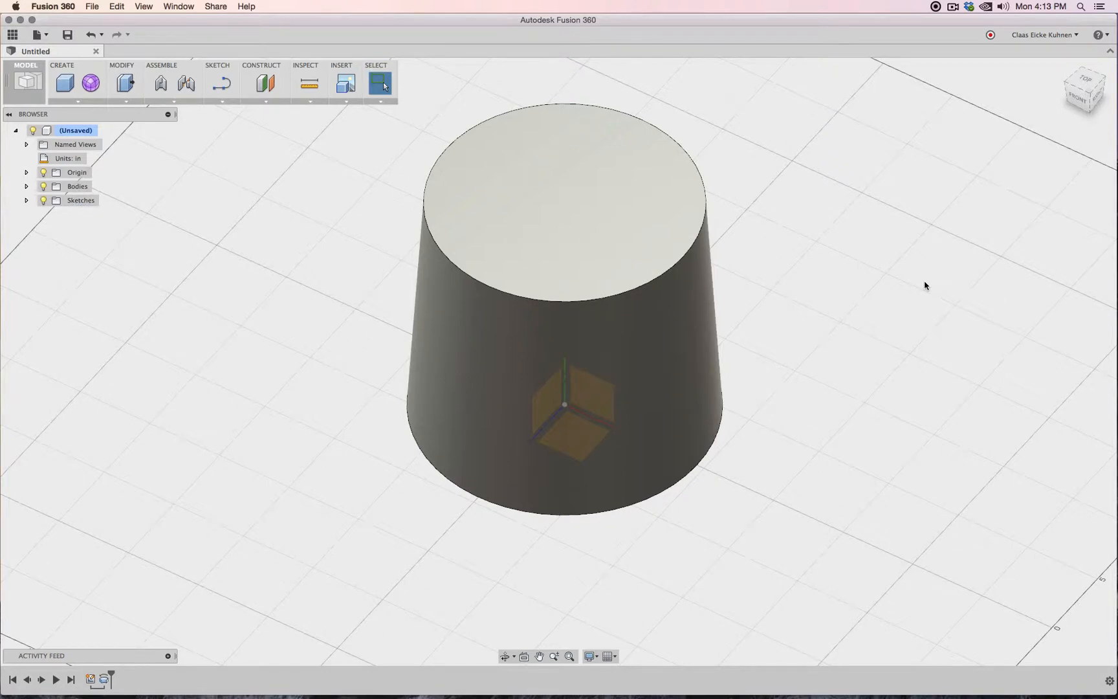
Fillet the top circular edge of the revolved body with a 2 in constant radius.
left_click(1079, 101)
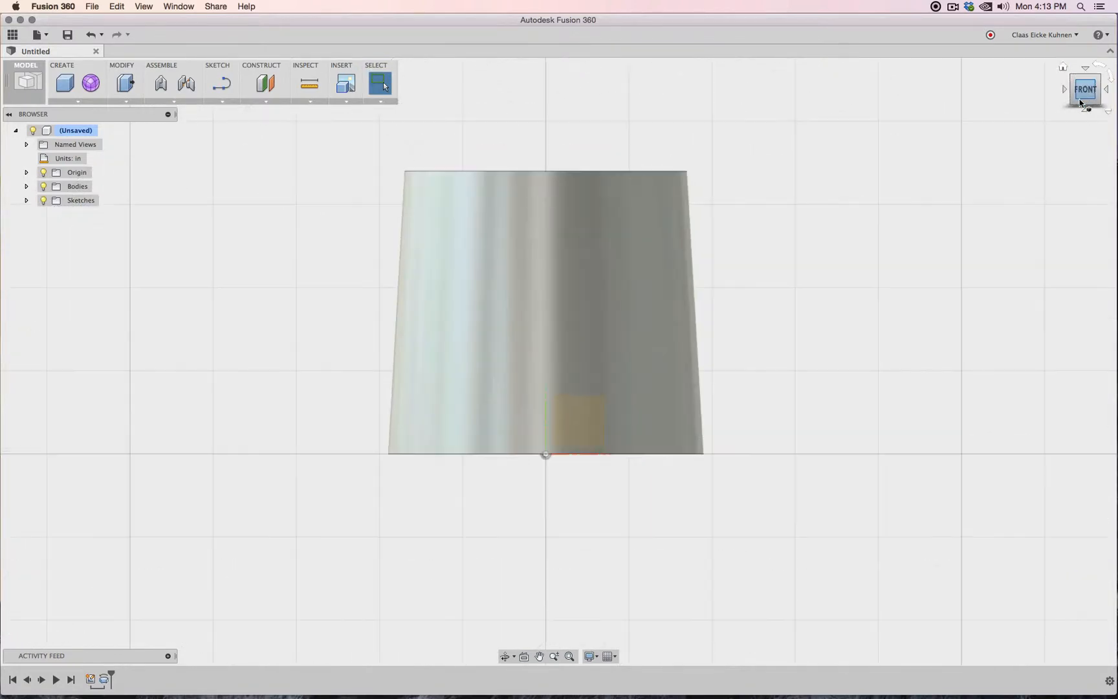
left_click_drag(1081, 93, 1051, 121)
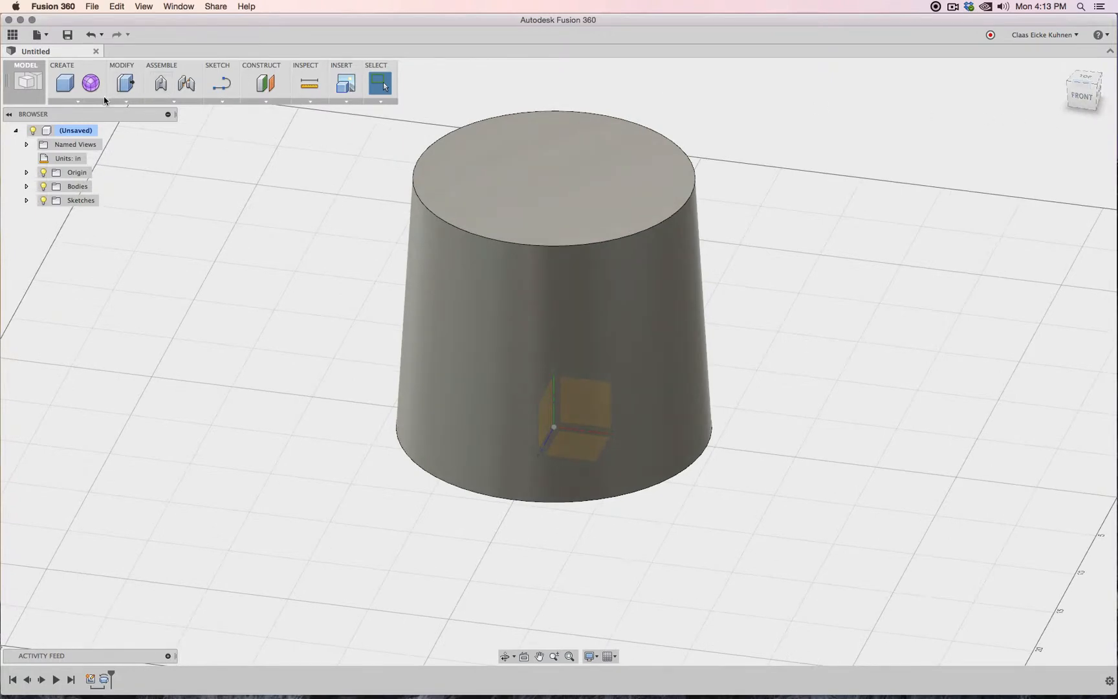
left_click(125, 102)
left_click(159, 125)
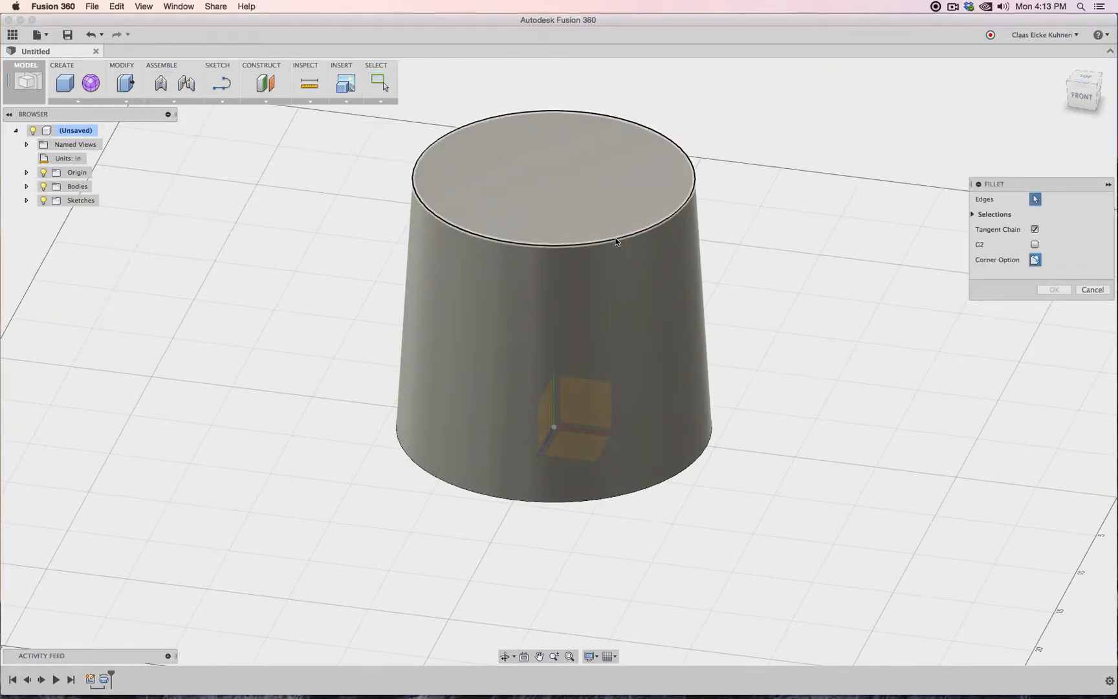
left_click(631, 241)
left_click_drag(620, 237, 614, 238)
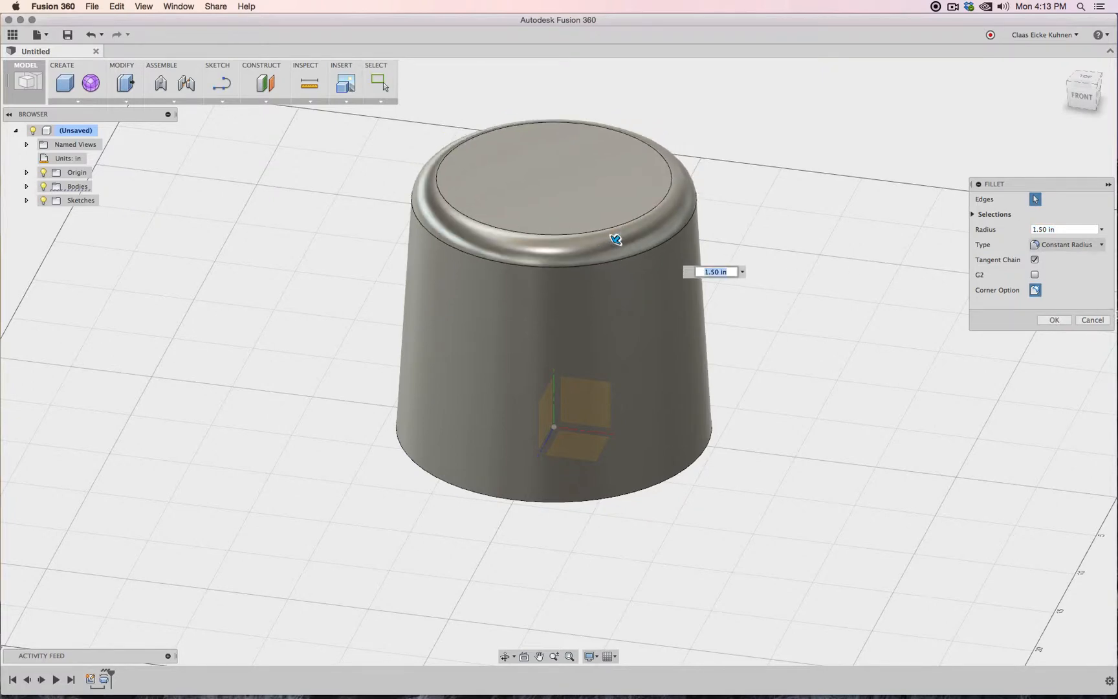
type("2")
key("Return")
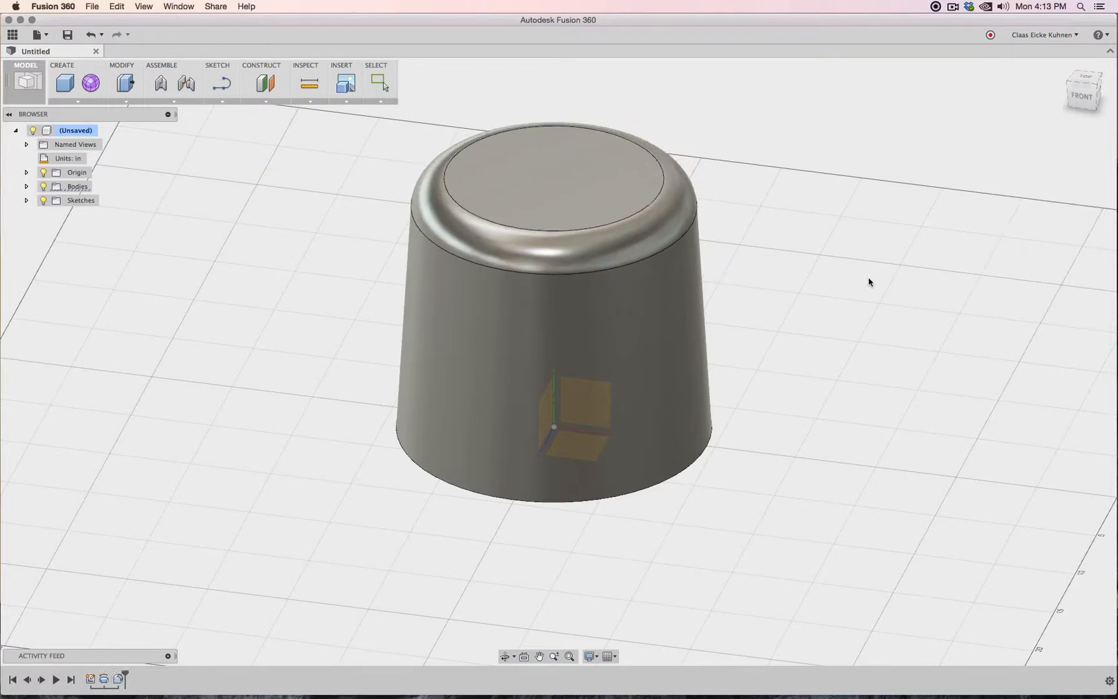
In the front view, roll the timeline back and forth across the fillet, ending just before the fillet.
left_click(1083, 98)
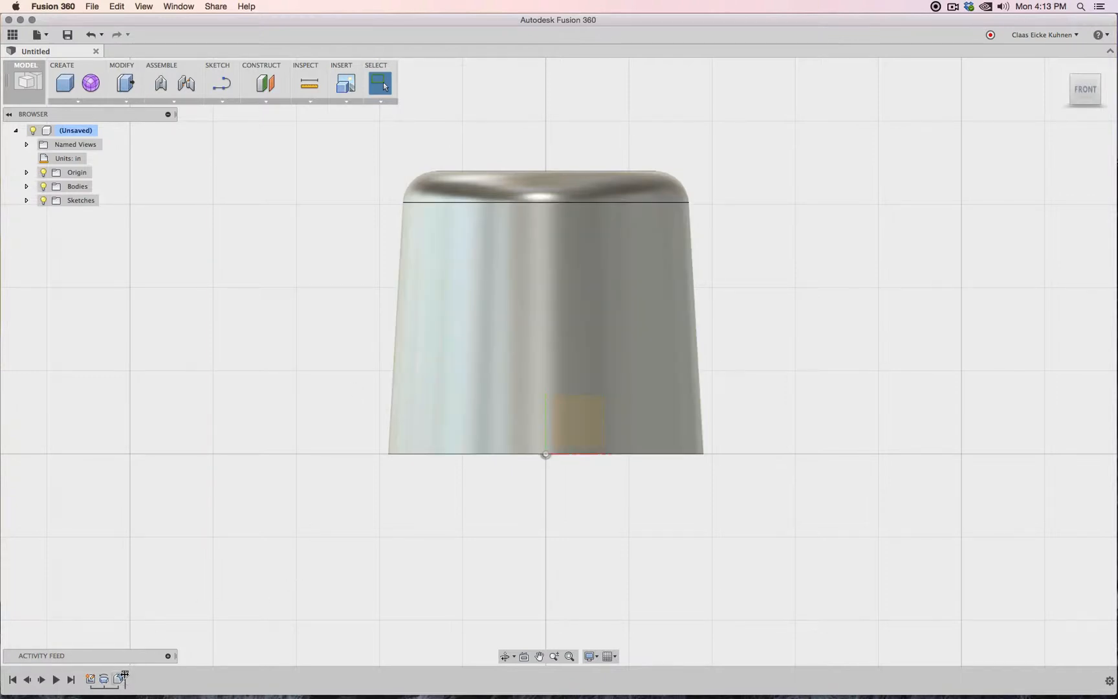
left_click_drag(125, 675, 111, 675)
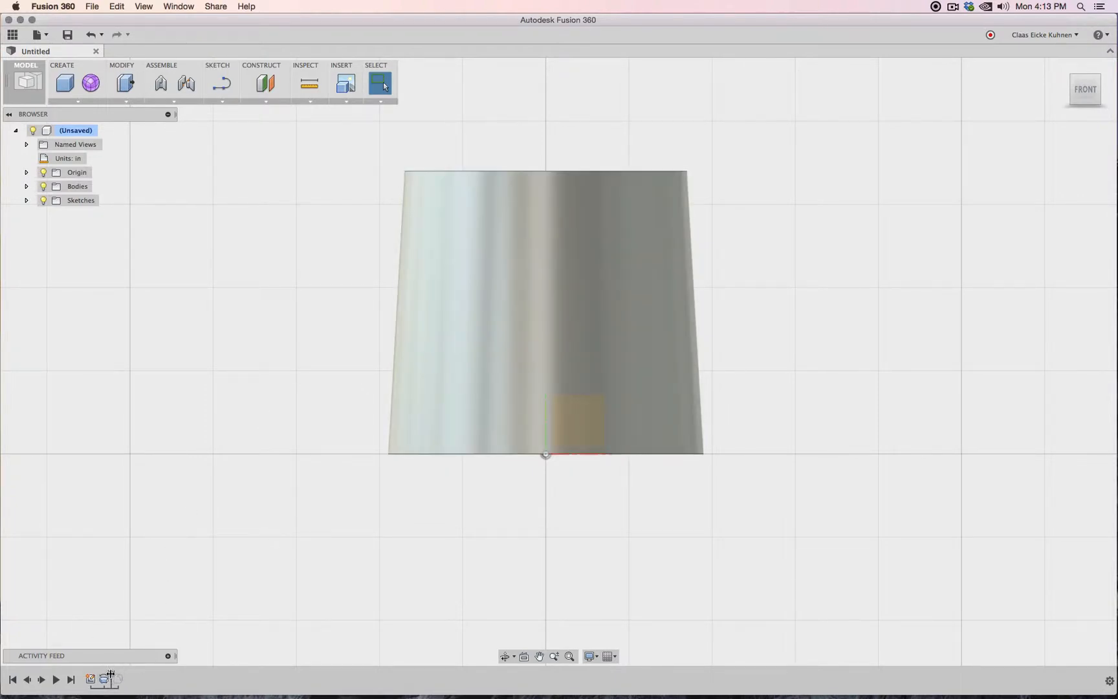
left_click_drag(110, 673, 124, 675)
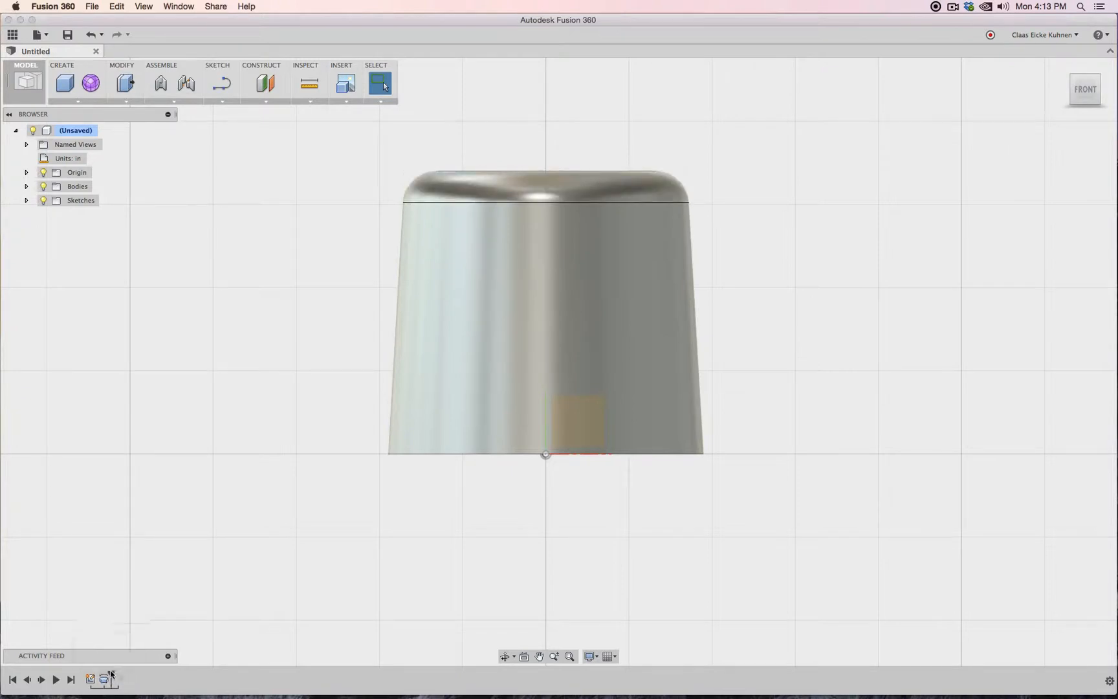
Show Sketch1 with its dimensions and move the height dimension out to the right of the body.
left_click(26, 200)
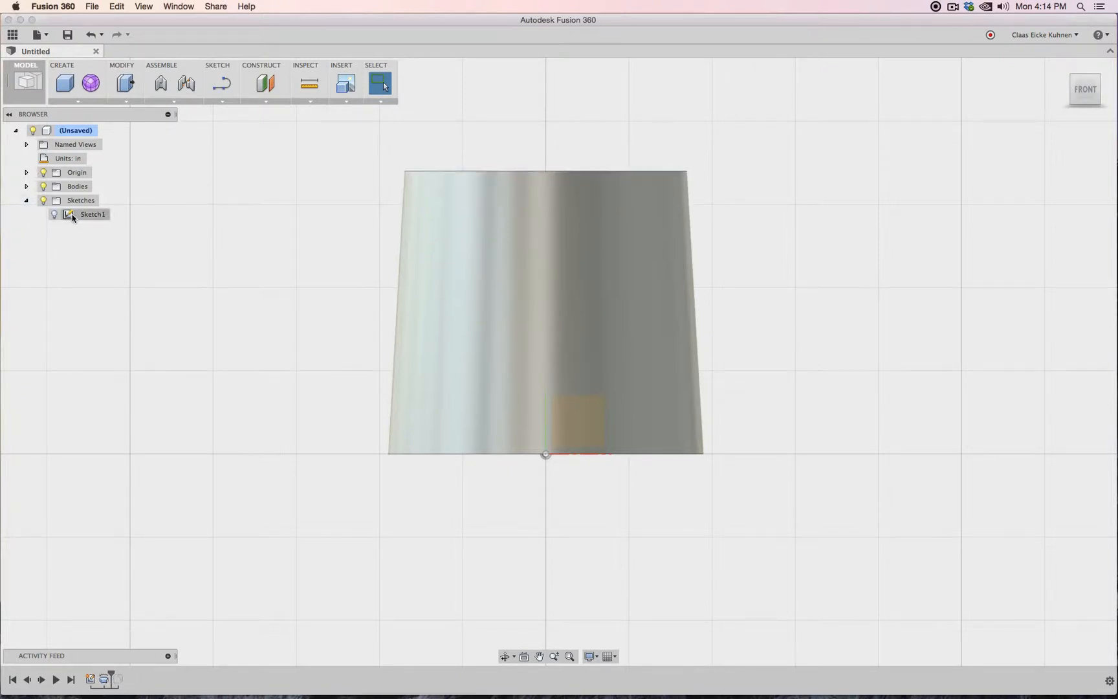
left_click(54, 214)
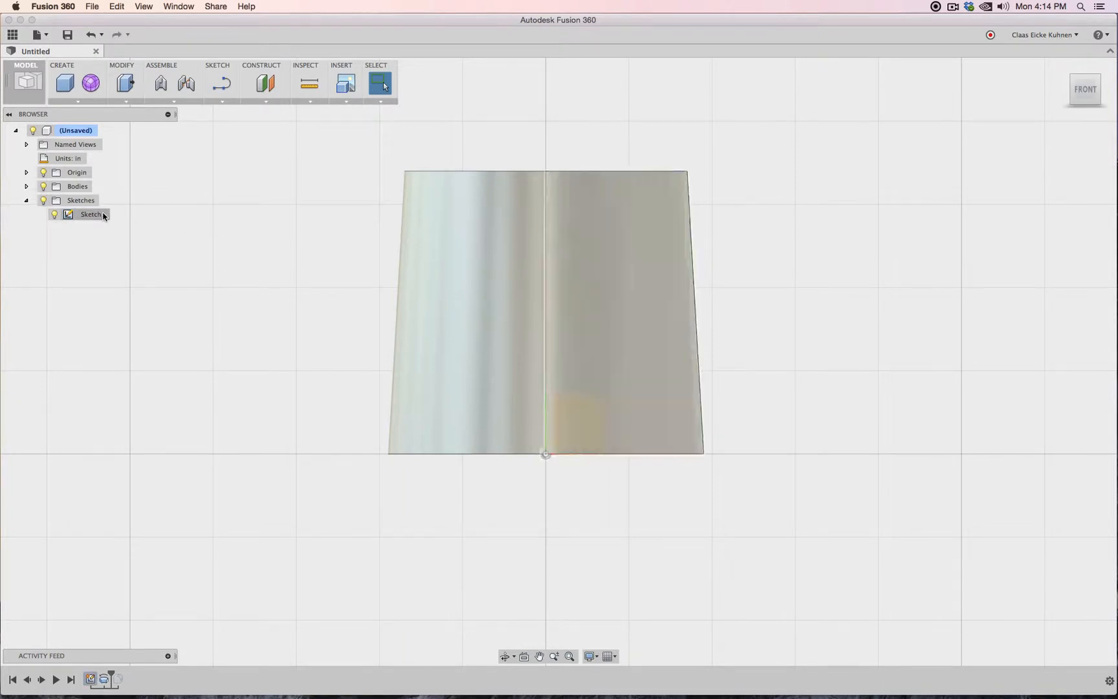
left_click(97, 213)
right_click(99, 213)
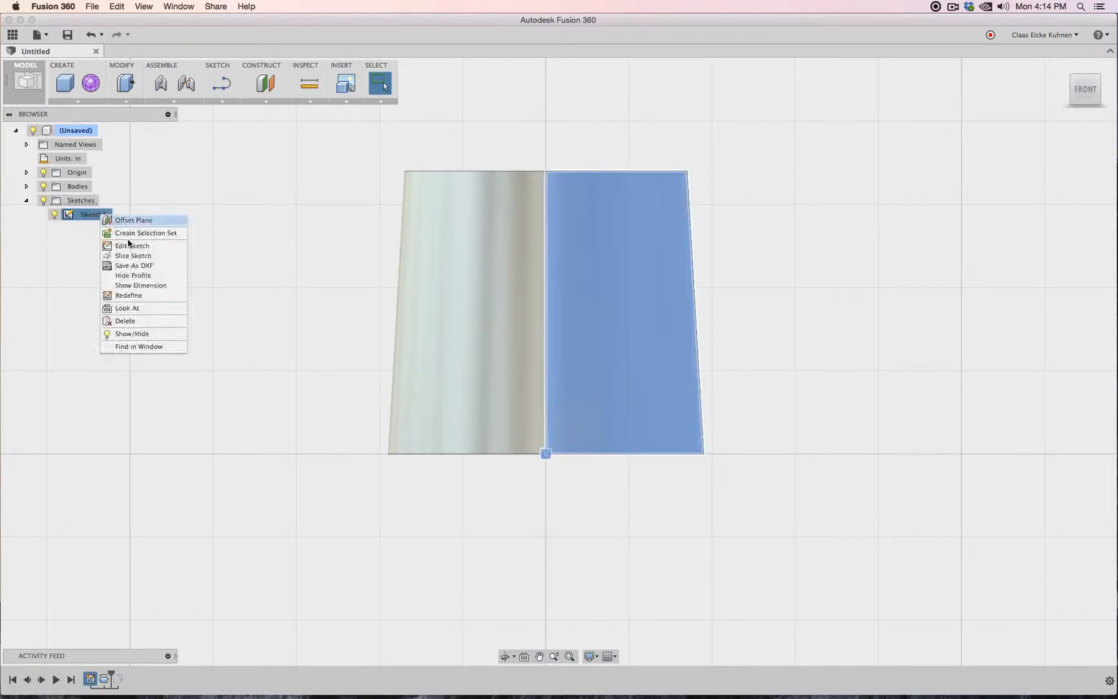
left_click(141, 285)
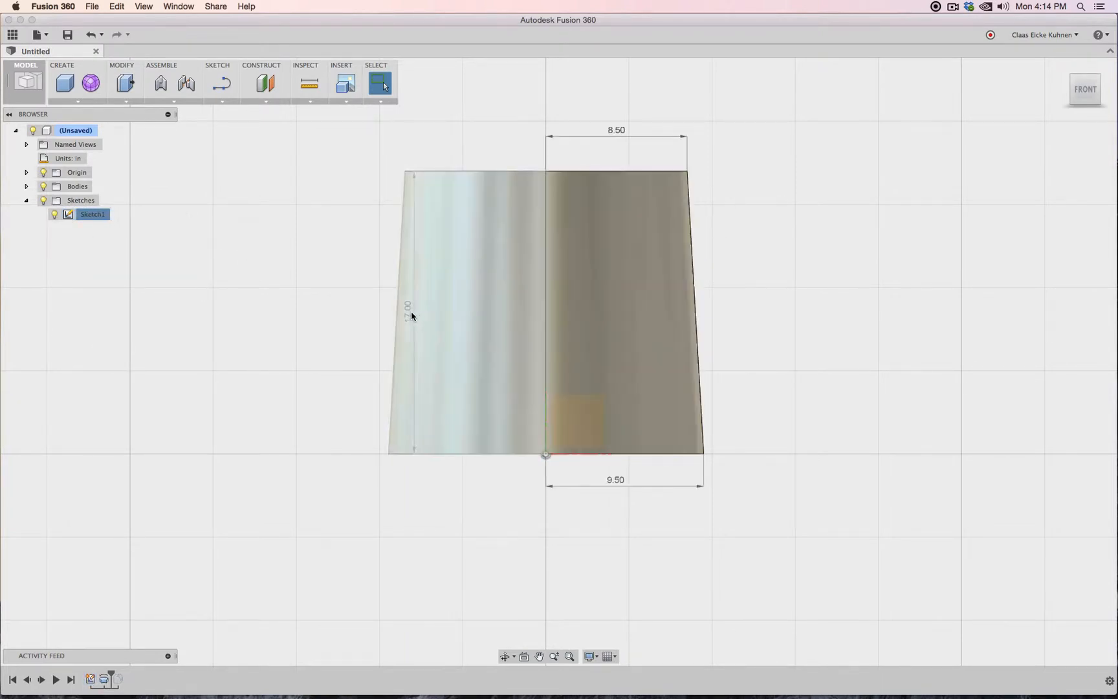
left_click_drag(411, 315, 880, 302)
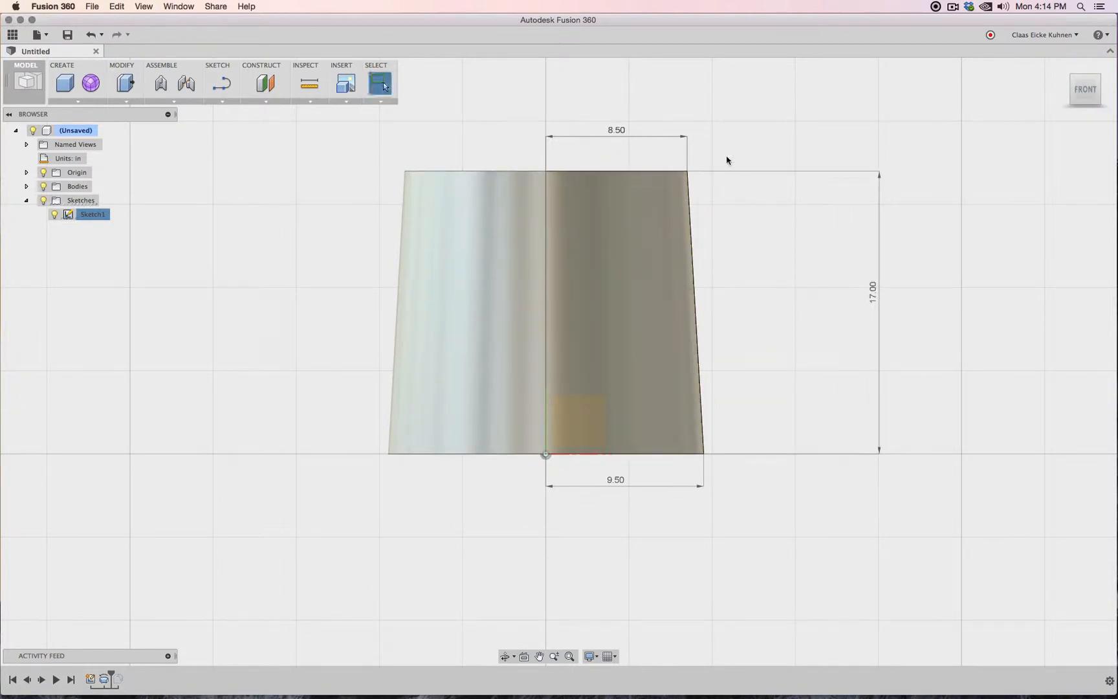
Set the sketch's height dimension to 18 in.
double_click(874, 293)
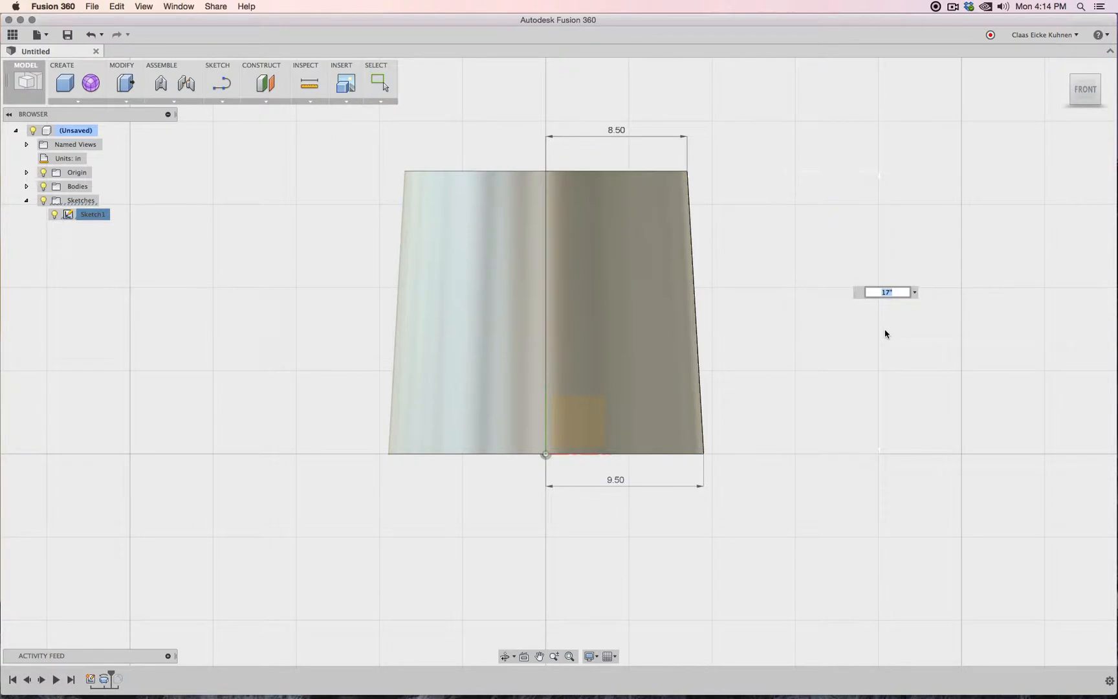
type("18")
key("Return")
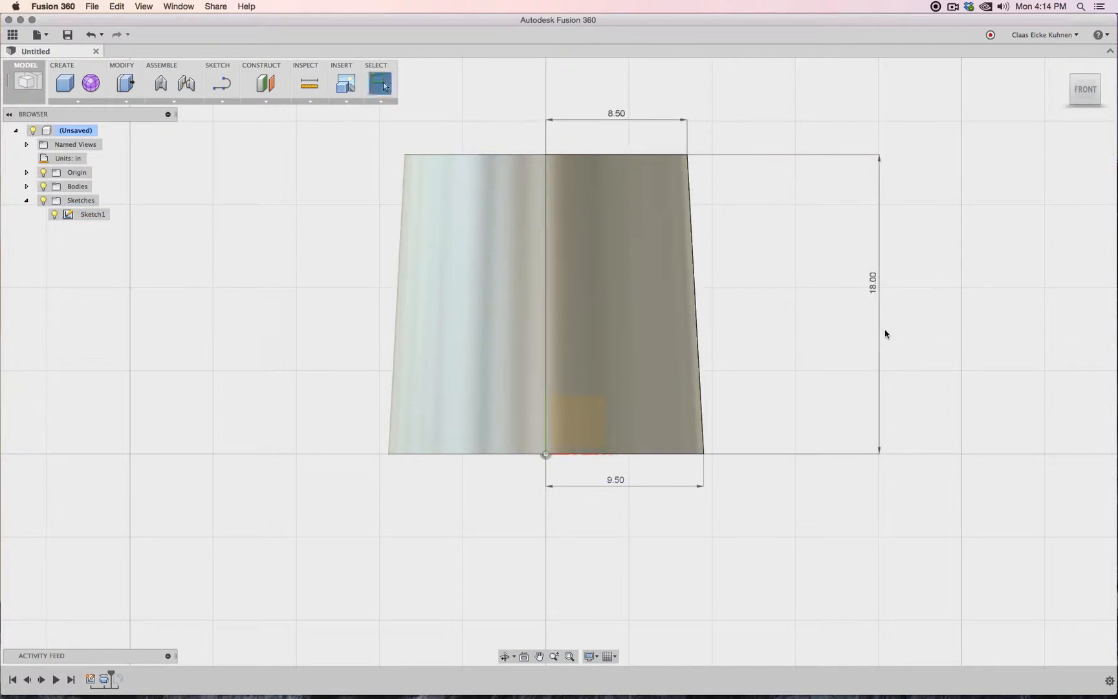
Set the sketch's height dimension back to 17 in.
double_click(872, 288)
type("17")
key("Return")
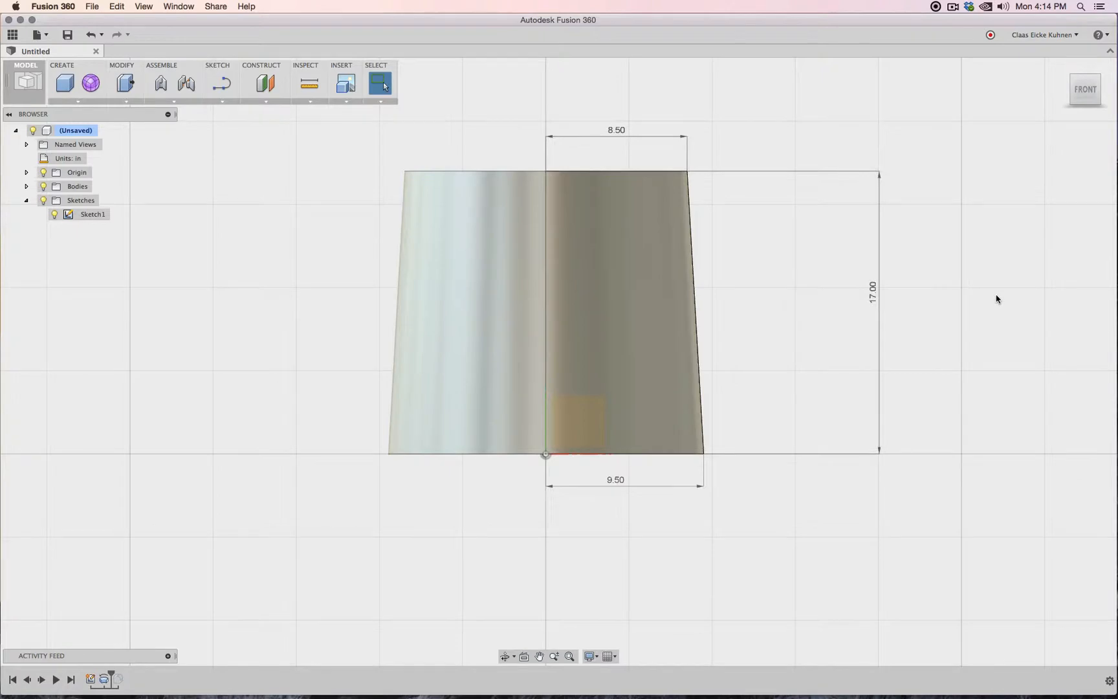
left_click_drag(1086, 90, 1071, 114)
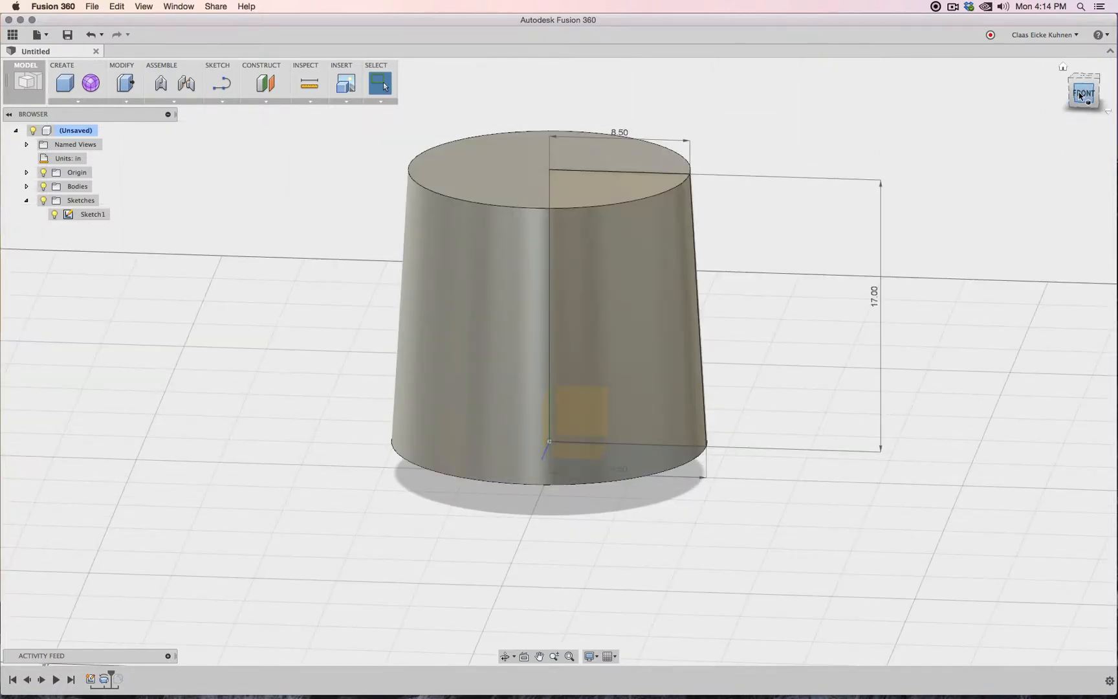
Open Sketch1 for editing in the front view.
left_click(1081, 95)
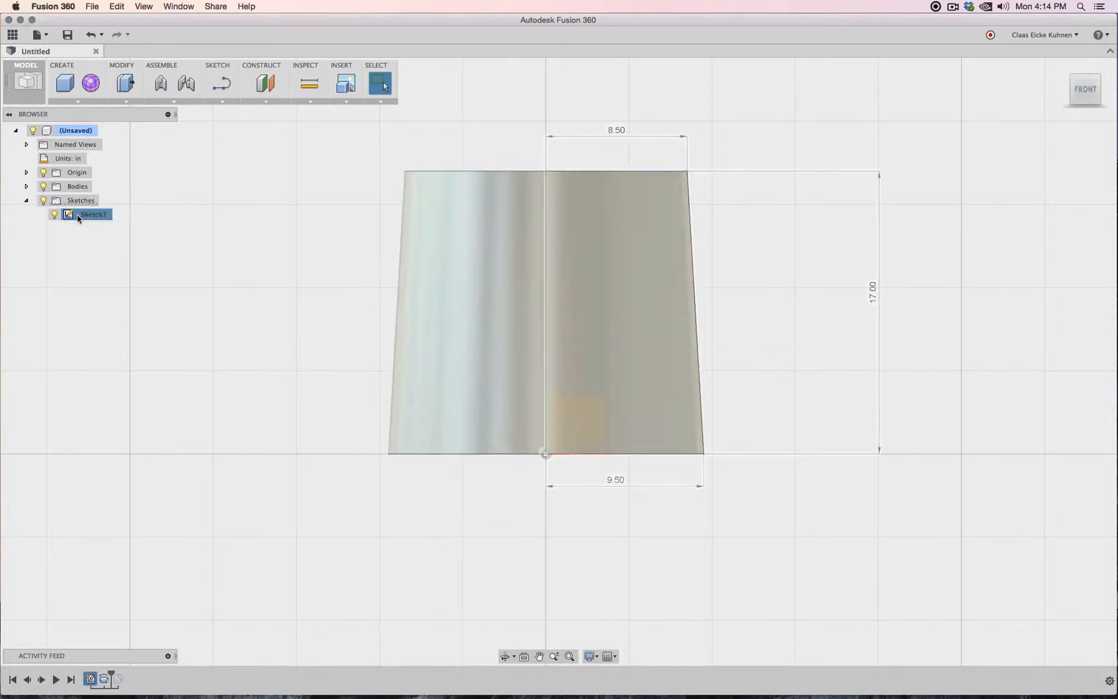
right_click(78, 216)
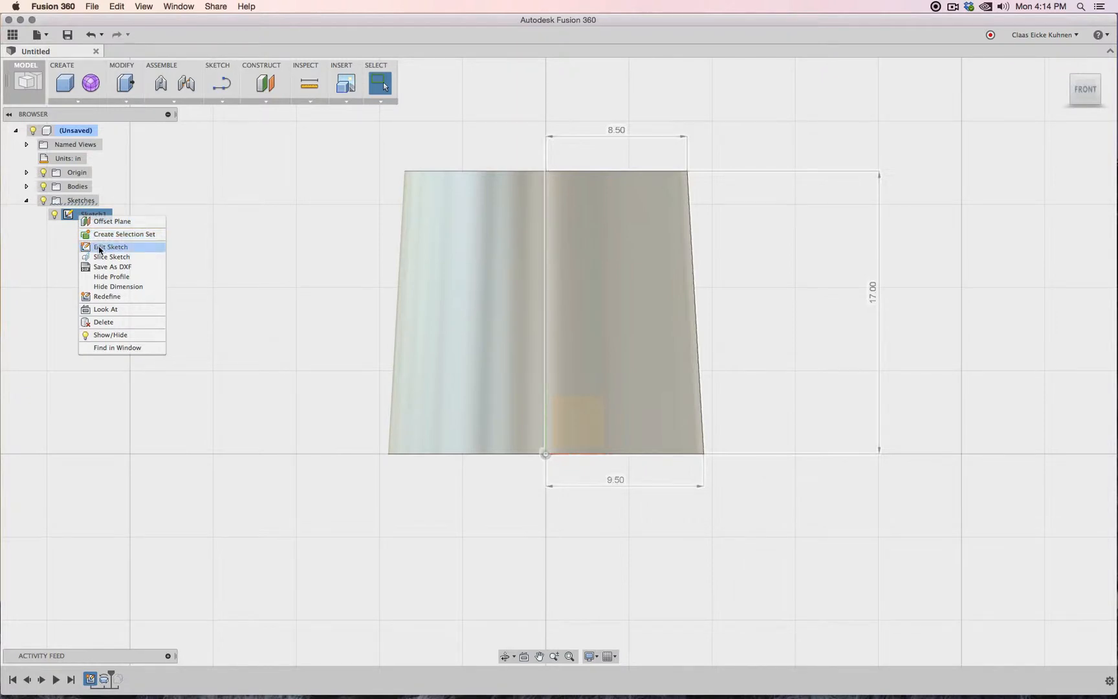
left_click(99, 247)
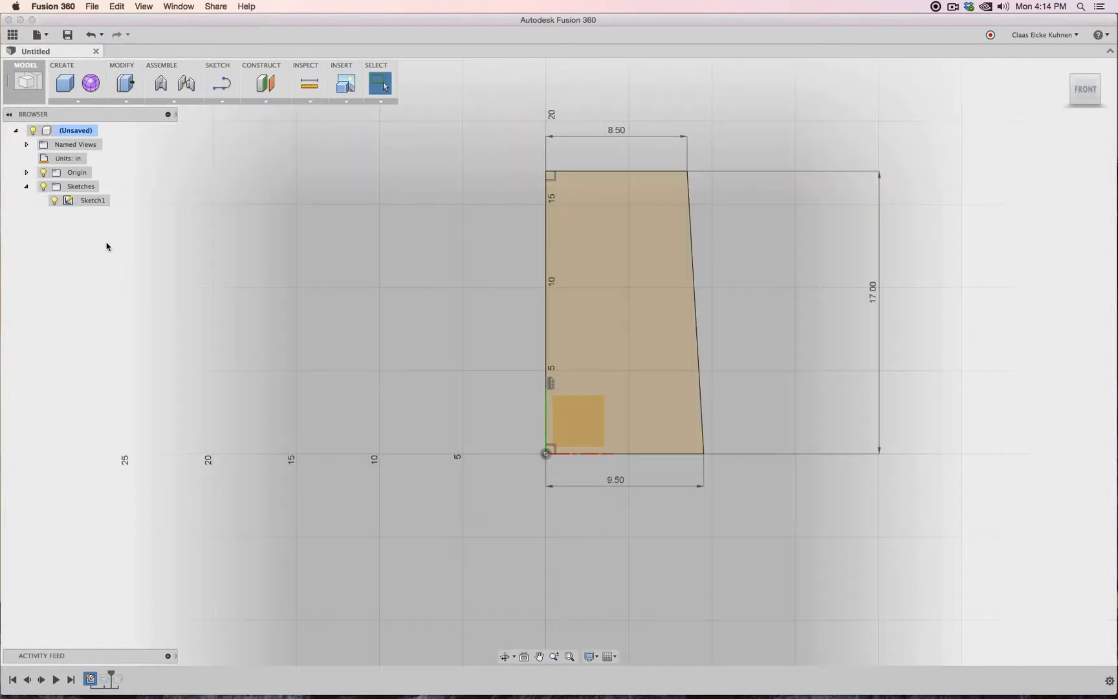
left_click(221, 83)
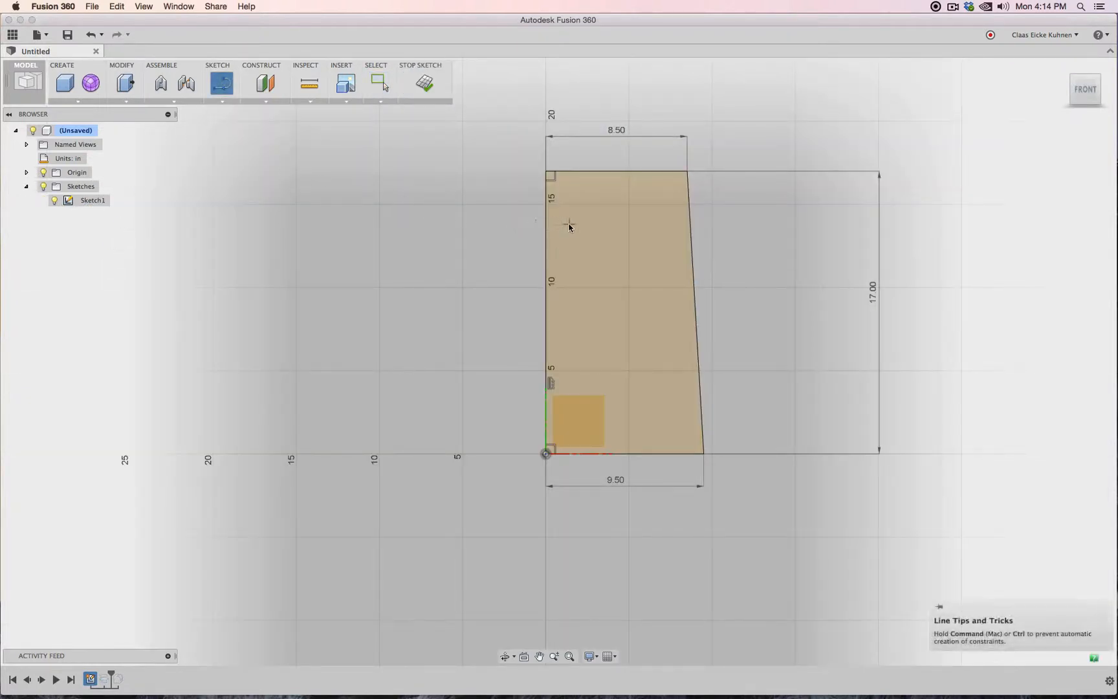
left_click(546, 226)
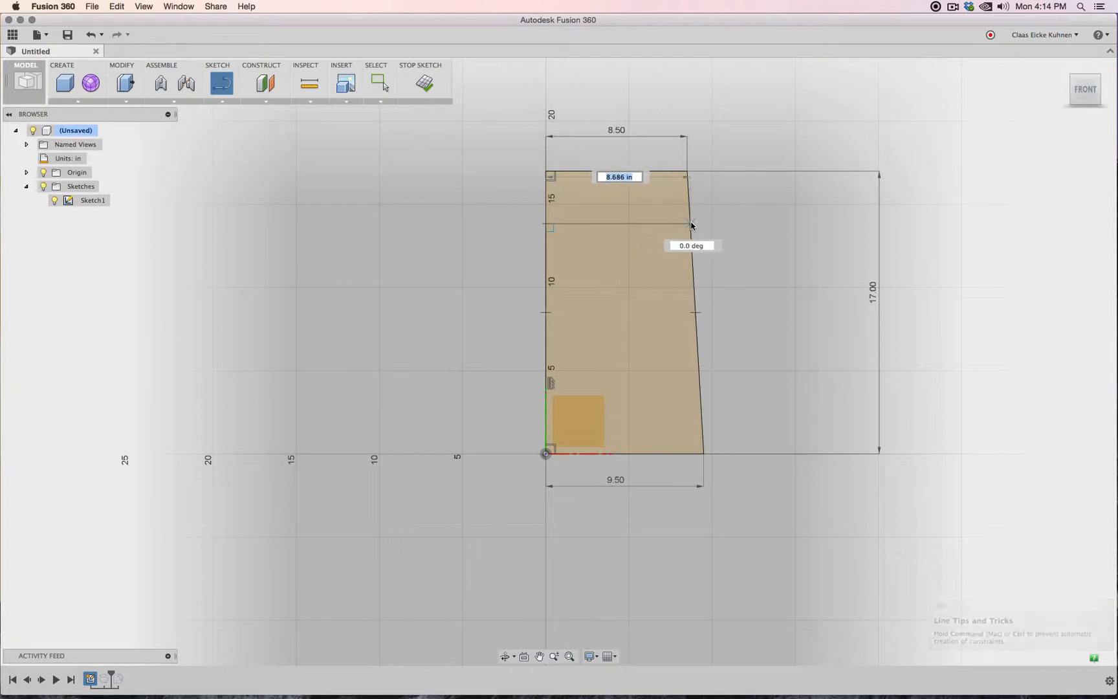
key("Escape")
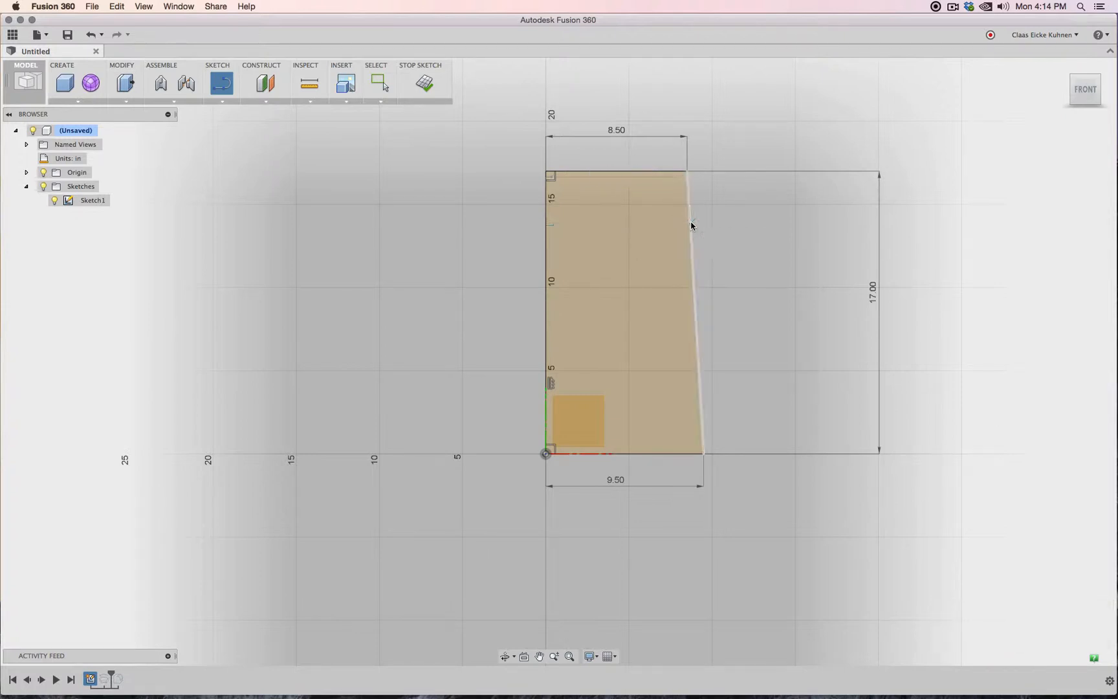
Draw a horizontal line from the vertical axis about 3.27 in below the top edge and attach its free end to the slanted side.
left_click(216, 90)
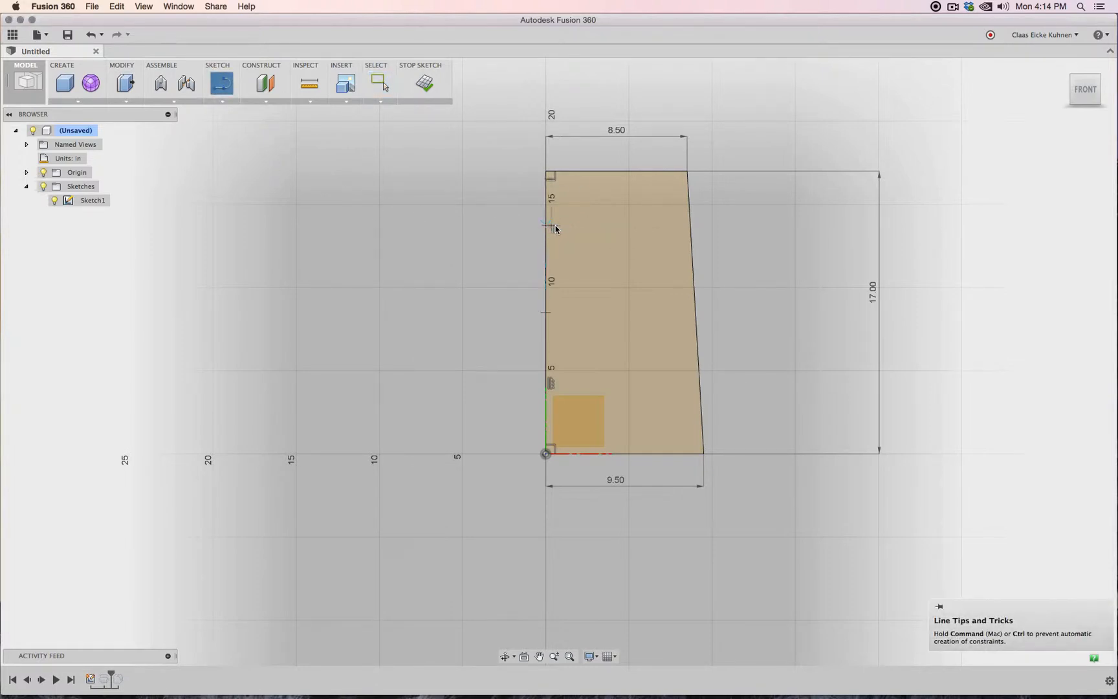
left_click(546, 225)
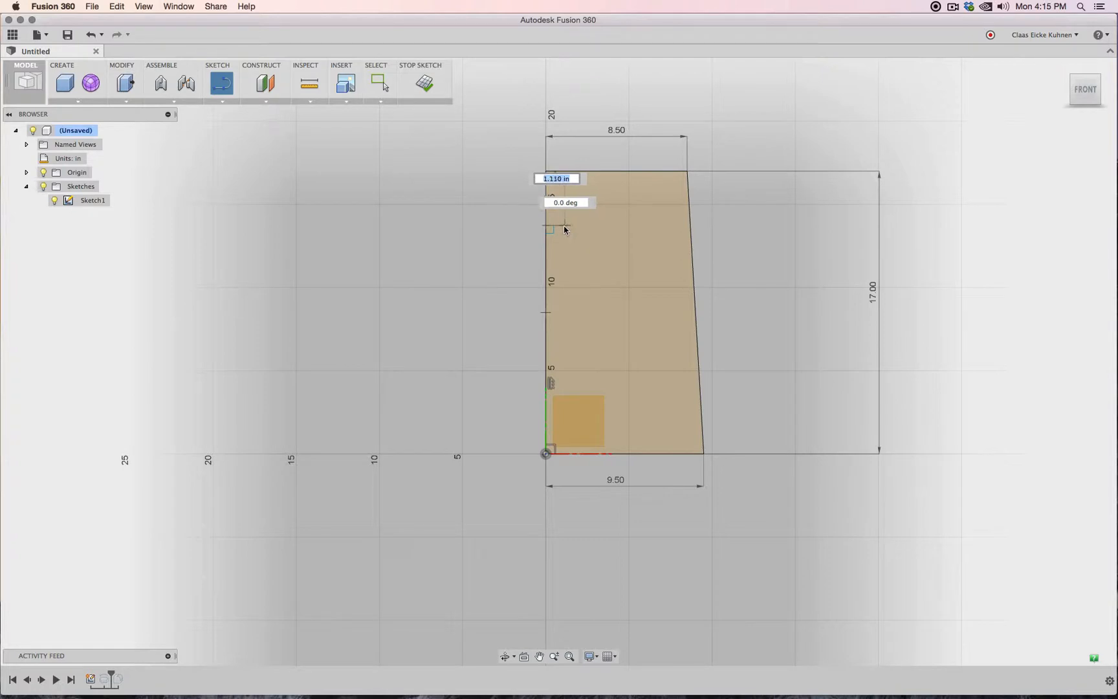
left_click(732, 225)
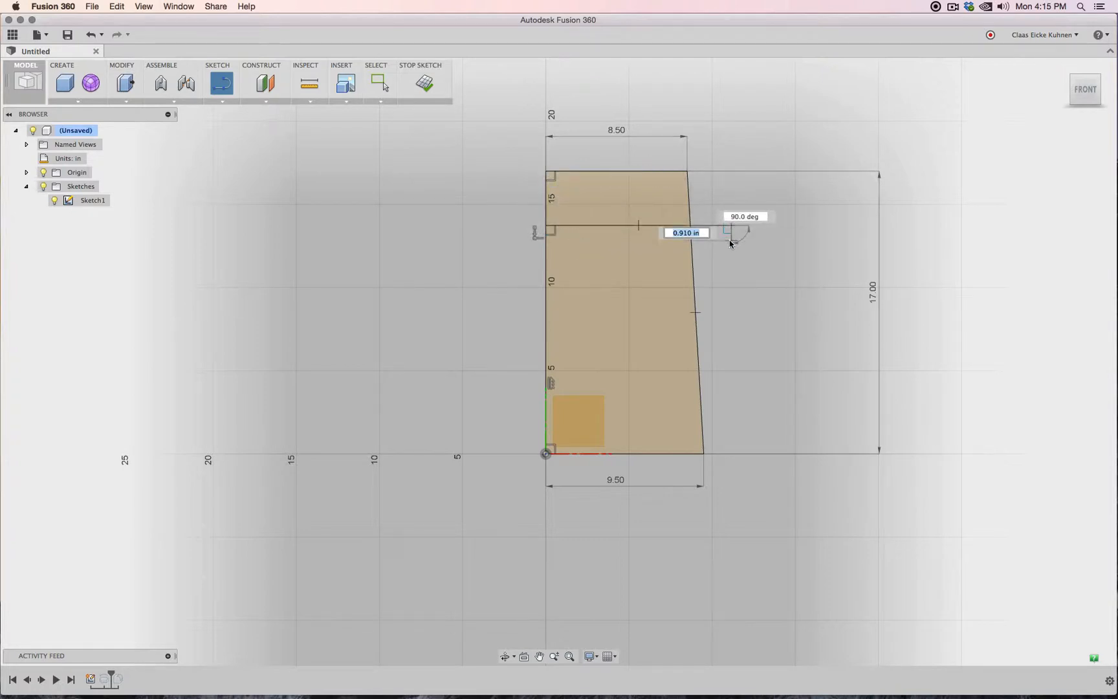
key("Escape")
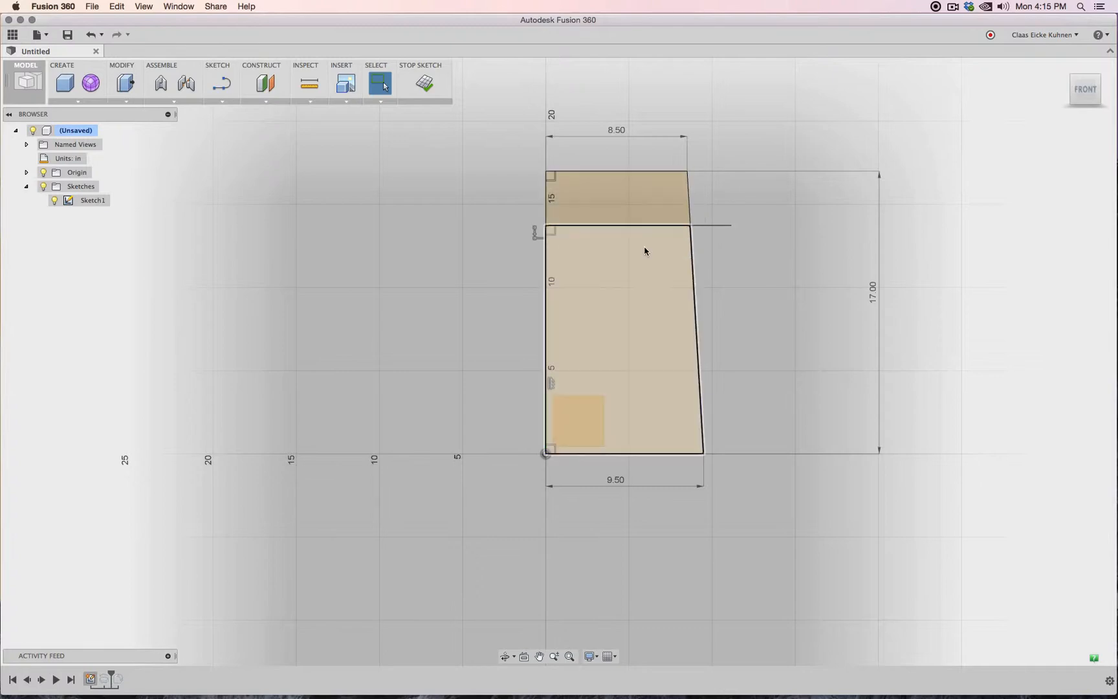
left_click_drag(704, 226, 648, 225)
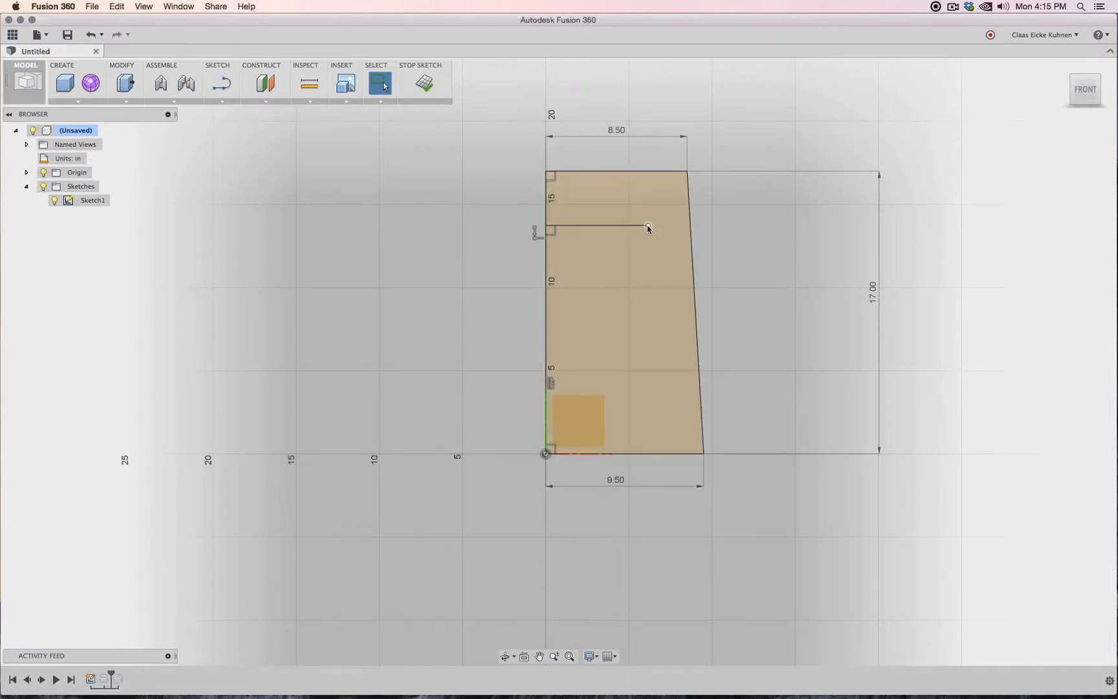
left_click_drag(647, 225, 690, 226)
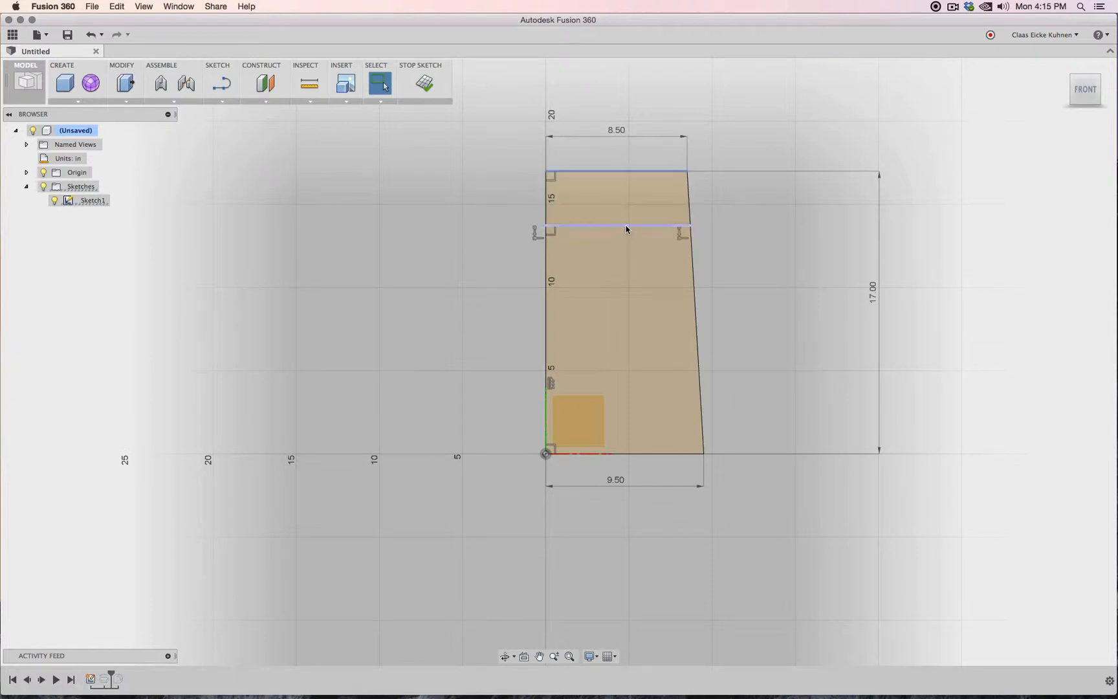
Dimension the distance between the profile's top edge and the new horizontal line at 3 in, and finish the sketch.
left_click(222, 101)
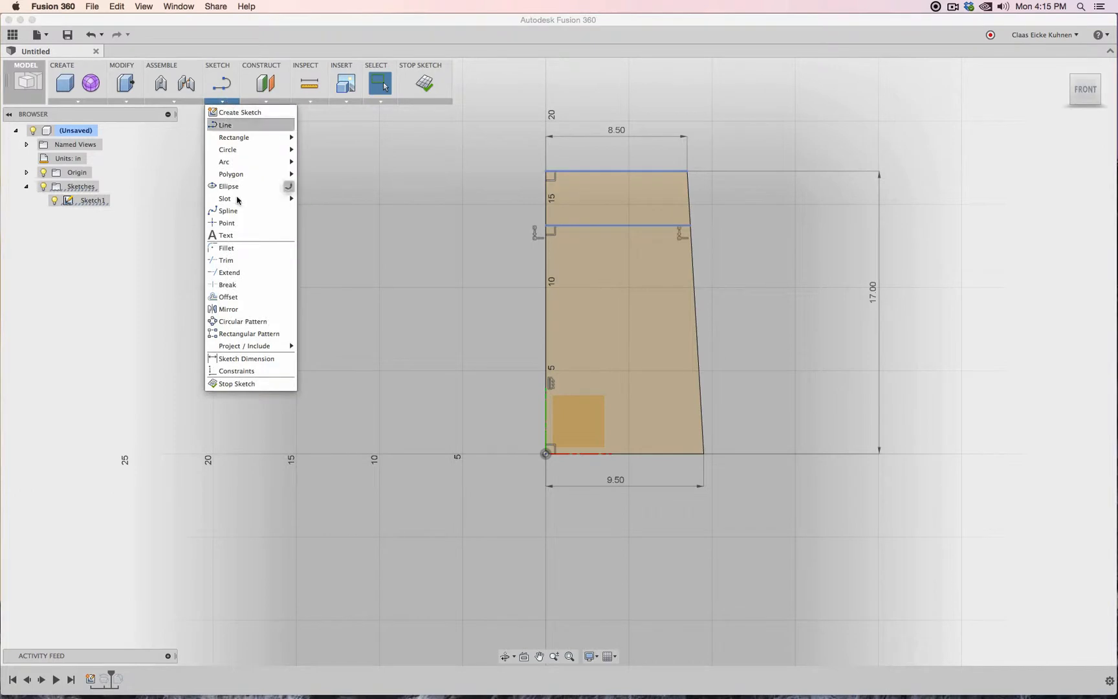
left_click(244, 359)
left_click(690, 213)
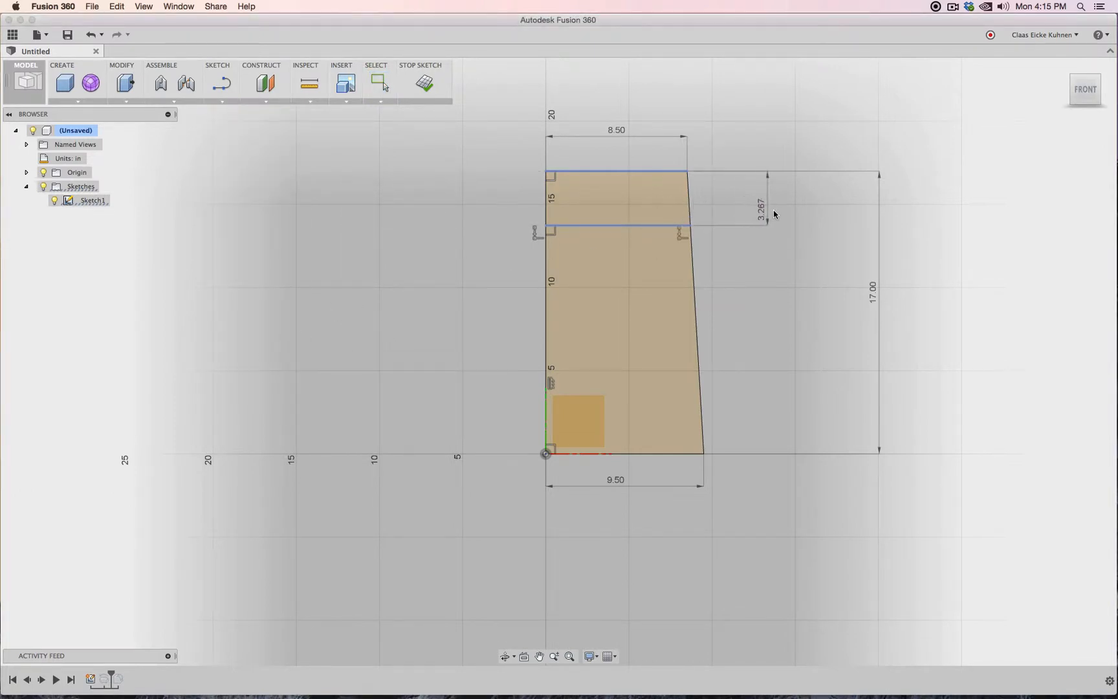
left_click(771, 220)
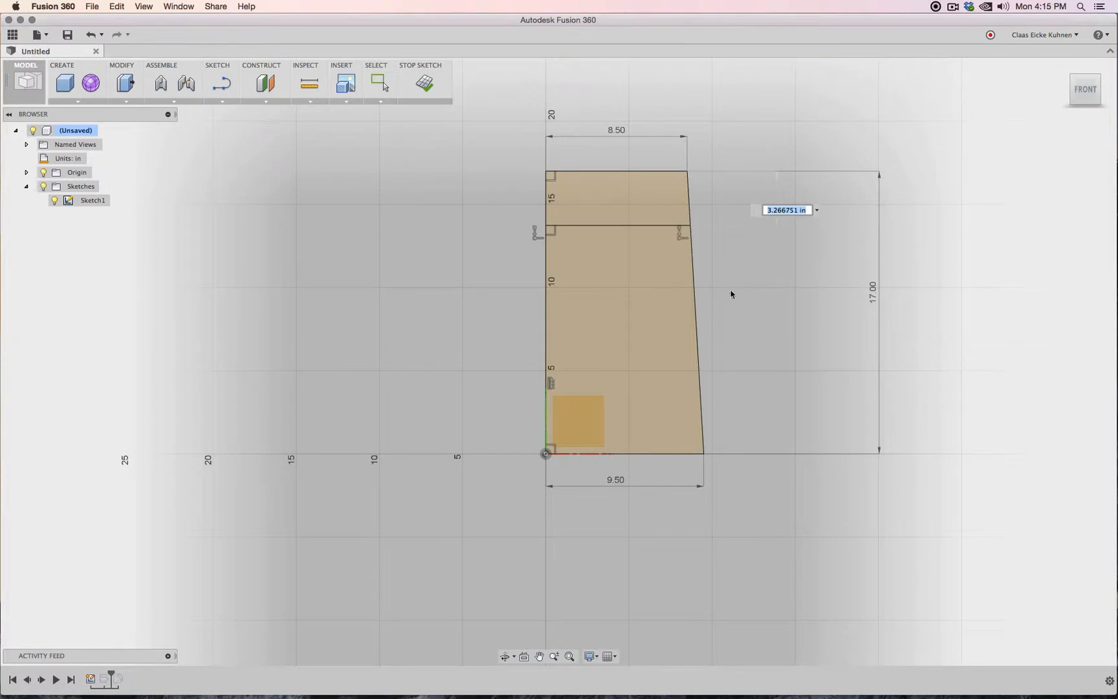
type("3")
key("Return")
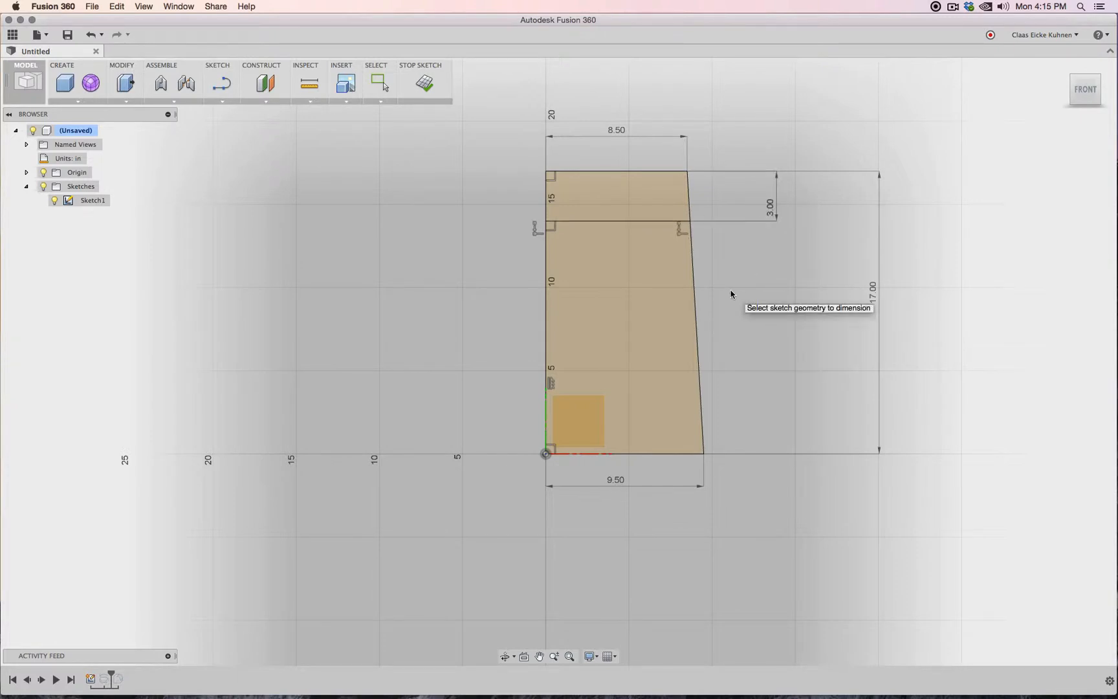
key("Escape")
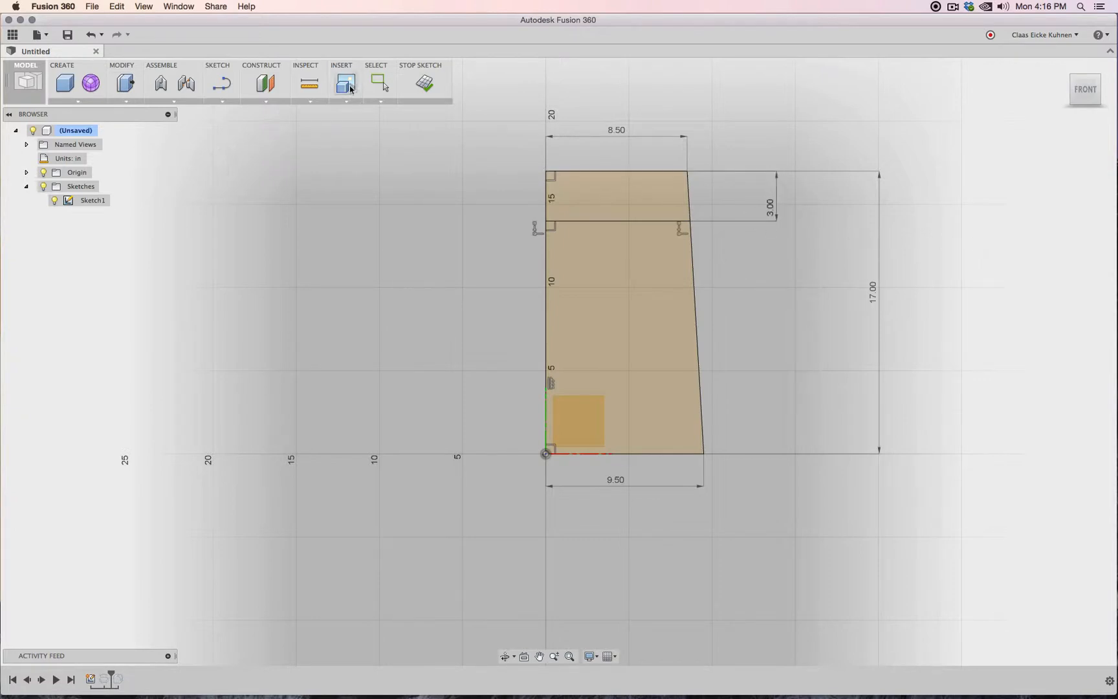
left_click(425, 83)
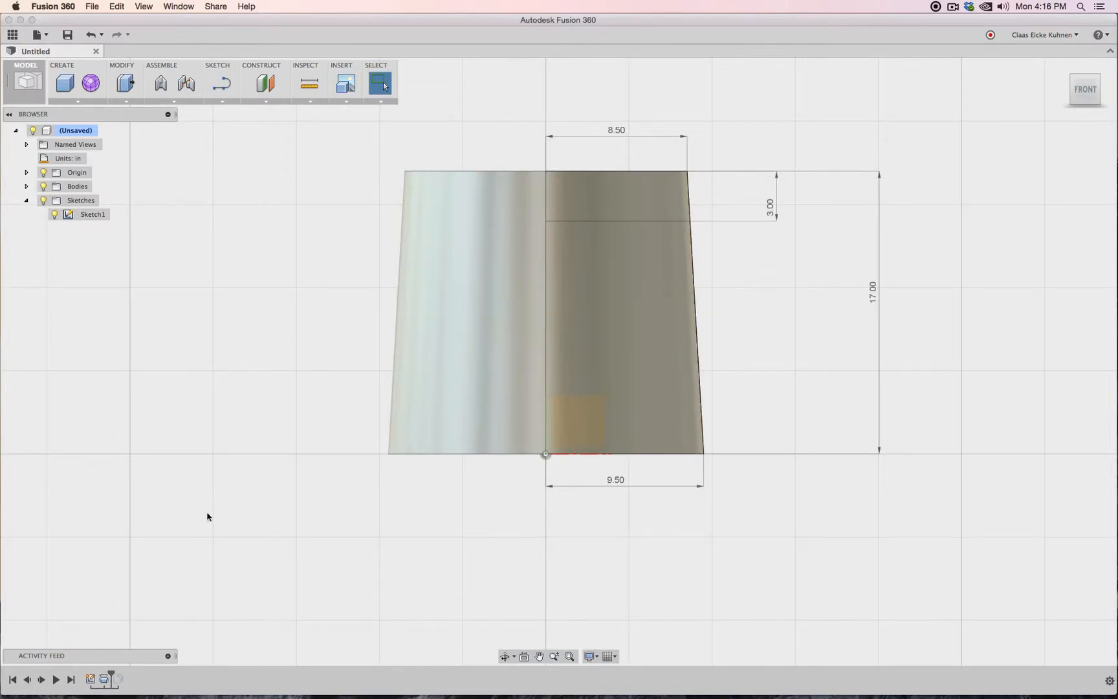
Edit the existing revolve so that it uses only the lower profile below the dividing line.
left_click(108, 682)
right_click(107, 682)
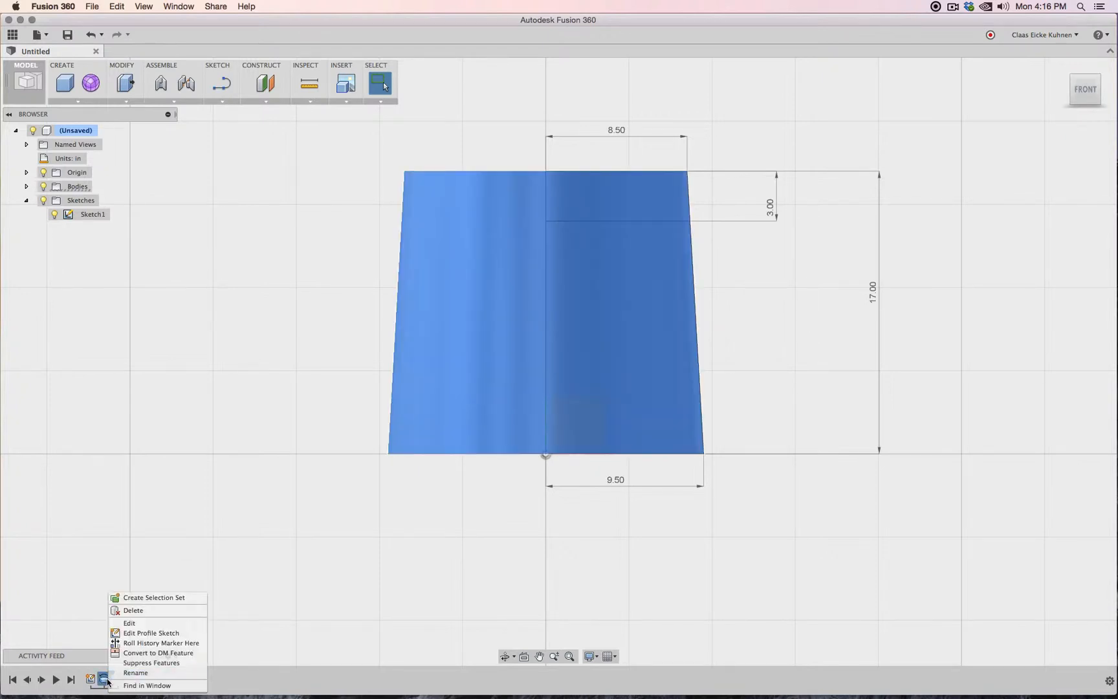
left_click(148, 623)
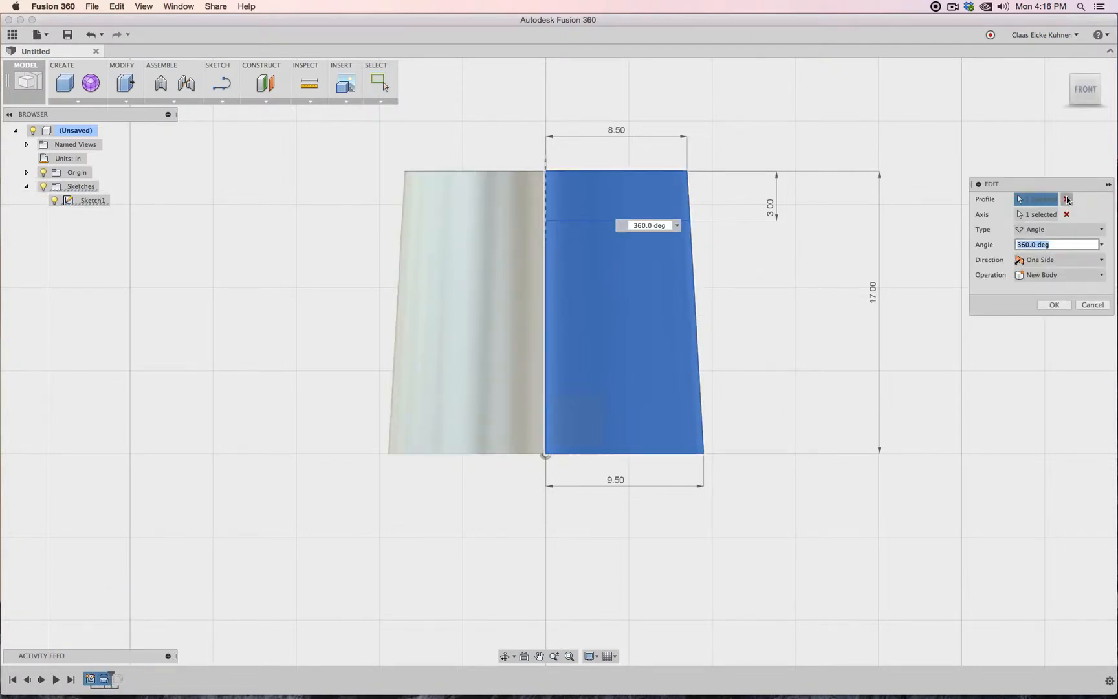
left_click(1068, 200)
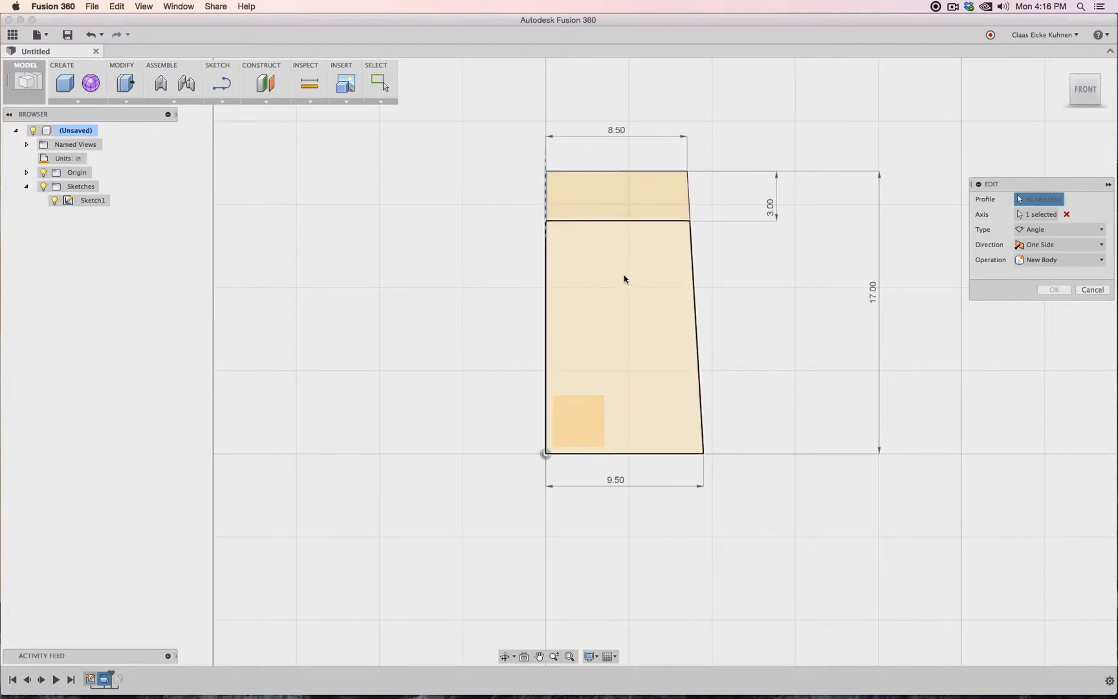
left_click(625, 279)
left_click(1062, 306)
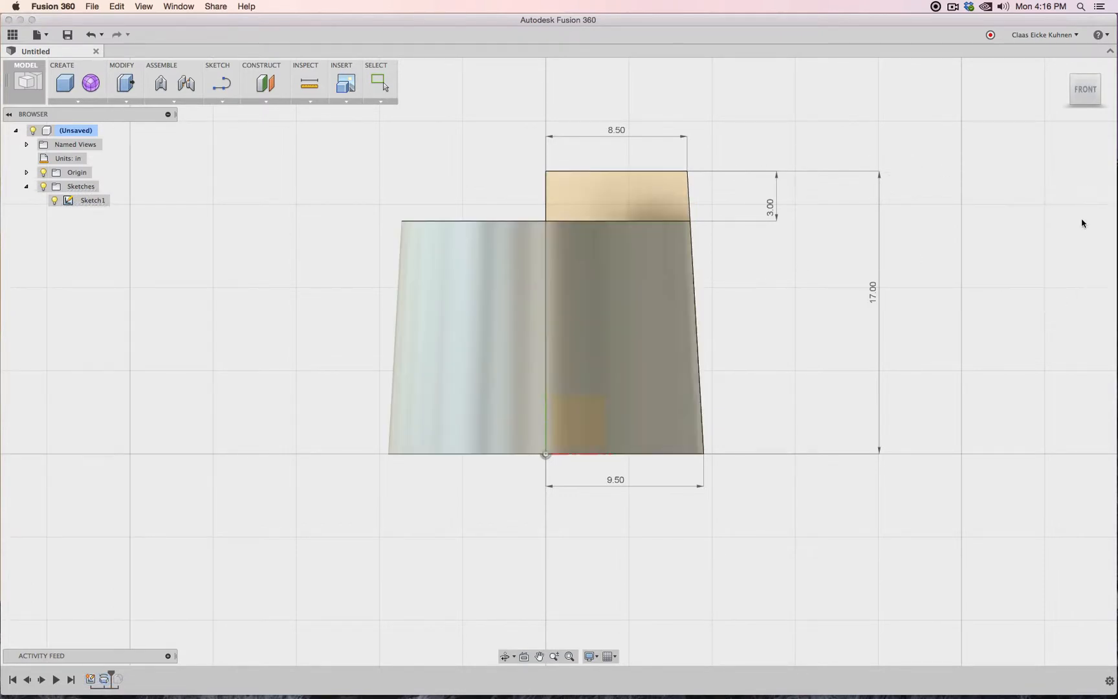
Revolve the upper profile 360 degrees about the vertical centre line as a new body.
left_click_drag(1091, 88, 1088, 118)
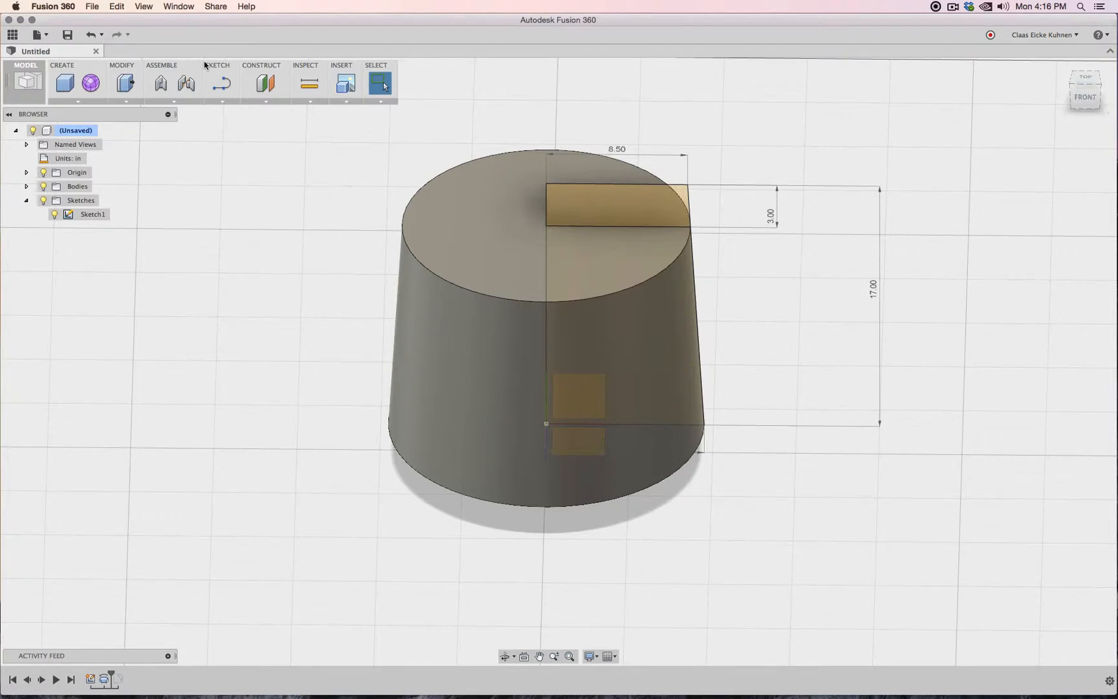
left_click(77, 102)
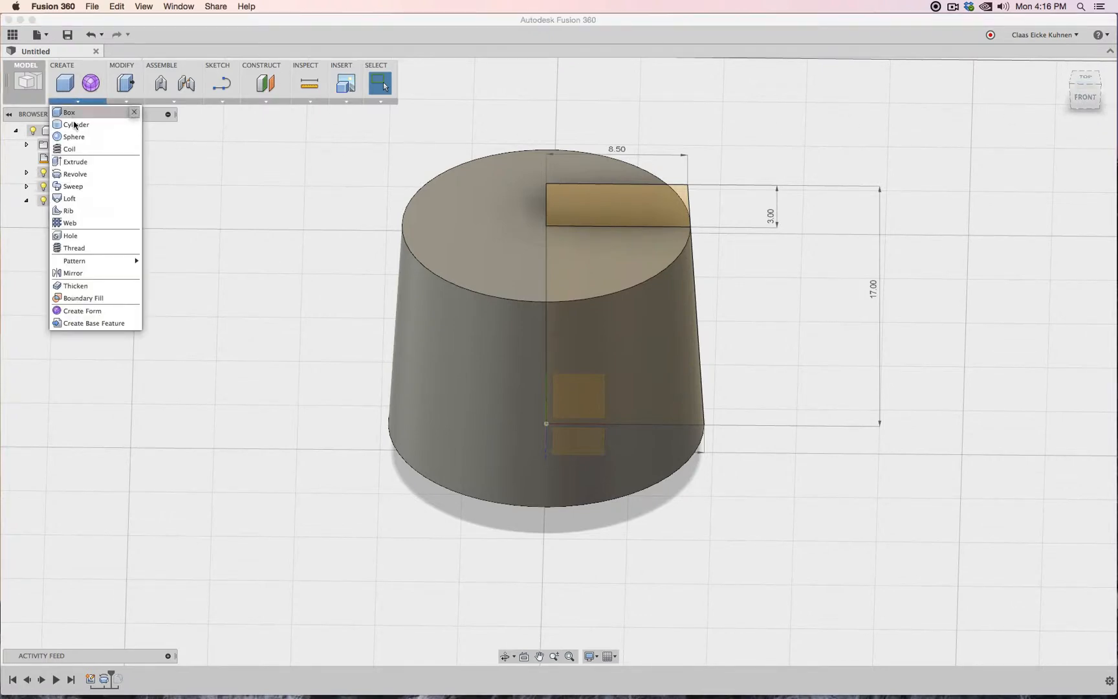
left_click(86, 176)
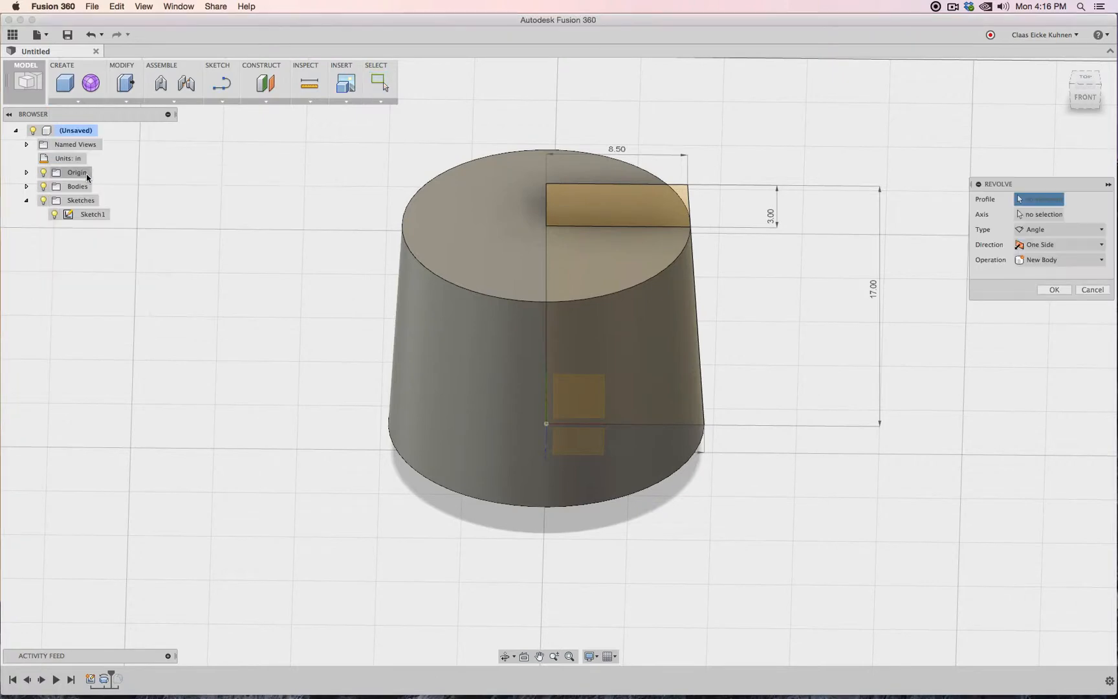
left_click(674, 211)
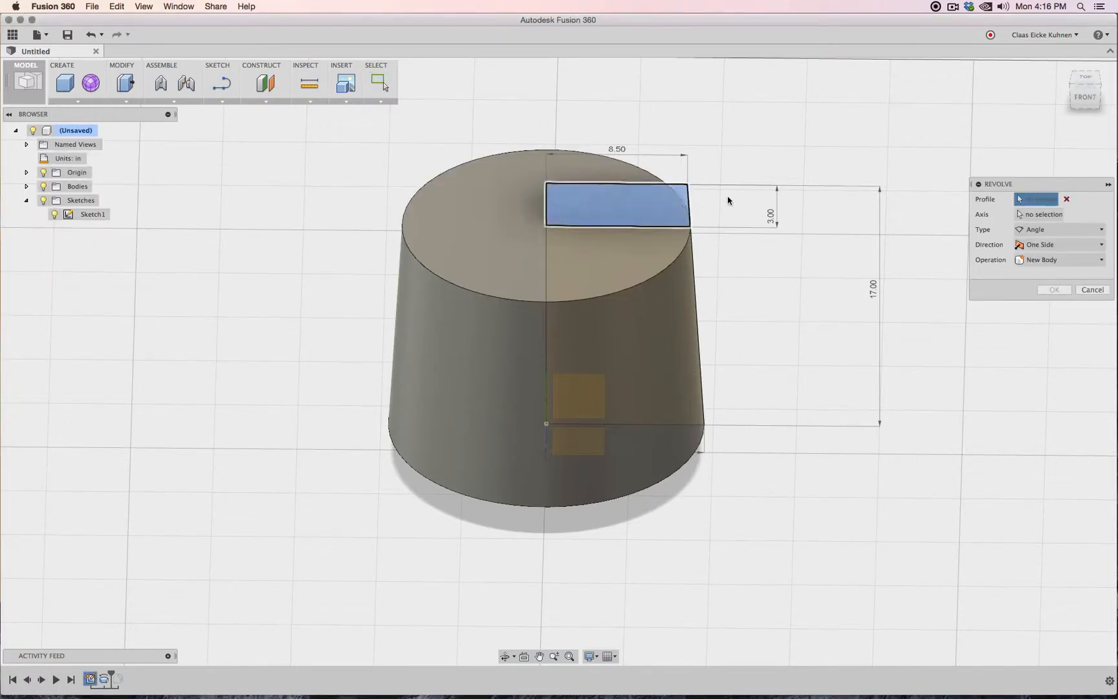
left_click(1034, 216)
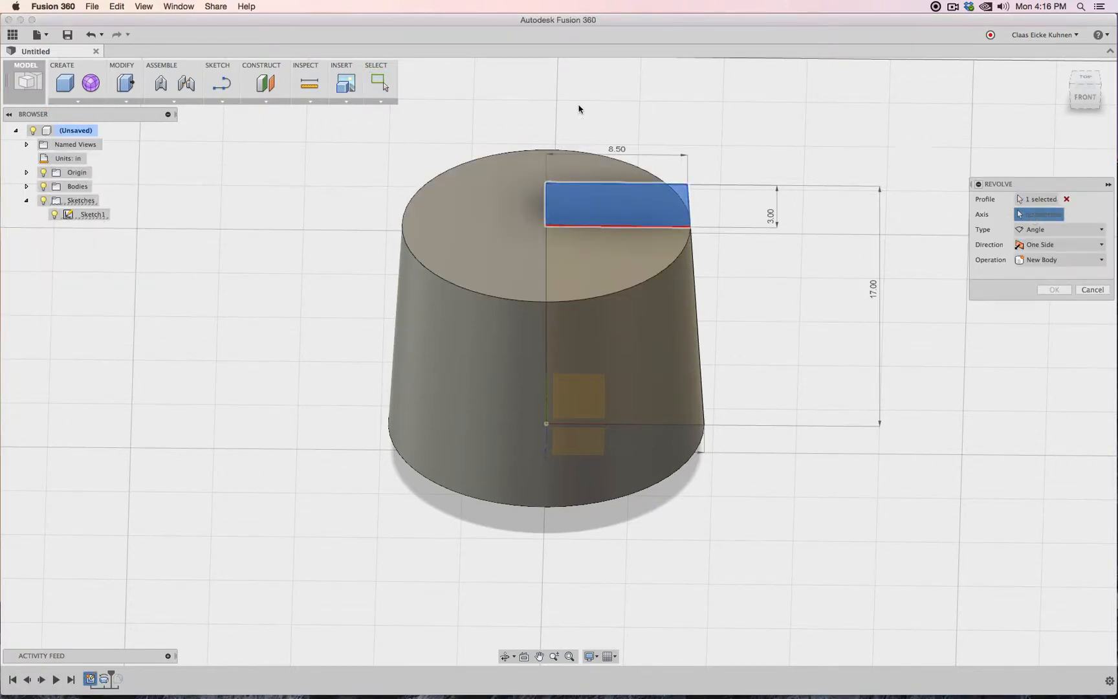
left_click(544, 196)
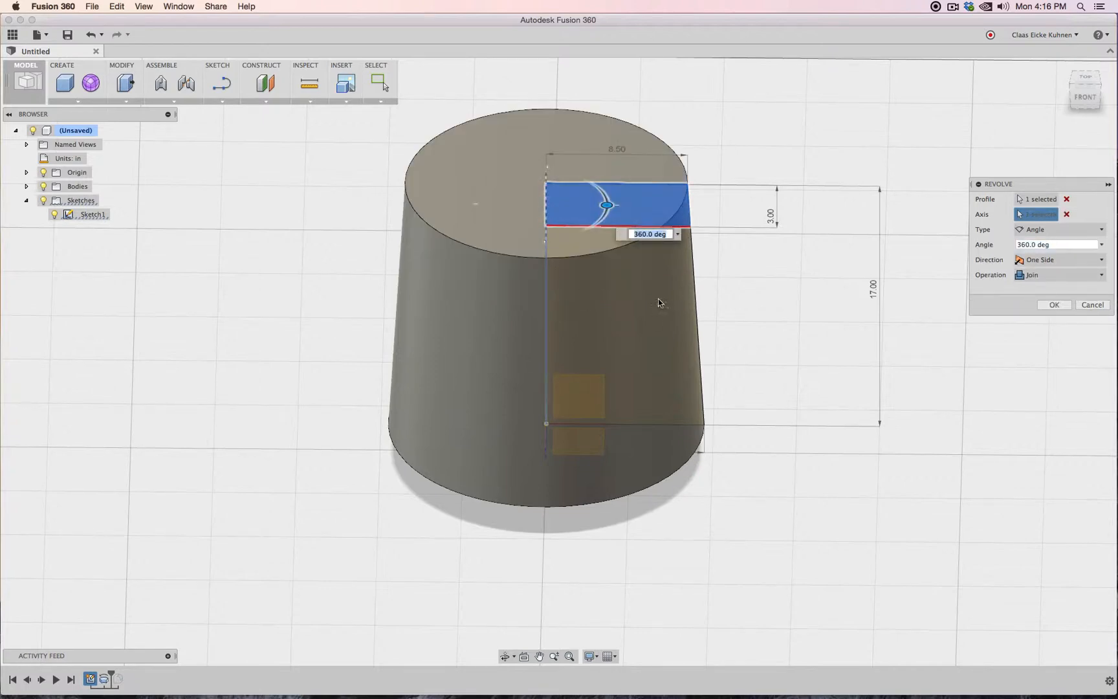
left_click(1053, 274)
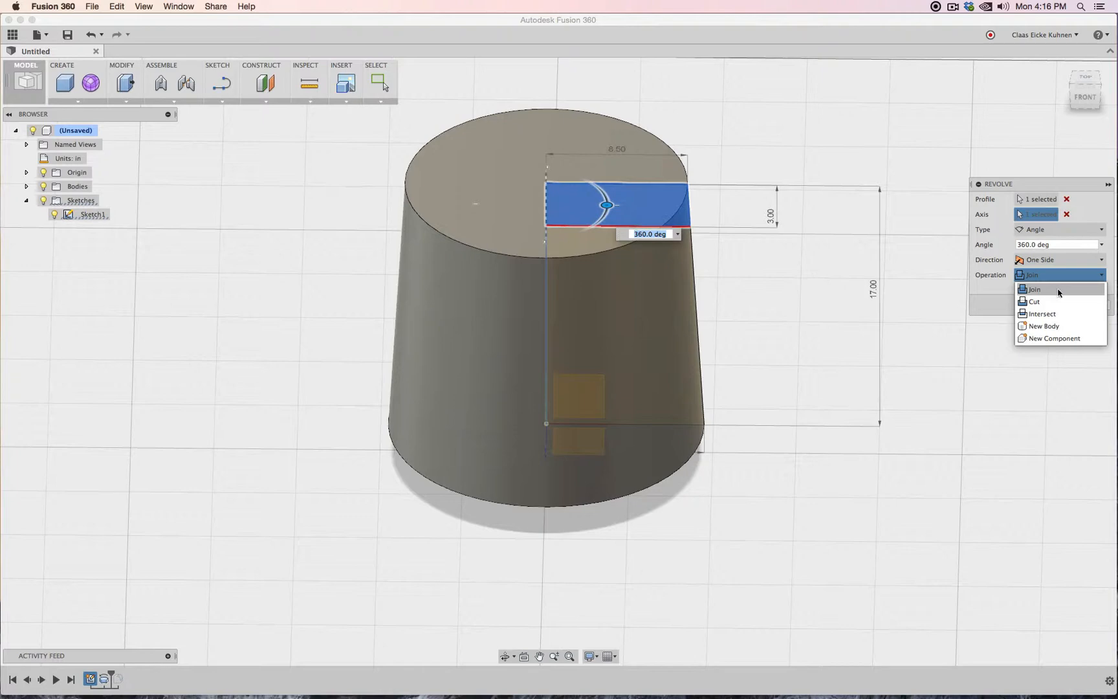
left_click(1059, 327)
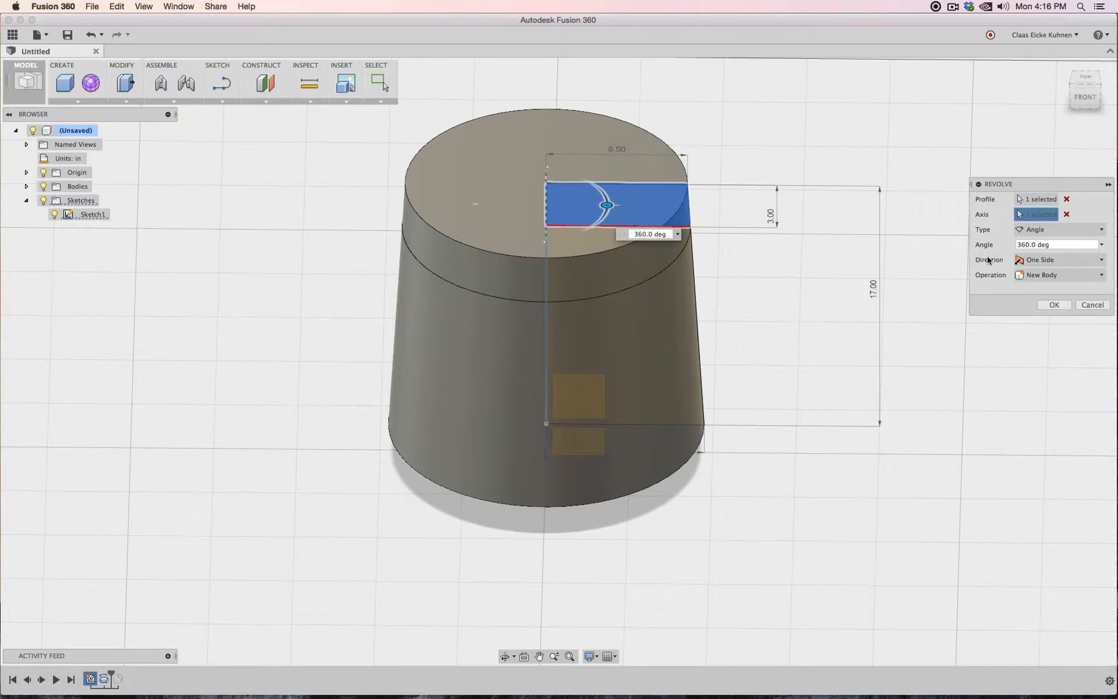
left_click(1054, 304)
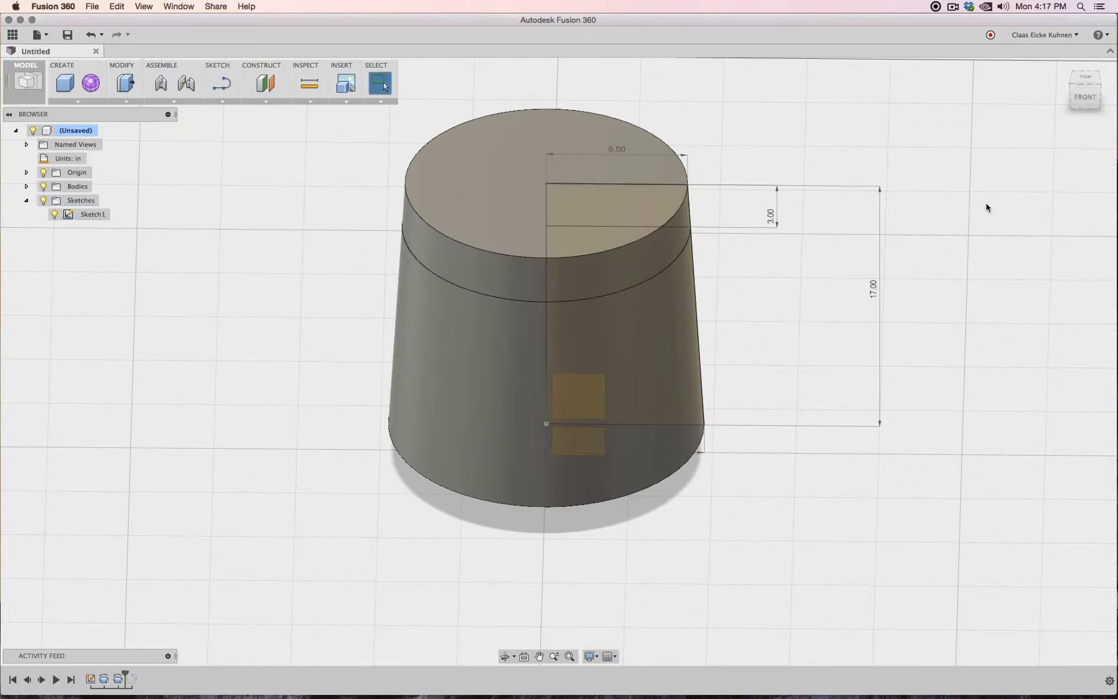
Set the top section's height dimension to 4 in and roll the timeline forward past the fillet.
left_click(1080, 110)
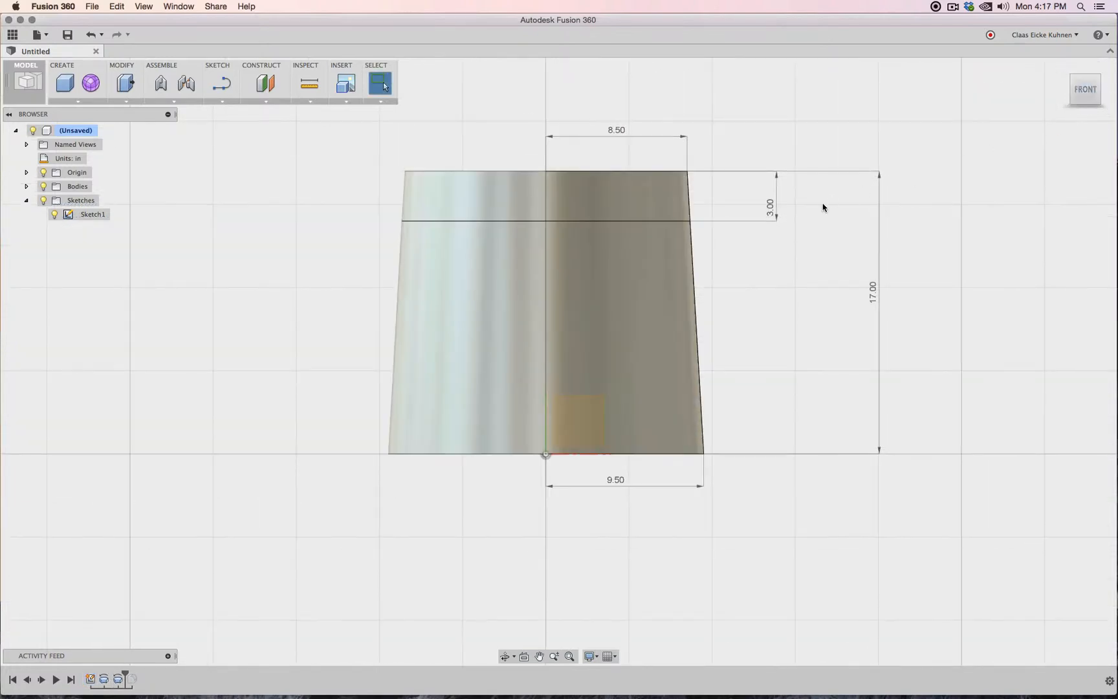
left_click(1064, 66)
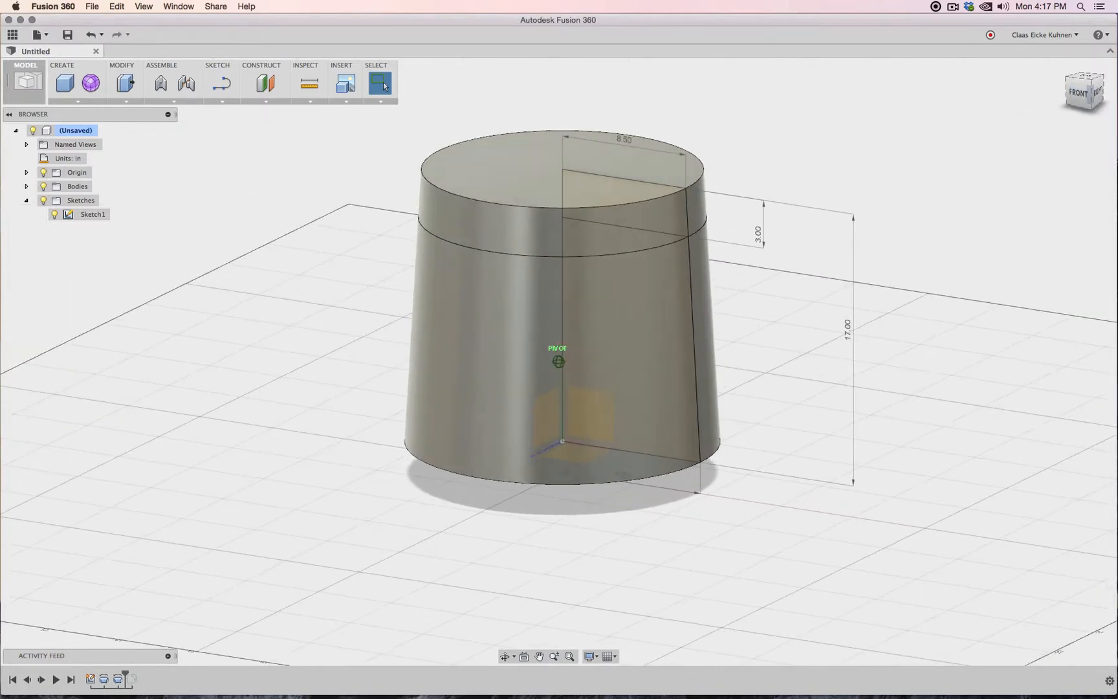
double_click(758, 235)
type("4")
key("Return")
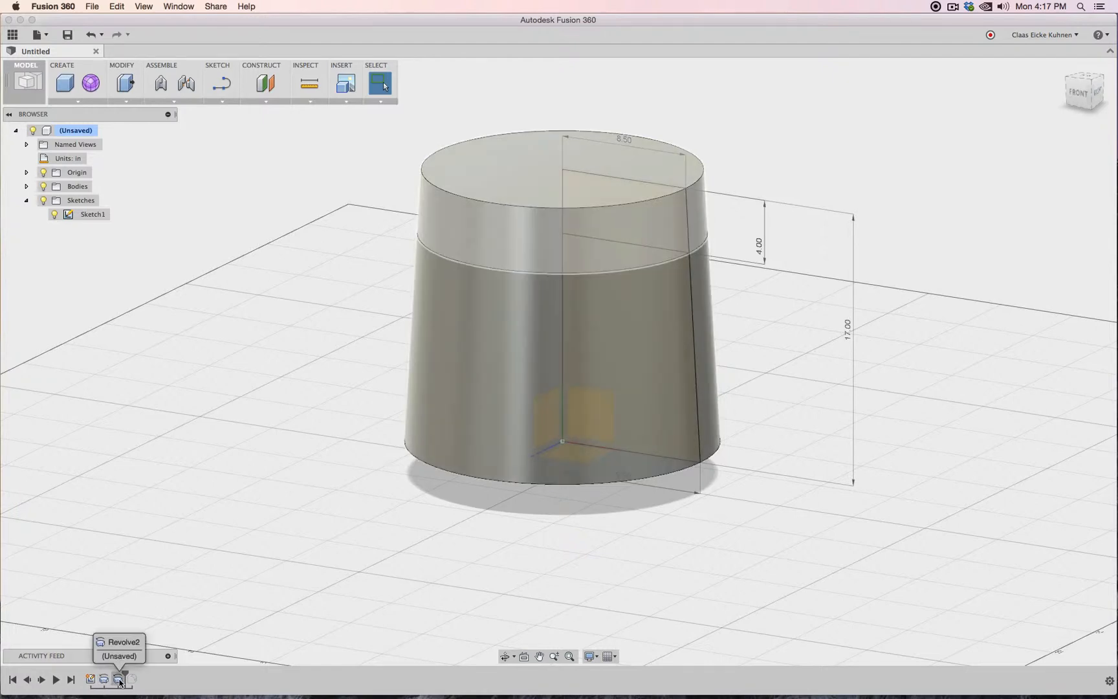
left_click_drag(124, 677, 138, 677)
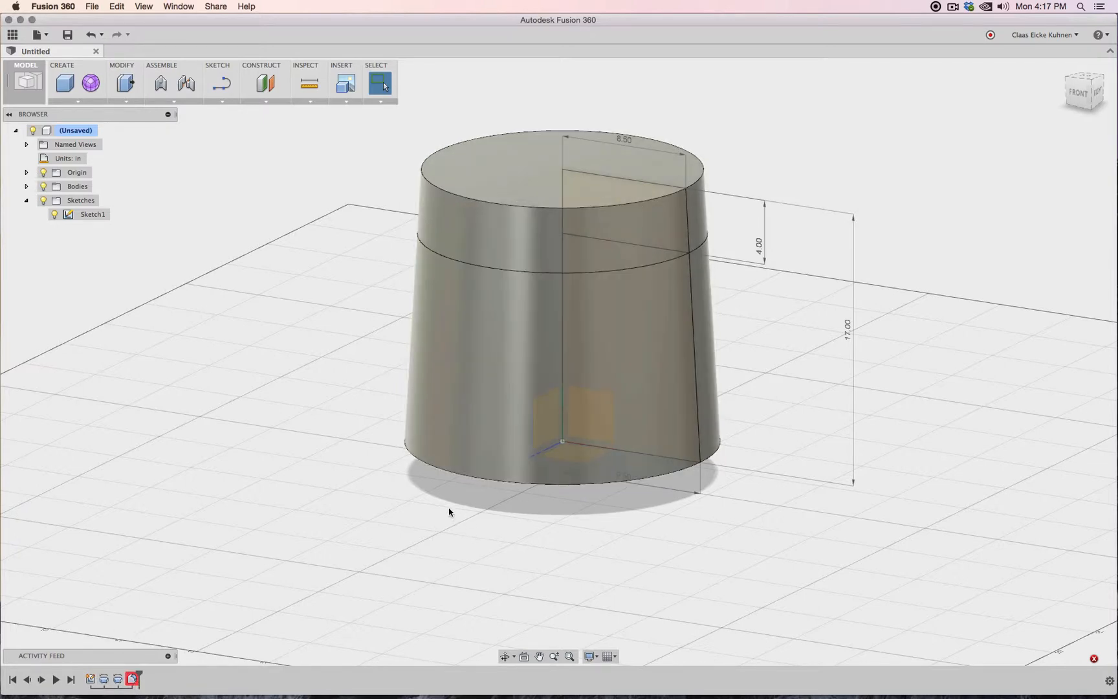
Edit the failed fillet to use the upper body's outer top edge with a 2 in constant radius.
right_click(133, 679)
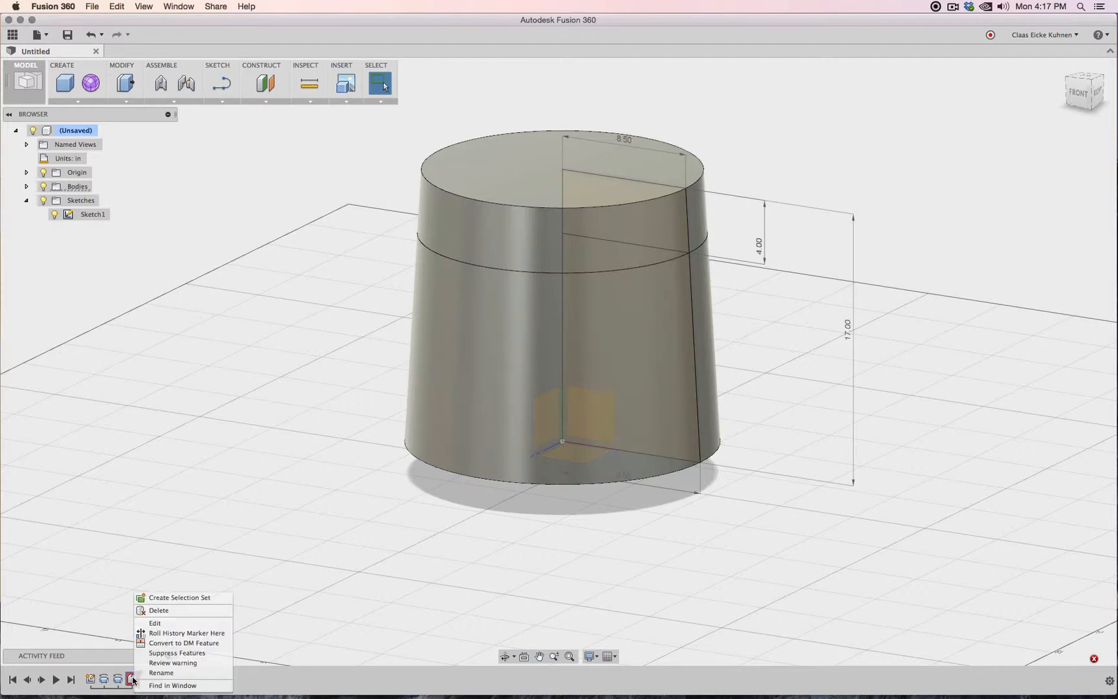
left_click(156, 624)
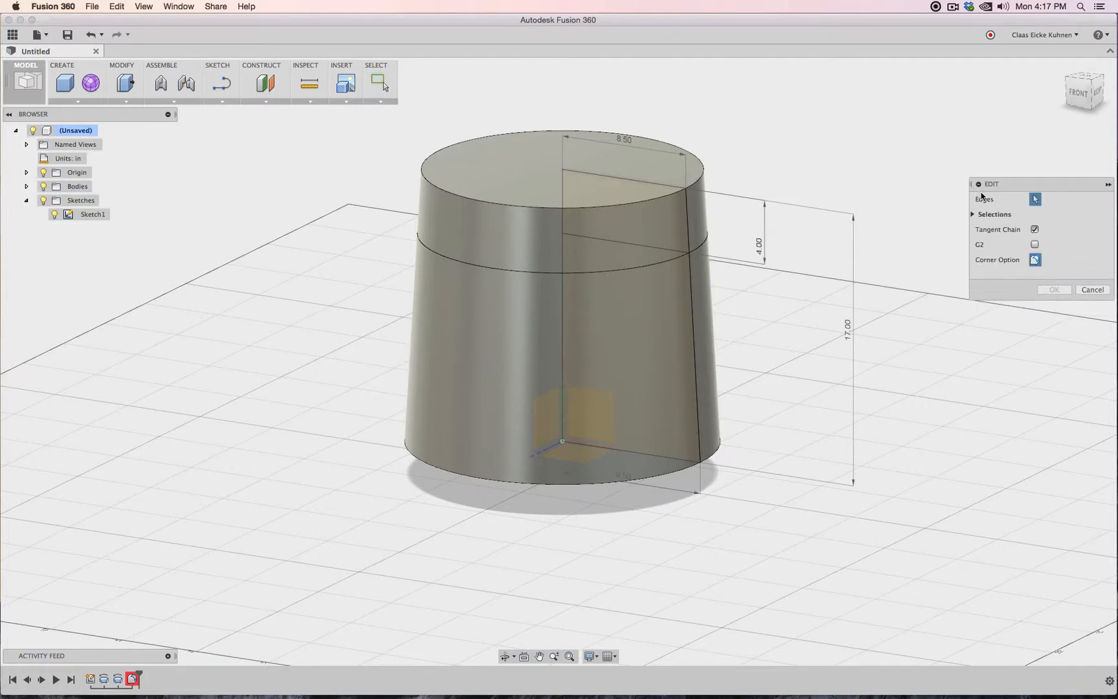
left_click(641, 201)
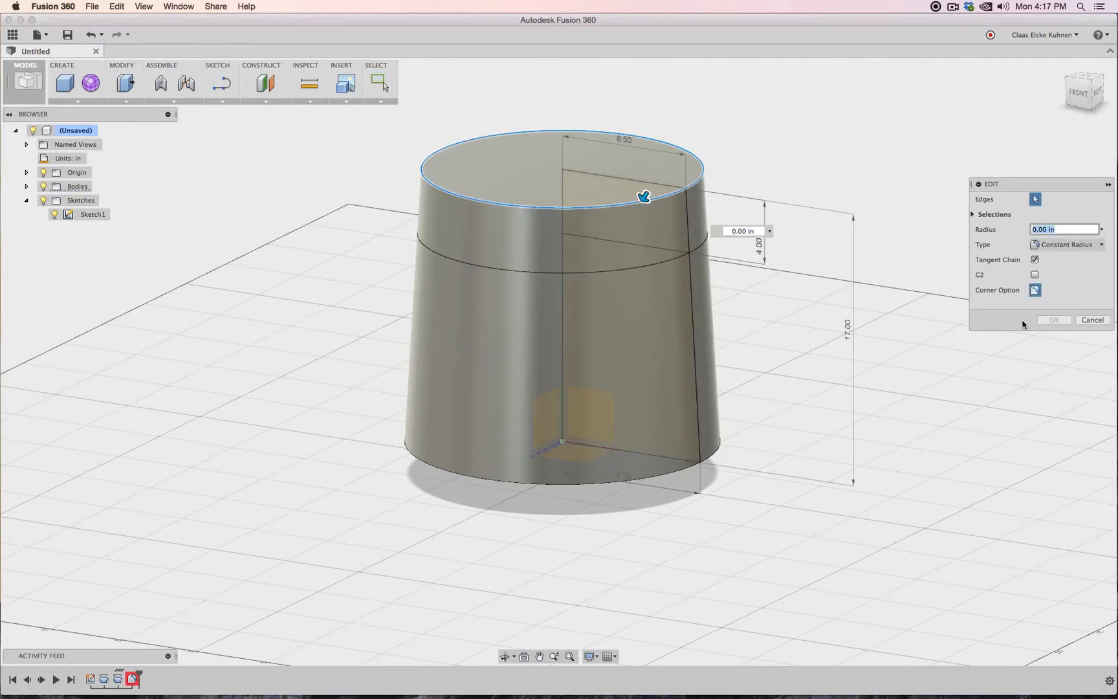
type("2")
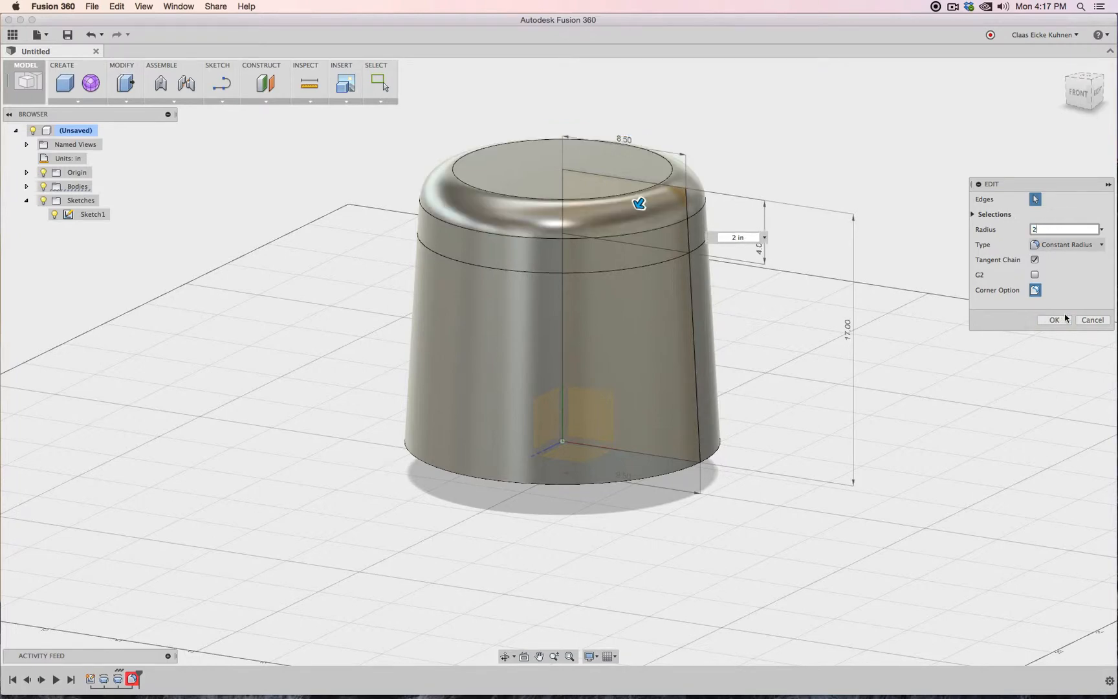
left_click(1055, 320)
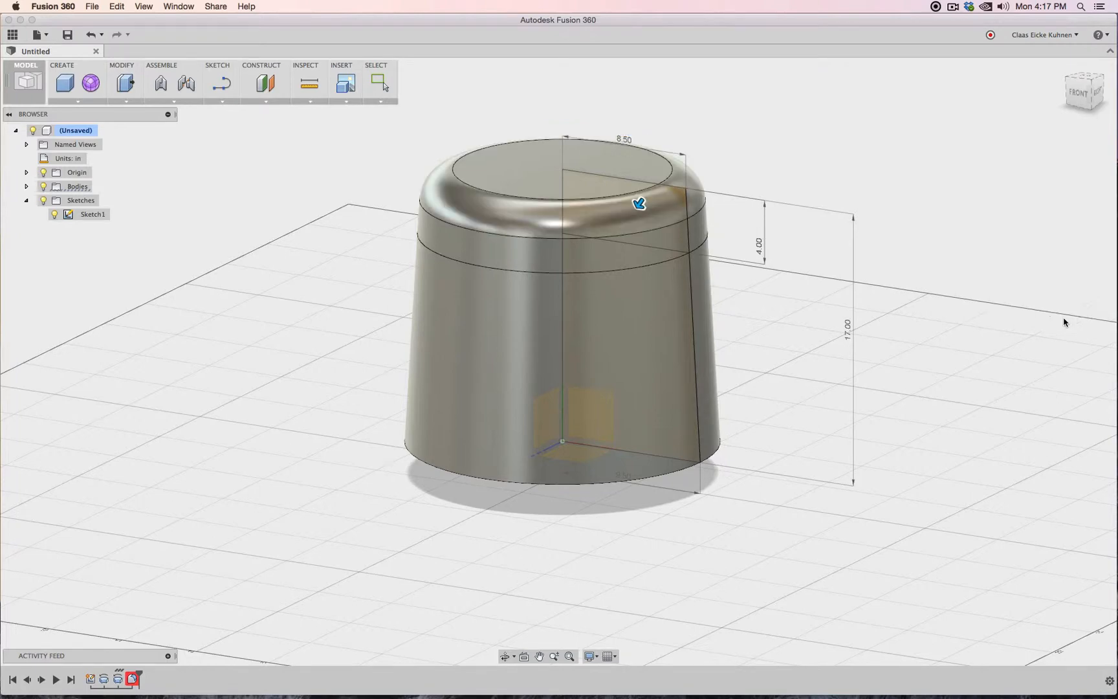
Set the top section's height dimension to 3 in.
double_click(760, 251)
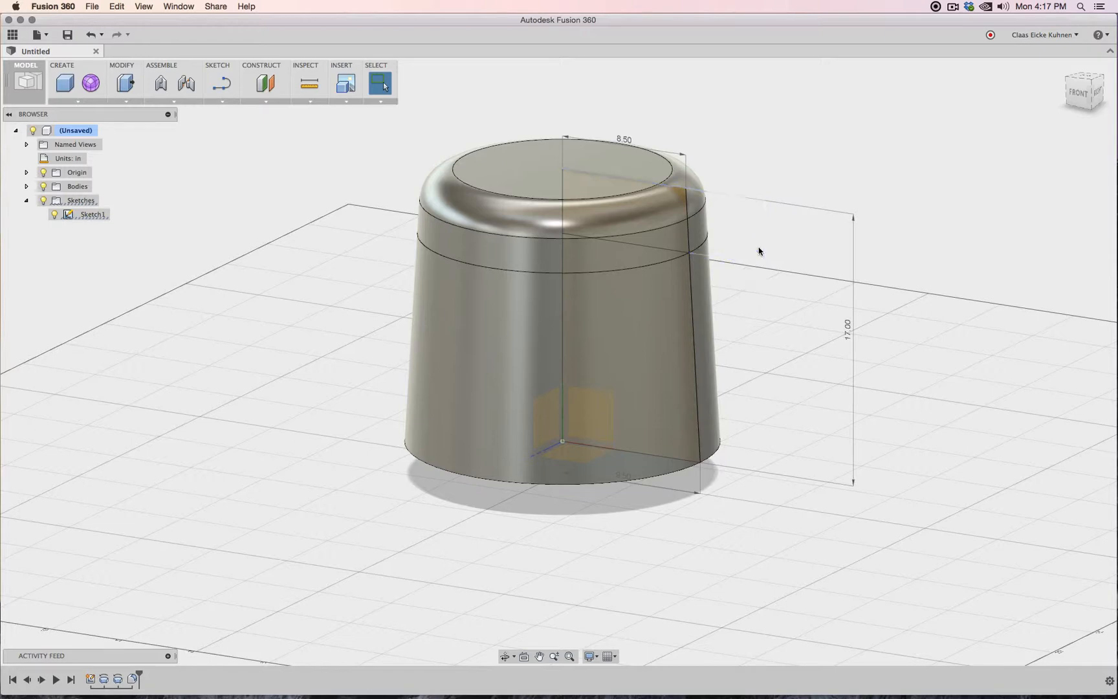
type("3")
key("Return")
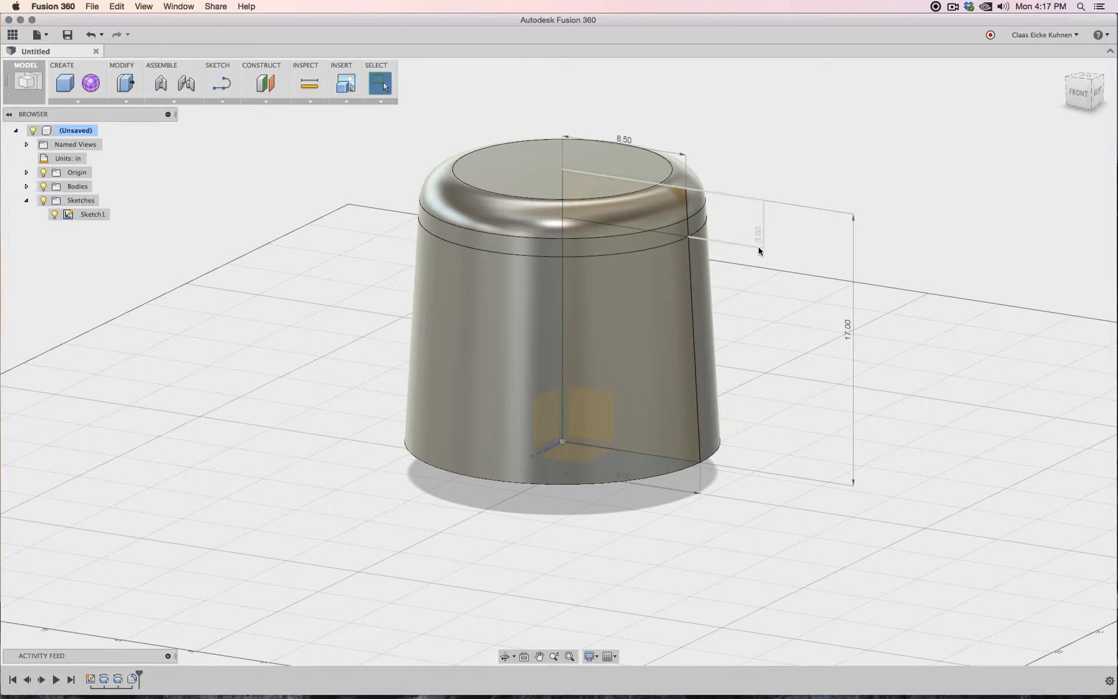
Hide the lower body and fillet the upper body's bottom edge with a 0.25 in radius.
left_click(1080, 92)
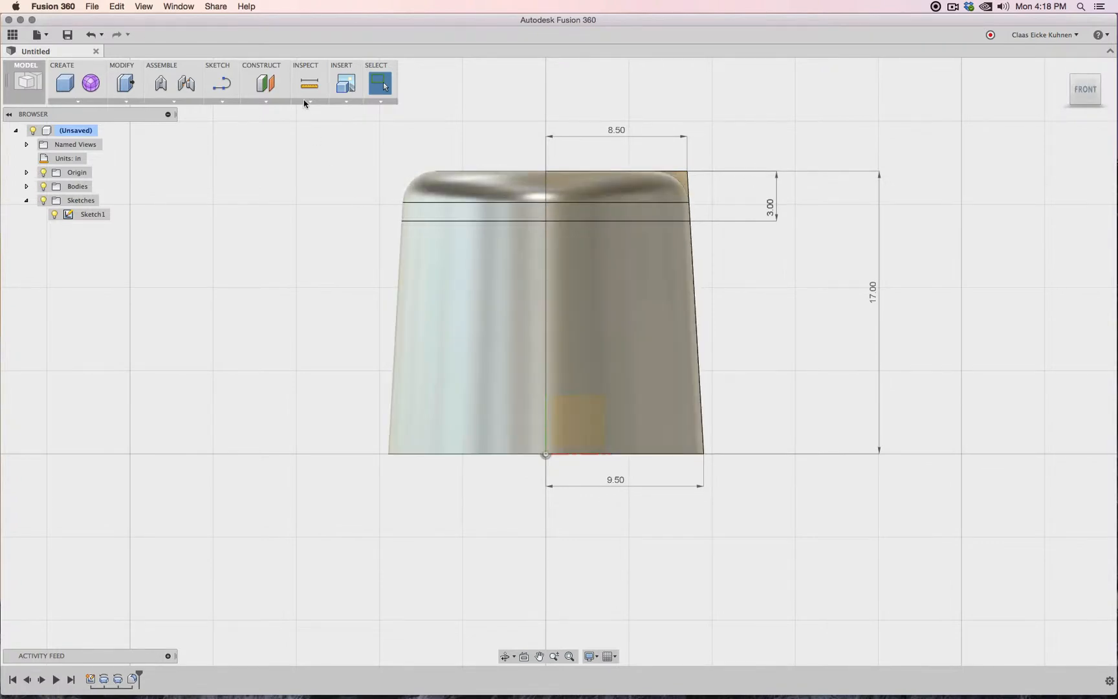
left_click(25, 186)
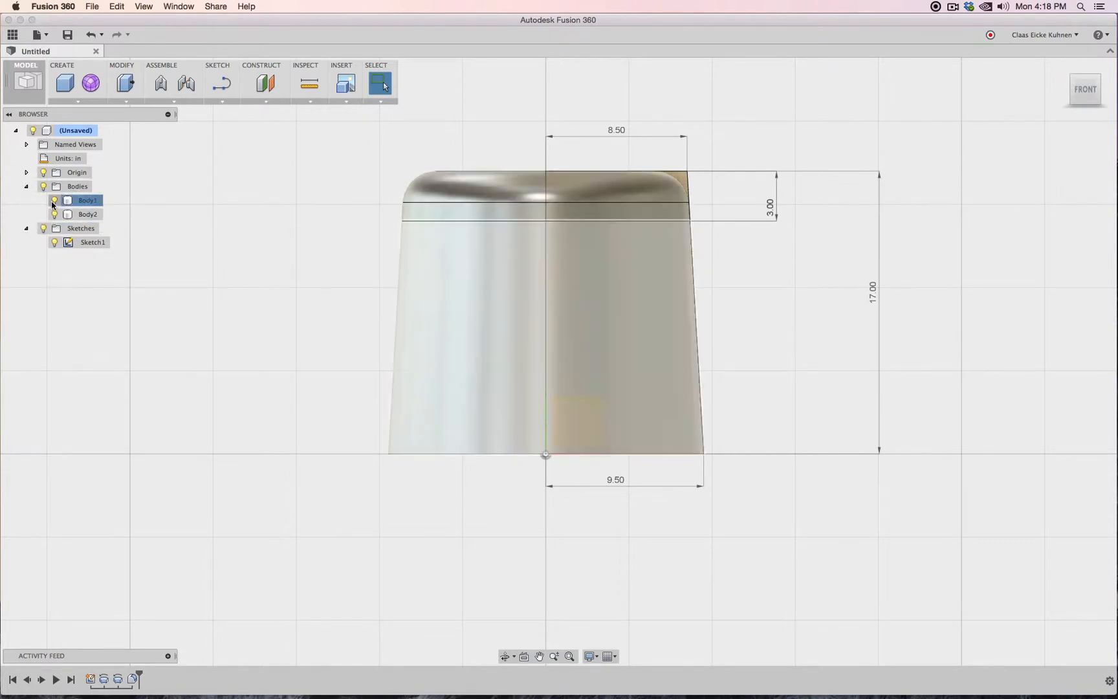
left_click(55, 200)
left_click(125, 101)
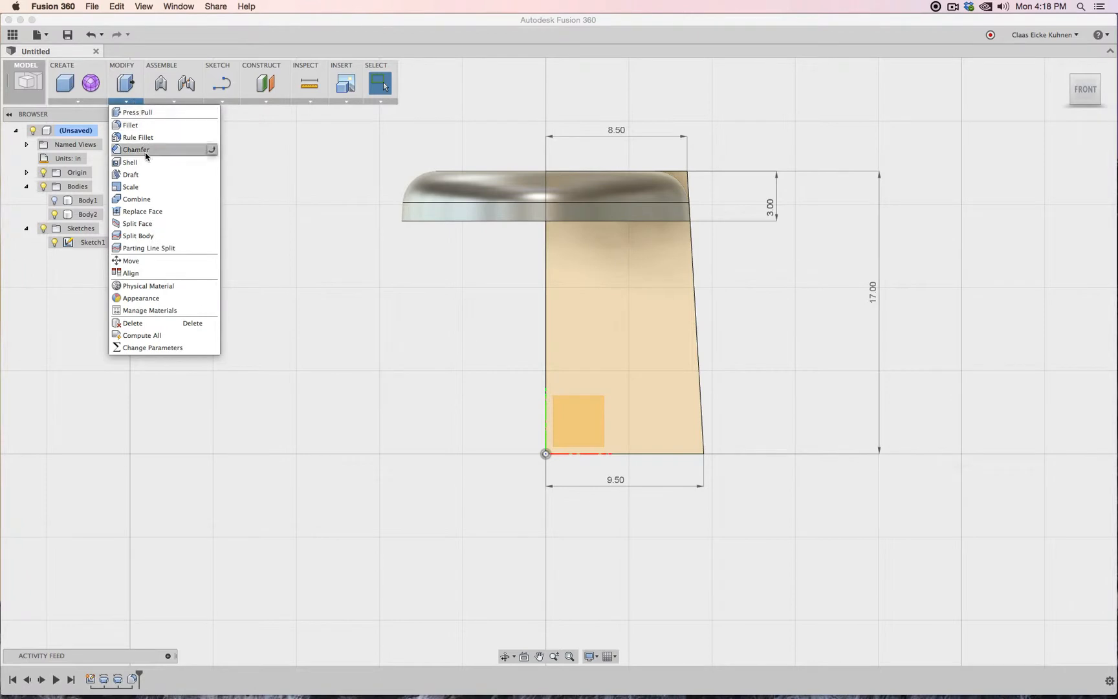
left_click(136, 125)
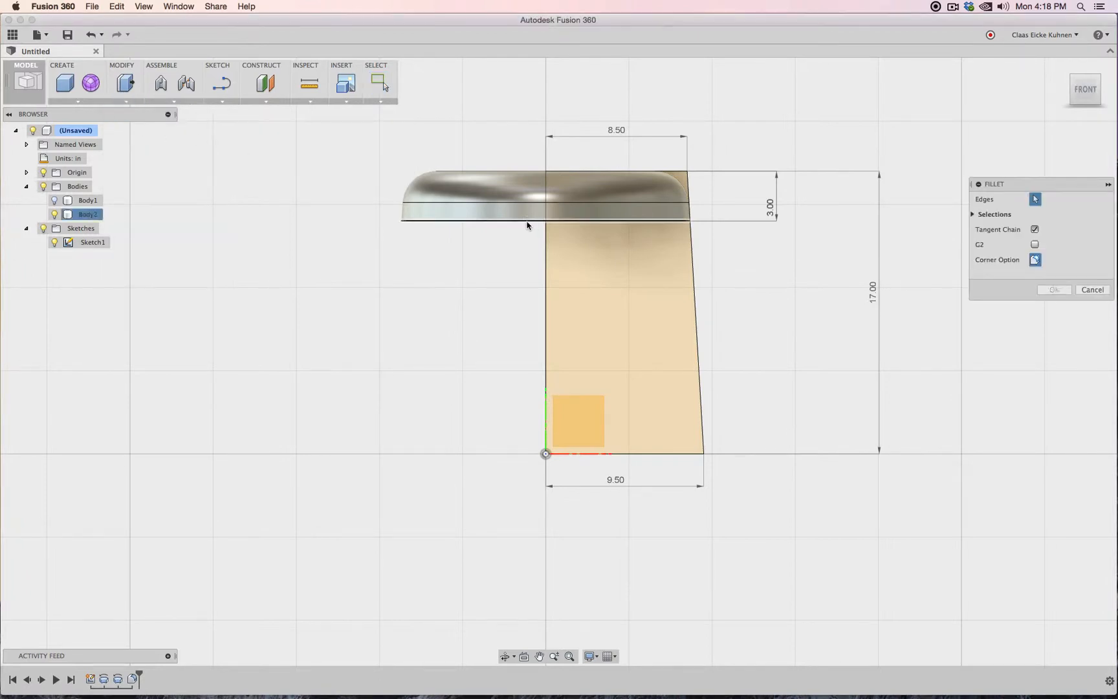
left_click(527, 225)
left_click_drag(1086, 90, 1072, 110)
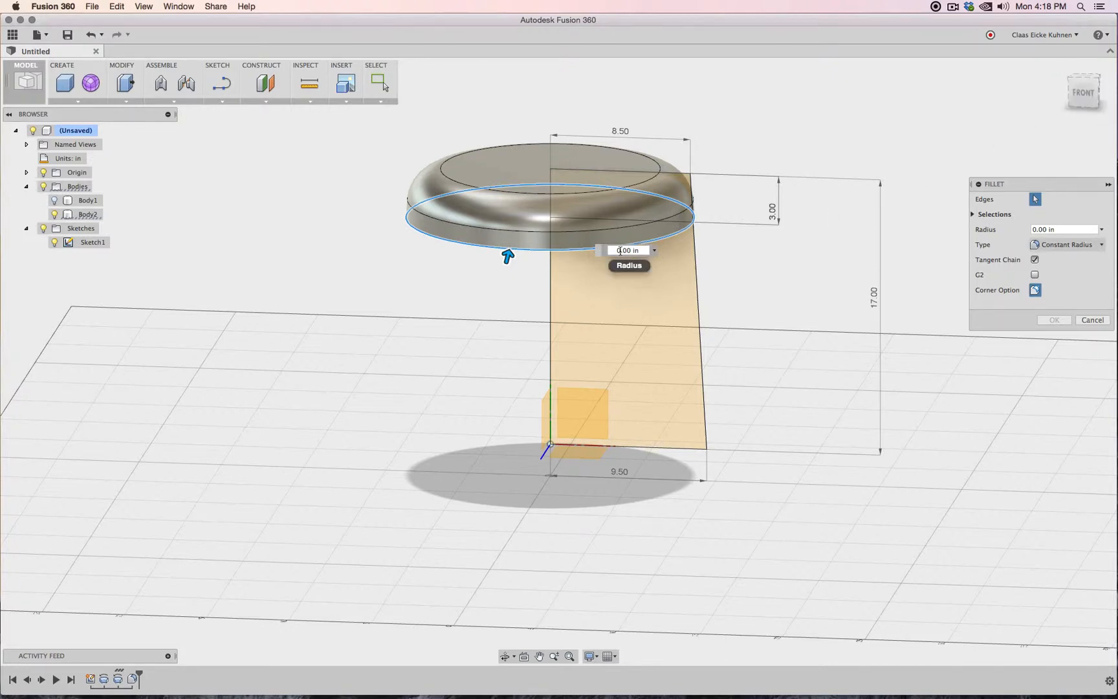
type(".25")
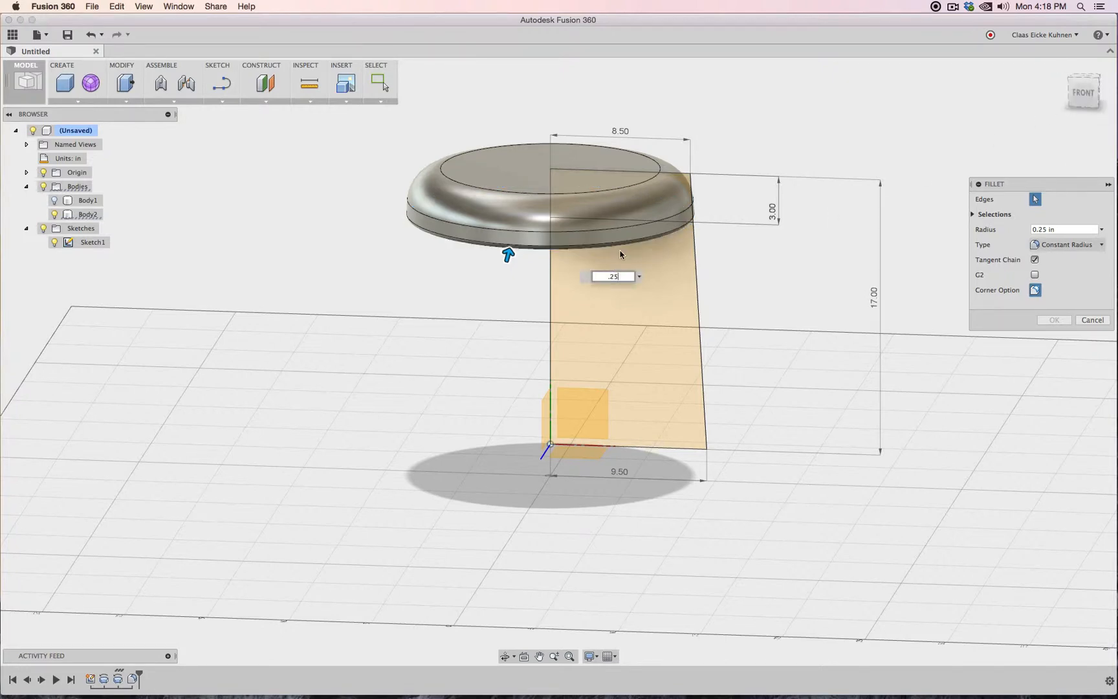
key("Return")
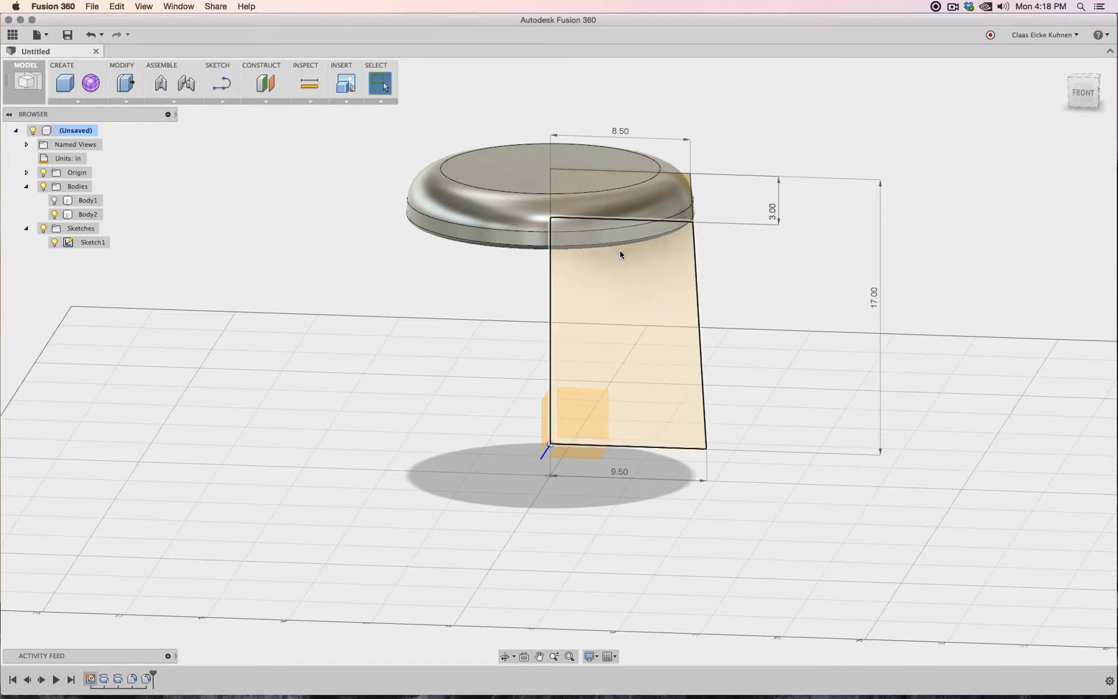
Show only the lower body and fillet its top and bottom circular edges with a 0.1 in radius.
left_click(1085, 94)
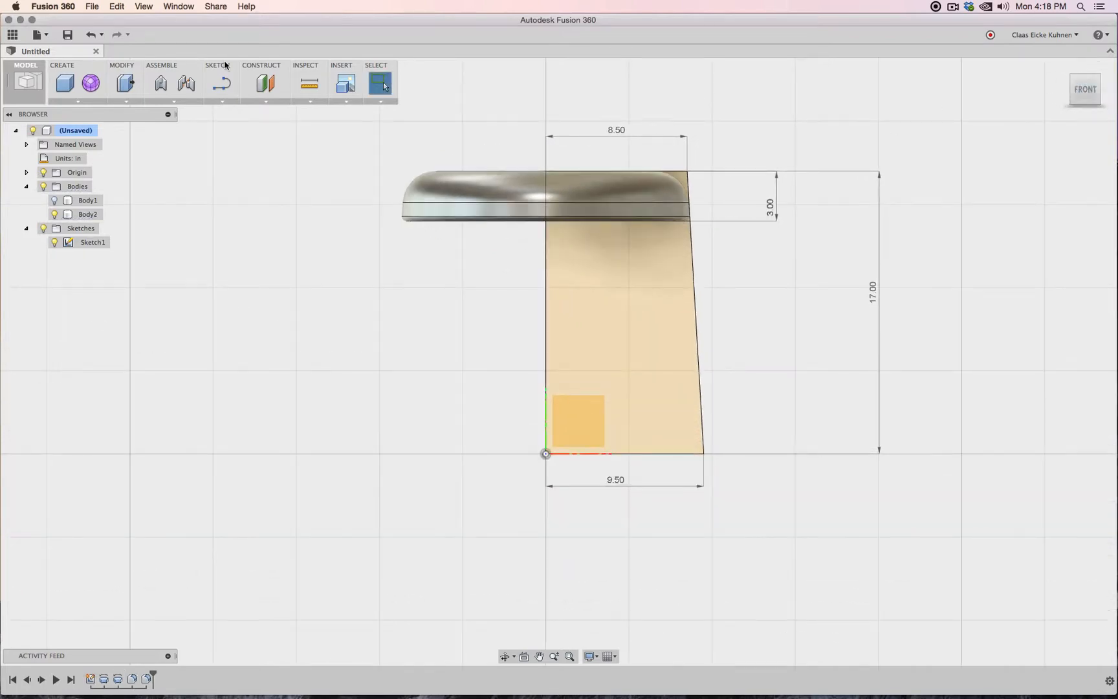
left_click(54, 214)
left_click(54, 200)
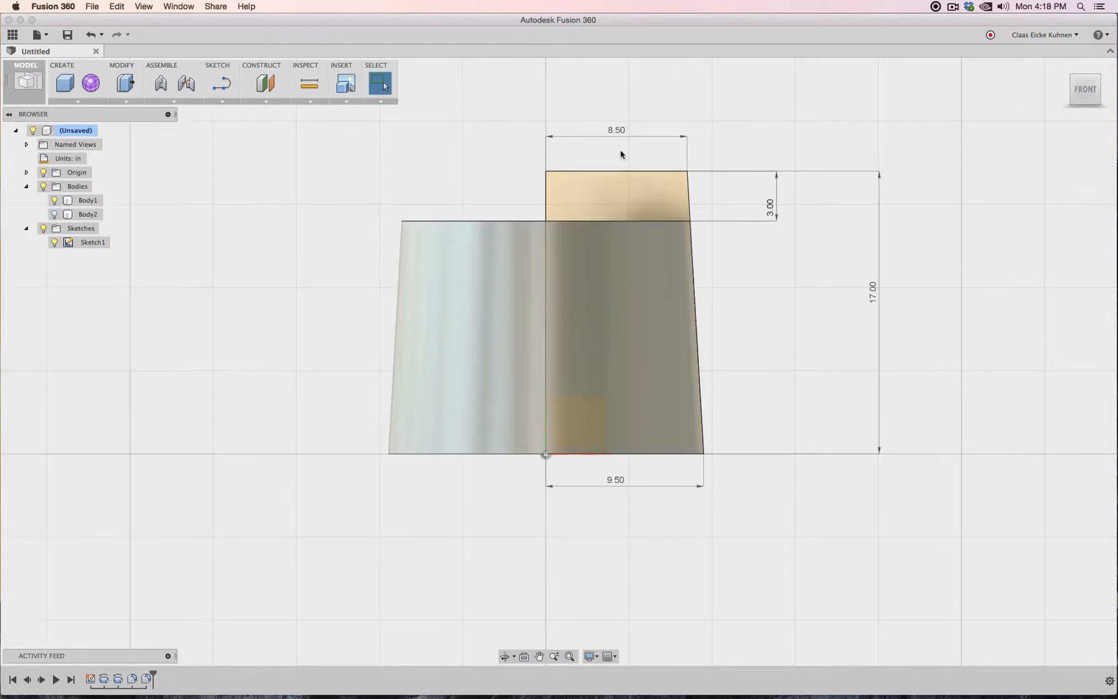
left_click(1063, 67)
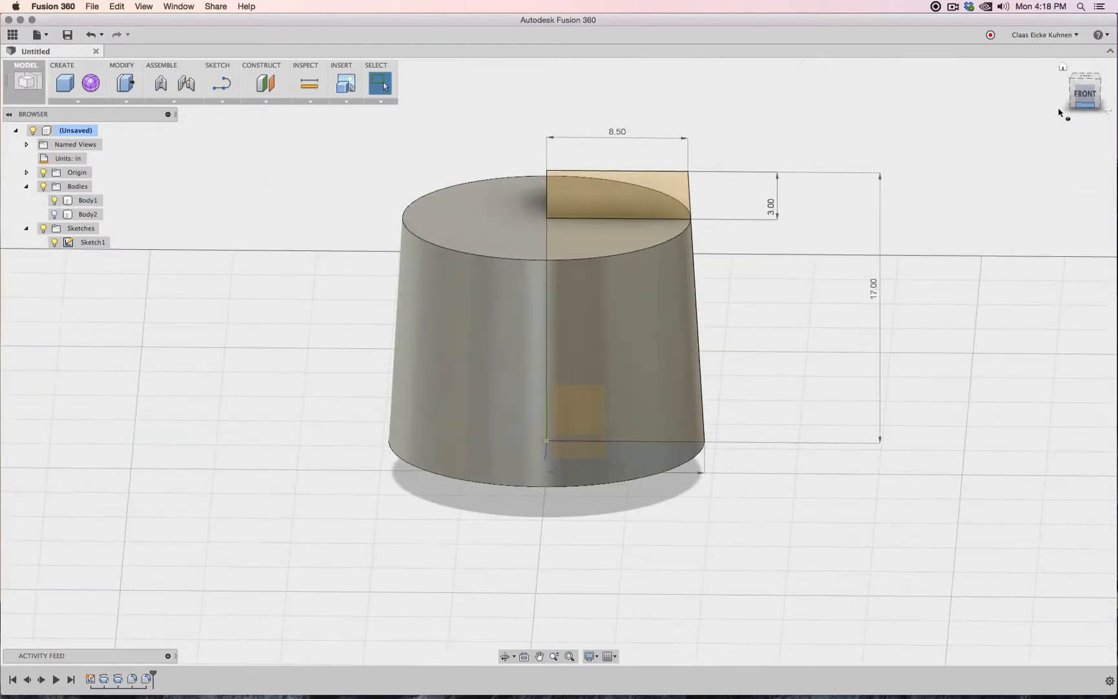
left_click(125, 102)
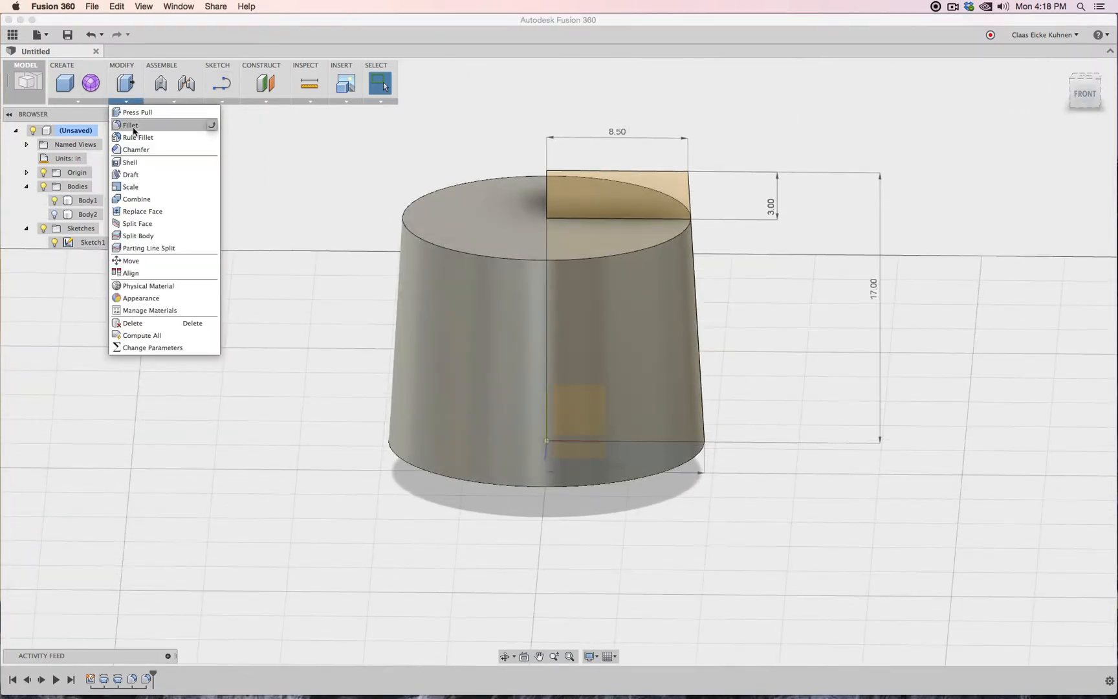
left_click(136, 128)
left_click(419, 239)
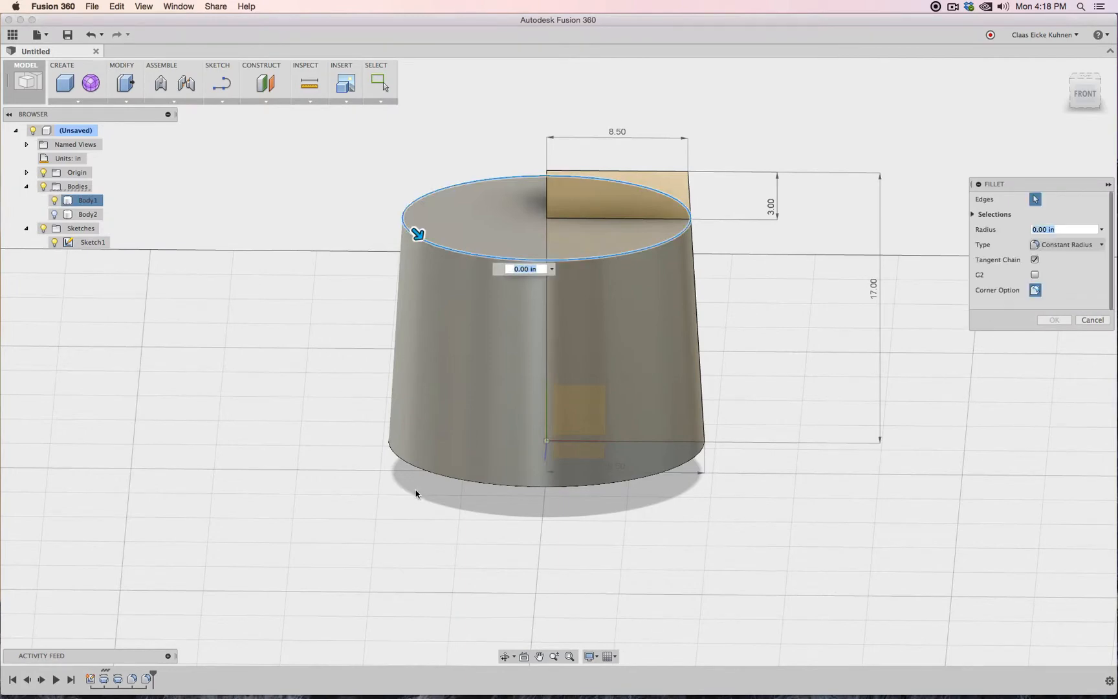
left_click(418, 471)
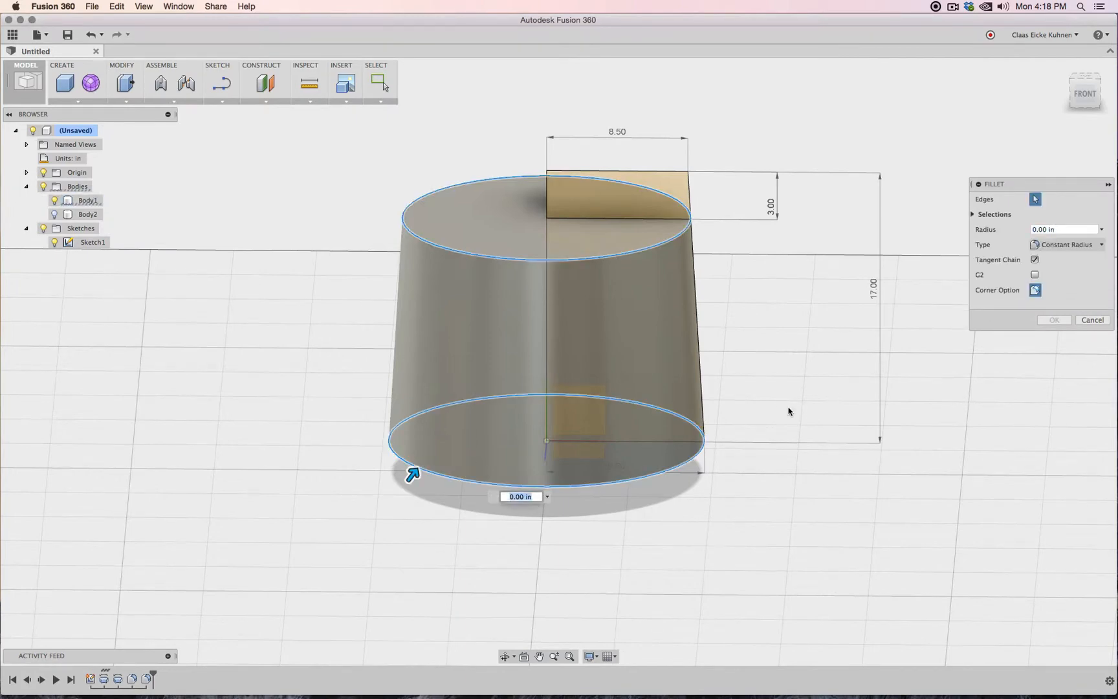
type(".1")
key("Return")
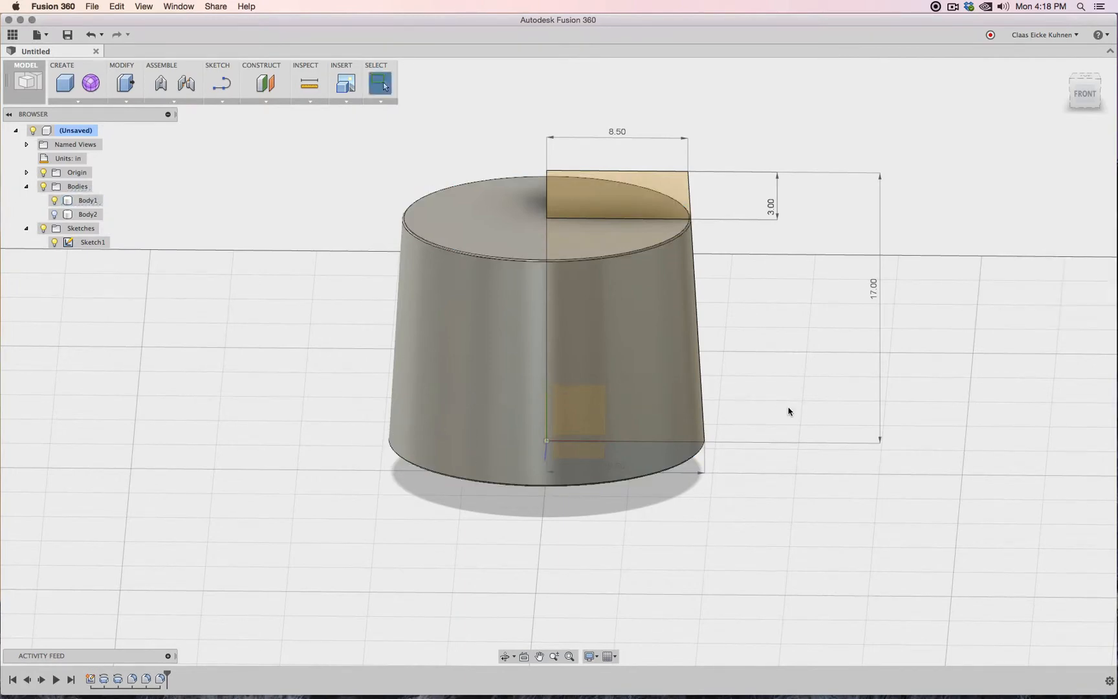
Roll the timeline back to before the fillets and shell the lower body inward 1 in, removing its bottom face.
left_click(1084, 94)
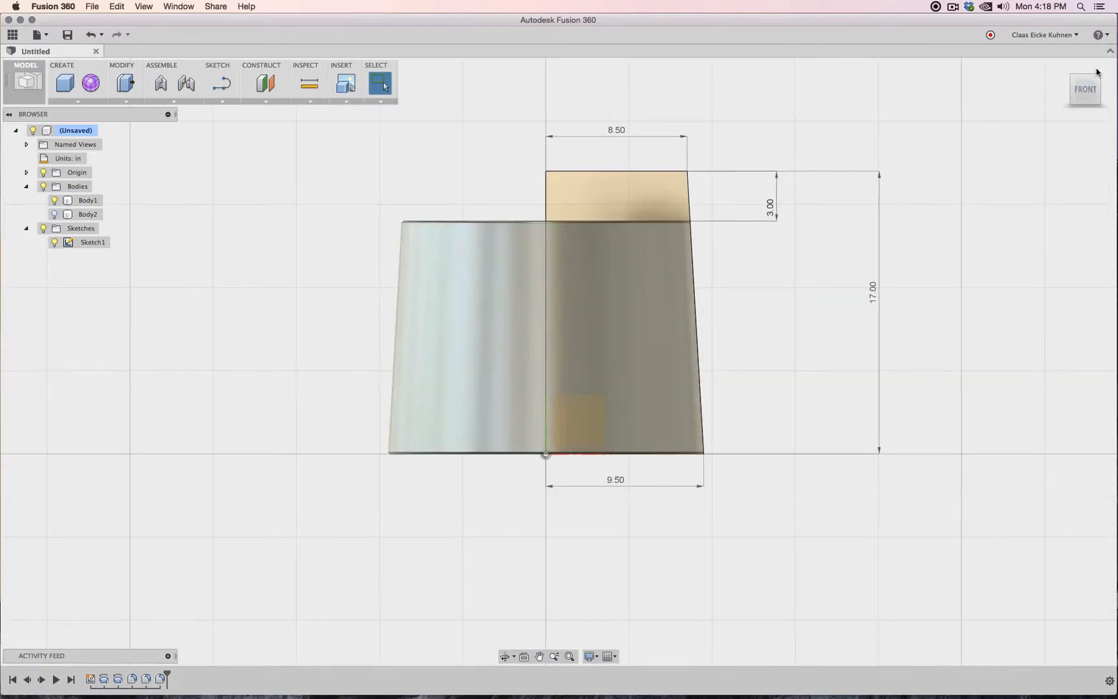
mouse_move(1084, 90)
left_mouse_down()
mouse_move(1086, 69)
mouse_move(1082, 101)
left_mouse_up()
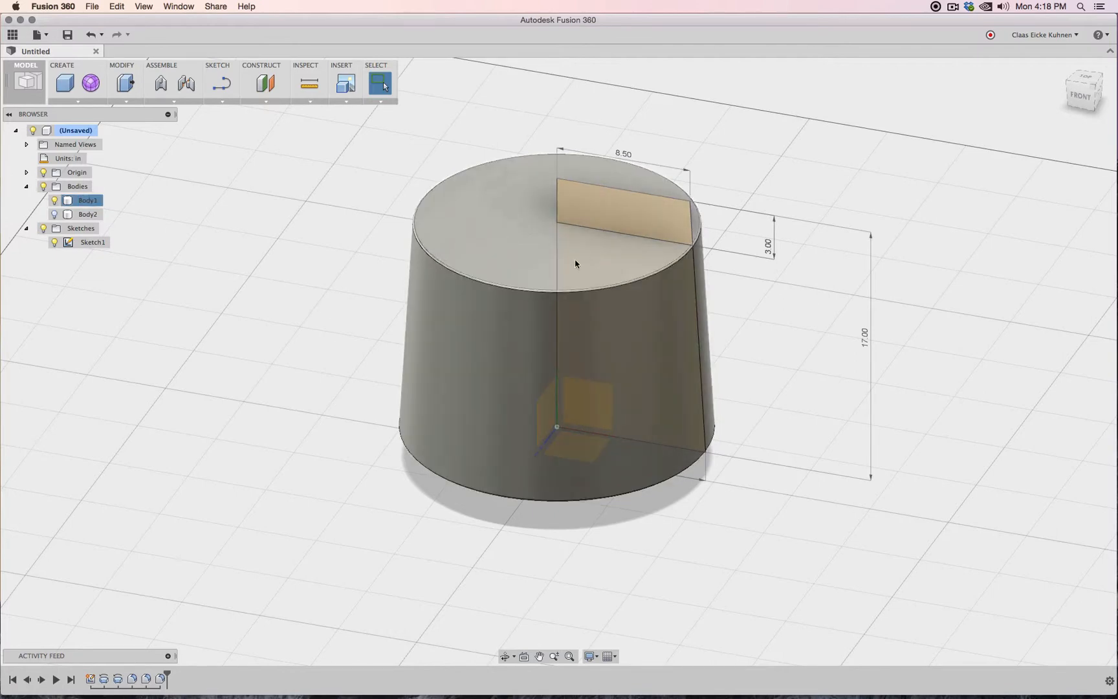
mouse_move(1089, 92)
left_mouse_down()
mouse_move(1090, 42)
mouse_move(1089, 85)
left_mouse_up()
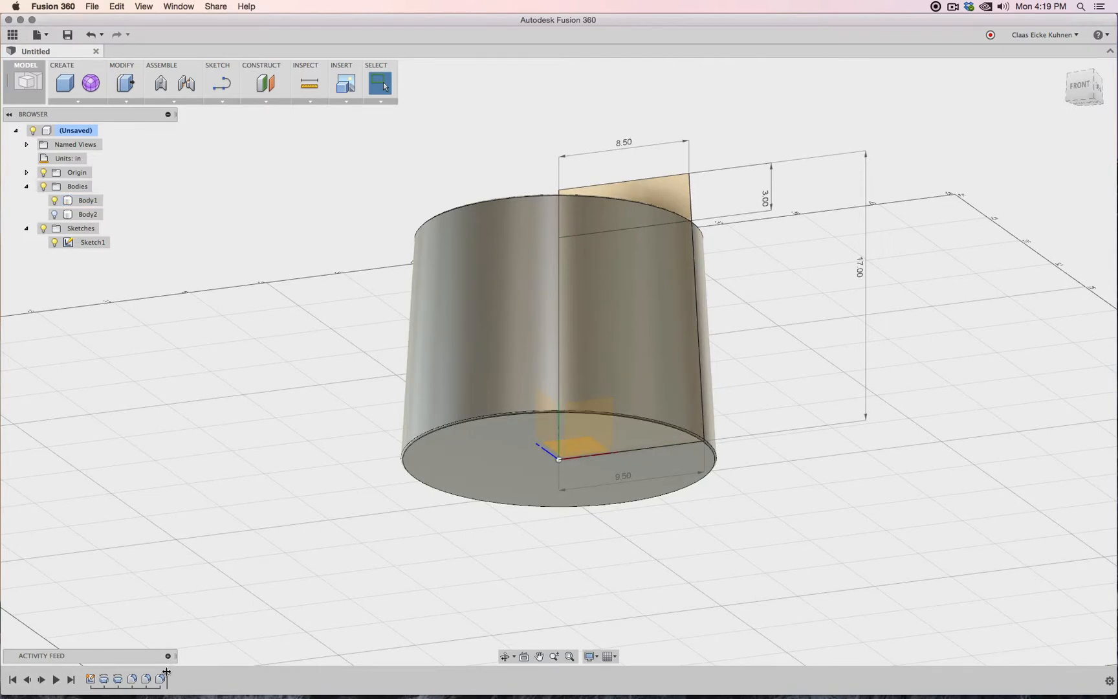
left_click_drag(167, 671, 118, 667)
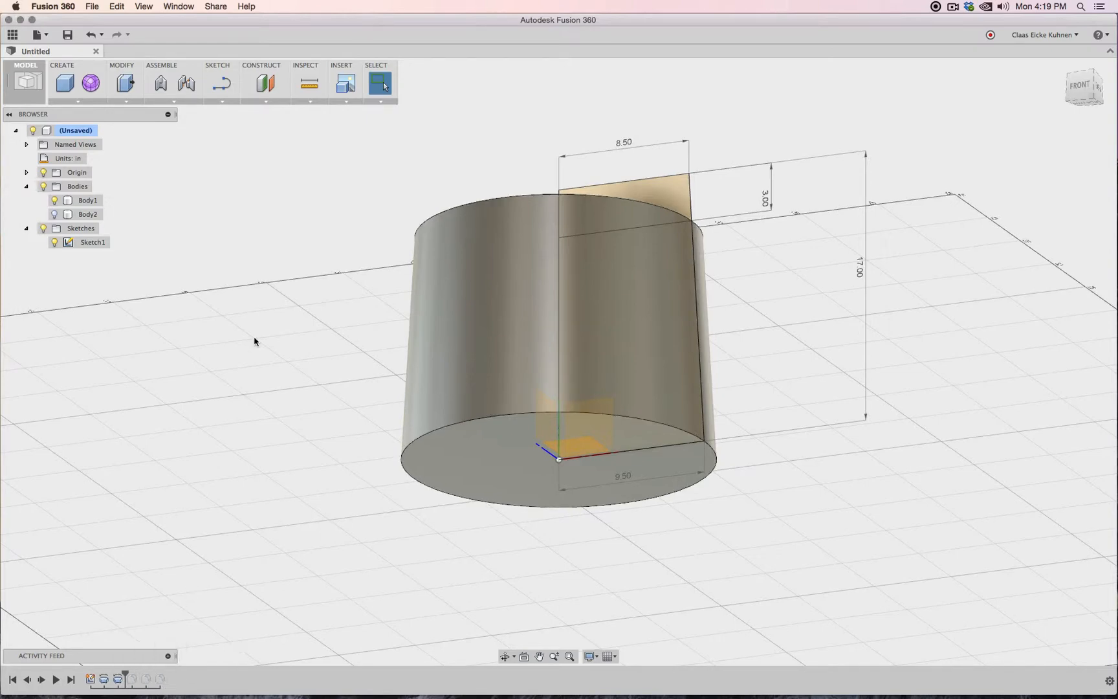
left_click(126, 101)
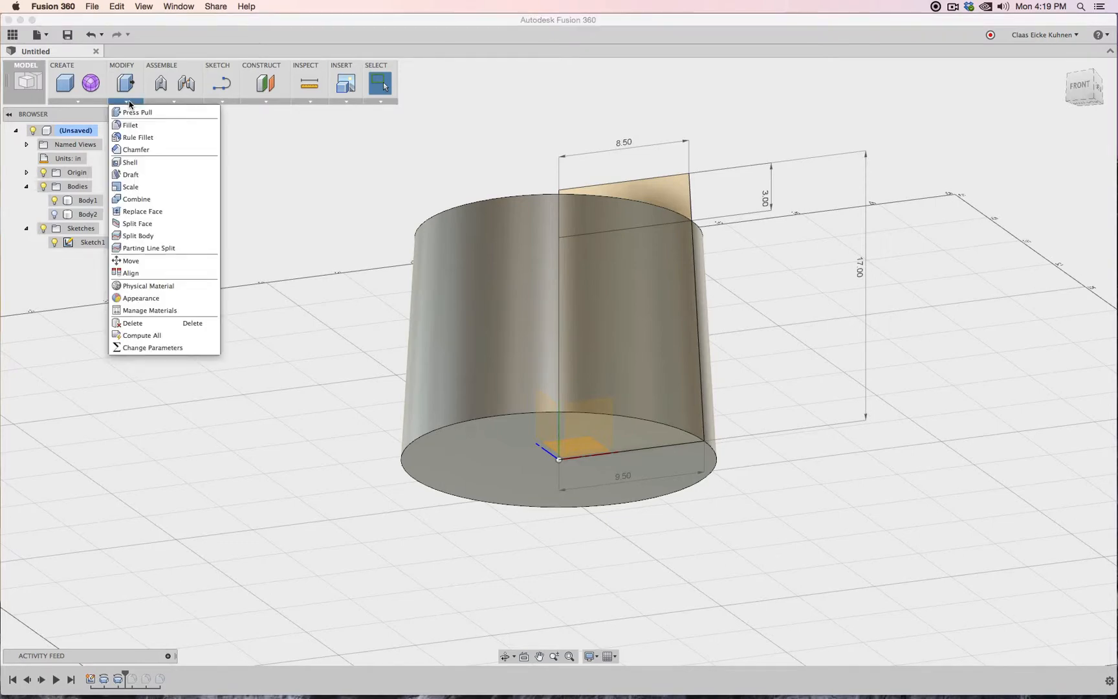
left_click(140, 167)
left_click(479, 453)
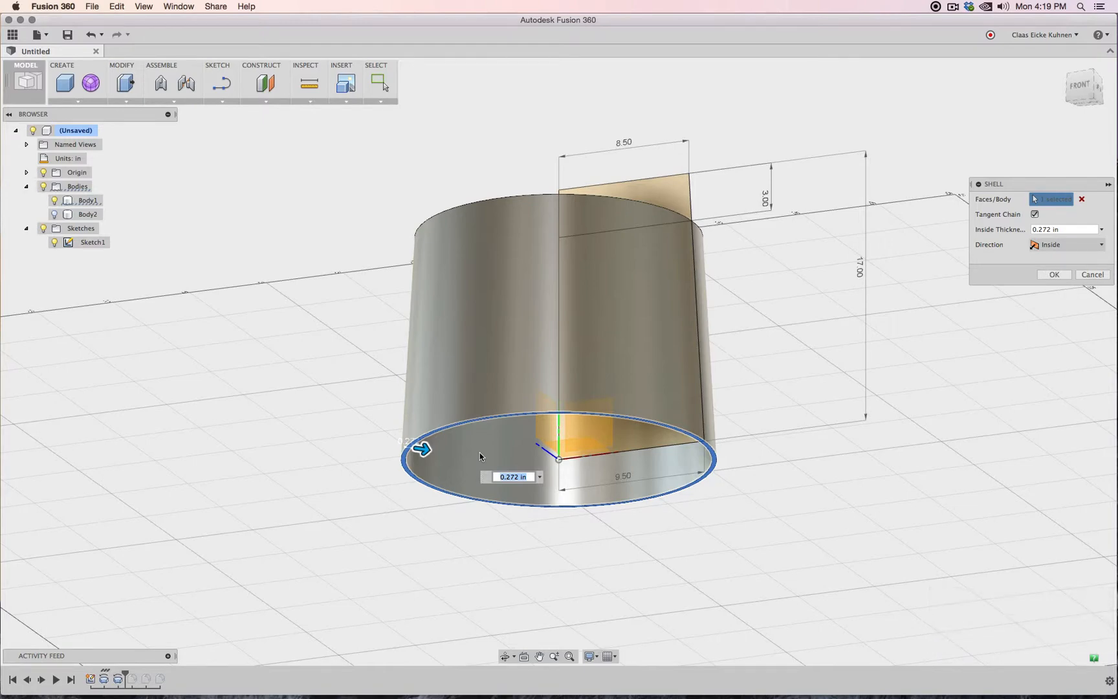
type("3")
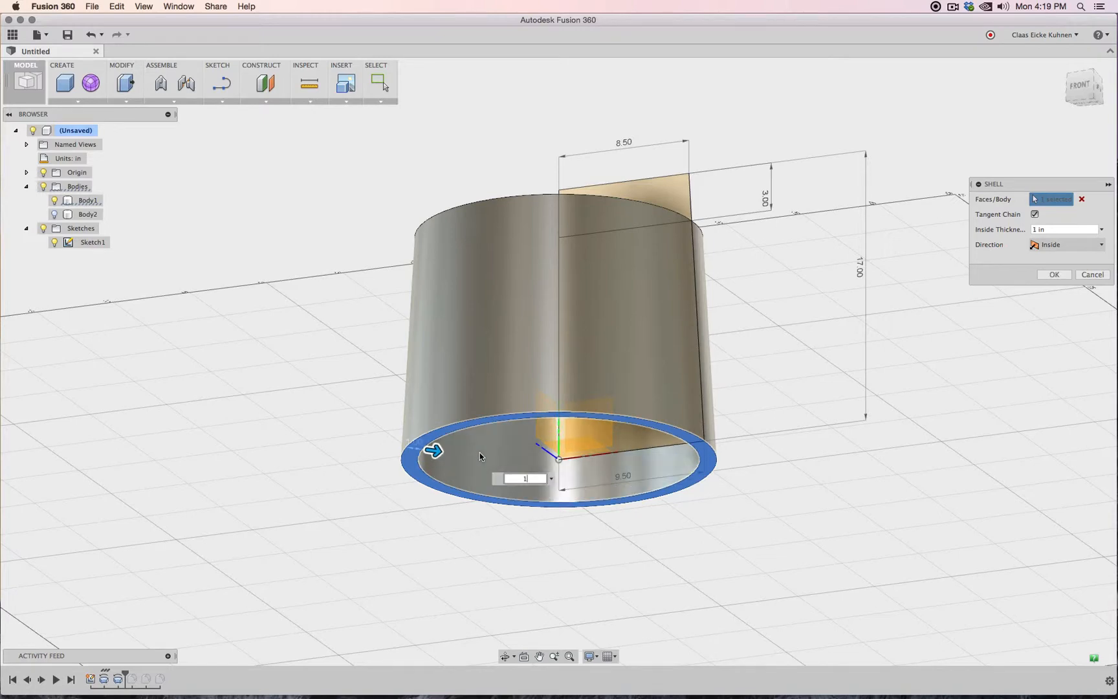
key("Return")
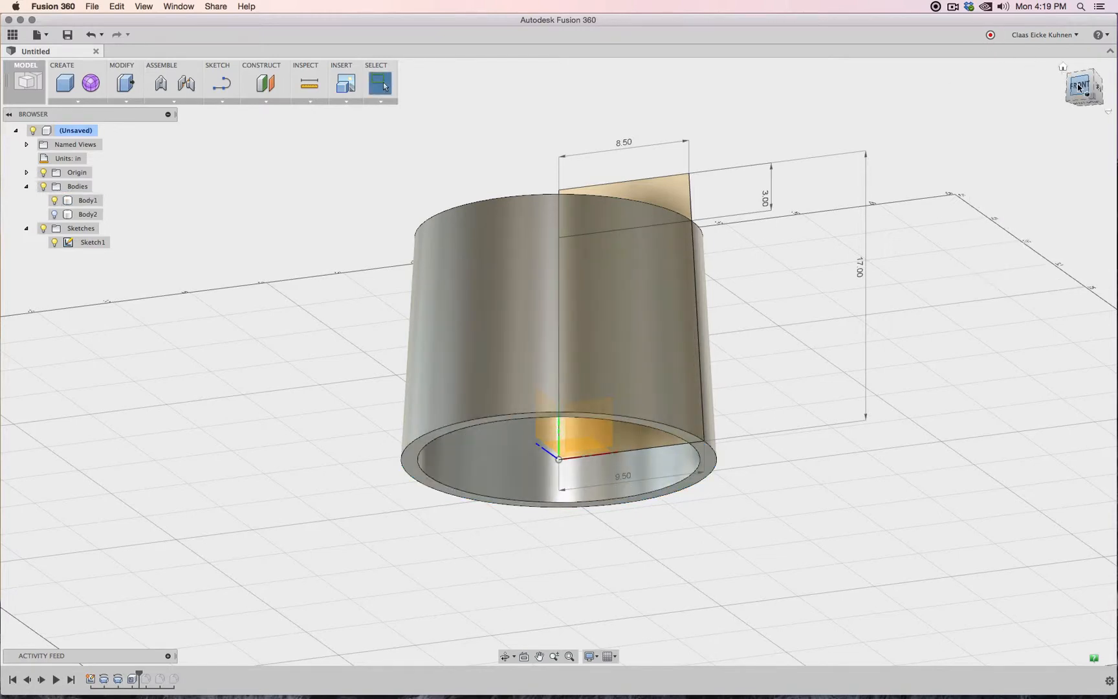
Section the lower body through the XY origin plane and inspect its shelled walls from the front and below.
left_click(1079, 84)
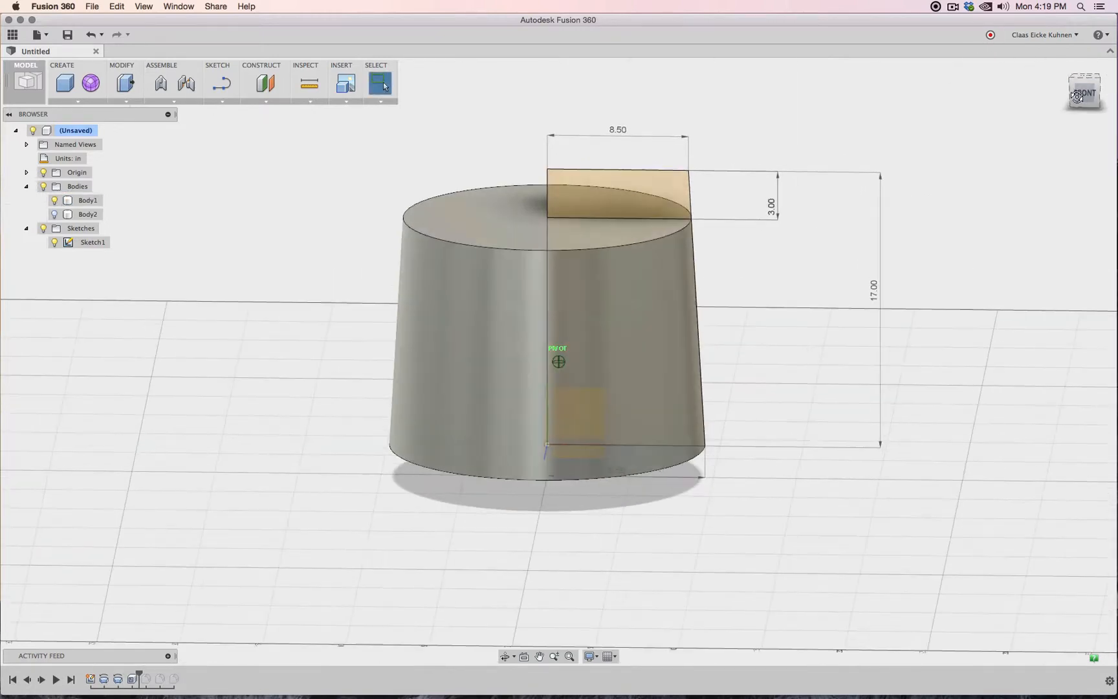
left_click(1063, 67)
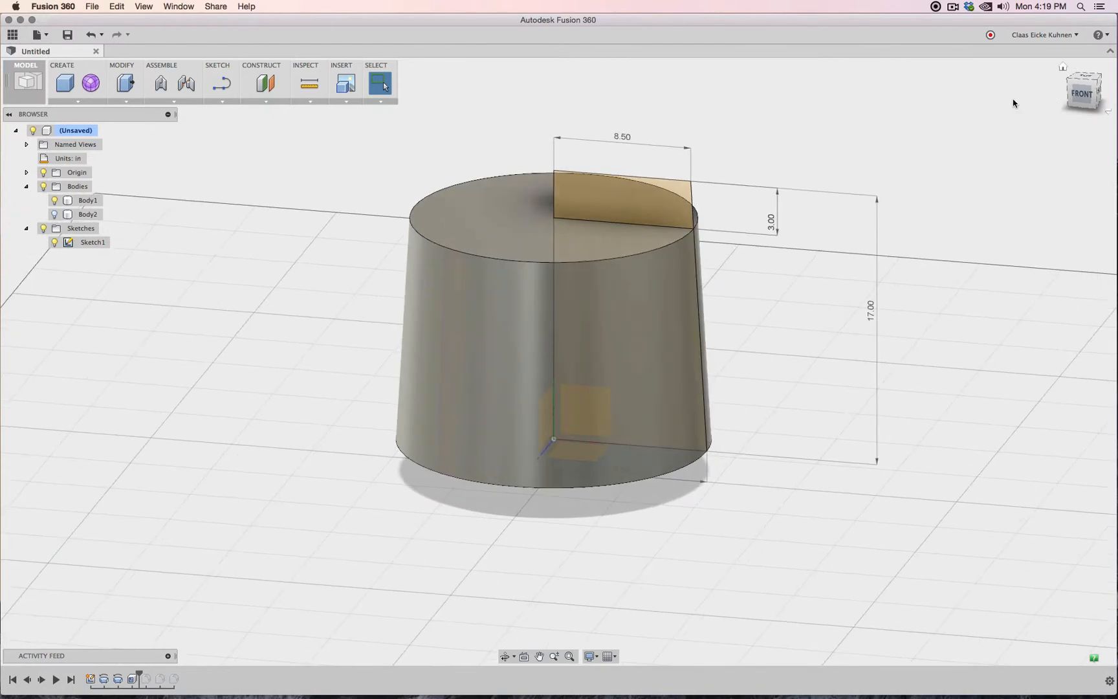
left_click(348, 101)
left_click(308, 101)
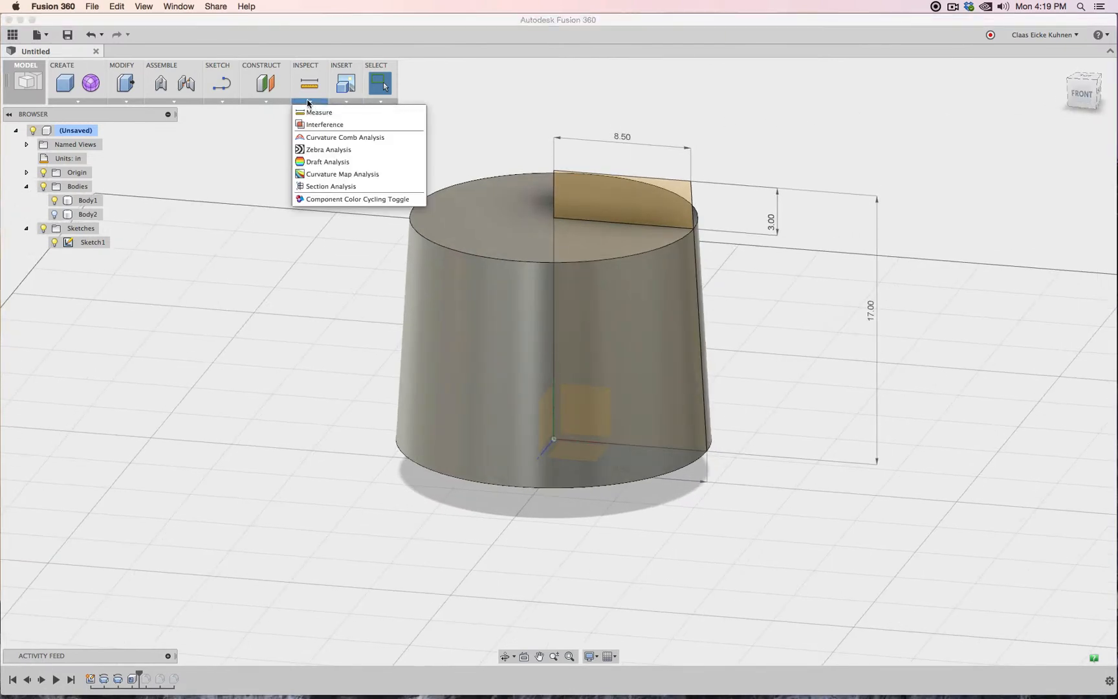
left_click(330, 186)
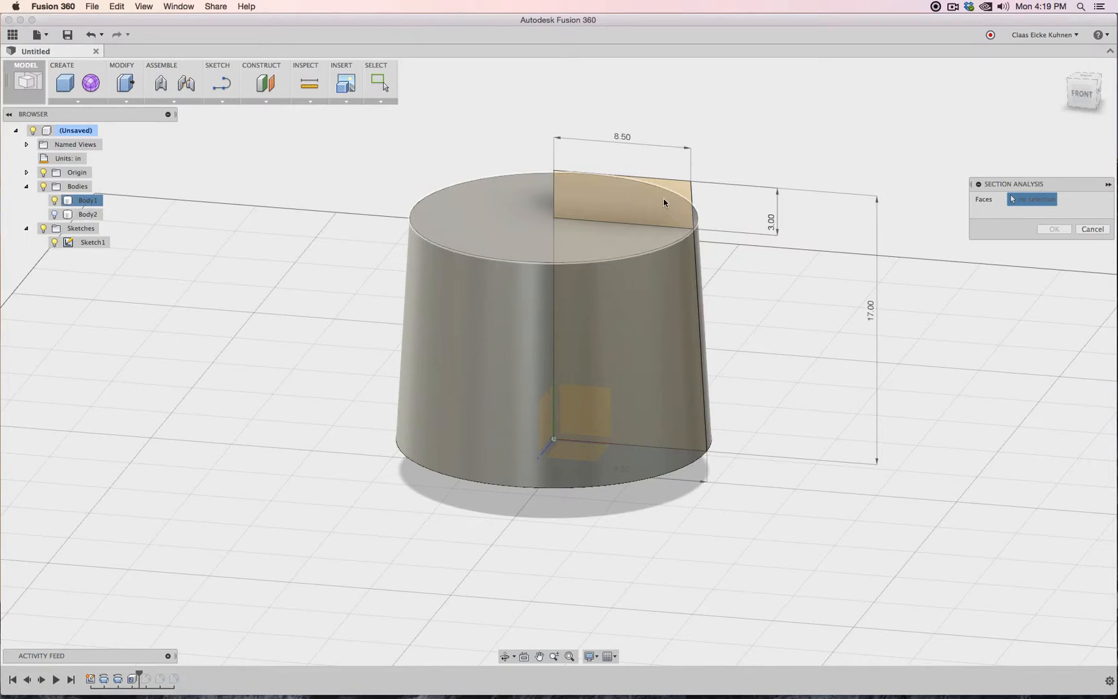
left_click(27, 172)
scroll(738, 409, "down", 3)
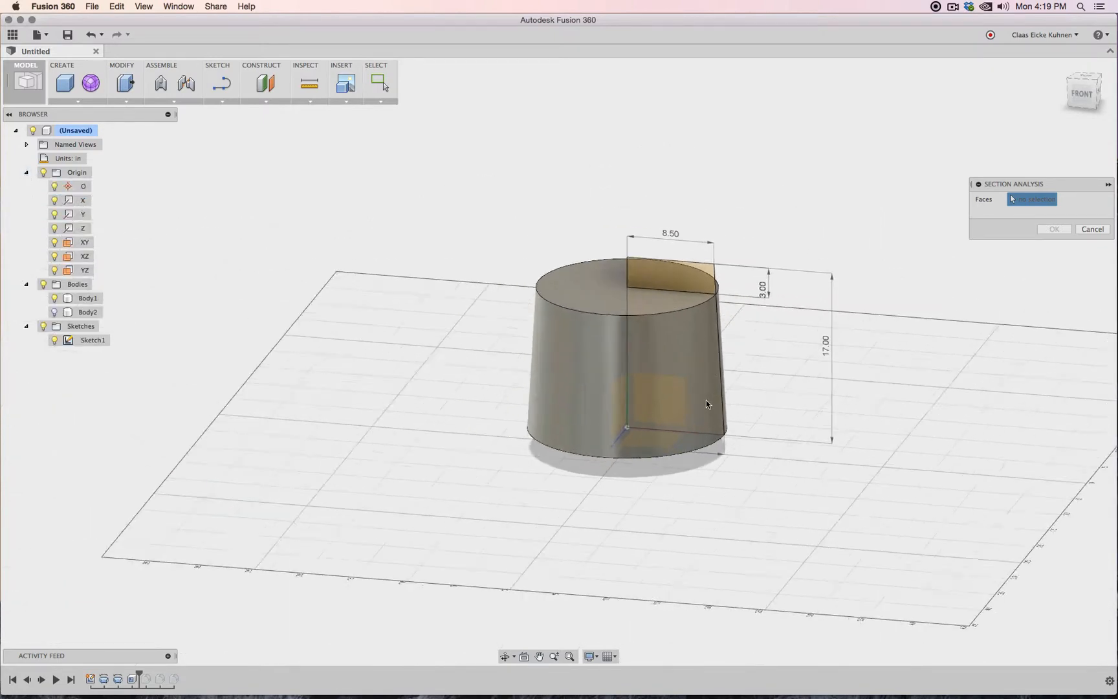
scroll(717, 399, "up", 3)
left_click(690, 395)
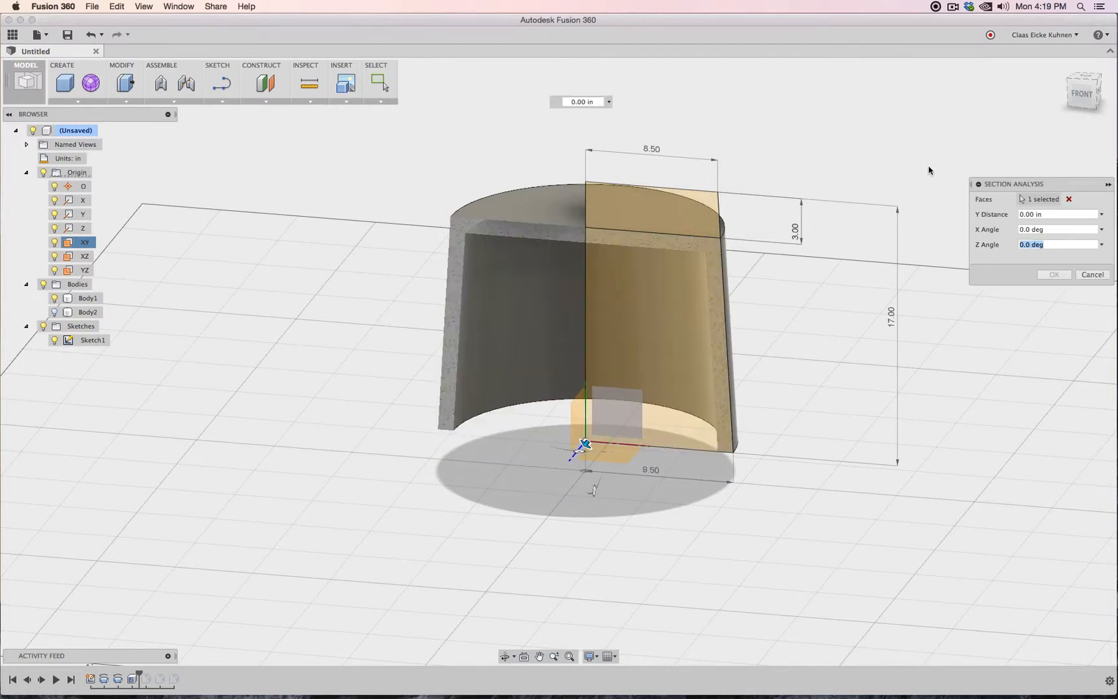
left_click(1083, 87)
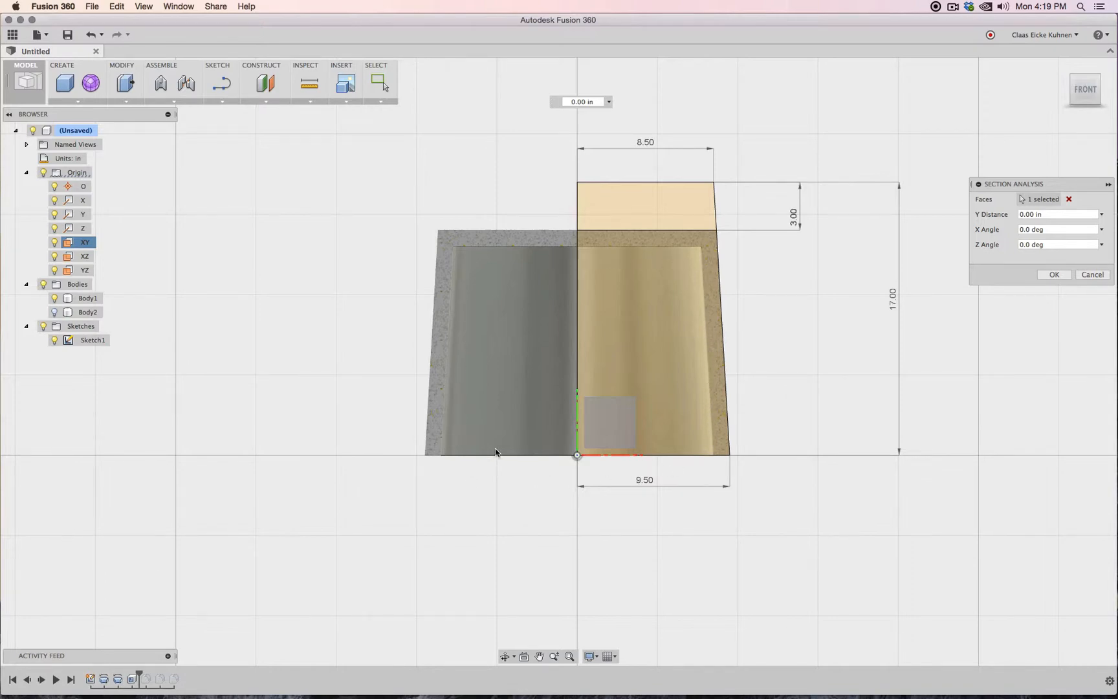
mouse_move(559, 362)
middle_mouse_down("shift")
mouse_move(584, 437)
mouse_move(584, 400)
mouse_move(586, 453)
mouse_move(602, 466)
mouse_move(592, 513)
middle_mouse_up("shift")
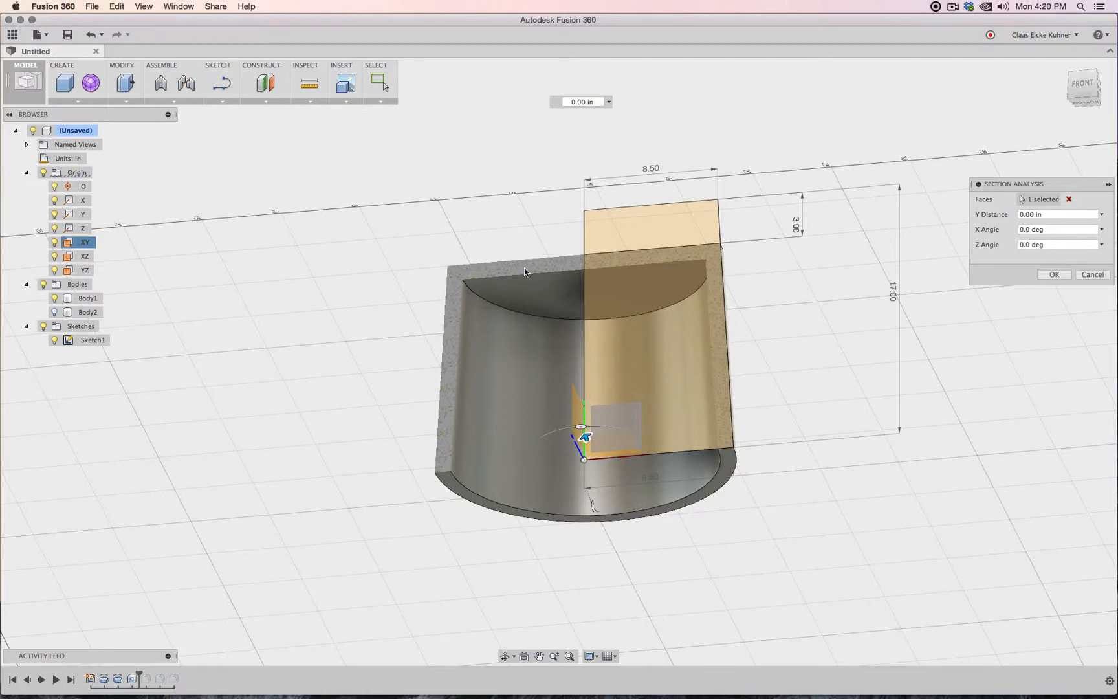
left_click(1039, 276)
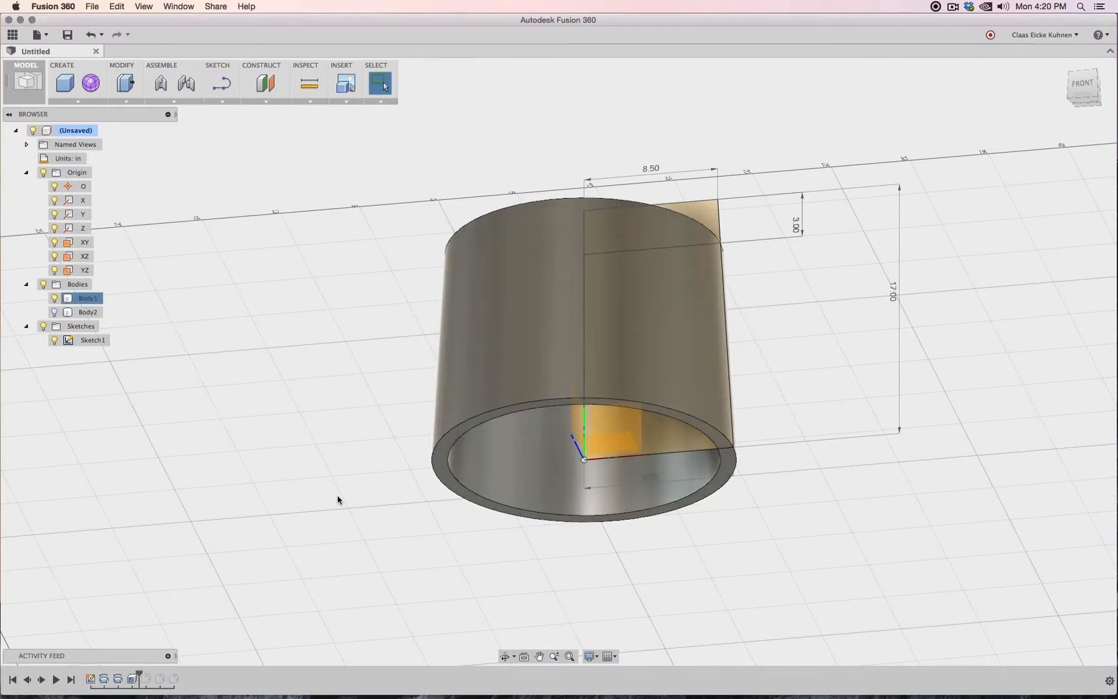
Delete the shell feature from the lower body.
left_click(133, 679)
right_click(132, 679)
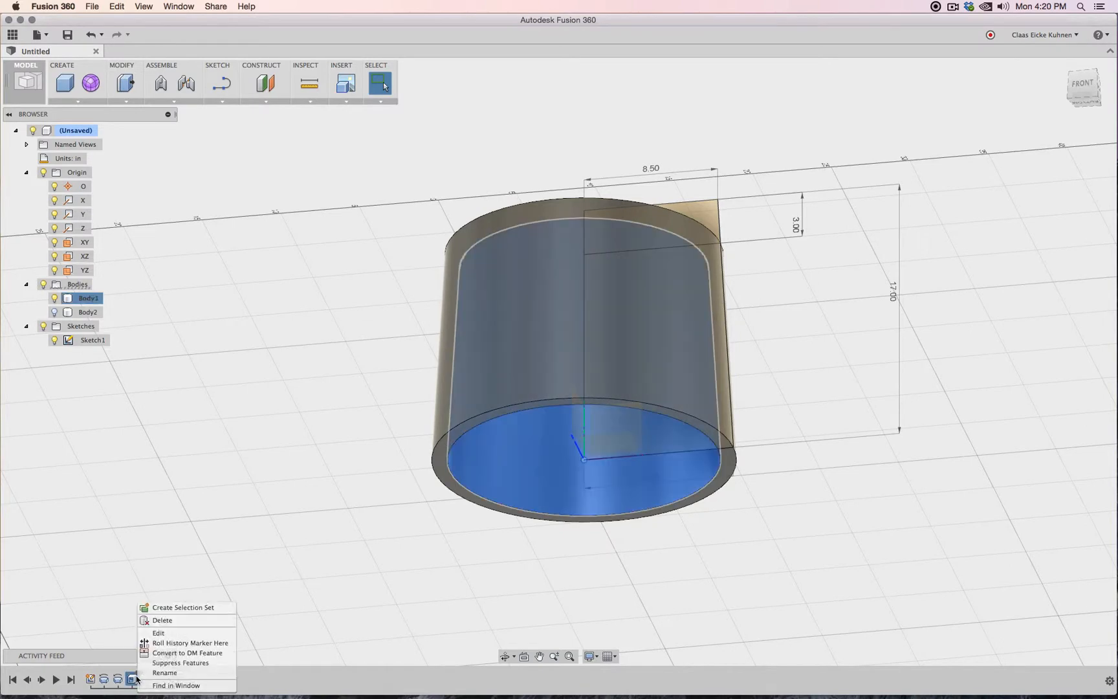
left_click(159, 621)
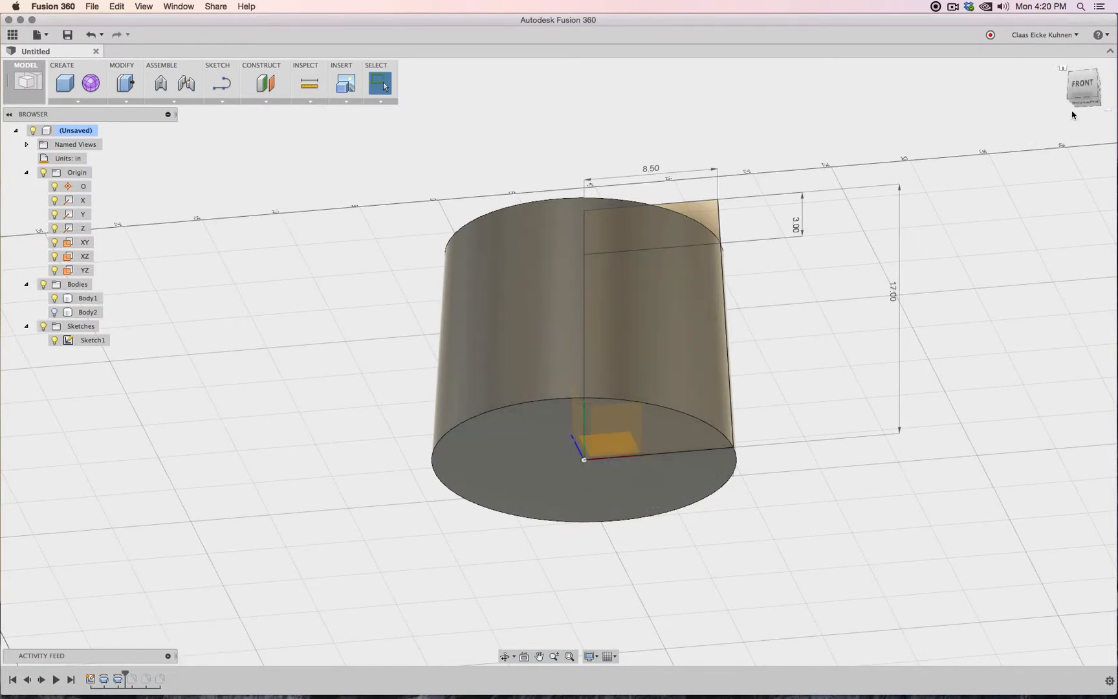
Edit the profile sketch and draw a horizontal line from the axis to the slanted edge, about 1.66 in below the dividing line.
left_click(1084, 88)
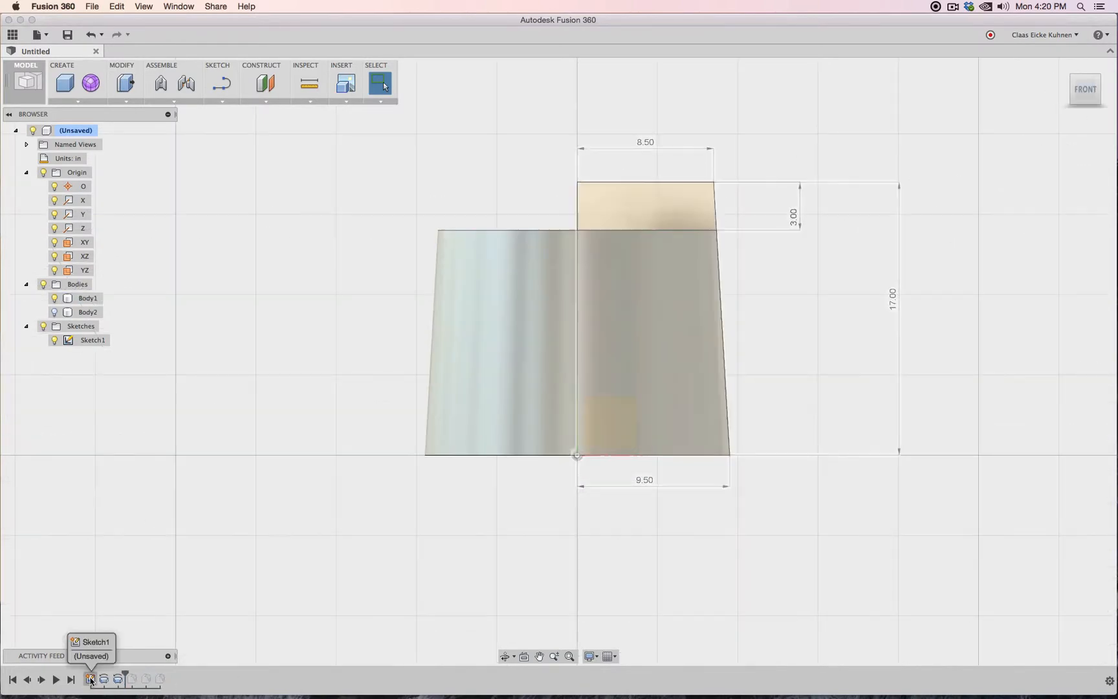
left_click(91, 679)
right_click(90, 679)
left_click(130, 608)
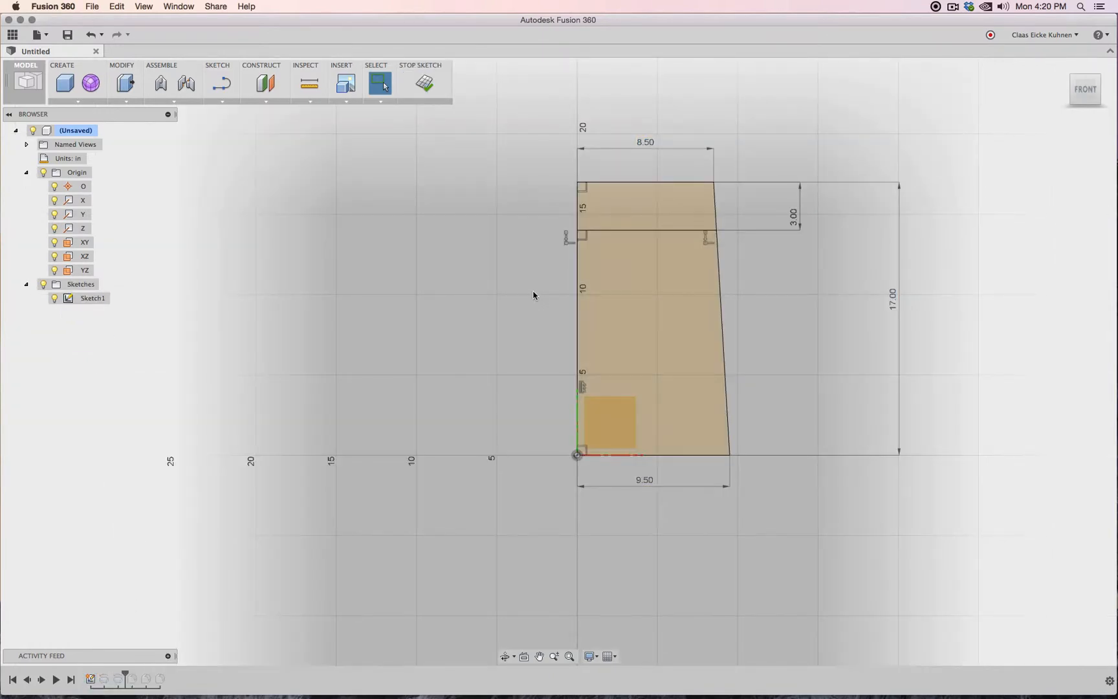
left_click(216, 87)
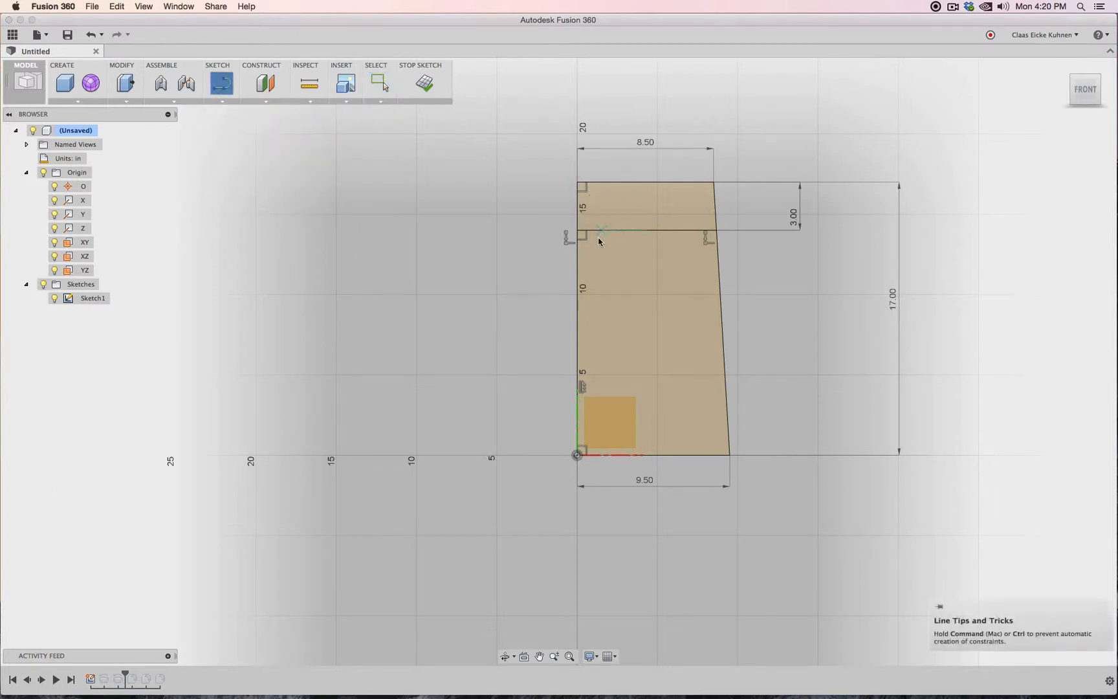
left_click(579, 258)
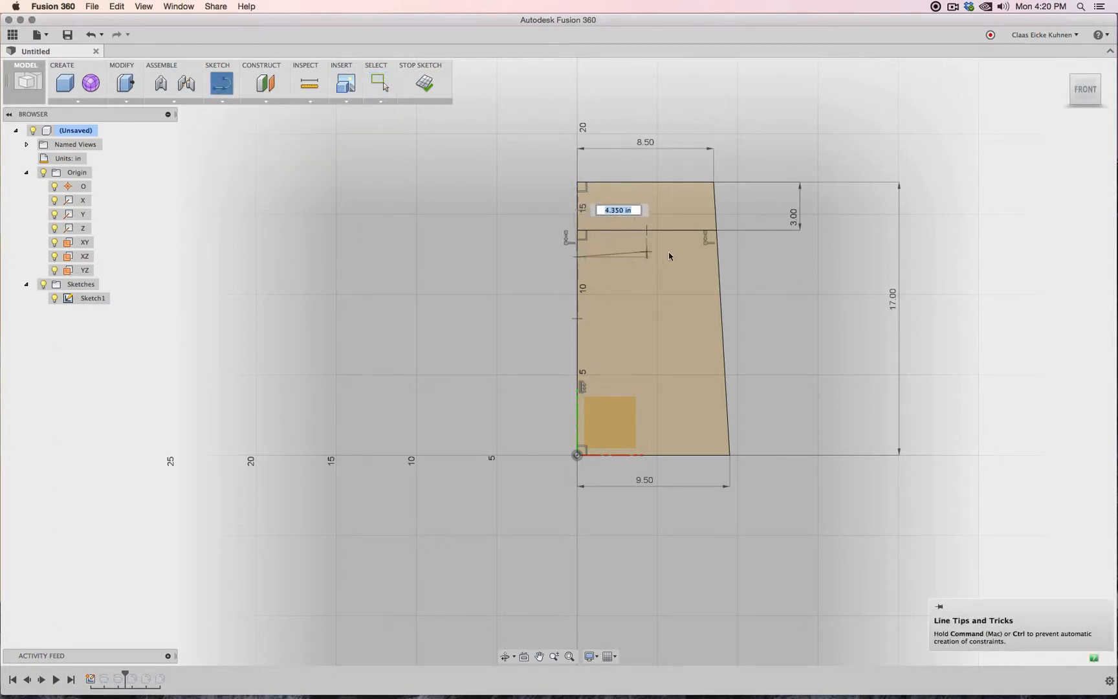
left_click(716, 258)
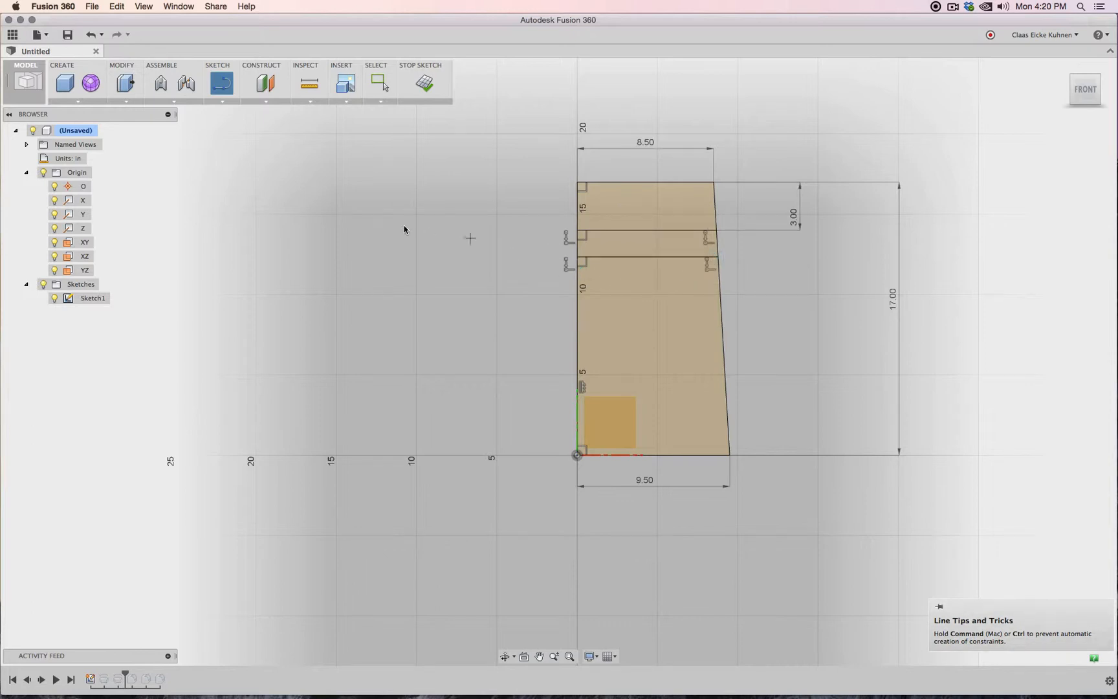
left_click(223, 101)
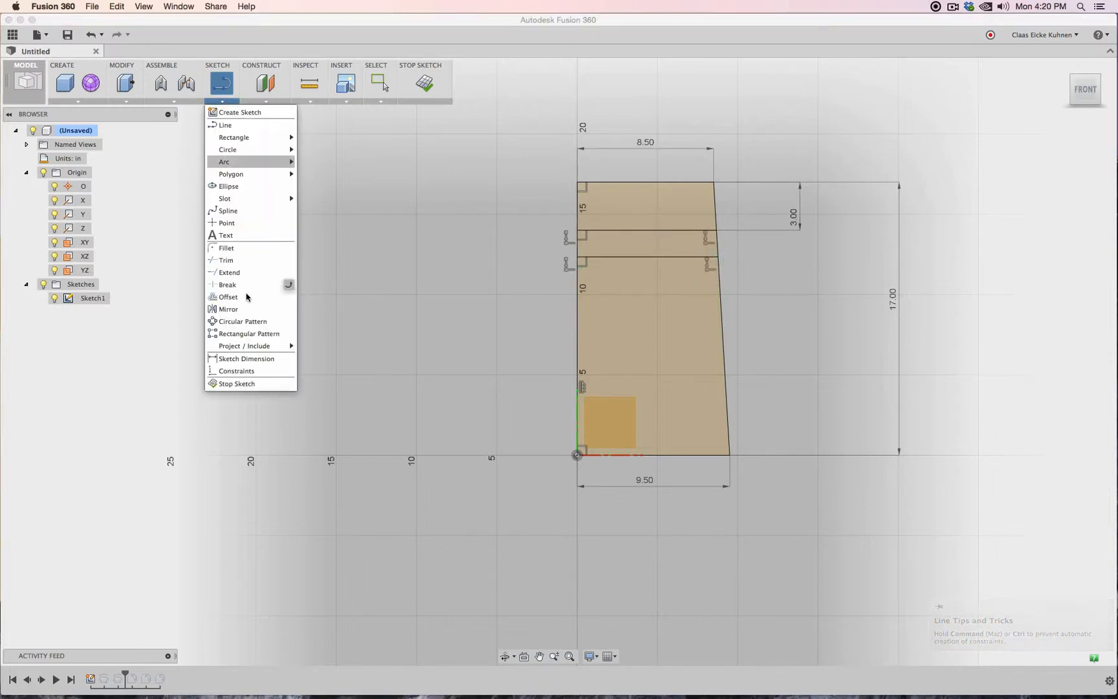
left_click(519, 256)
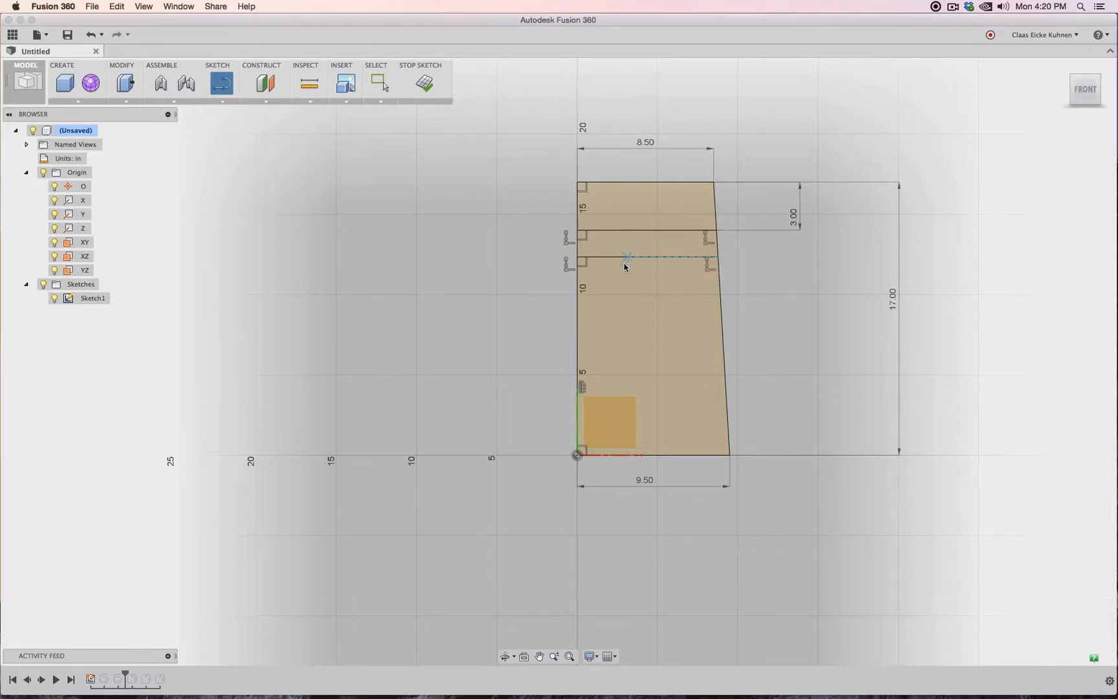
key("Escape")
Dimension the distance between the dividing line and the new horizontal line as 1 in.
left_click(629, 258)
left_click(629, 230, "shift")
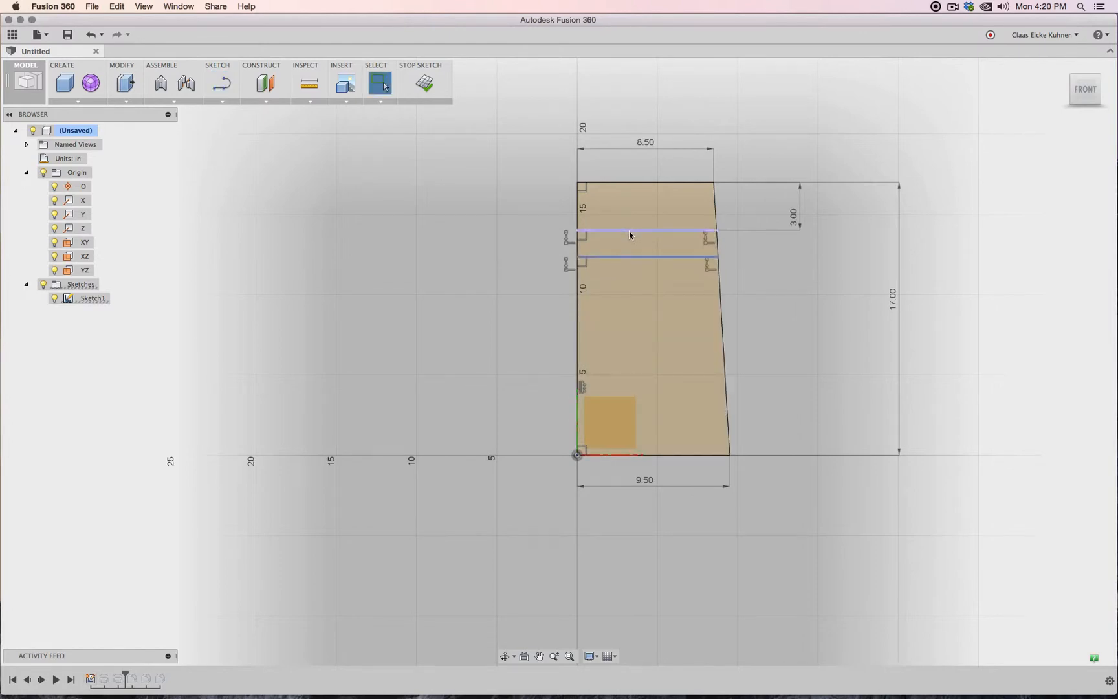
left_click(217, 101)
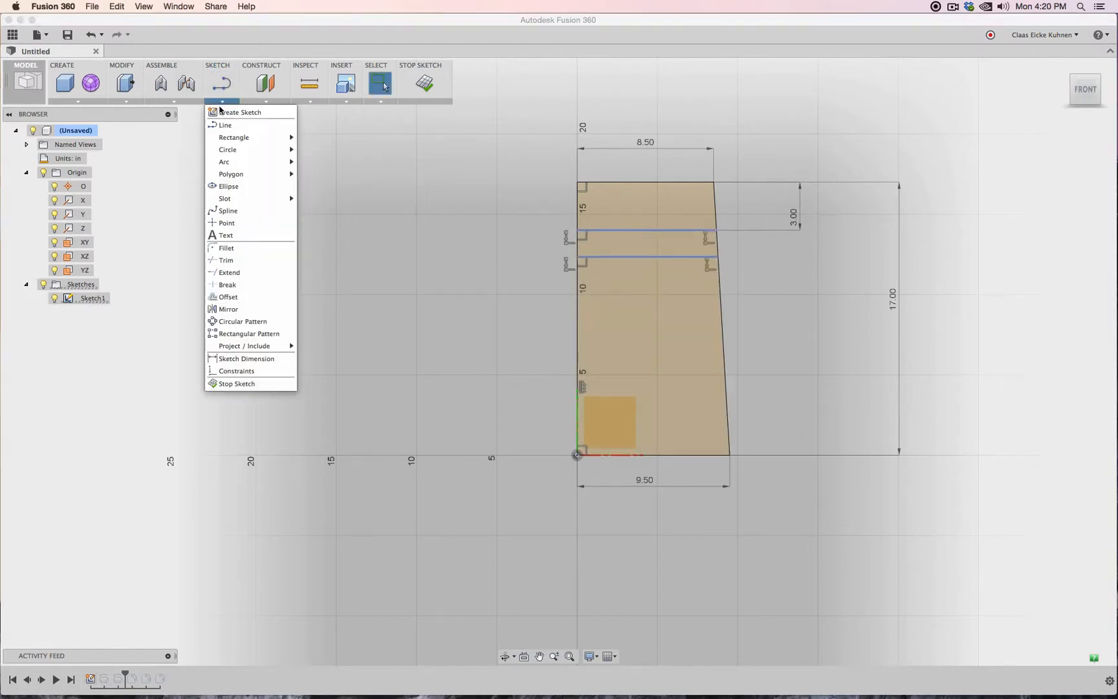
left_click(269, 359)
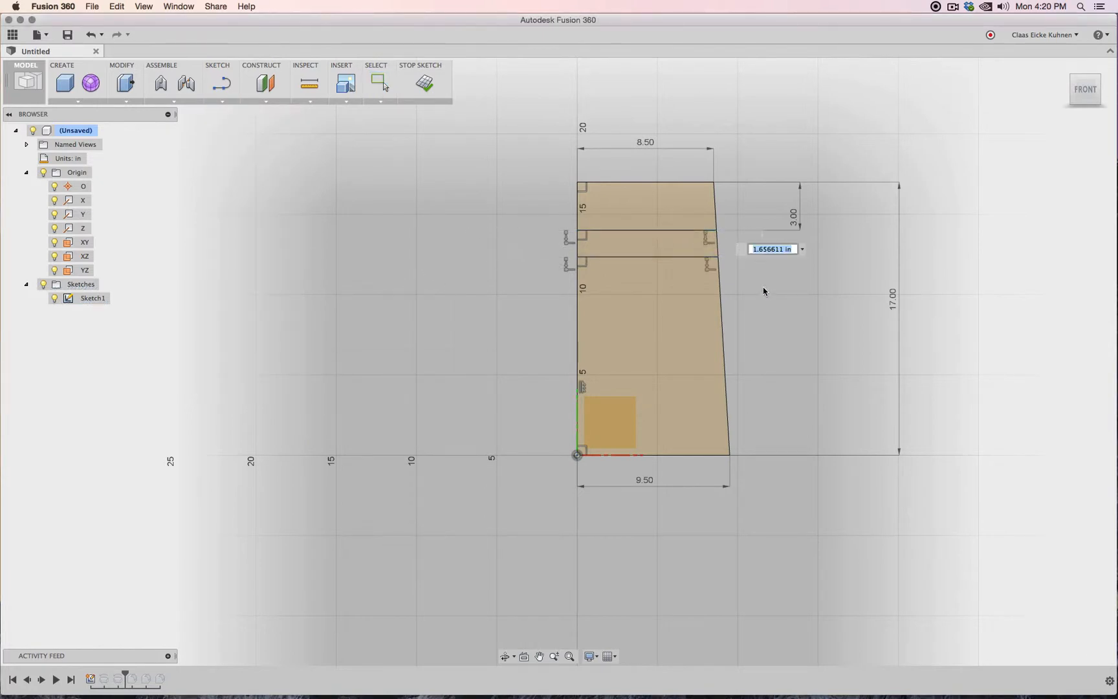
type("1")
key("Return")
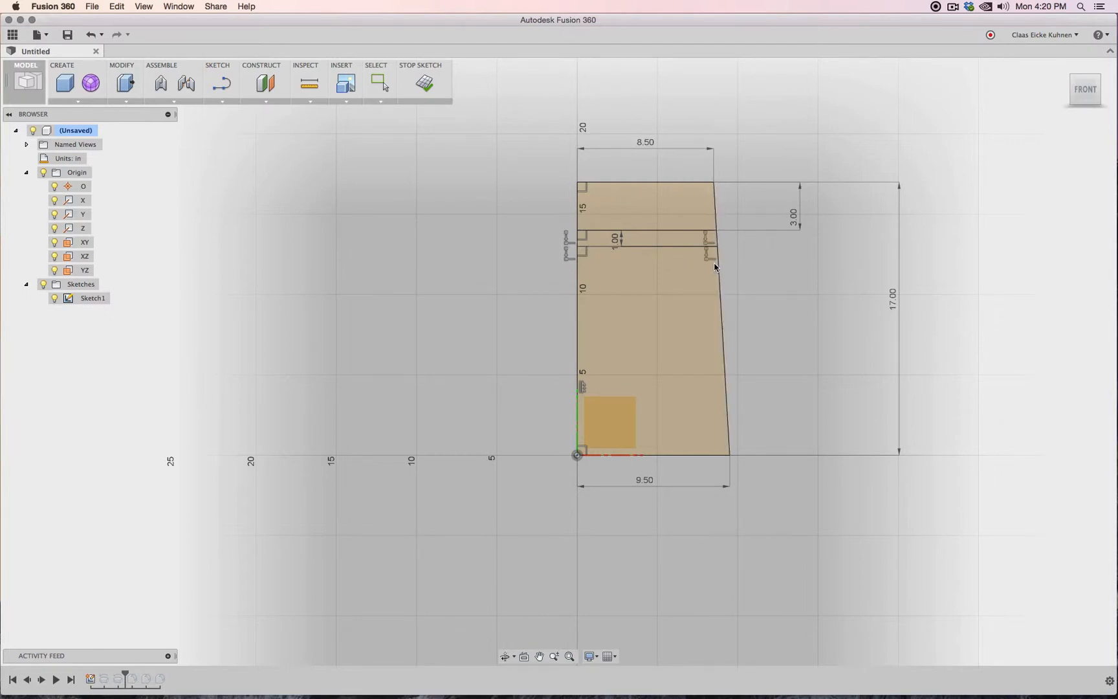
Sketch a slanted inner wall line about 14 in long from the dividing line down to the base line.
left_click(222, 83)
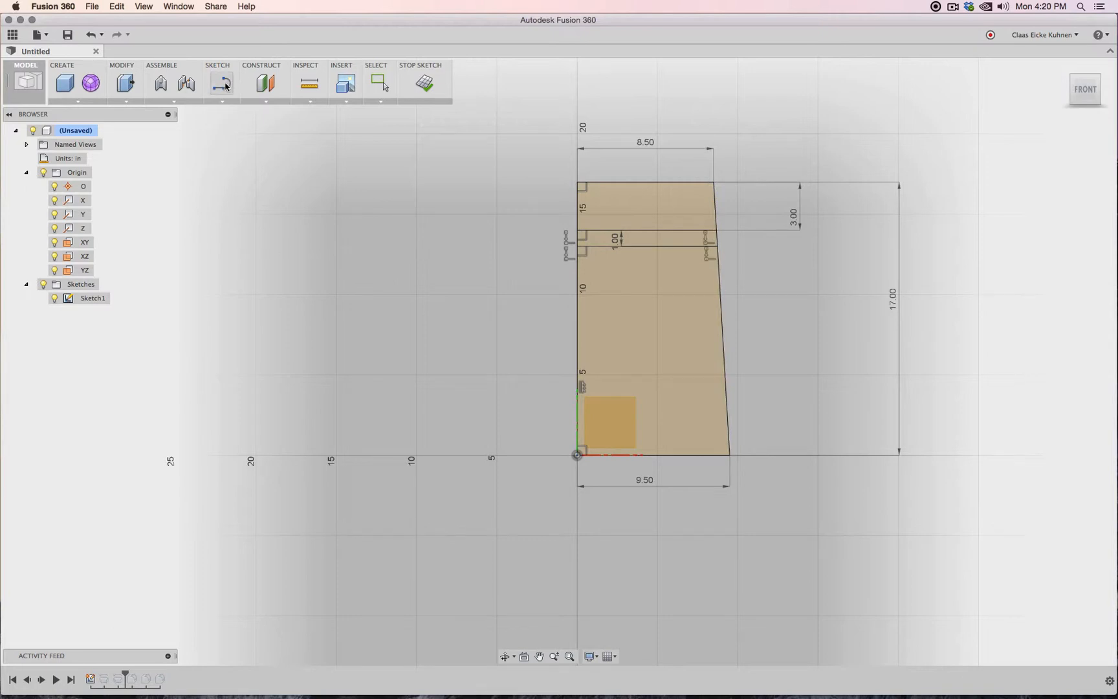
left_click(684, 230)
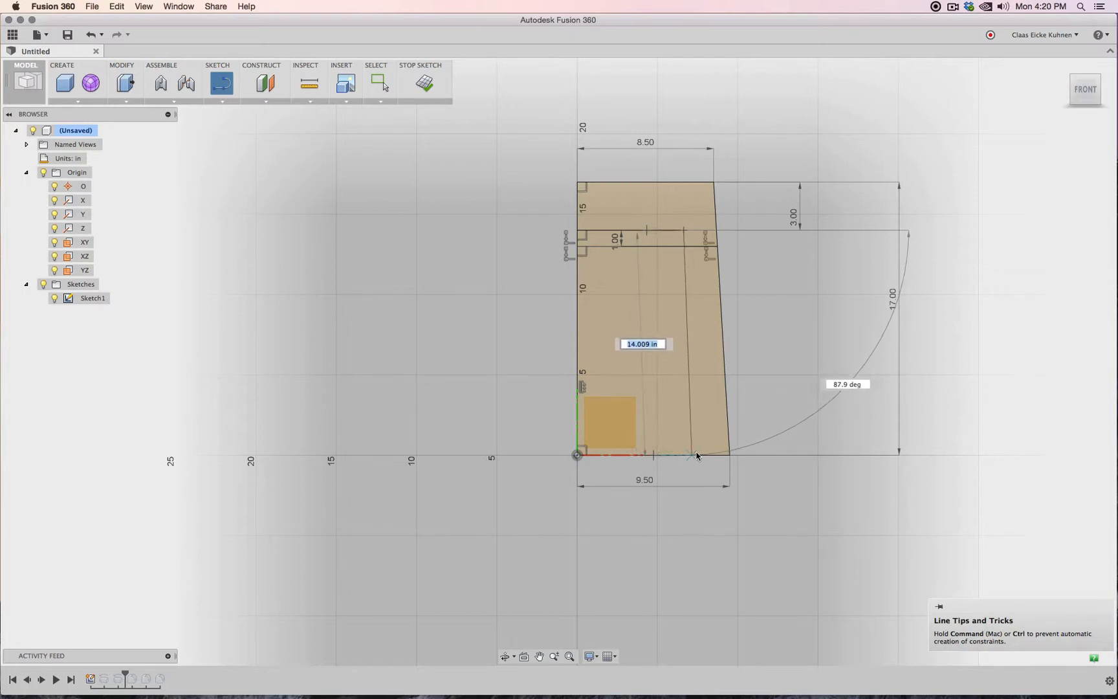
double_click(697, 455)
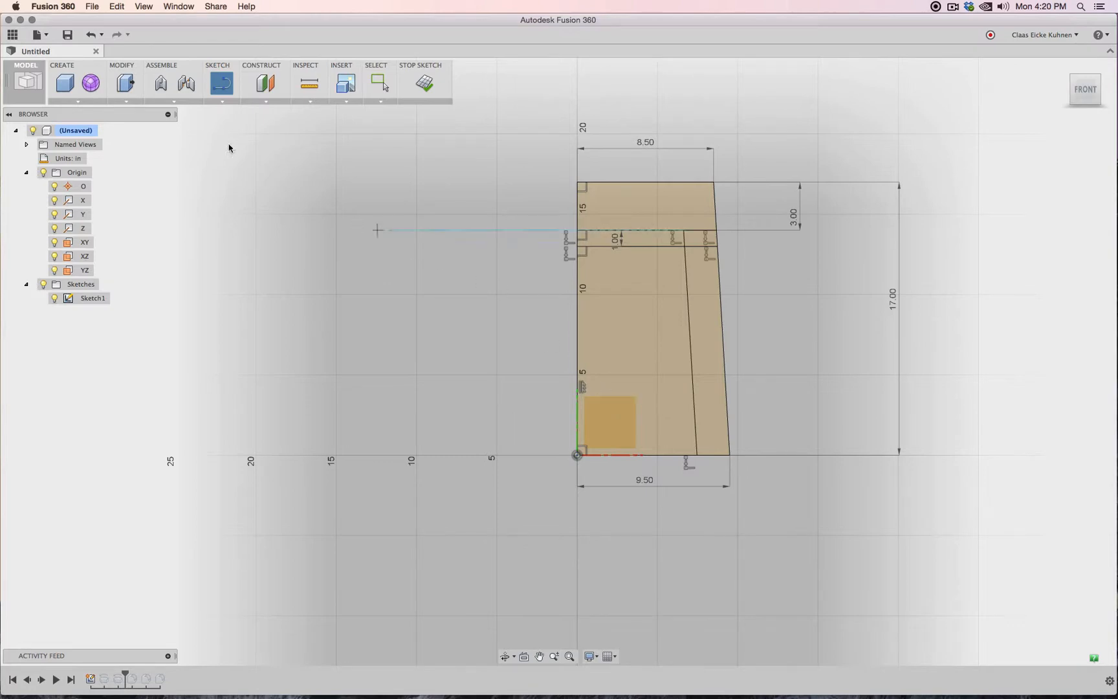
Try to offset the slanted outer edge inward about 0.89 in with Loop Select off, and undo the hand-drawn inner wall line.
left_click(228, 102)
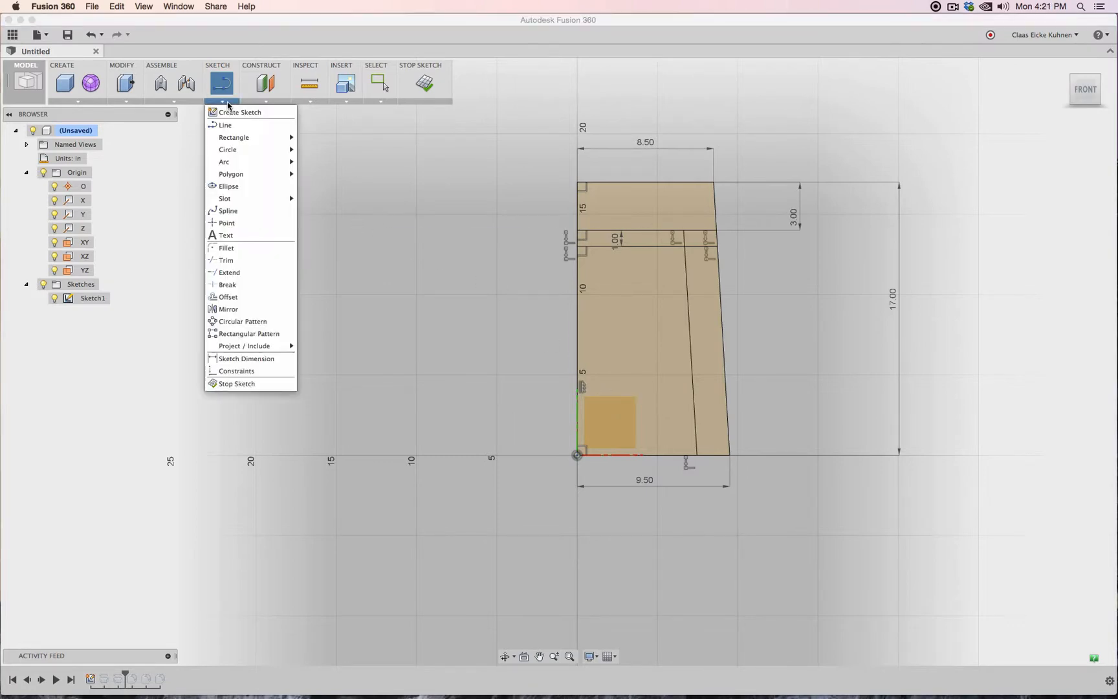
left_click(241, 288)
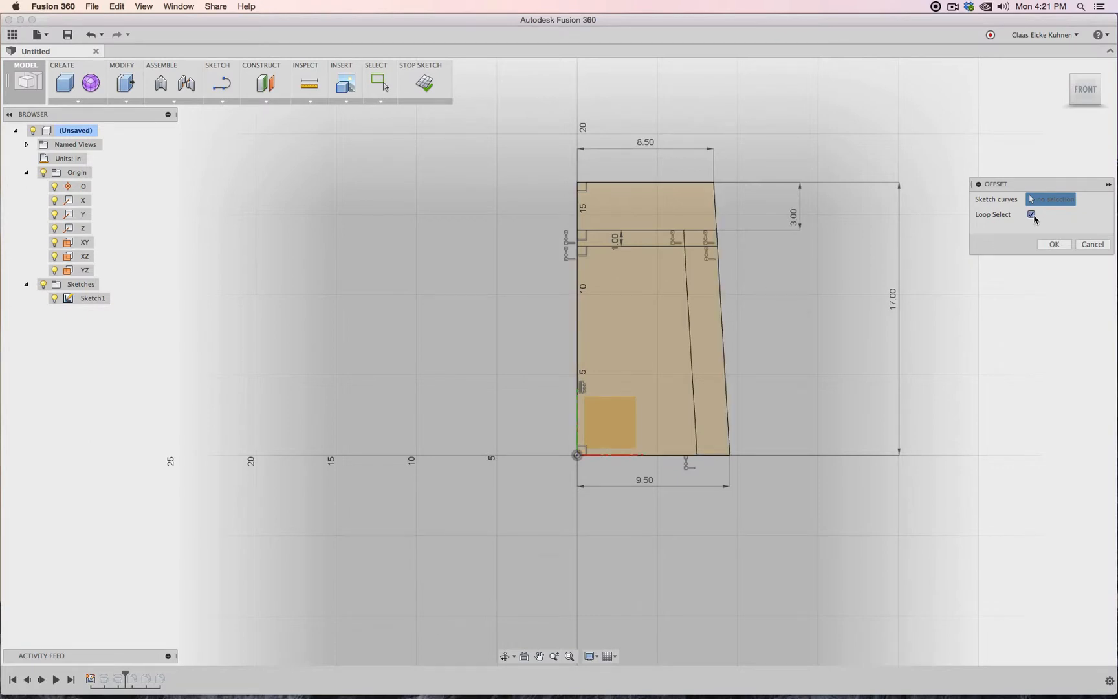
left_click(1032, 215)
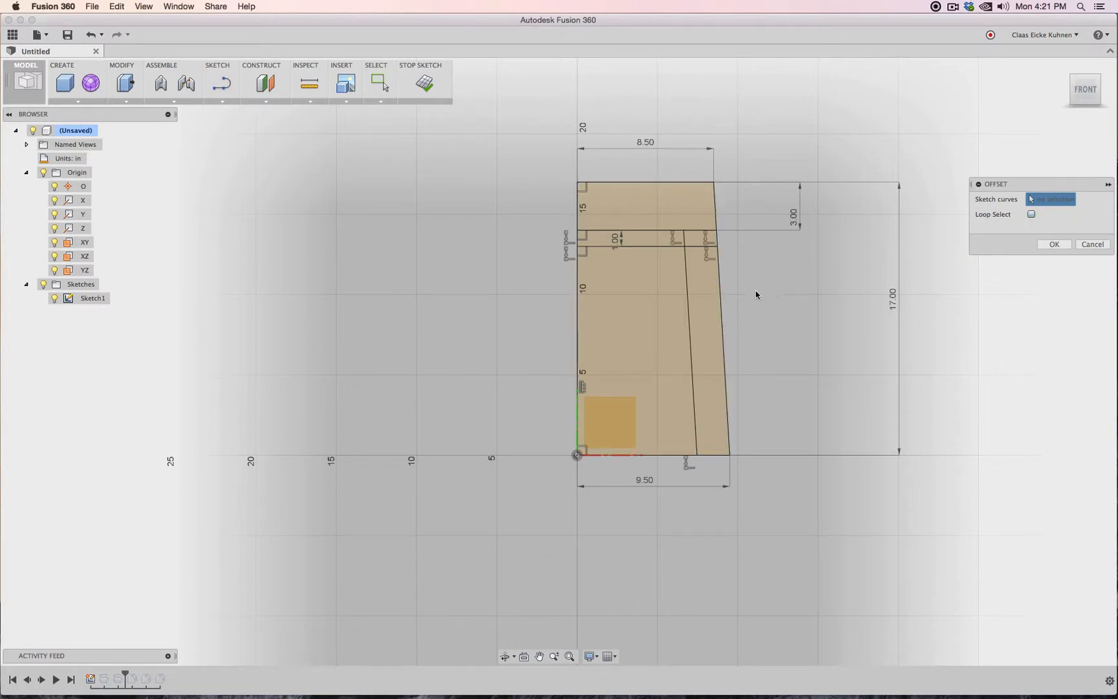
left_click(720, 305)
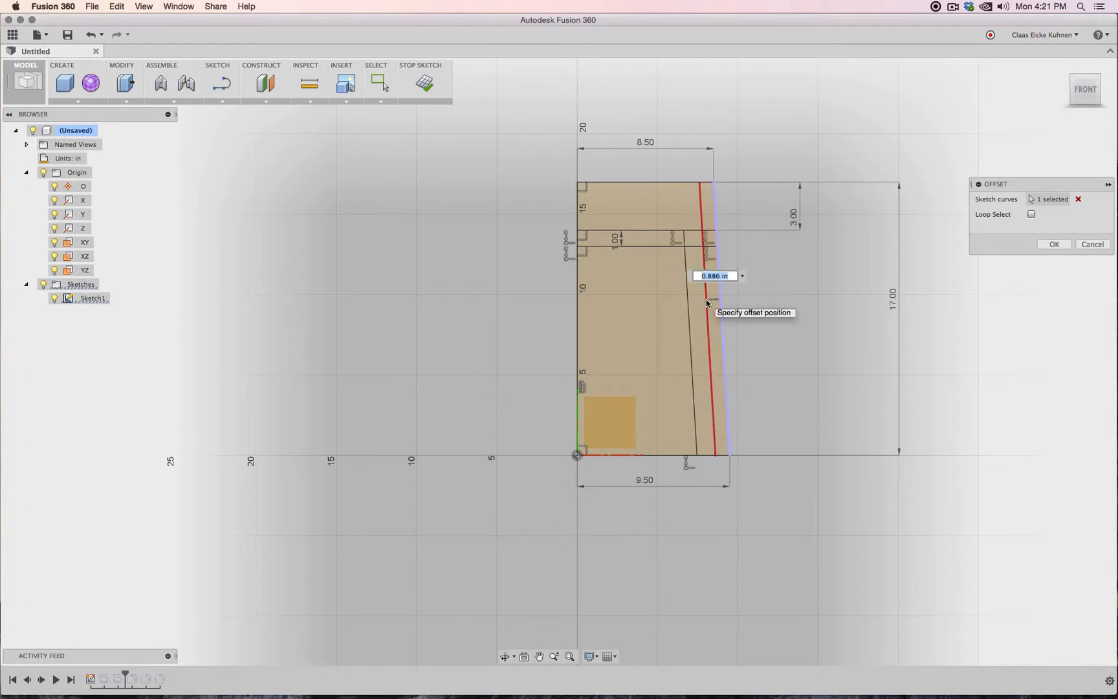
left_click(706, 299)
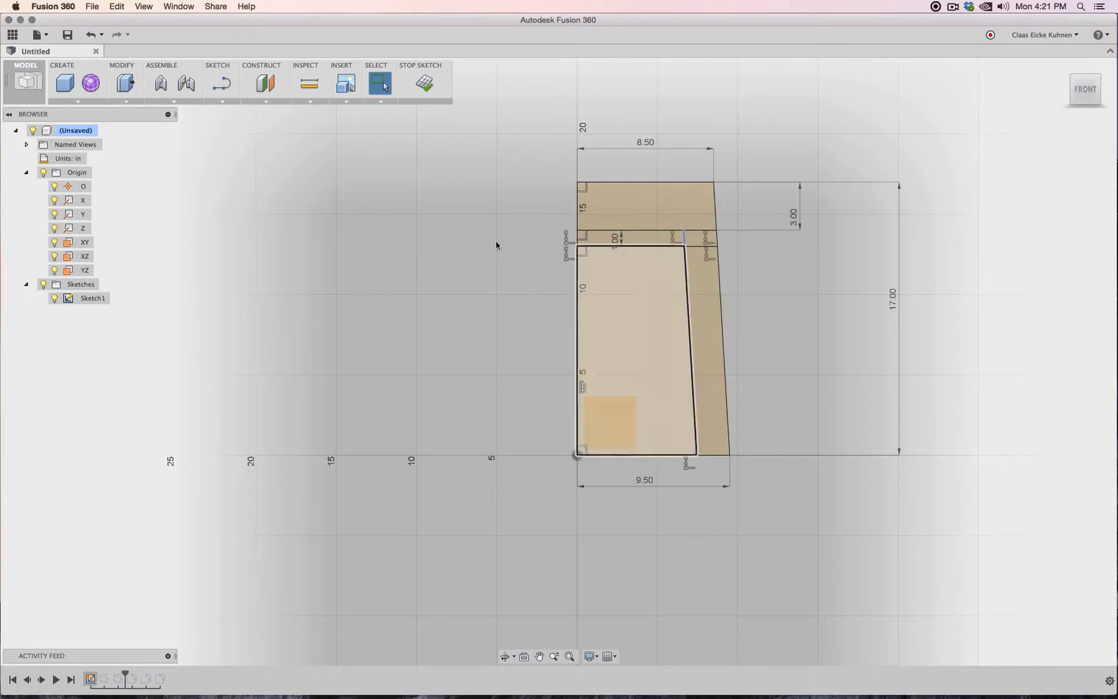
key("super+z")
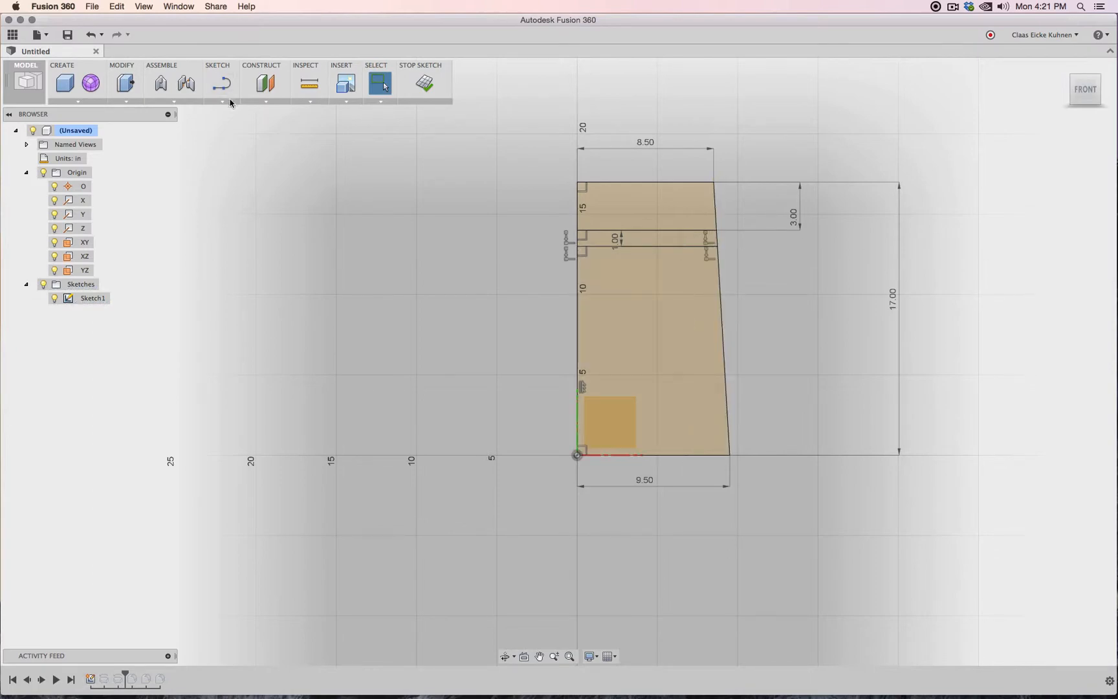
Offset the slanted outer edge inward as a single curve with Loop Select off.
left_click(222, 101)
left_click(259, 293)
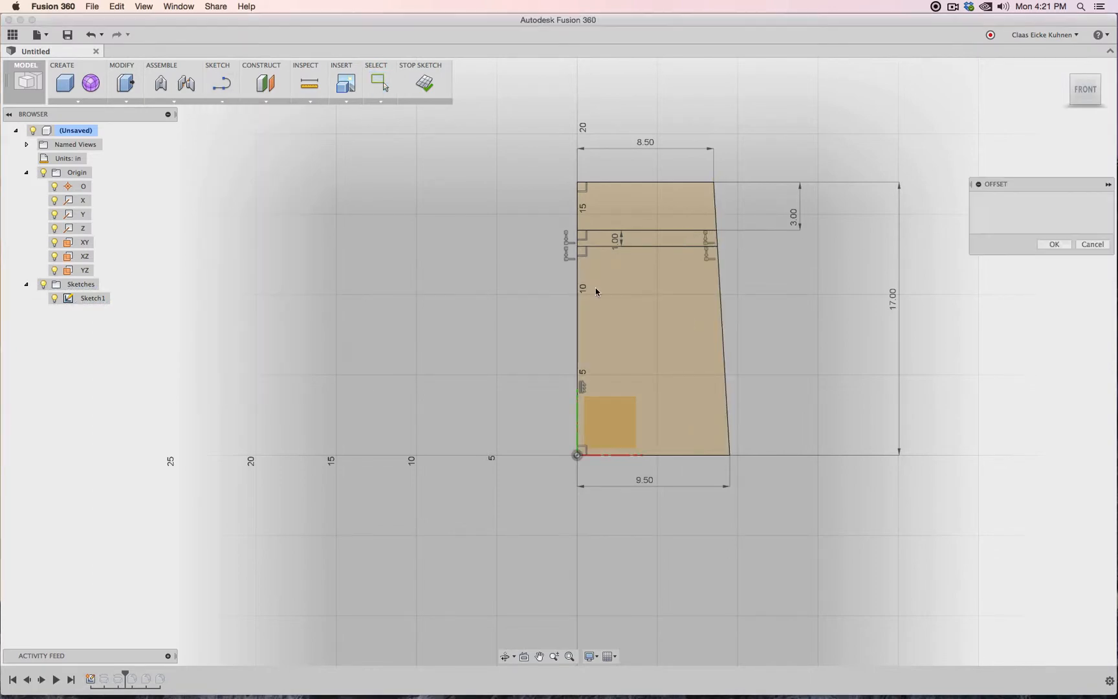
left_click(722, 297)
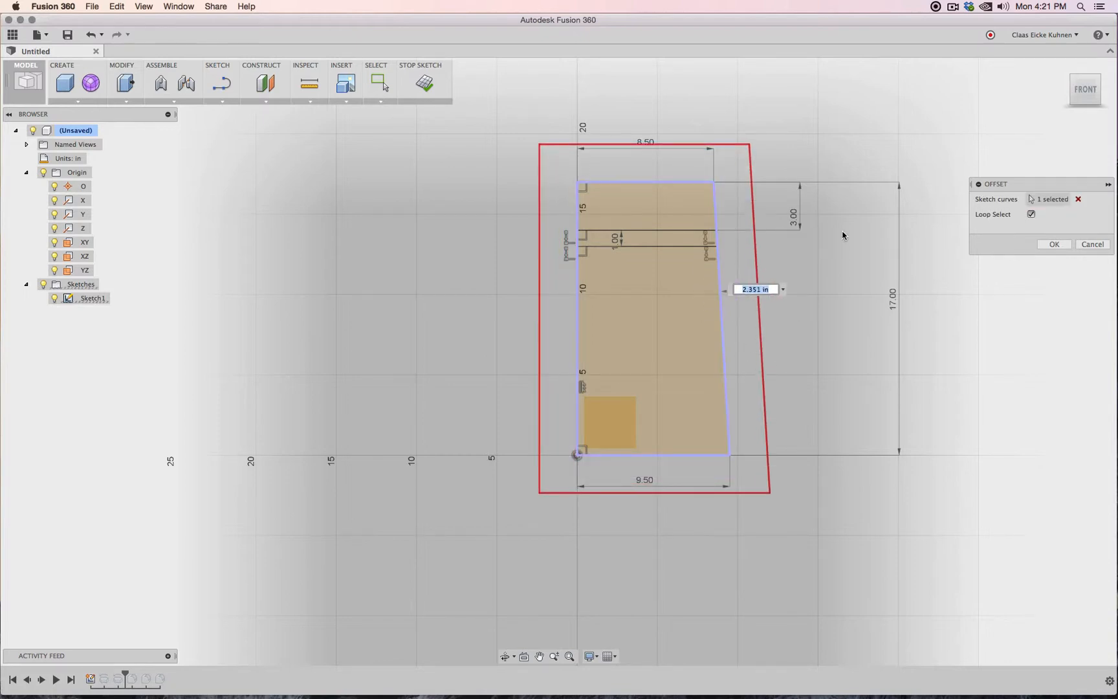
left_click(1078, 199)
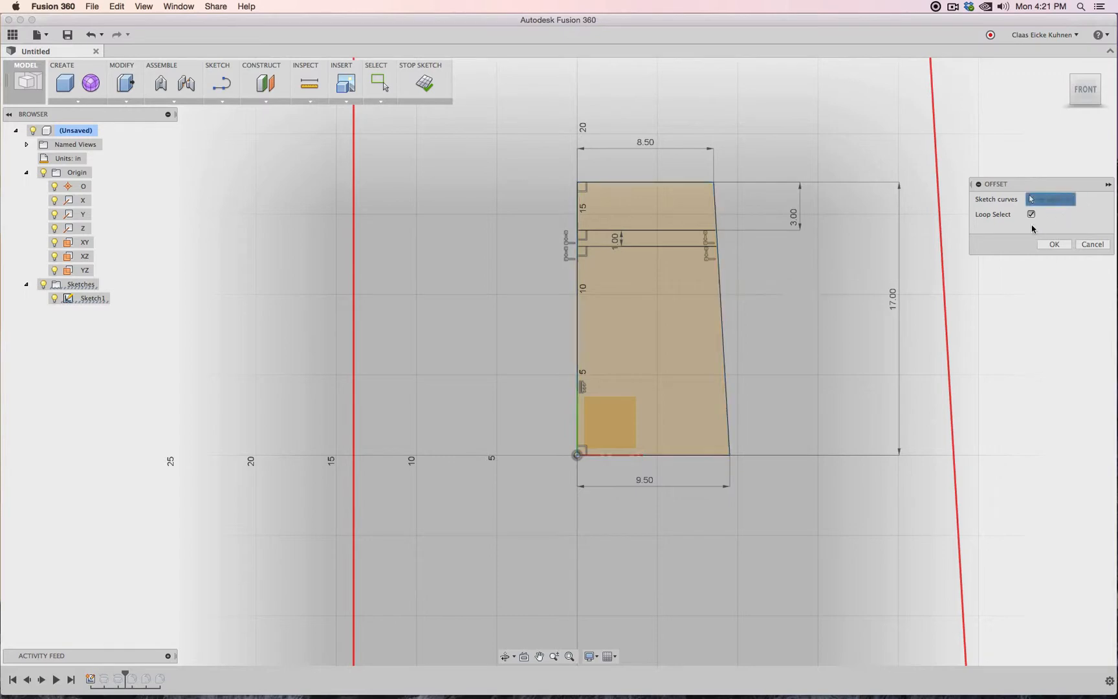
left_click(1032, 214)
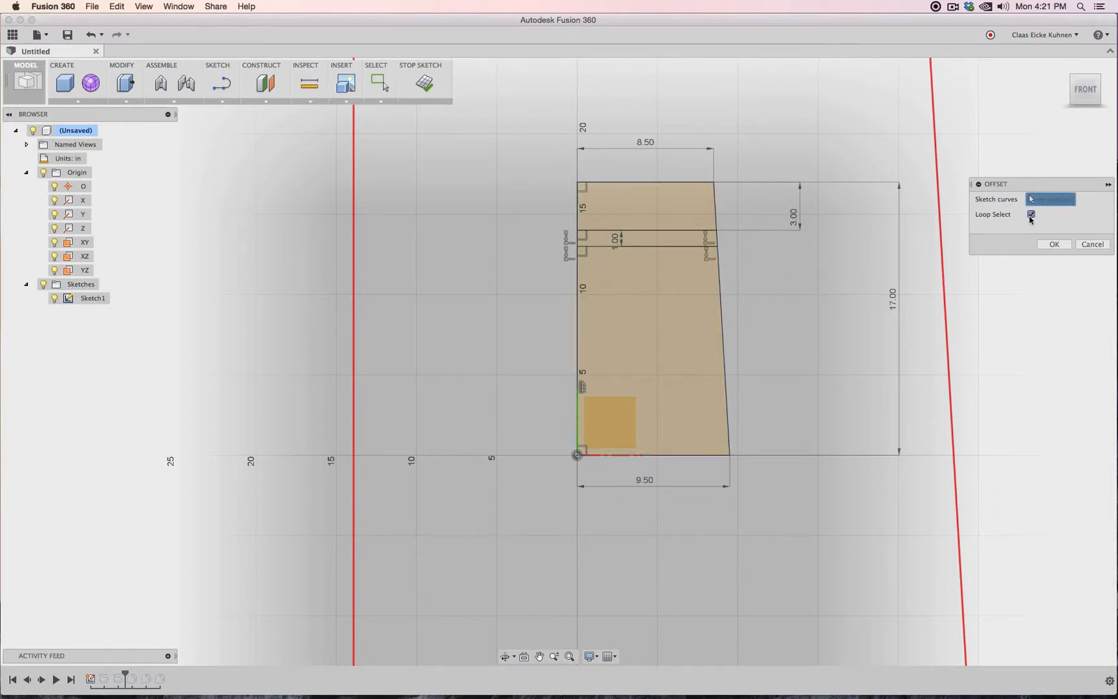
left_click(721, 296)
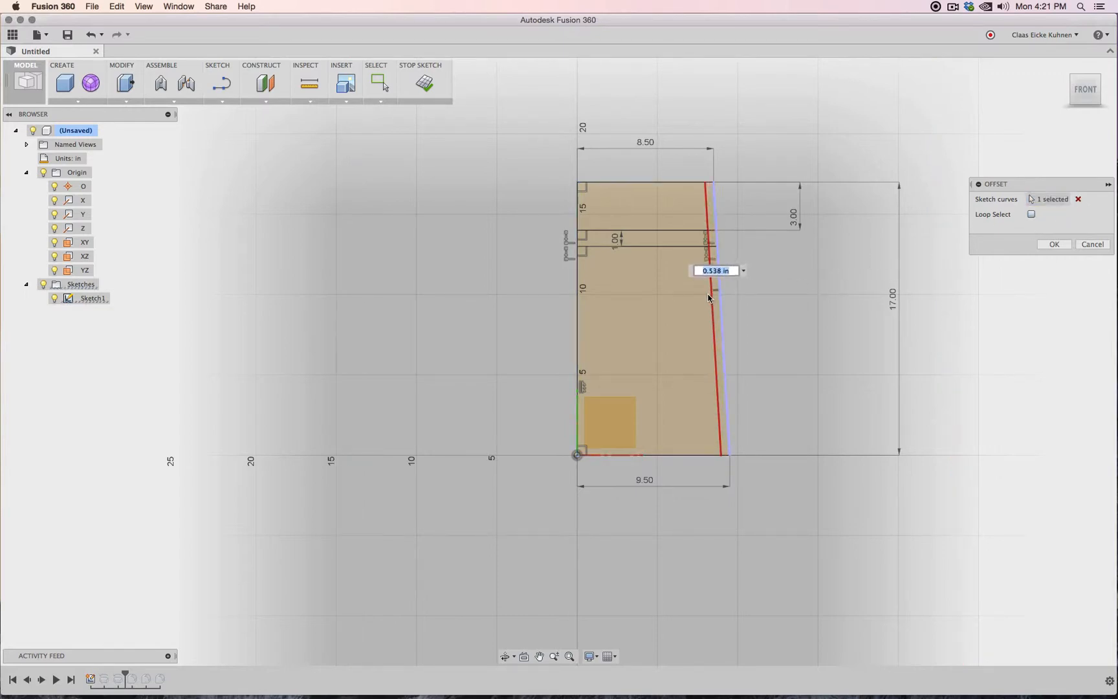
left_click(696, 299)
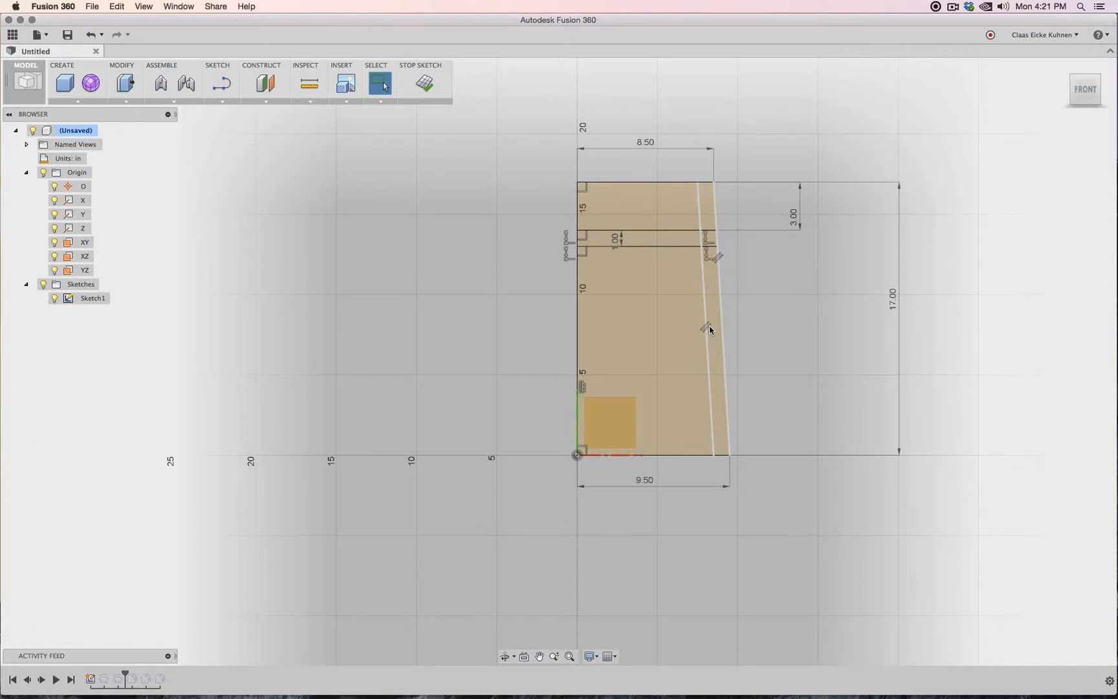
key("l")
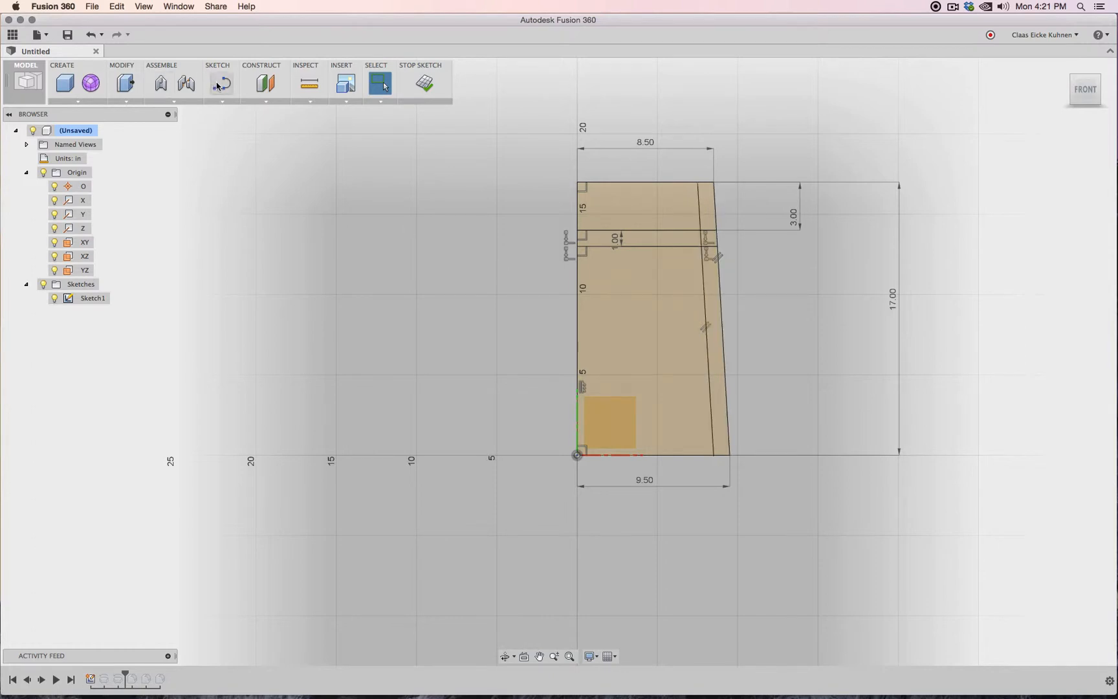
left_click(646, 229)
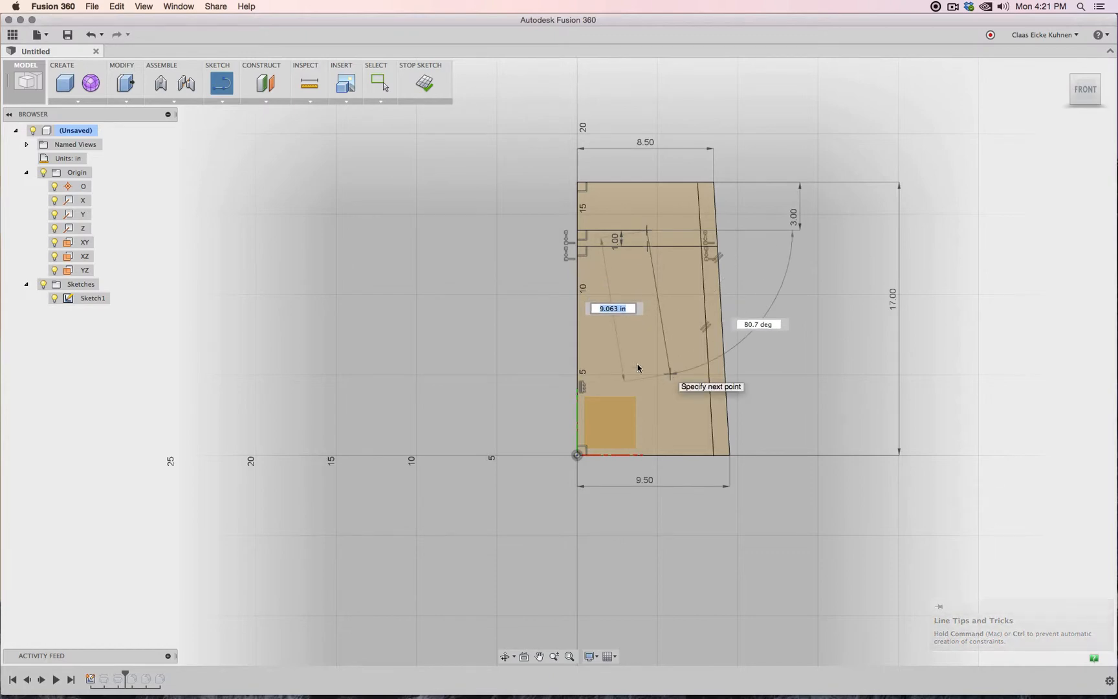
key("Escape")
key("Escape")
Sketch a free slanted line about 8.4 in long inside the lower part of the profile.
key("l")
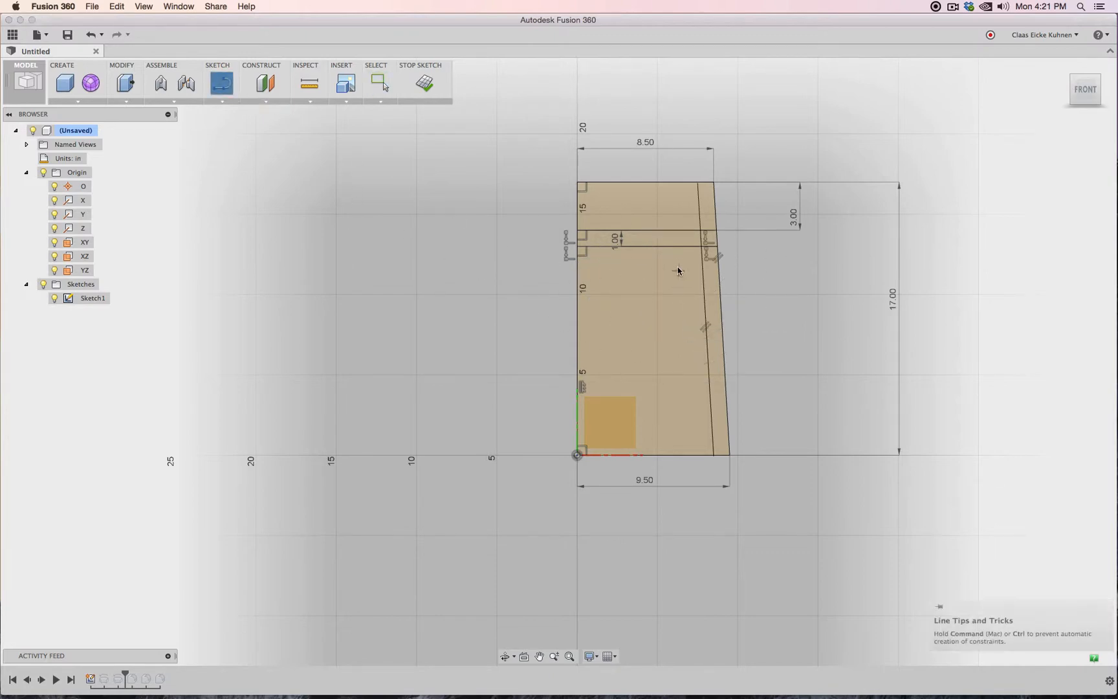
left_click(670, 286)
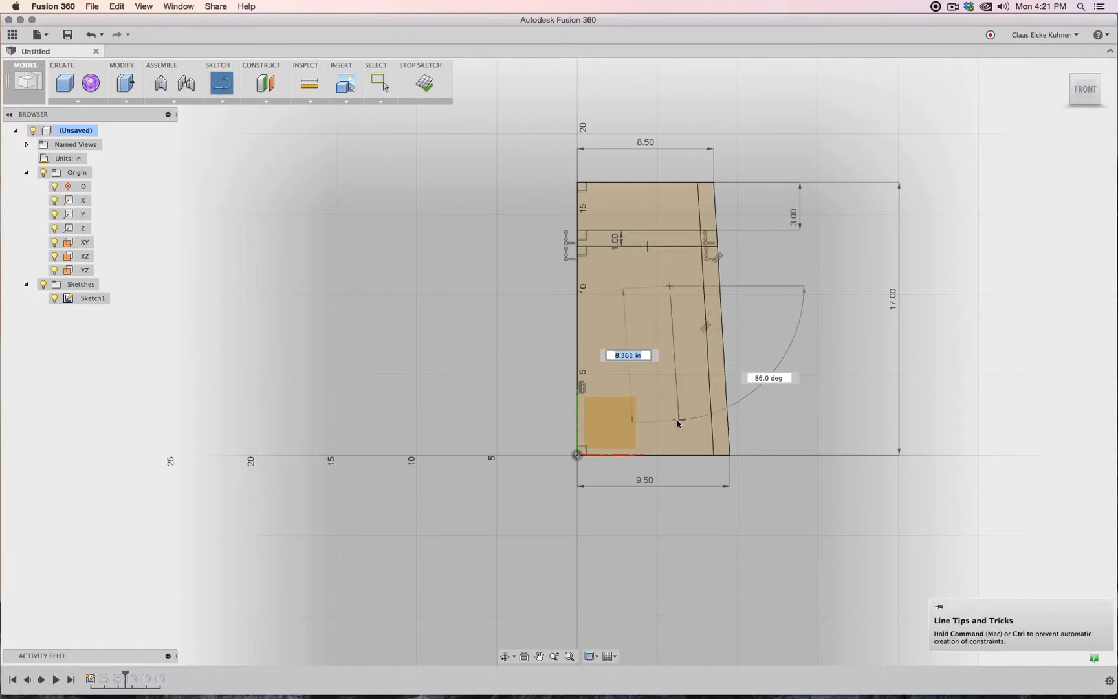
left_click(680, 419)
key("Escape")
key("Escape")
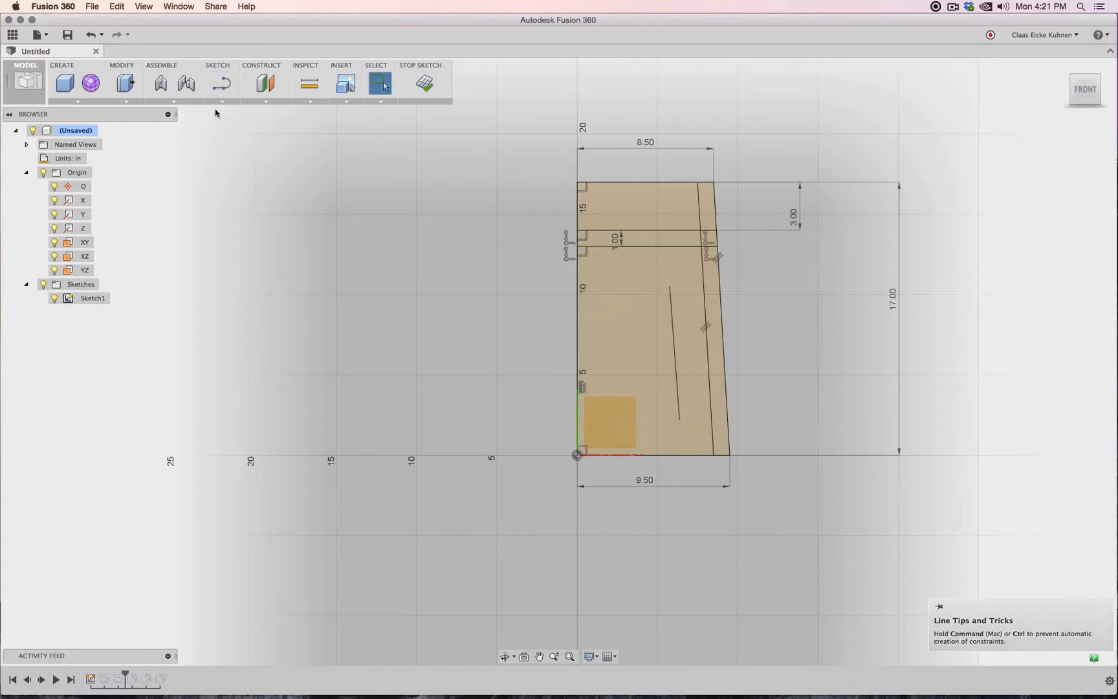
Constrain the short slanted line parallel to the slanted outer edge.
left_click(221, 101)
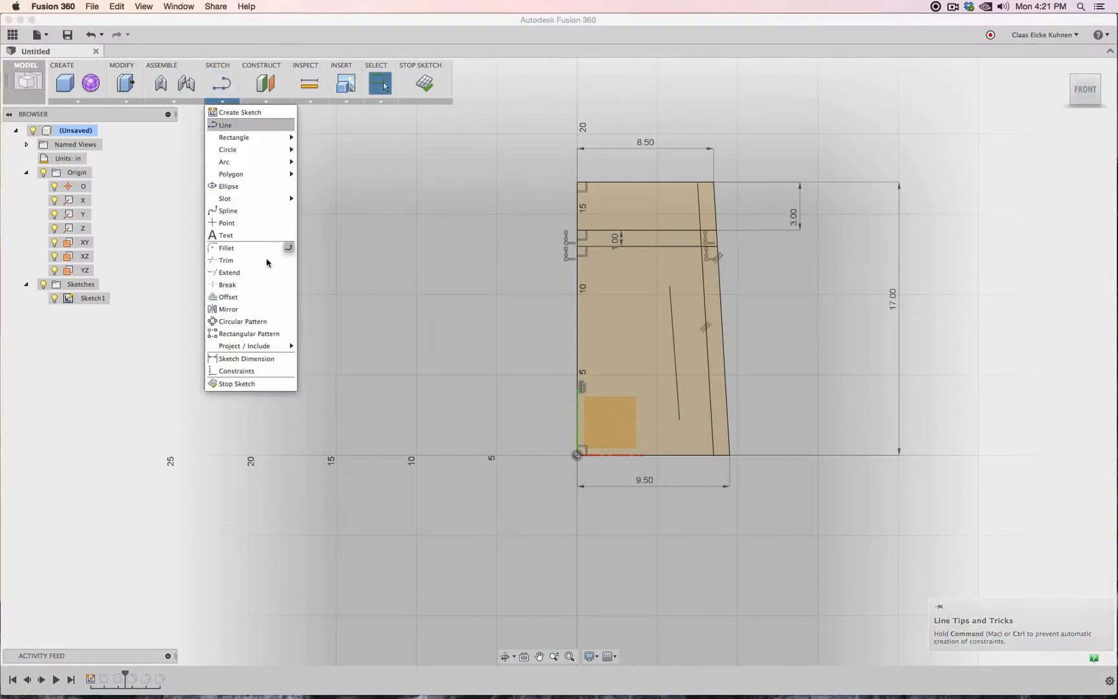
left_click(251, 370)
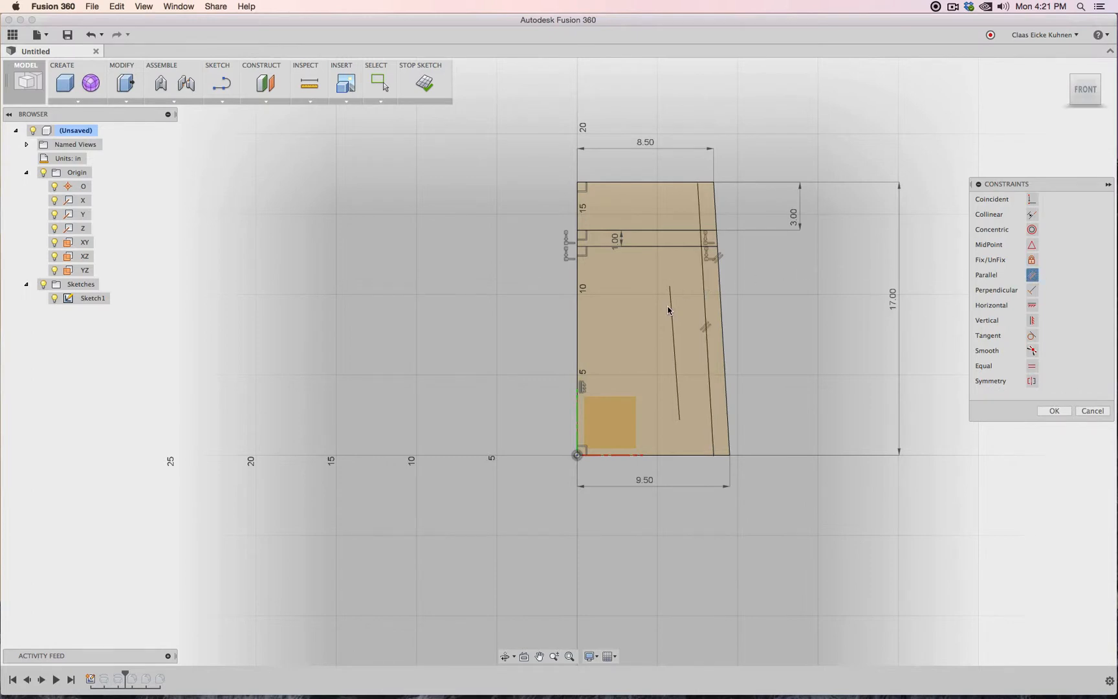
left_click(670, 310)
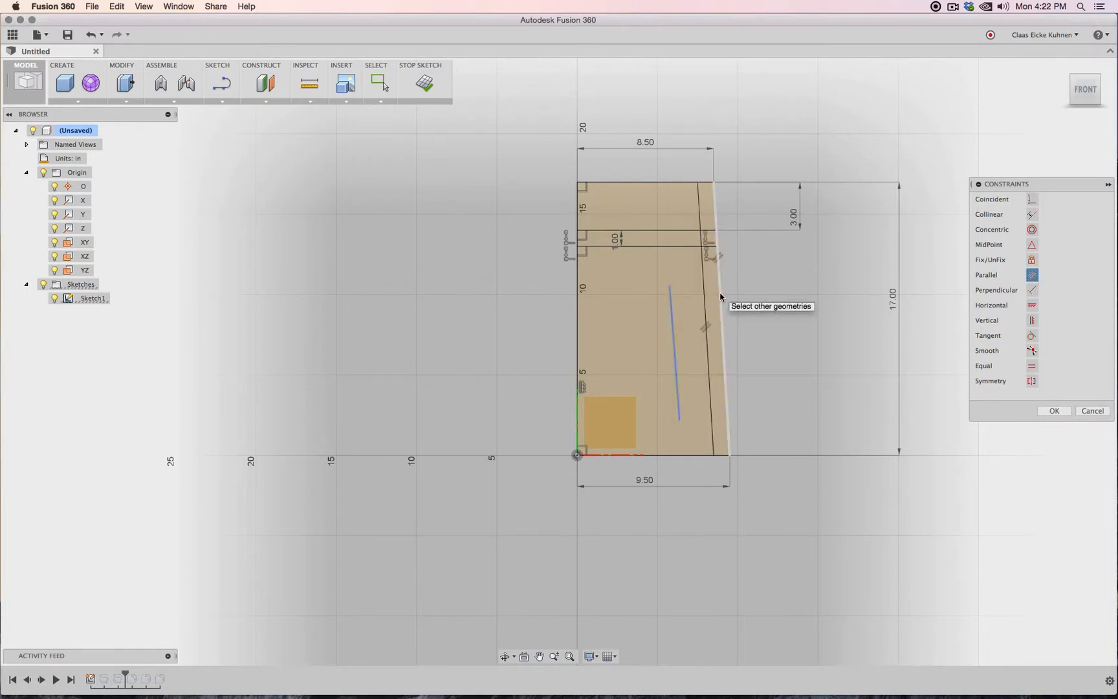
left_click(721, 297)
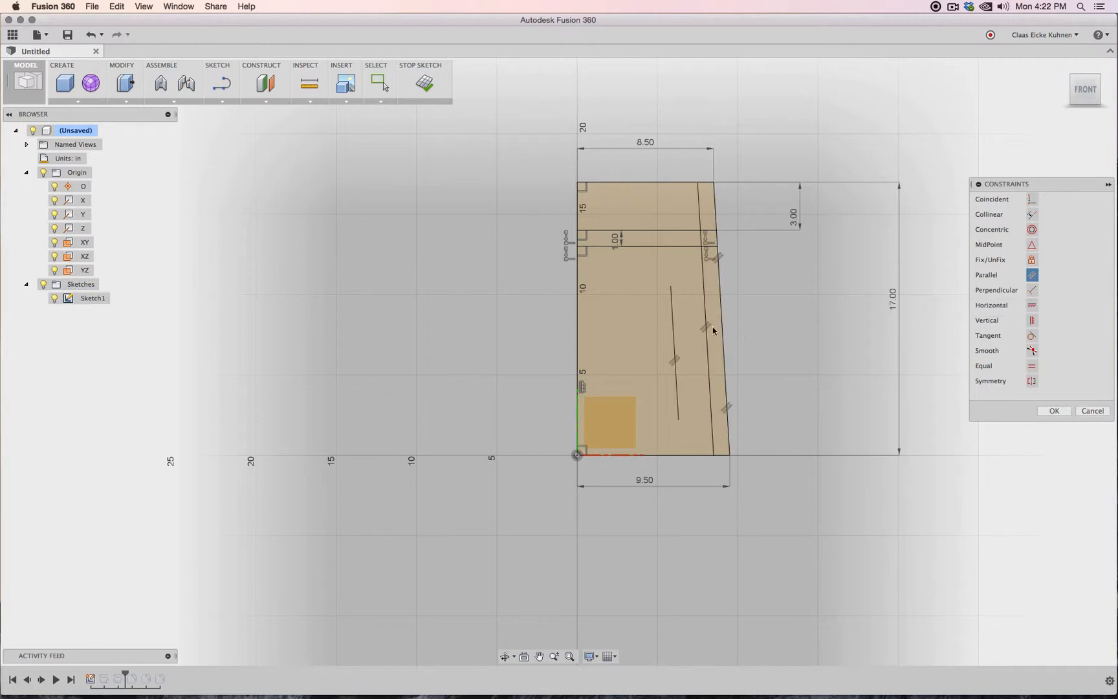
left_click(673, 324)
left_click(1055, 411)
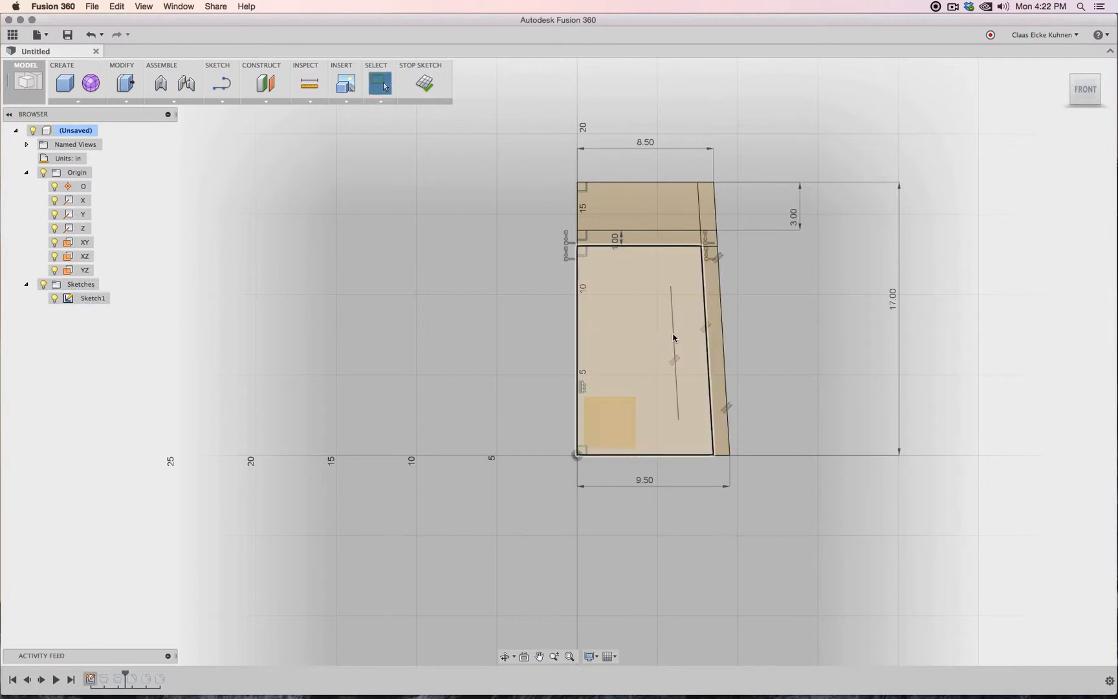
Stretch the parallel line so it runs from the lower horizontal line down to the base line.
mouse_move(675, 337)
left_mouse_down()
mouse_move(627, 330)
mouse_move(632, 312)
mouse_move(684, 334)
mouse_move(669, 292)
mouse_move(679, 292)
mouse_move(662, 284)
mouse_move(659, 302)
mouse_move(655, 276)
mouse_move(679, 231)
left_mouse_up()
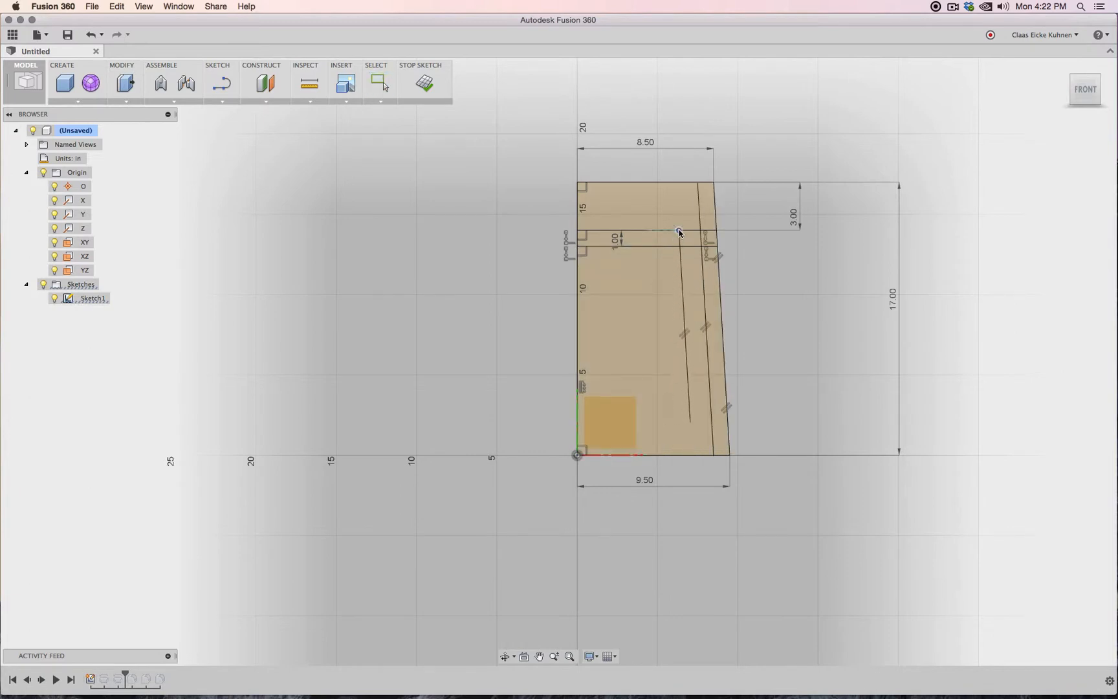
mouse_move(691, 422)
left_mouse_down()
mouse_move(696, 457)
mouse_move(681, 455)
left_mouse_up()
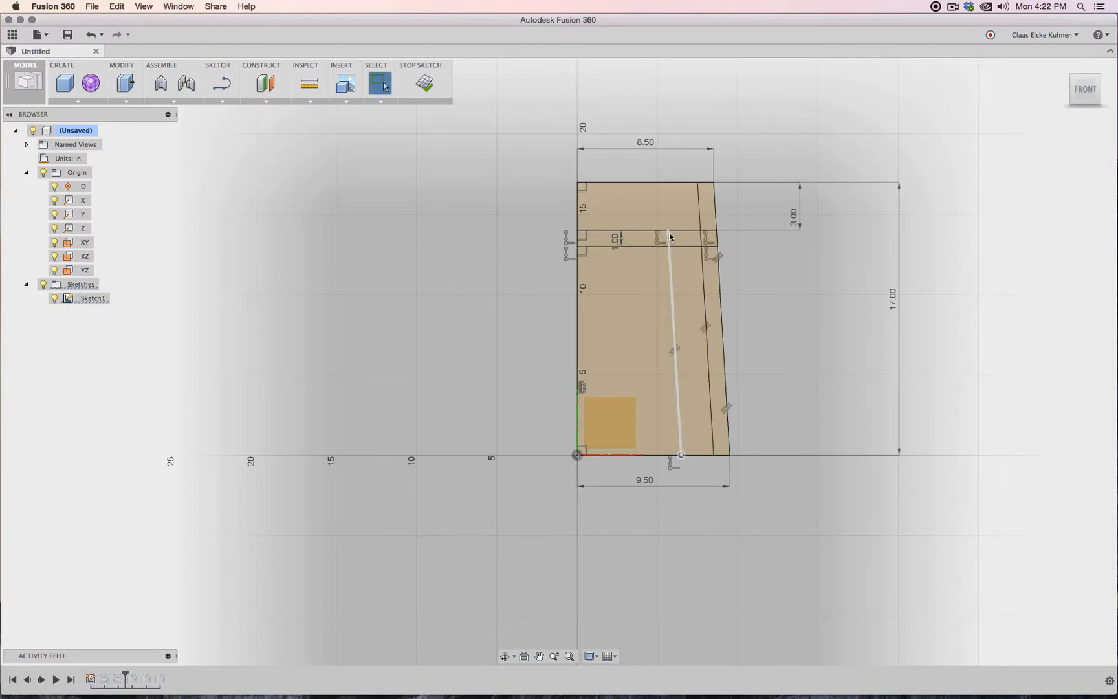
left_click_drag(668, 232, 672, 255)
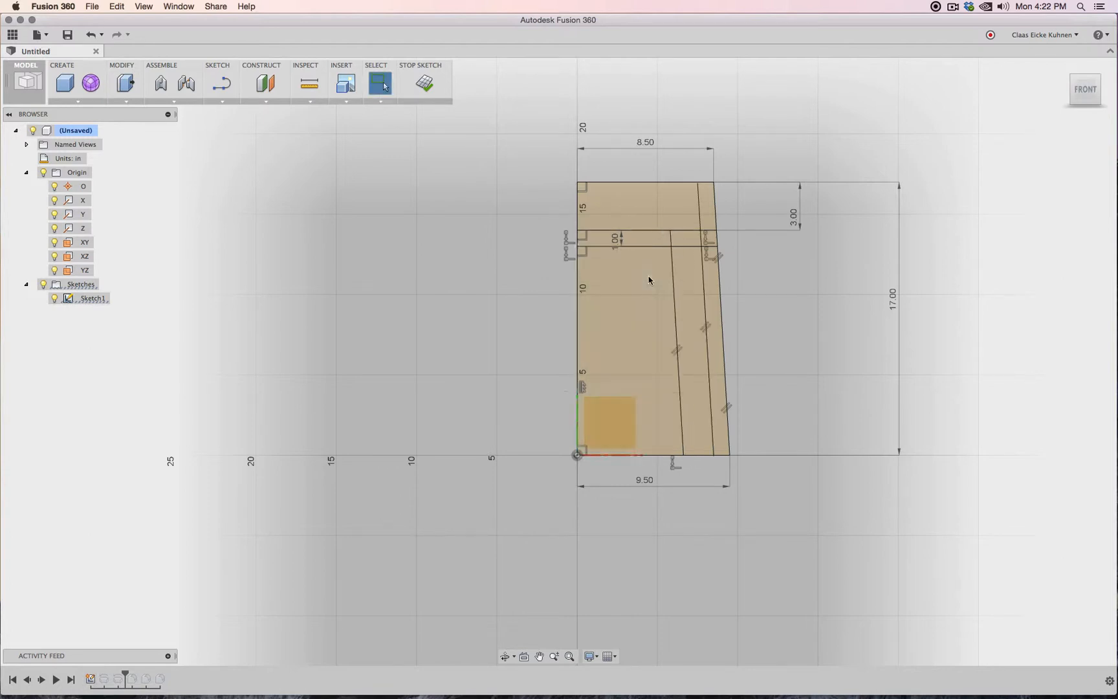
scroll(649, 280, "down", 1)
left_click_drag(669, 235, 665, 250)
Delete the offset copy of the slanted edge and move the parallel inner wall line closer to the outer edge.
left_click(698, 276)
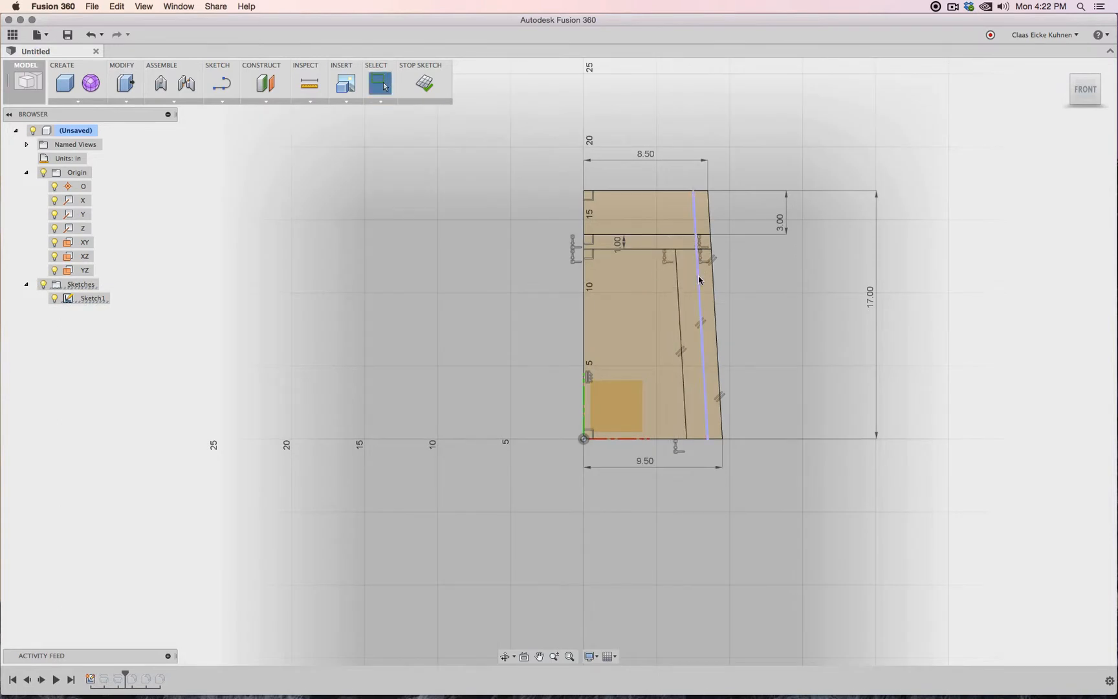
key("Delete")
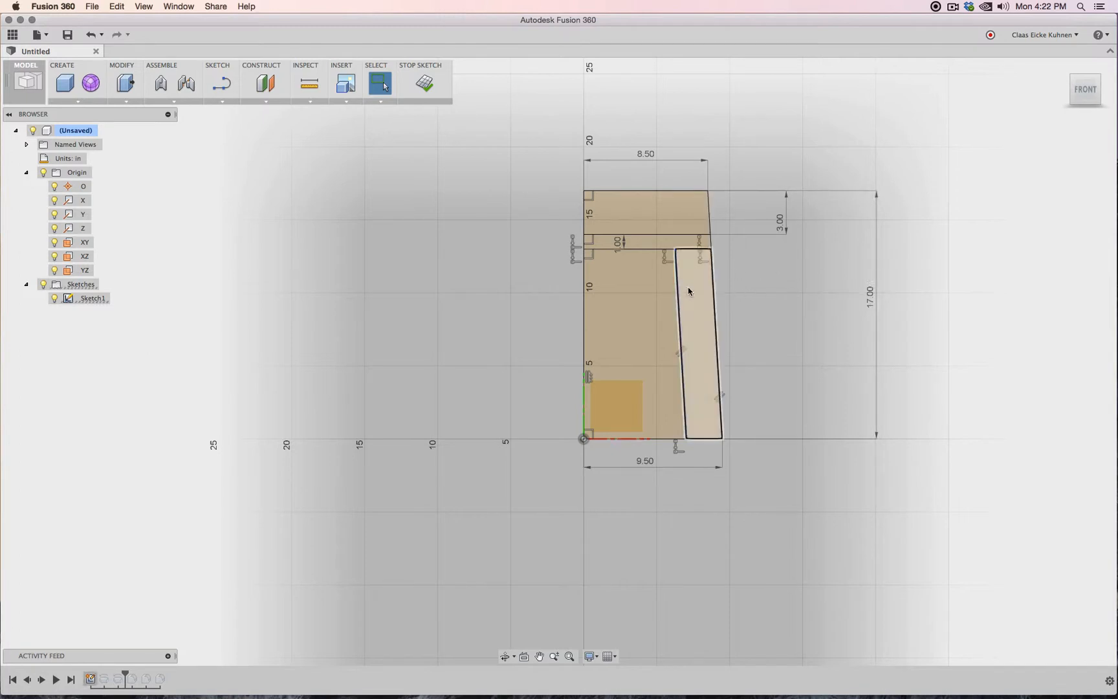
left_click_drag(678, 291, 693, 294)
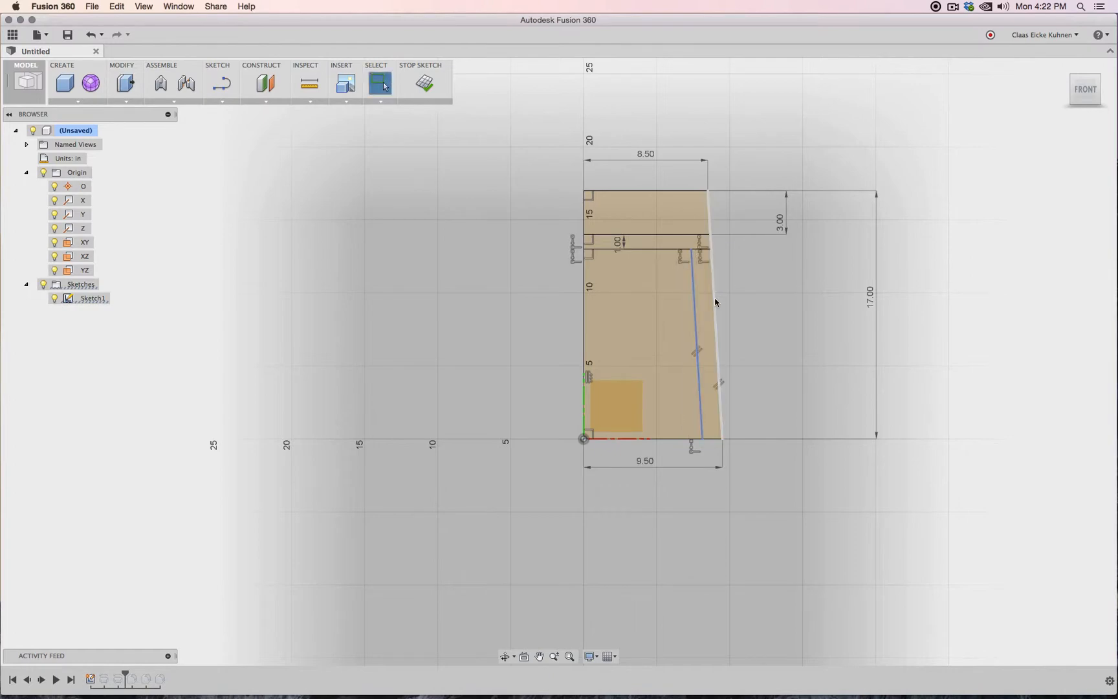
Dimension the distance between the inner wall line and the slanted outer edge as 1 in.
left_click(715, 301, "shift")
left_click(222, 101)
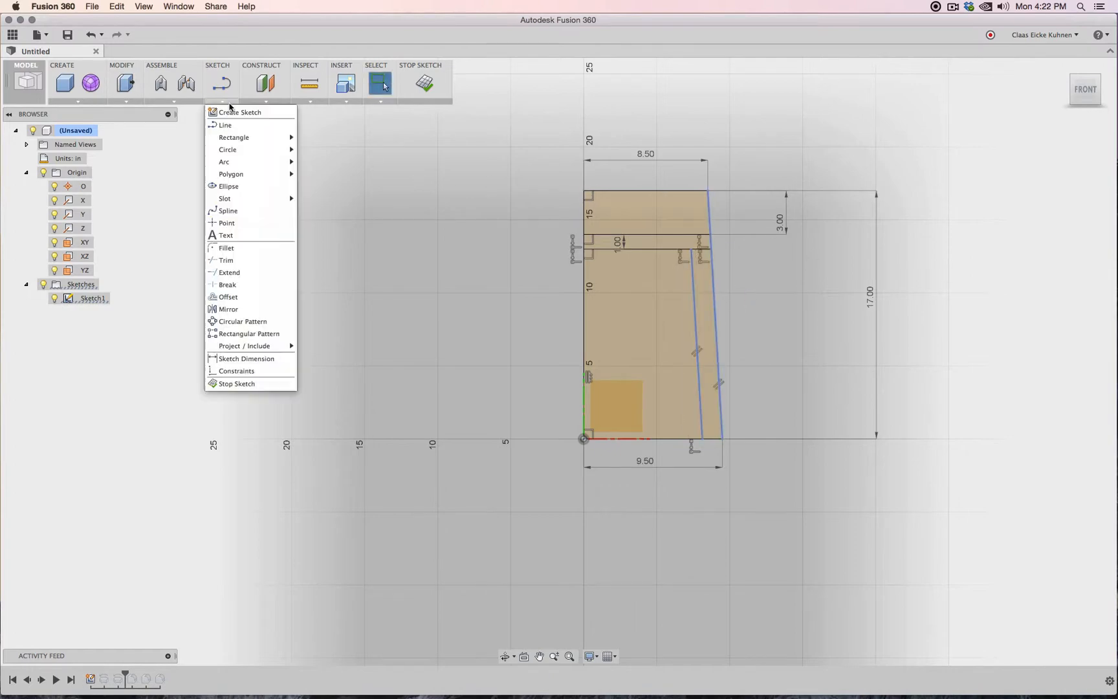
left_click(259, 360)
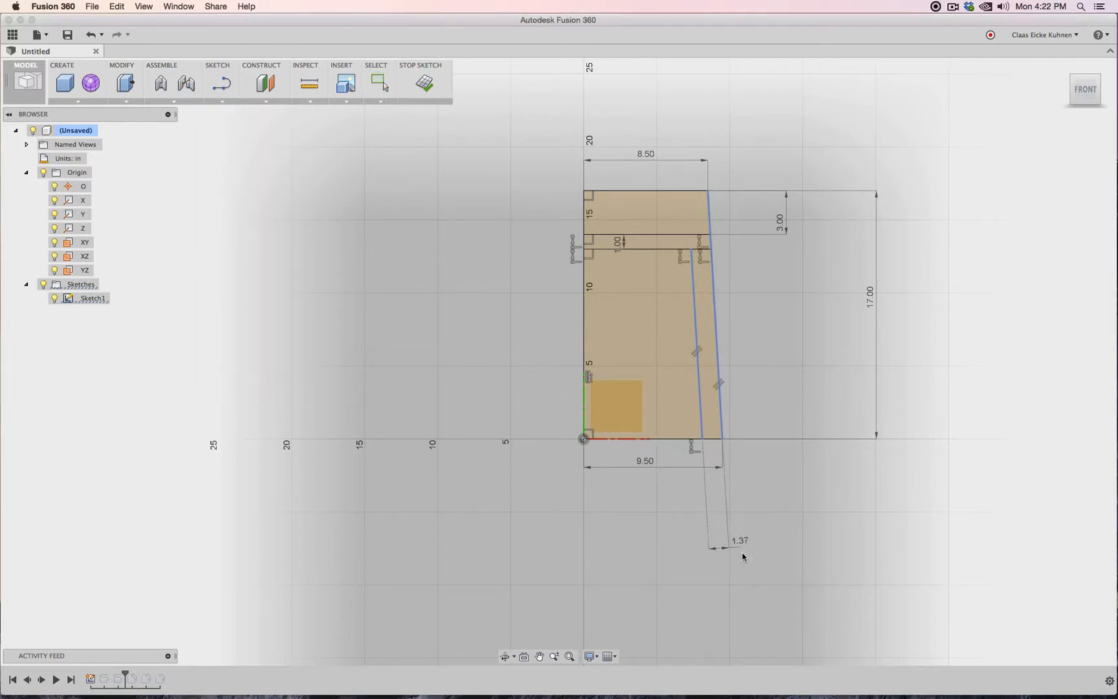
left_click(749, 552)
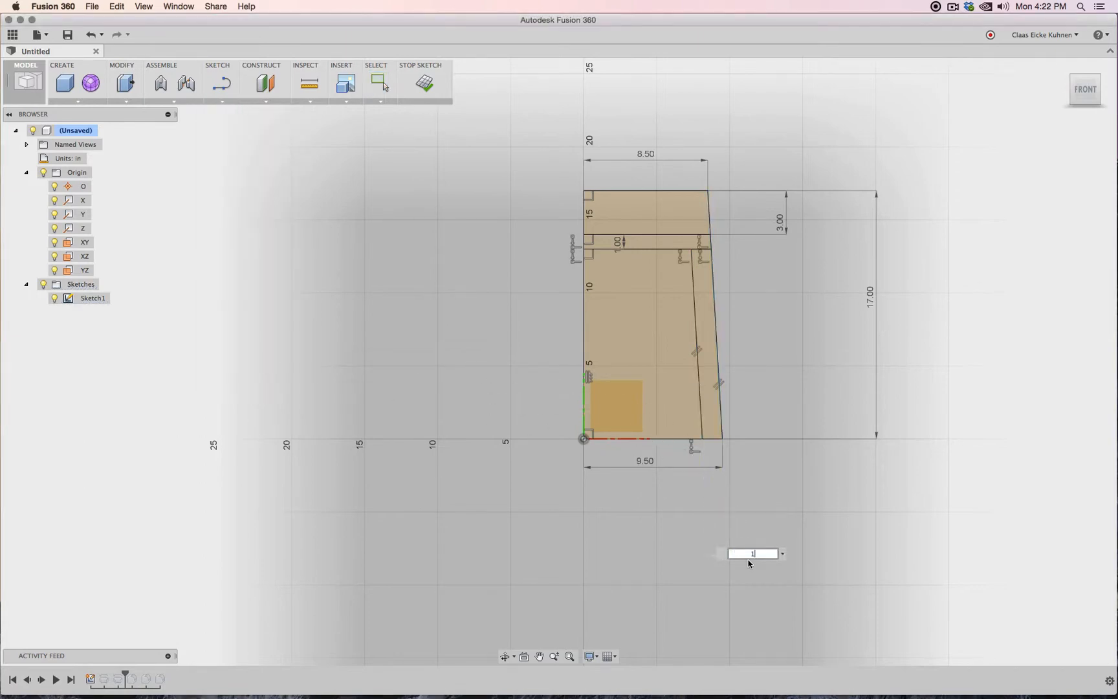
type("1")
key("Return")
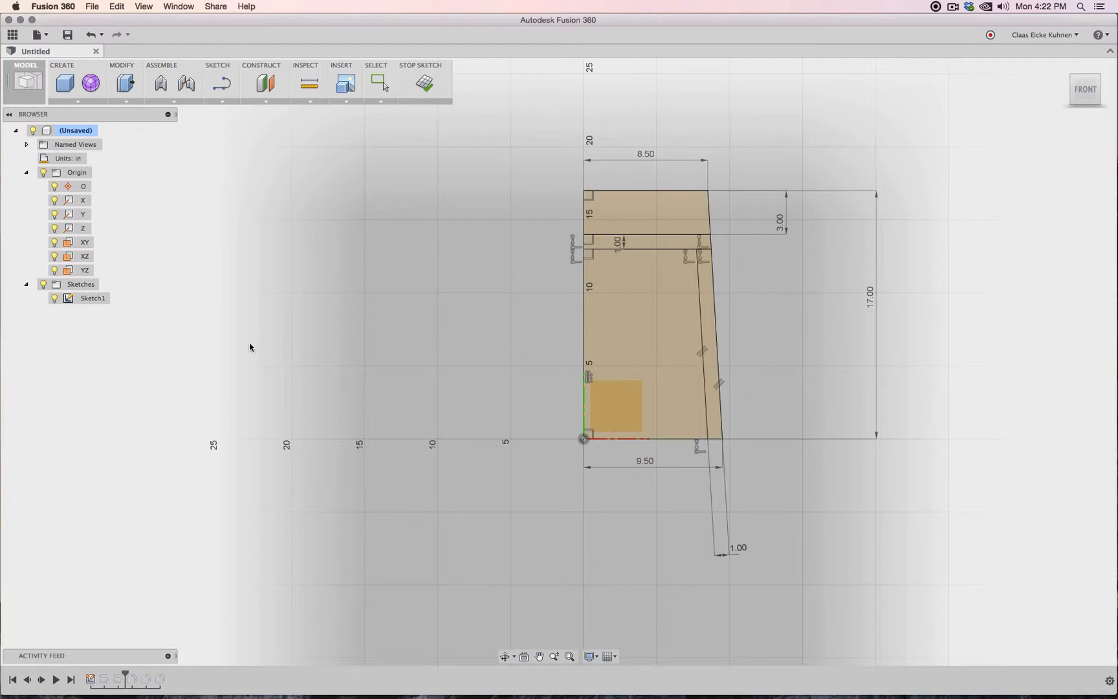
Finish the sketch and edit the lower body's revolve, replacing its profile with only the 1 in strip below the dividing line.
left_click(433, 84)
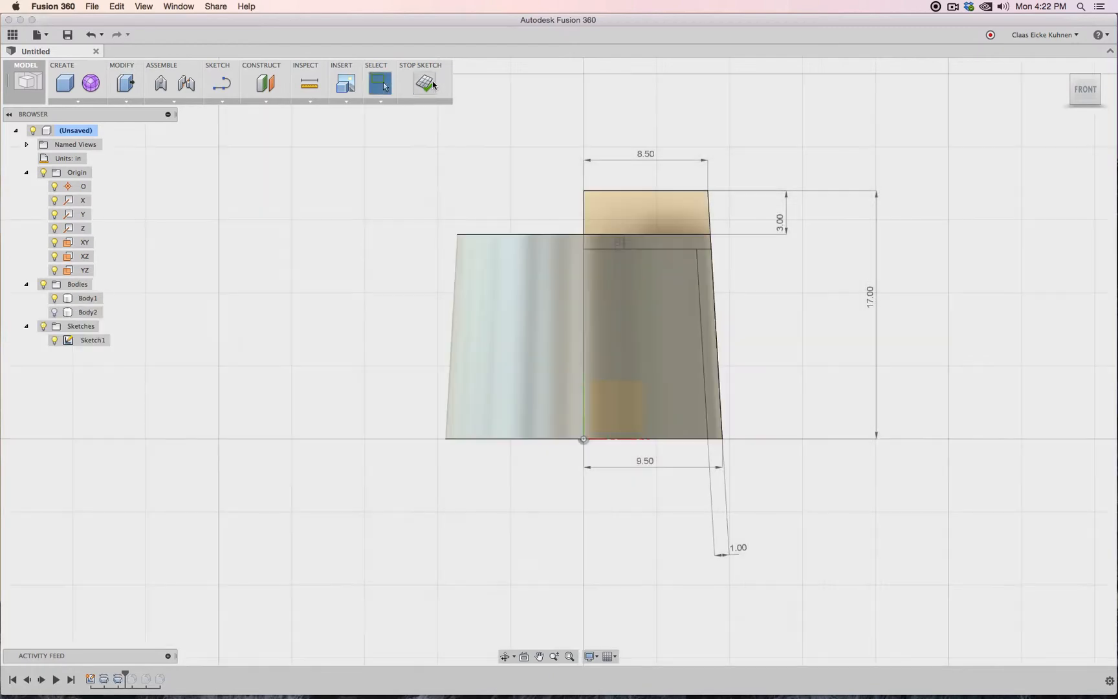
left_click_drag(1086, 67, 1085, 40)
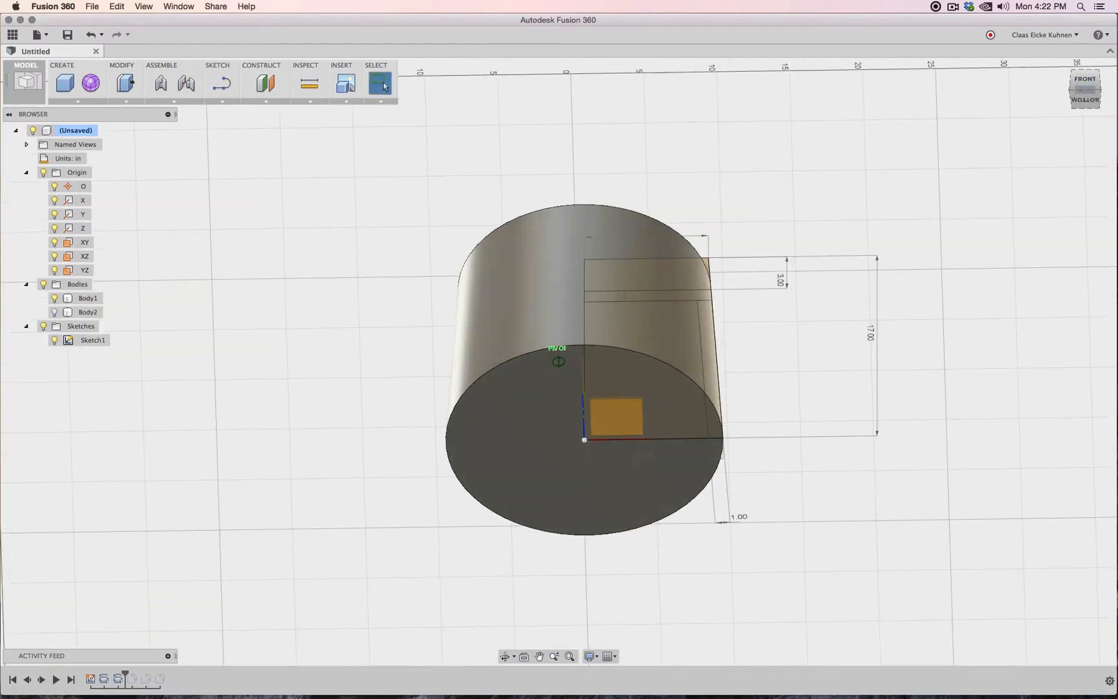
right_click(104, 678)
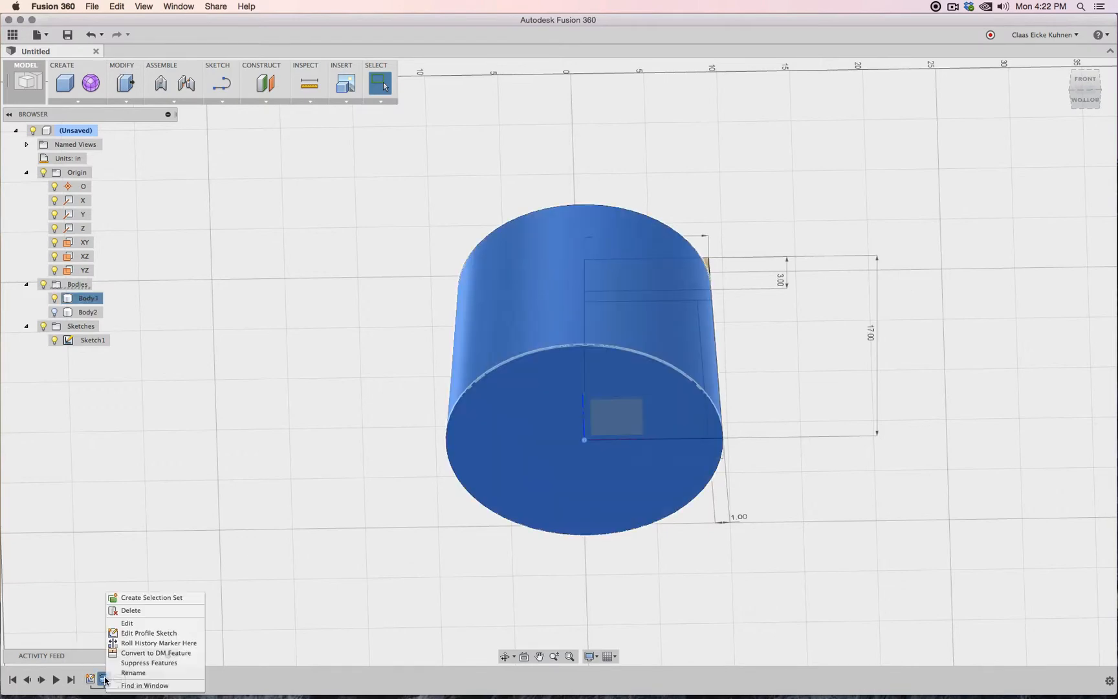
left_click(141, 623)
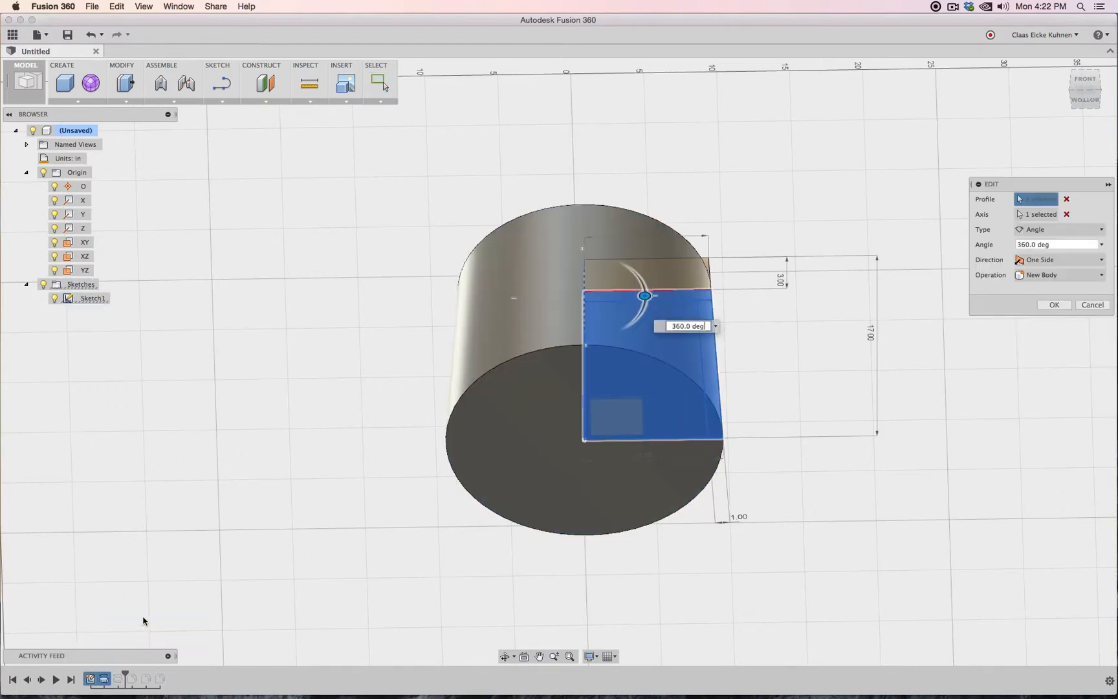
left_click(1067, 200)
left_click_drag(1085, 81, 1084, 106)
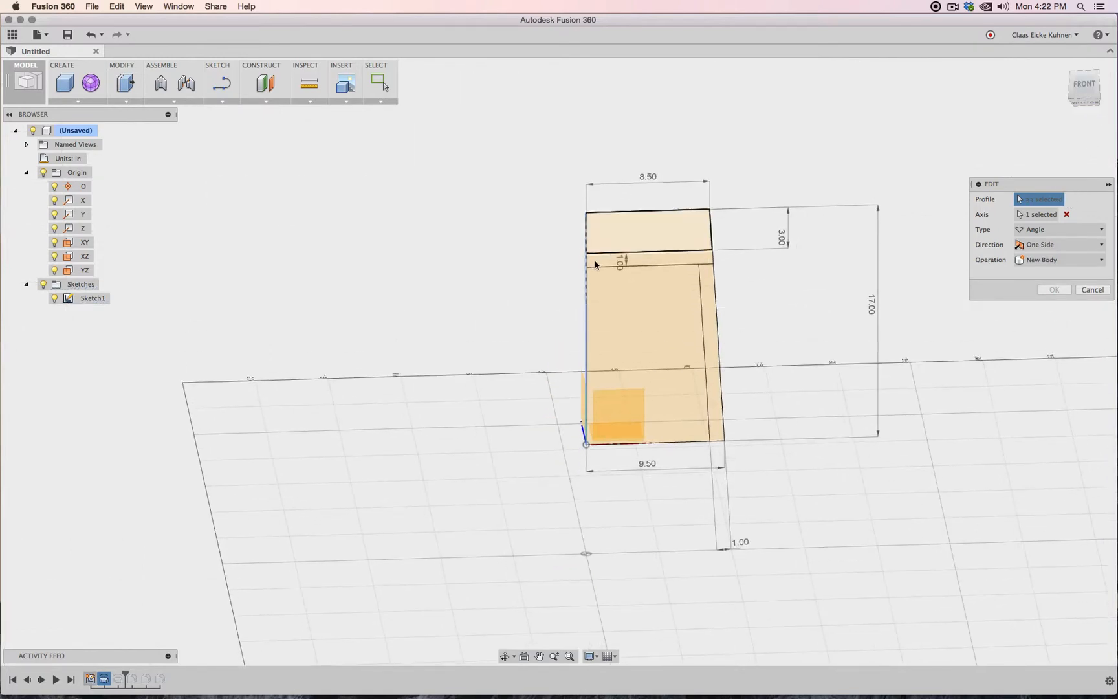
left_click(641, 259)
left_click(1054, 289)
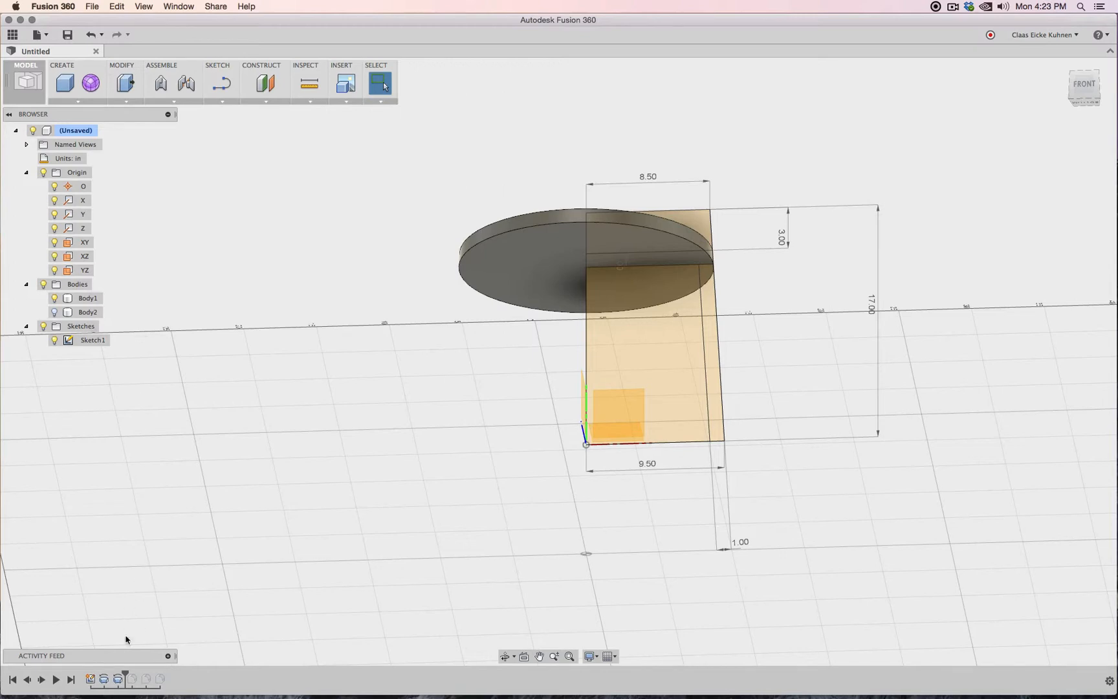
Show the upper body Body2 and roll the timeline back to just after the first revolve.
mouse_move(125, 675)
left_mouse_down()
mouse_move(96, 673)
mouse_move(123, 672)
left_mouse_up()
left_click(121, 681)
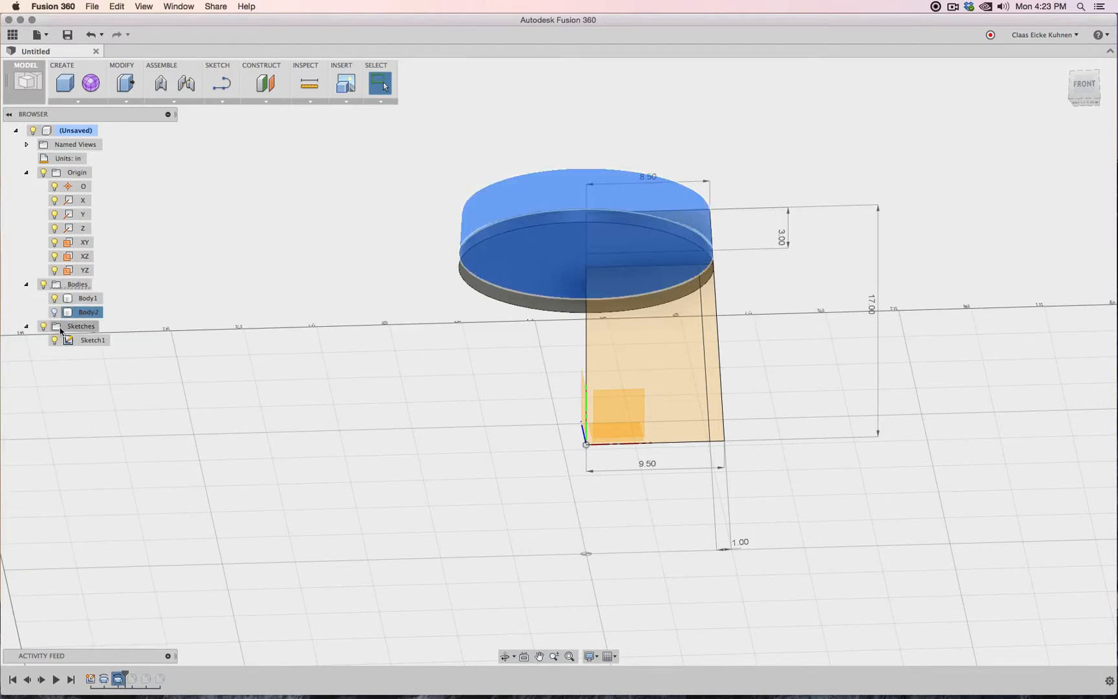
left_click(216, 477)
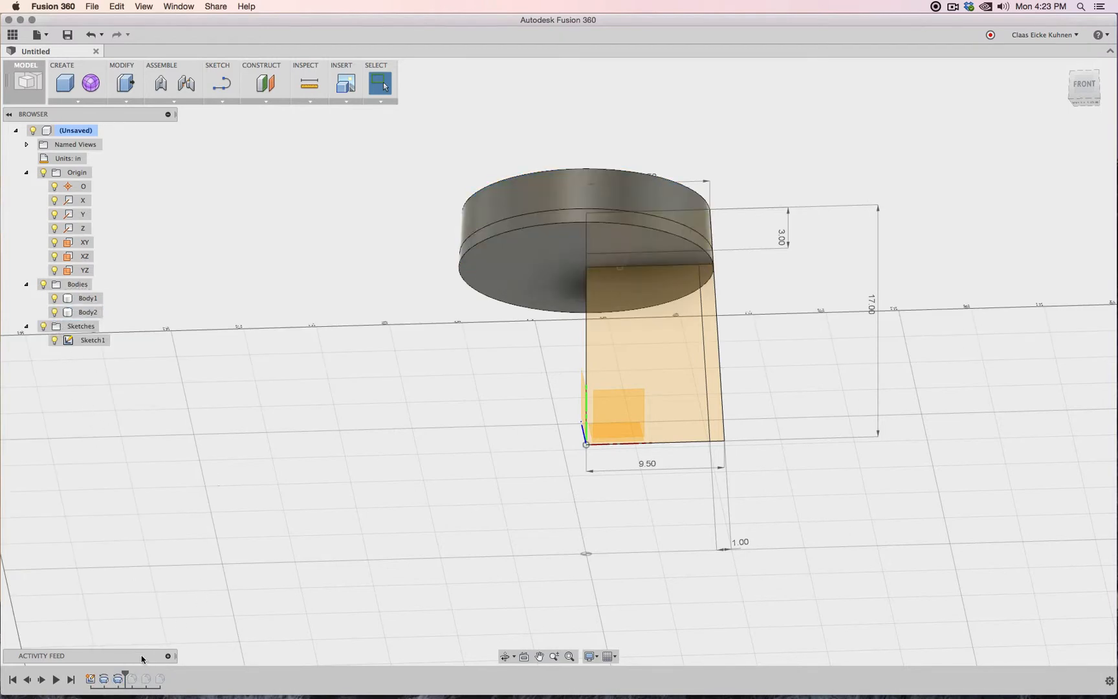
left_click_drag(123, 673, 110, 673)
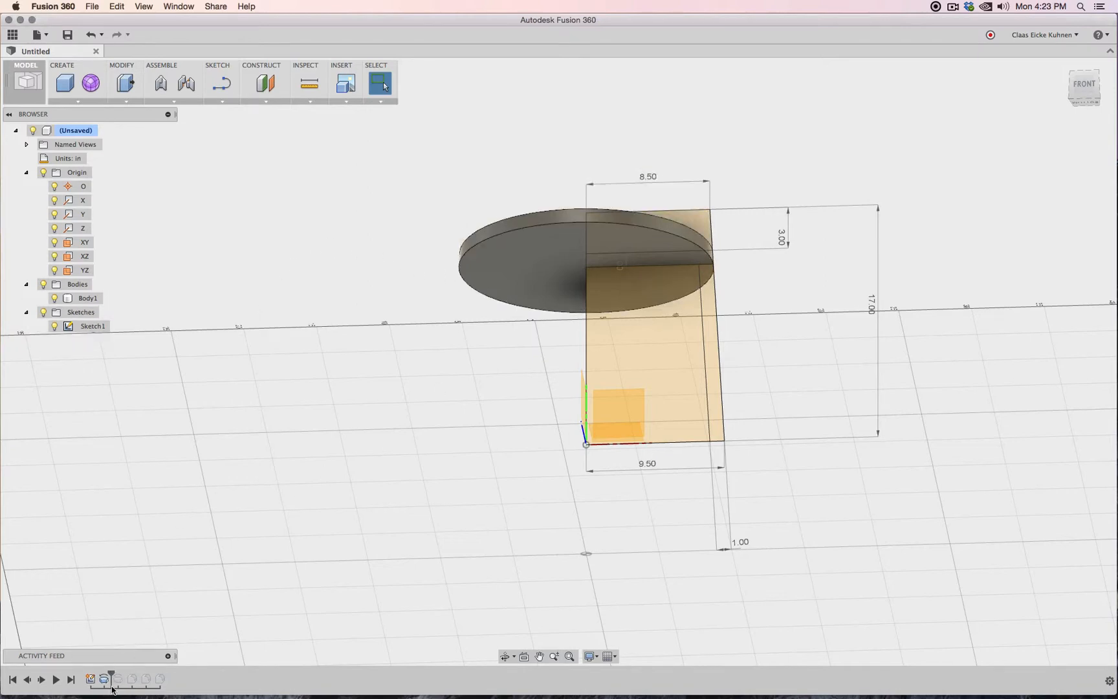
Revolve the 1 in wall strip below the dividing line 360 degrees about the vertical centre line as a new body.
left_click(128, 102)
left_click(78, 102)
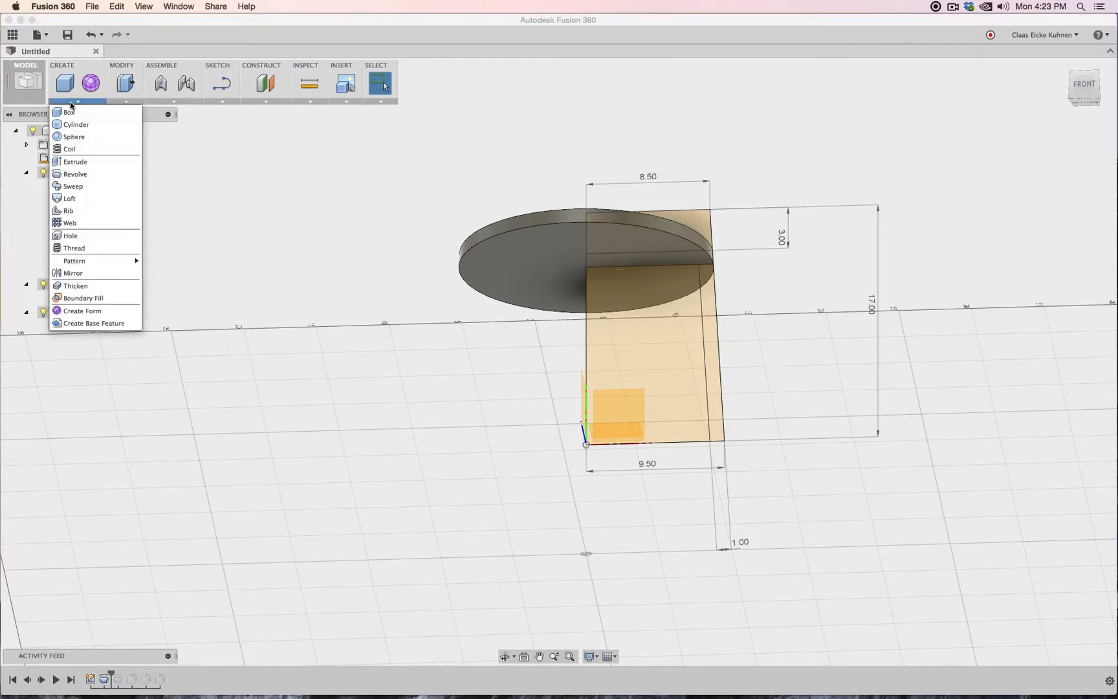
left_click(75, 175)
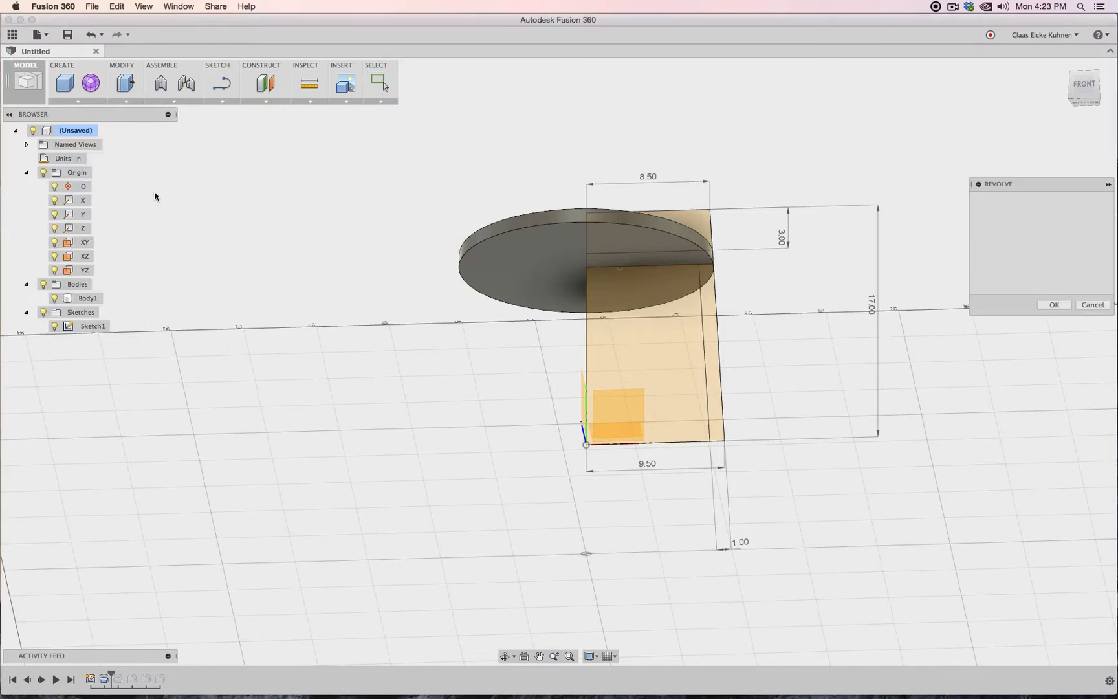
left_click(710, 320)
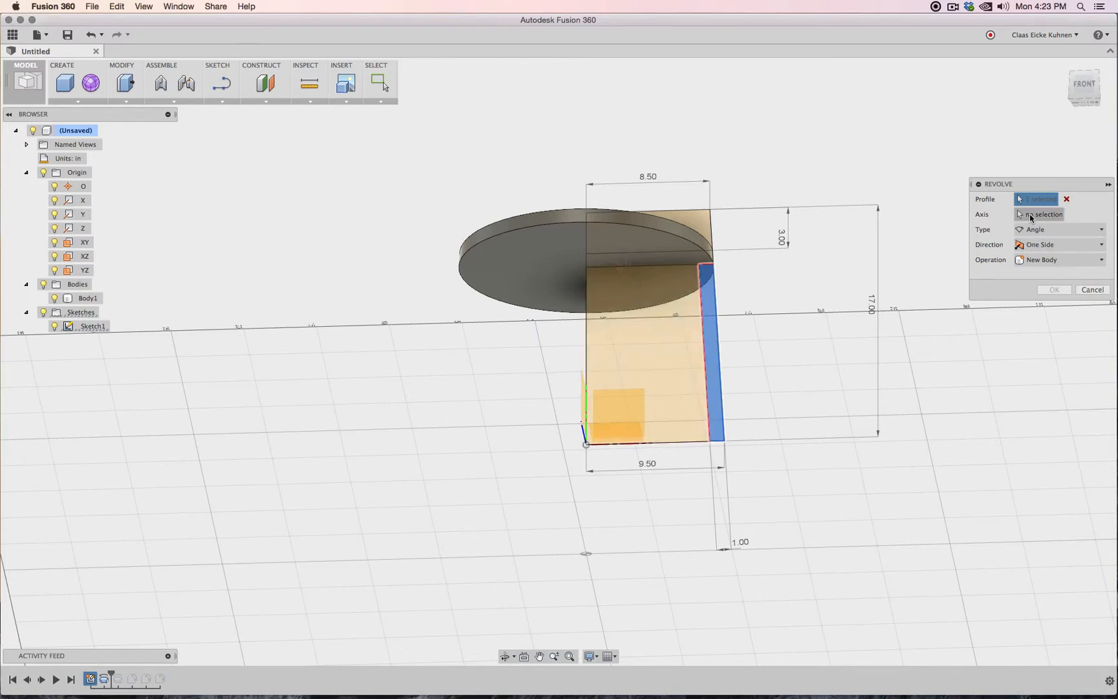
left_click(586, 341)
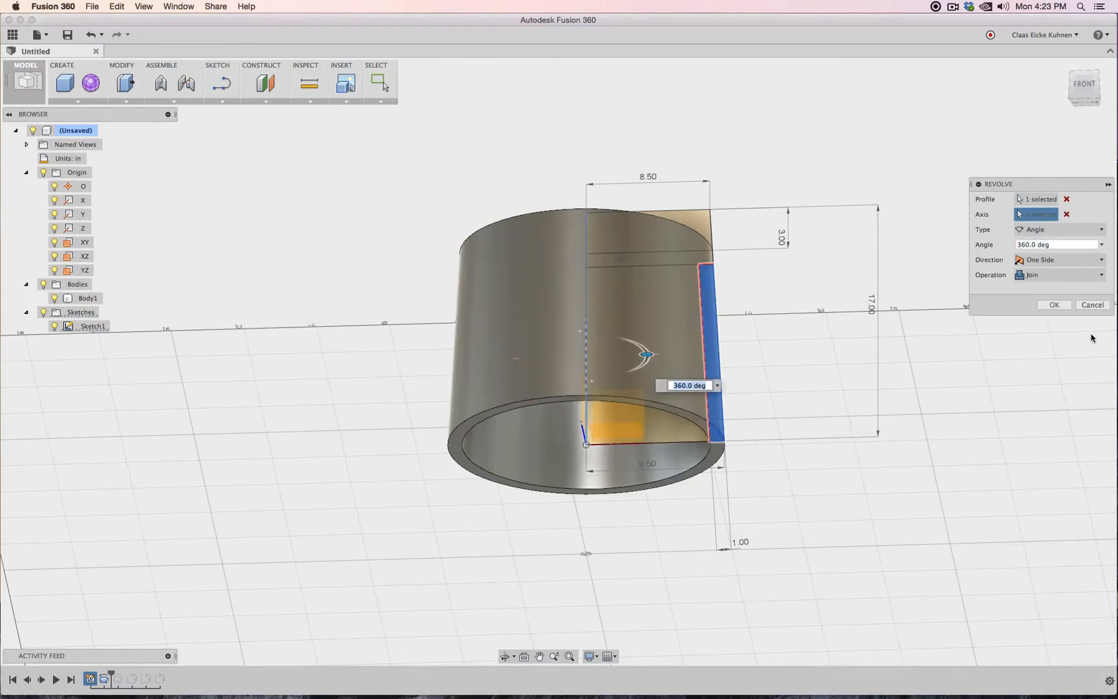
left_click(1062, 275)
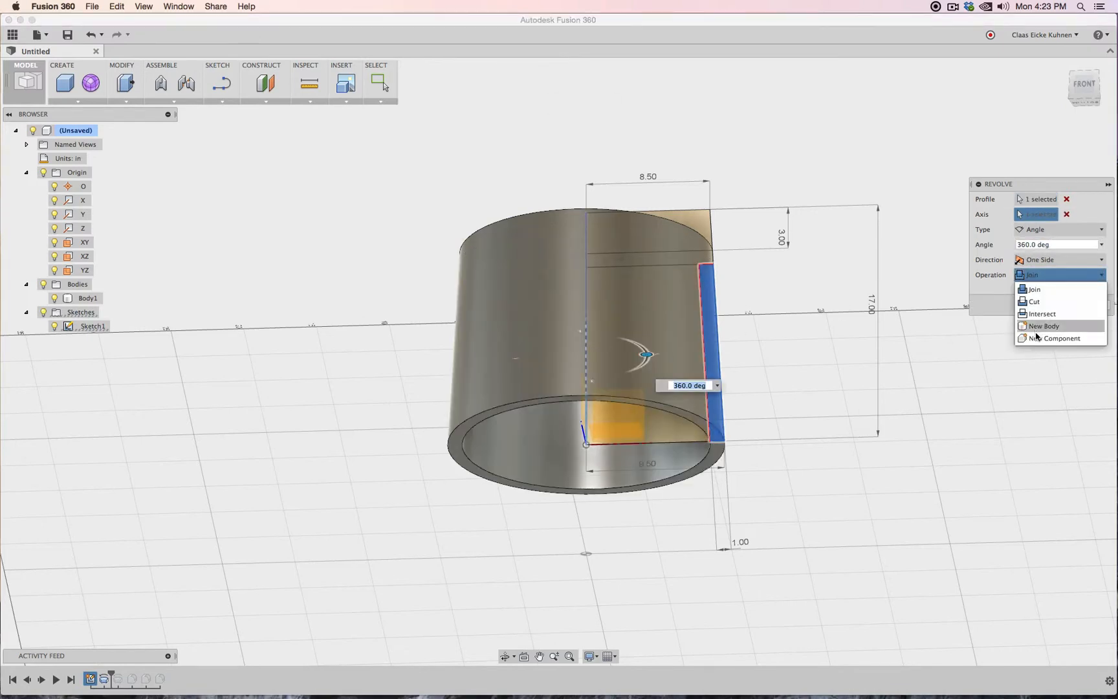
left_click(1038, 327)
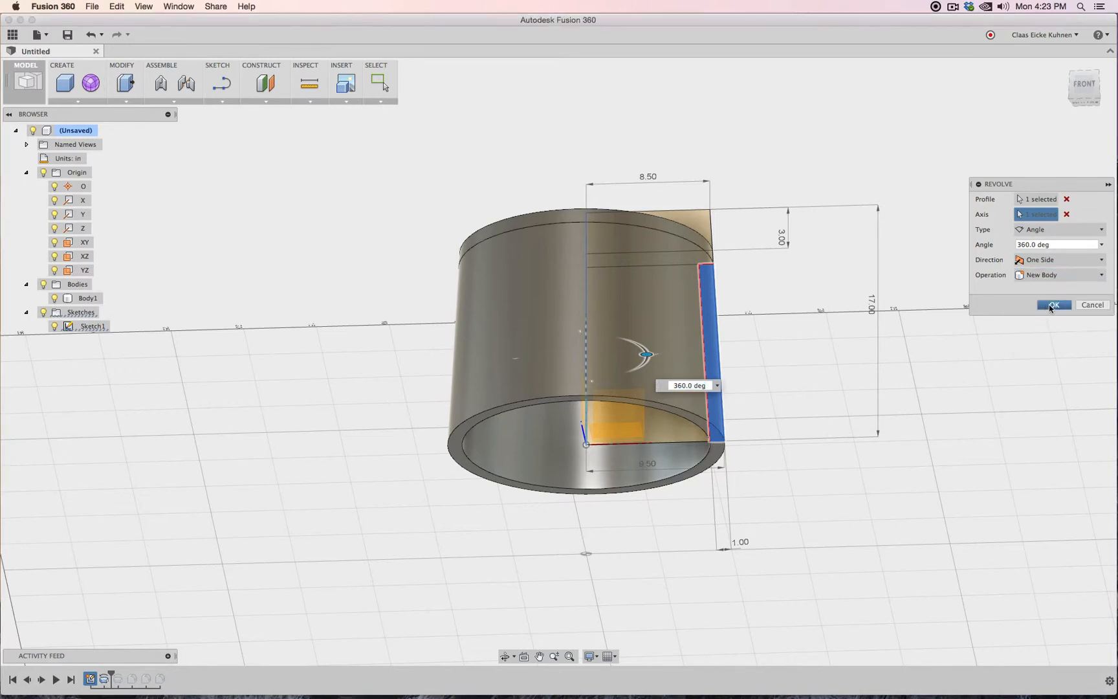
left_click(1051, 305)
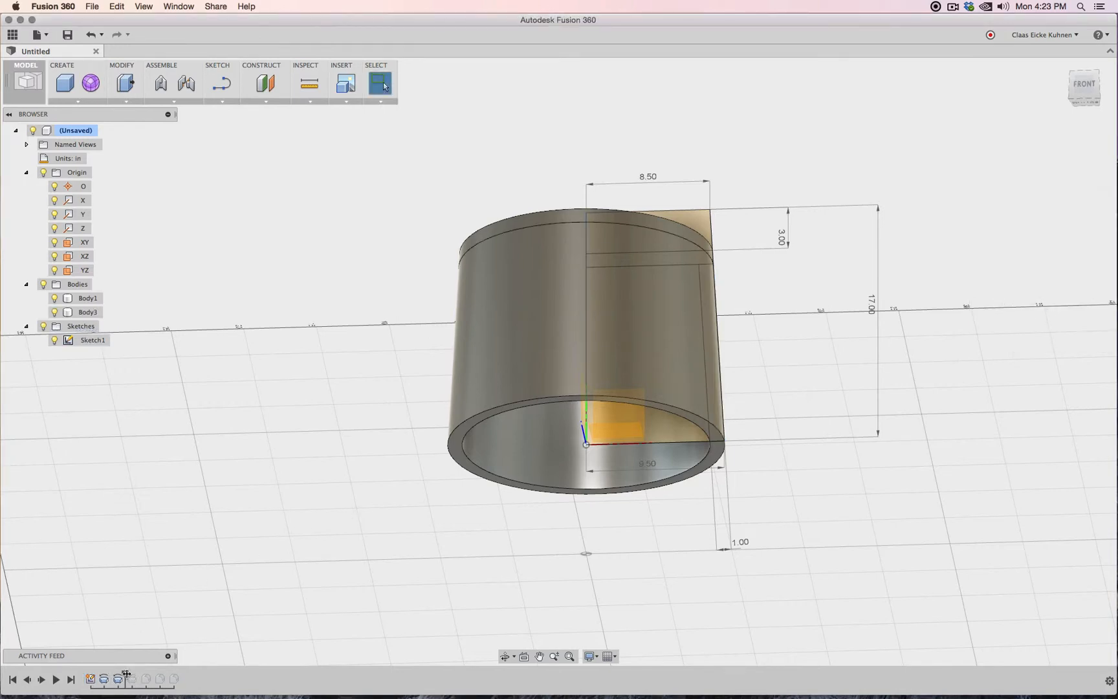
Roll the timeline forward past the upper body's features to the end, after the last fillet.
left_click_drag(126, 675, 154, 675)
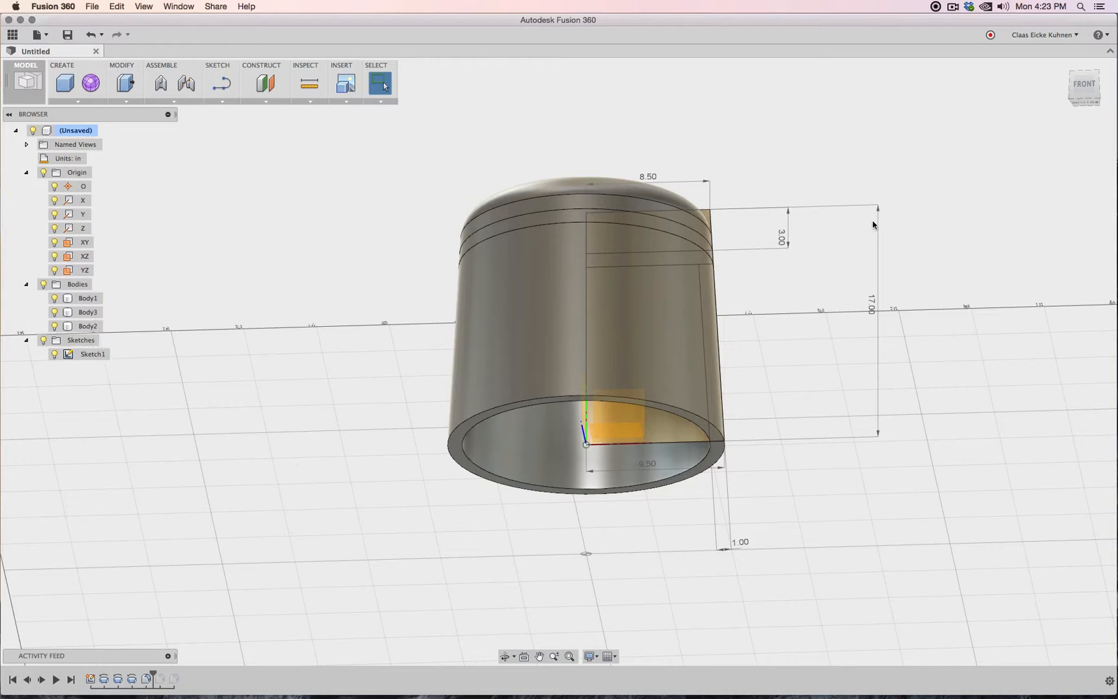
left_click_drag(1087, 92, 1021, 138)
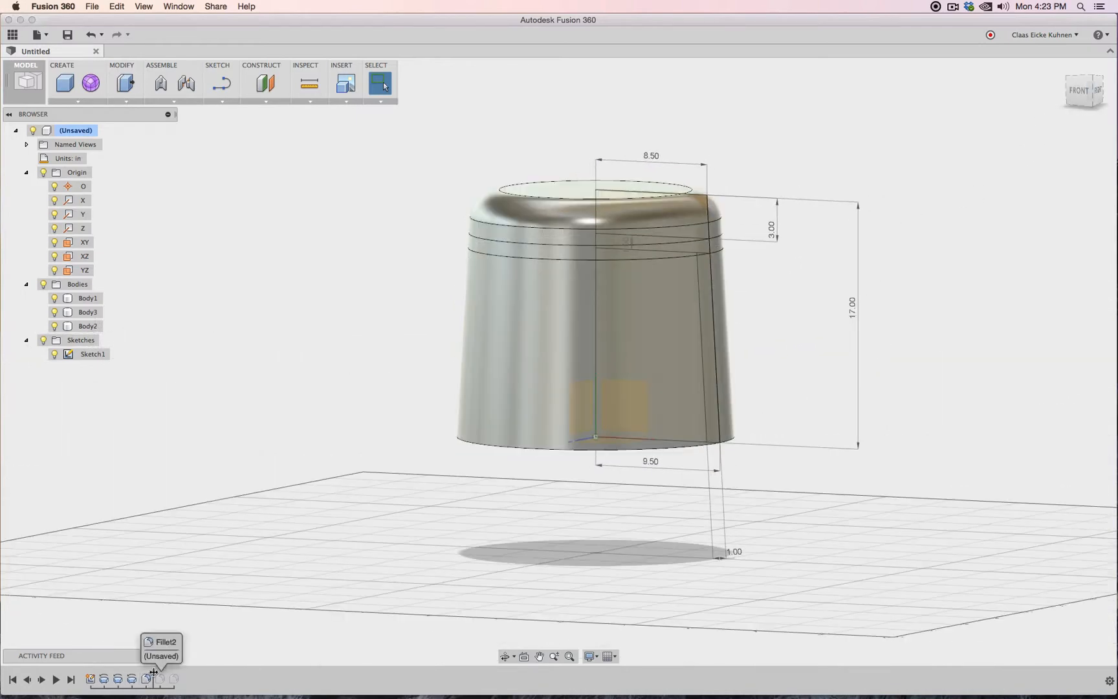
left_click_drag(153, 675, 185, 670)
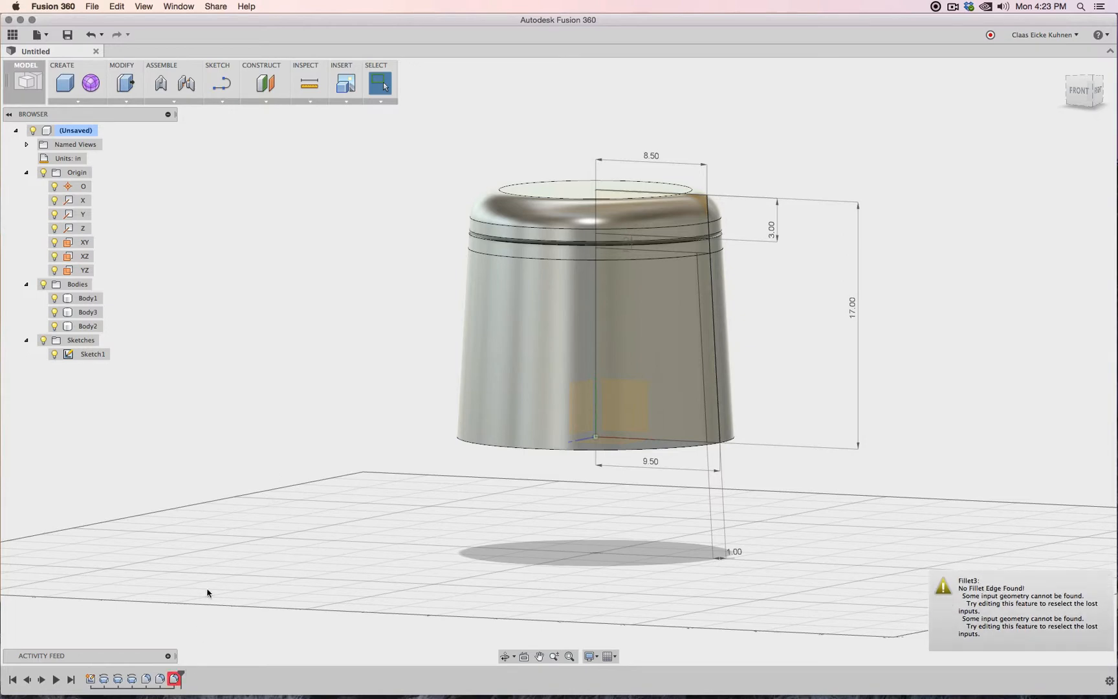
right_click(175, 680)
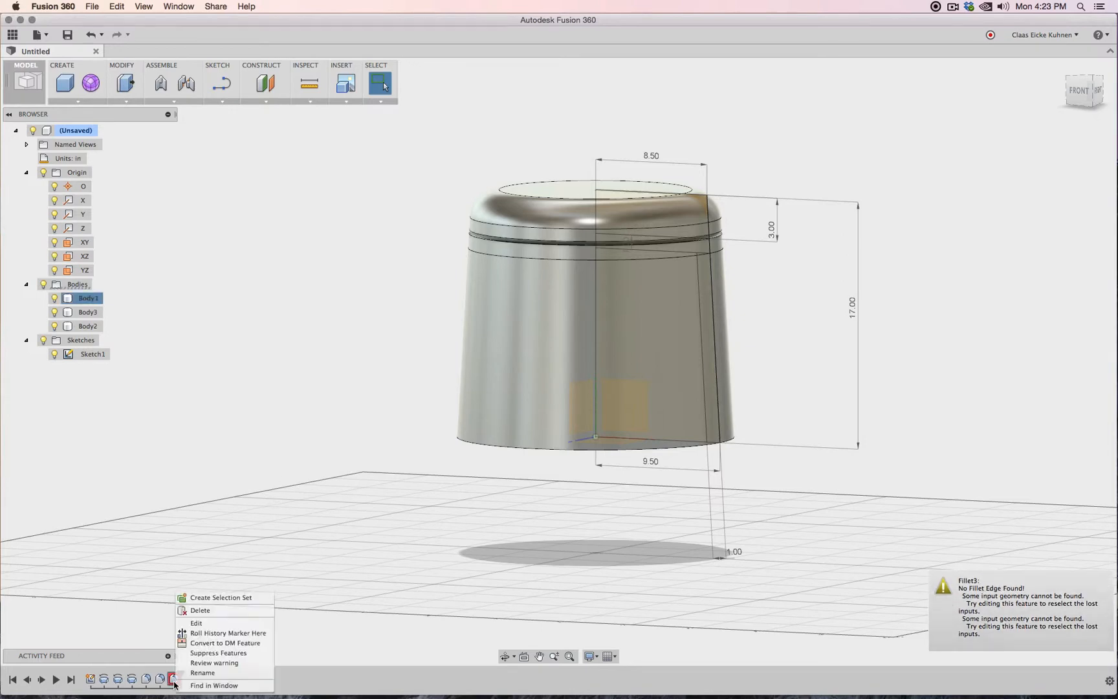
left_click(201, 625)
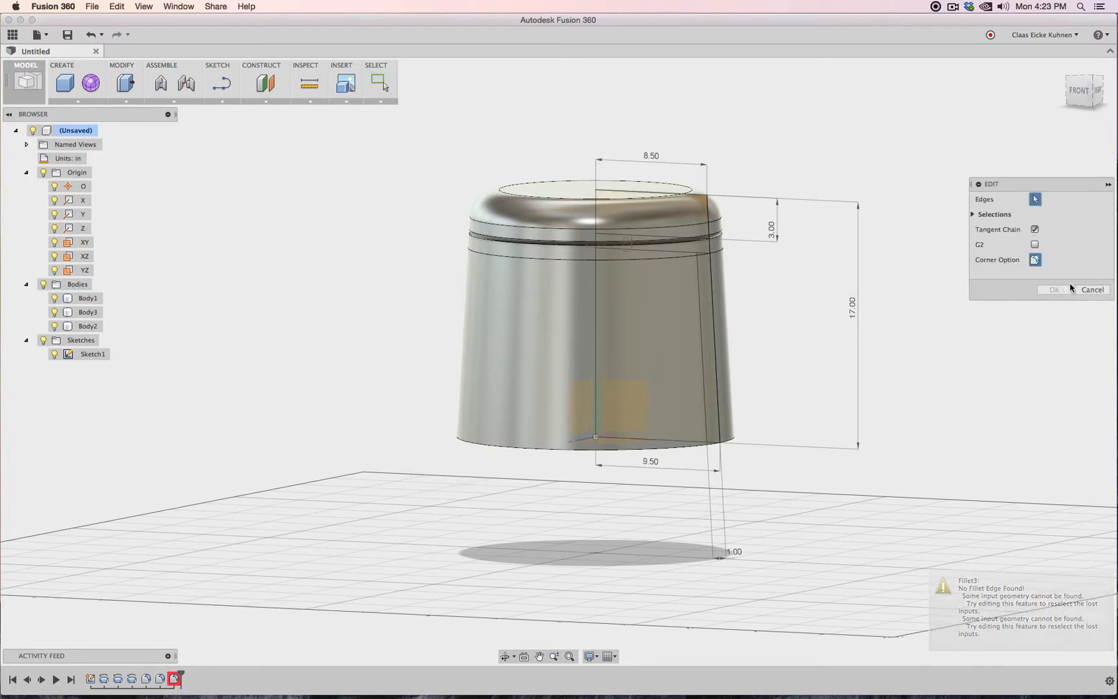
left_click(1092, 290)
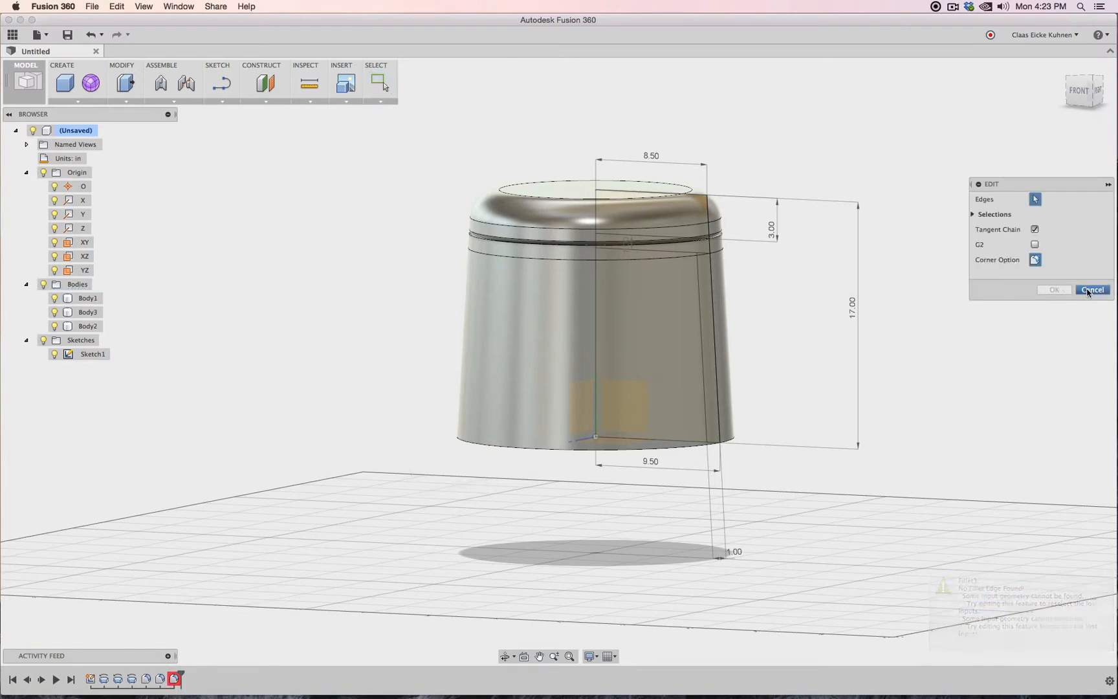
Delete the broken last fillet from the timeline and hide the upper body Body2.
right_click(175, 680)
left_click(220, 612)
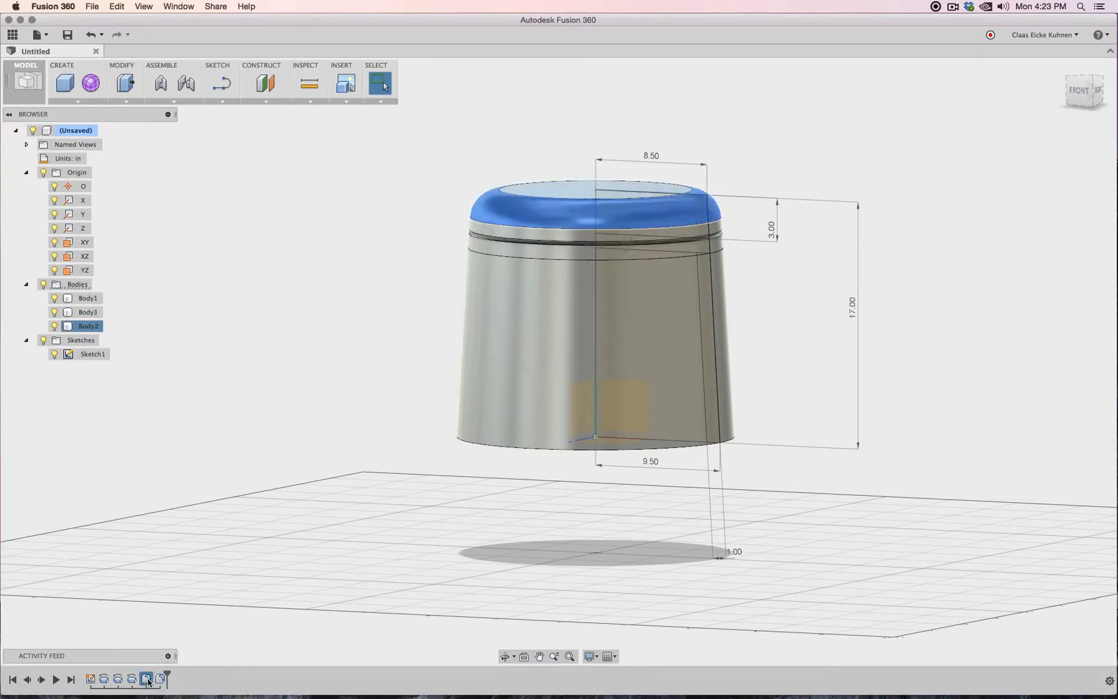
left_click(55, 326)
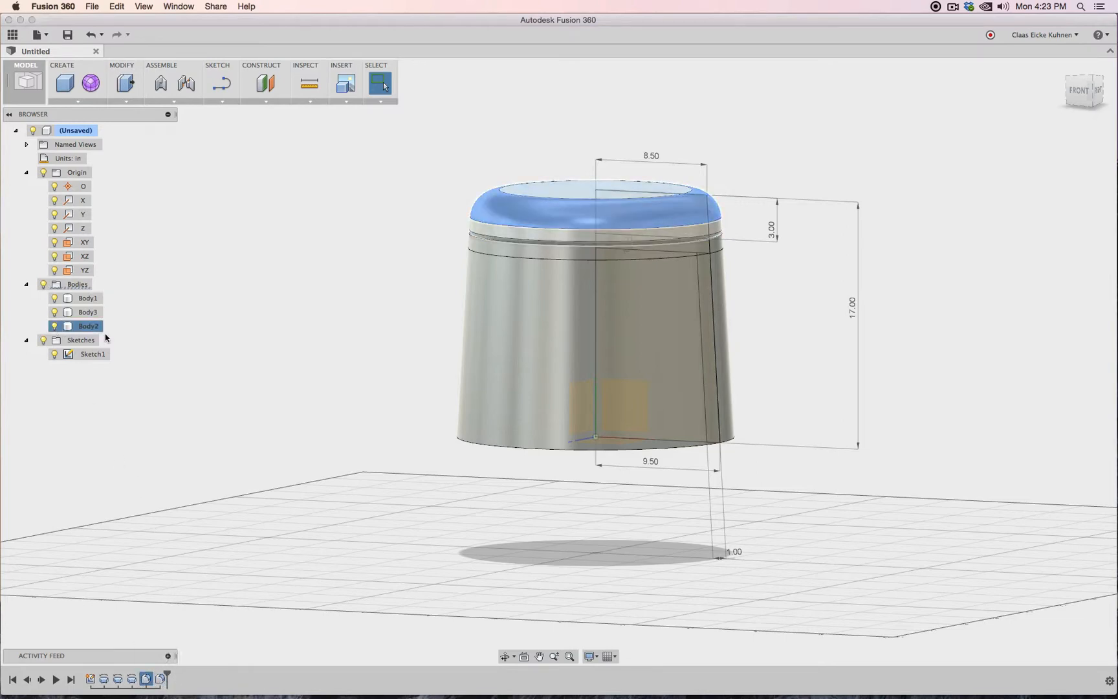
left_click(331, 231)
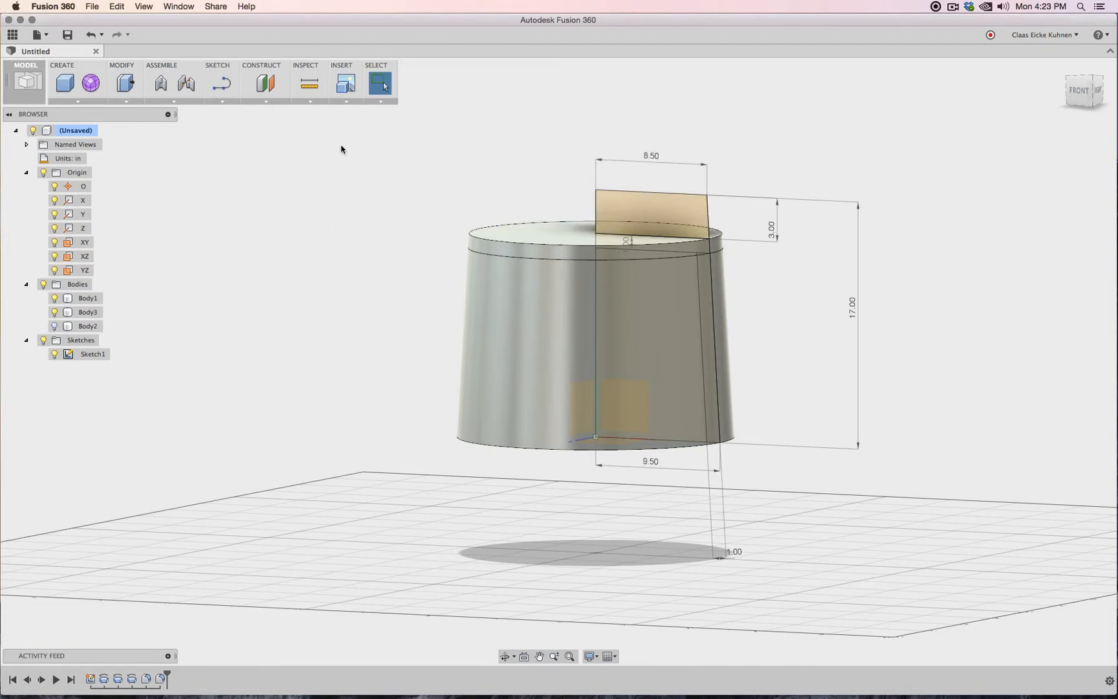
Fillet all the edges of the two visible lower bodies, Body1 and Body3, with a constant radius of 0.1 in.
left_click(126, 101)
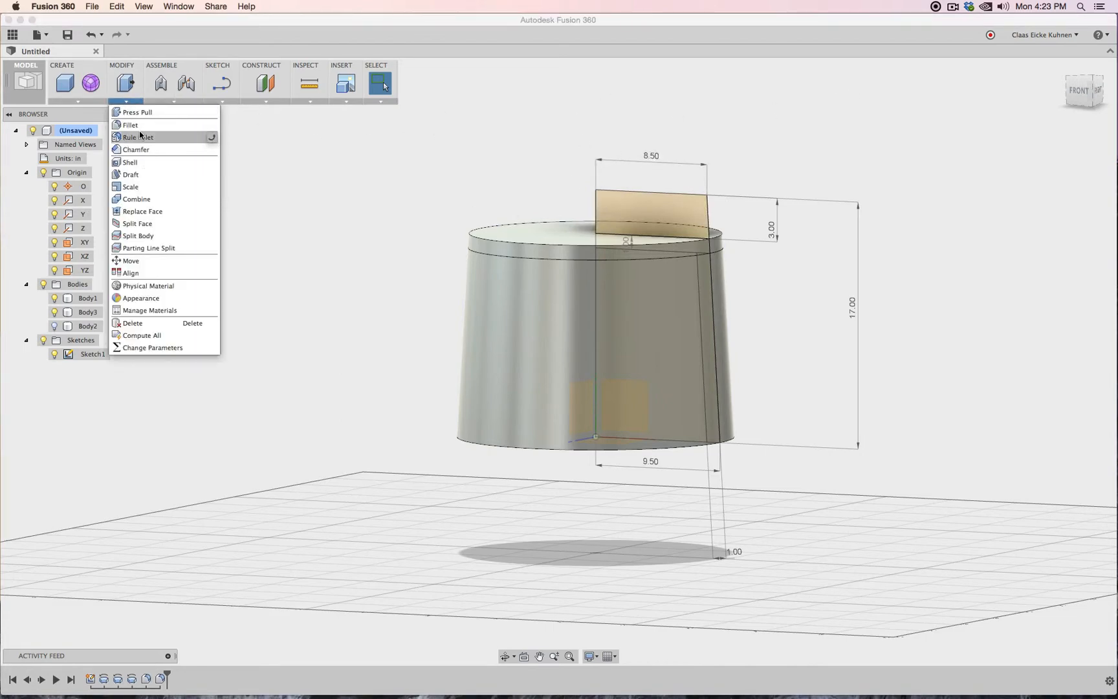
left_click(137, 125)
left_click_drag(387, 160, 841, 546)
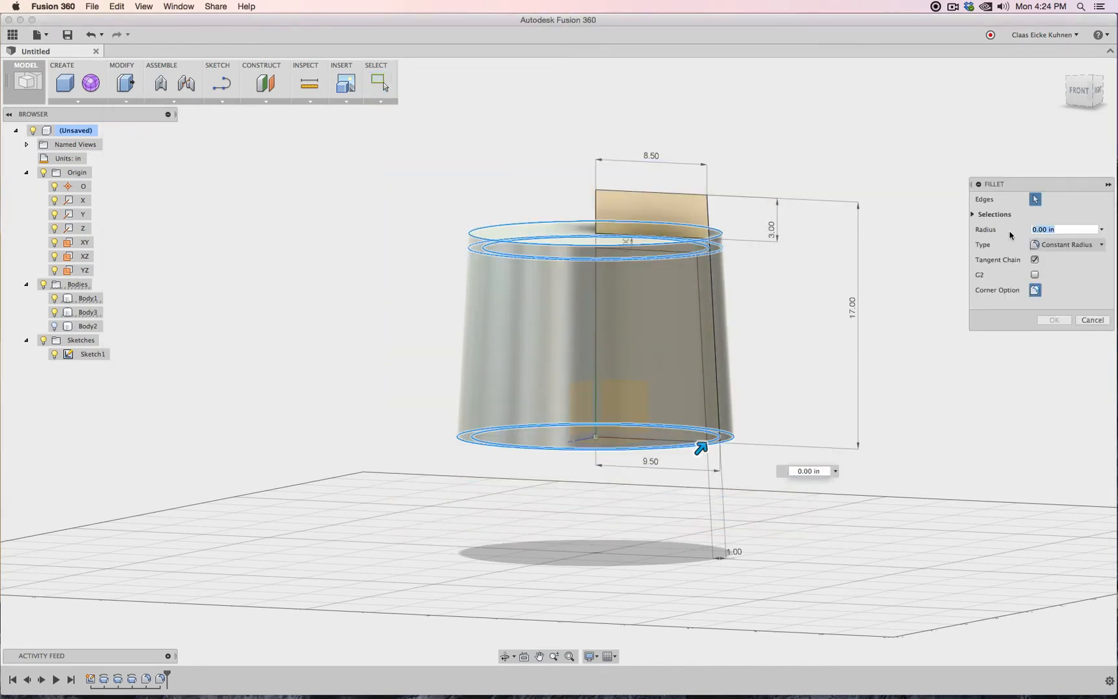
middle_click_drag(1075, 96, 1082, 138, "shift")
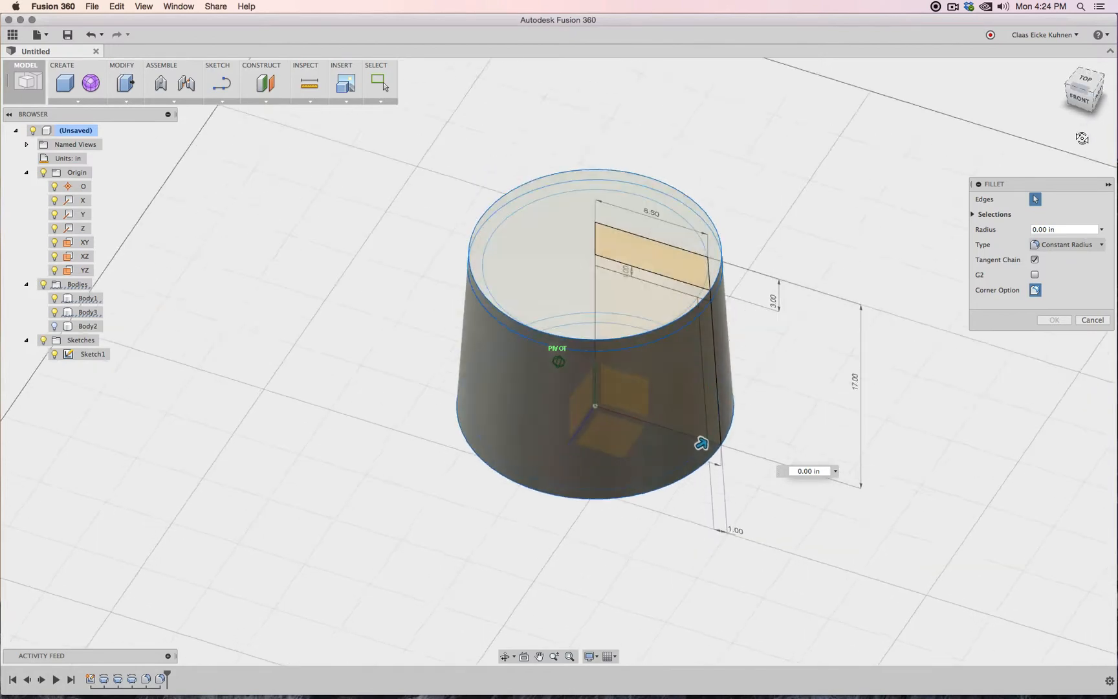
mouse_move(1082, 138)
left_mouse_down()
mouse_move(1079, 67)
mouse_move(1080, 97)
left_mouse_up()
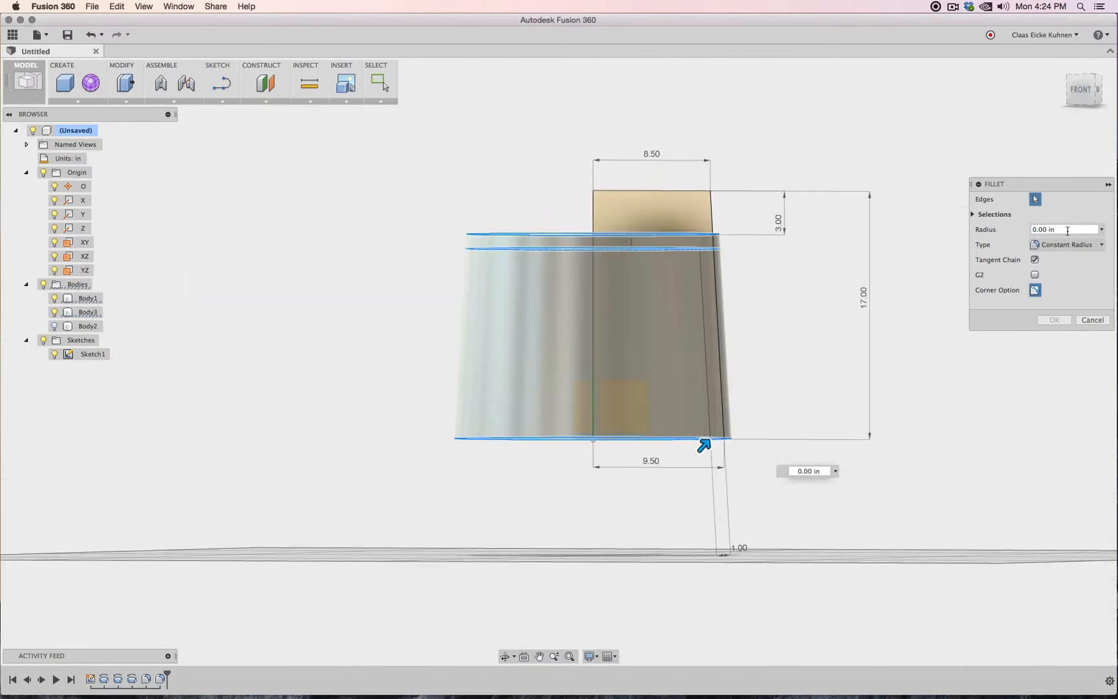
left_click(1068, 230)
type(".1")
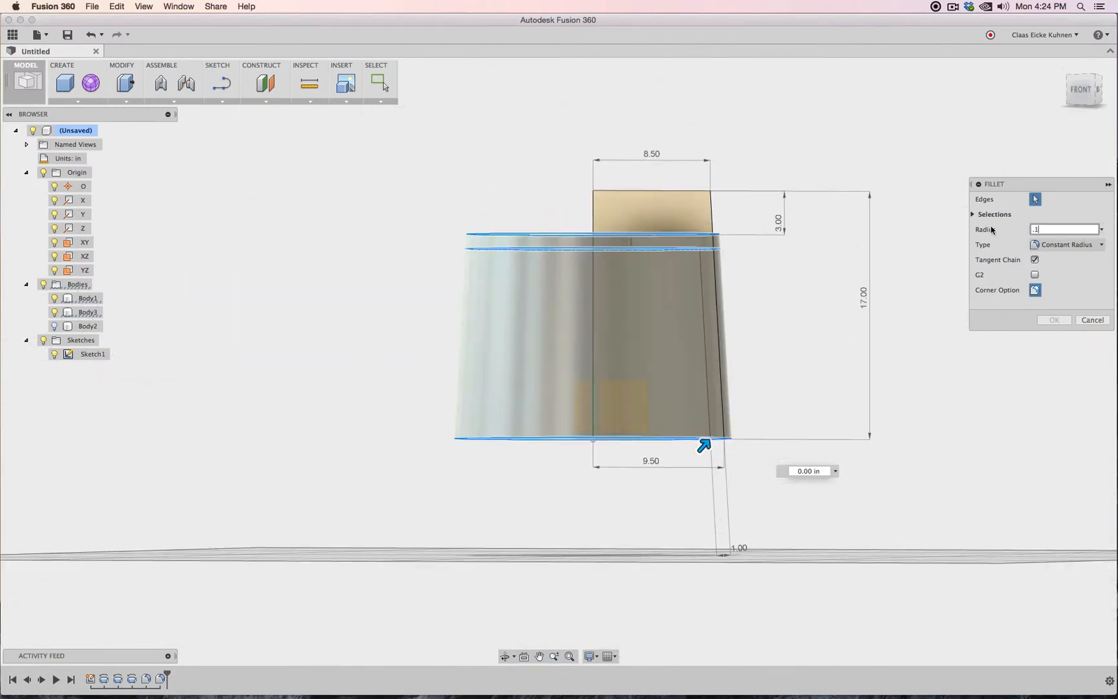
key("Return")
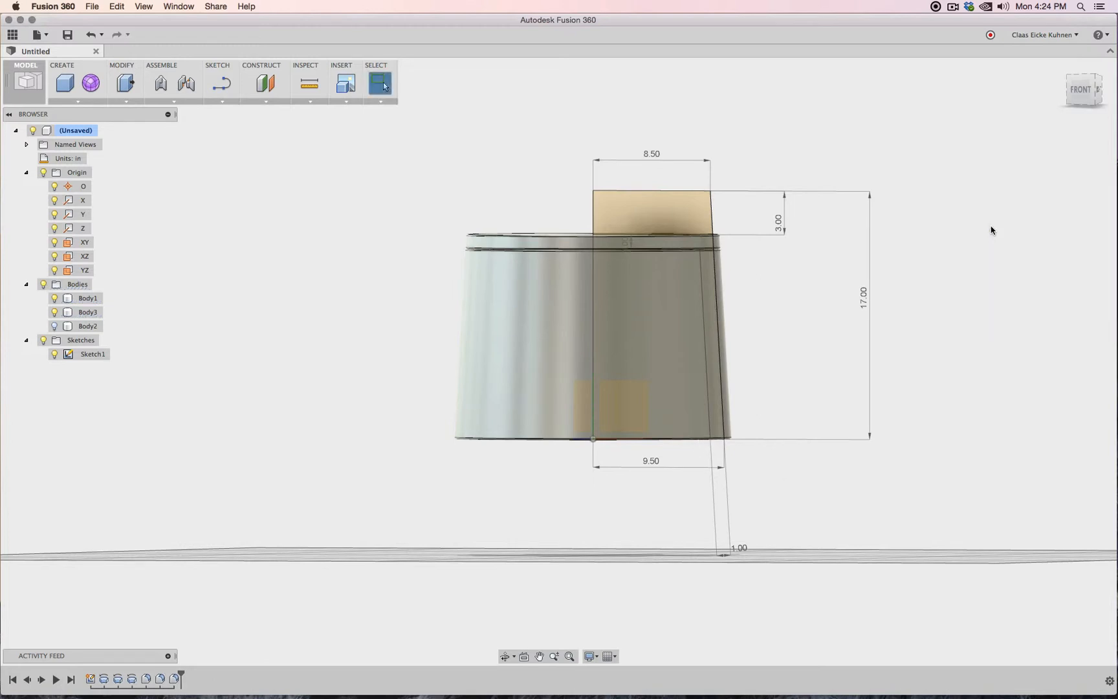
Show the upper body Body2 again, hide all sketches and view the model from the front.
left_click(55, 327)
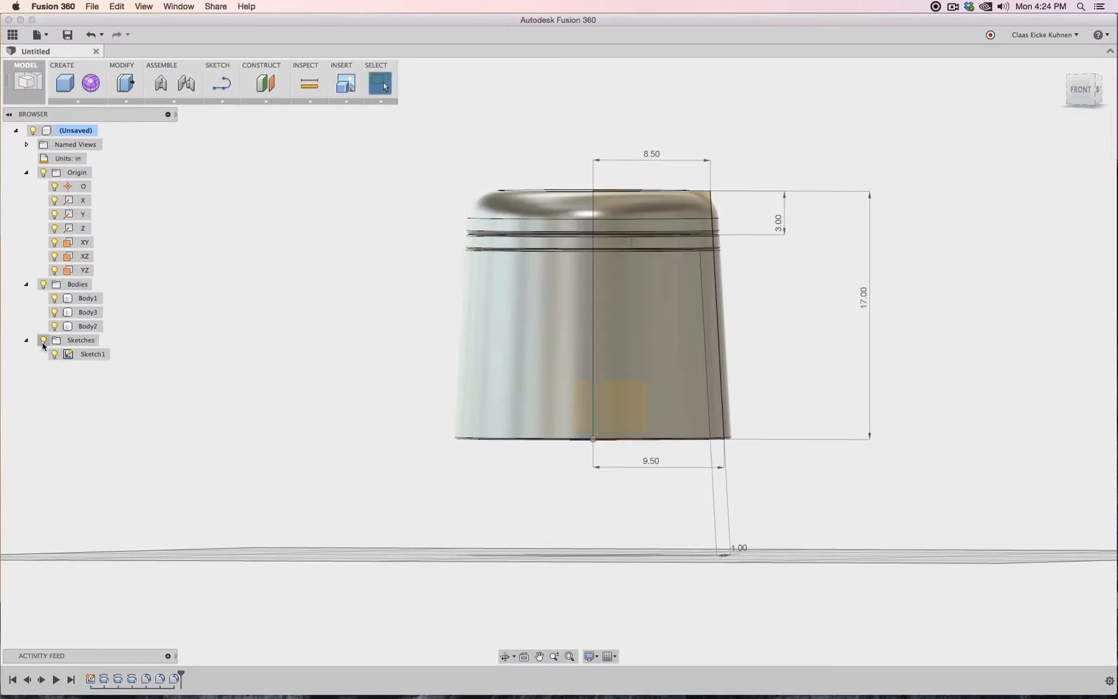
left_click(43, 340)
left_click(1085, 92)
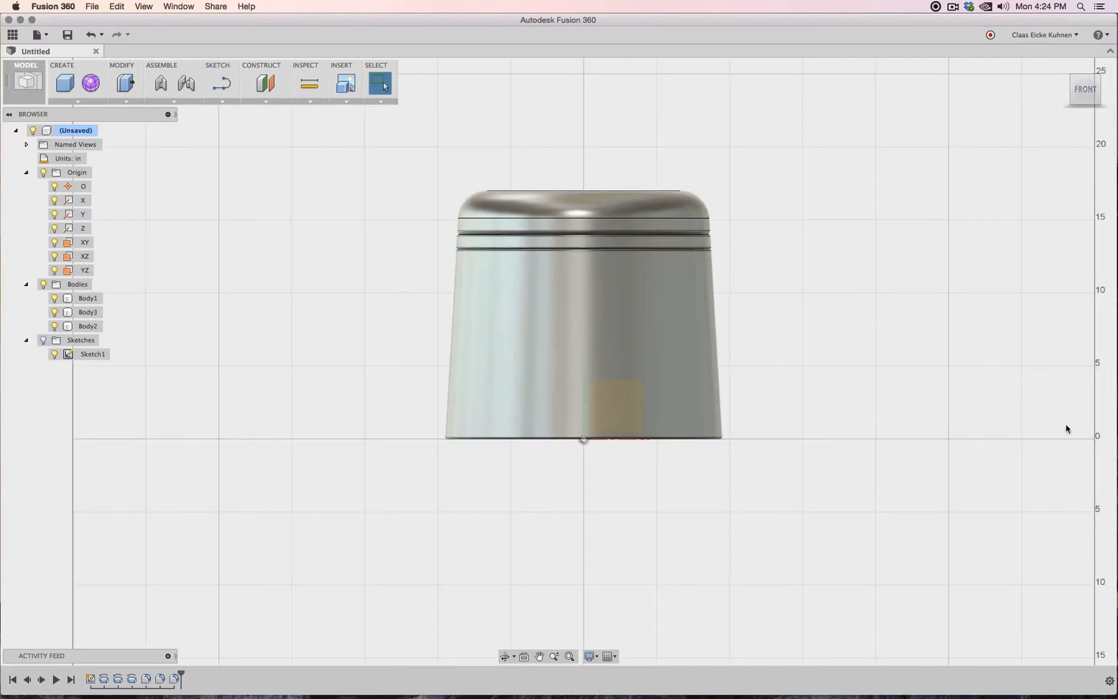
Change the visual style to Shaded so the model displays without edge lines.
scroll(823, 270, "up", 4)
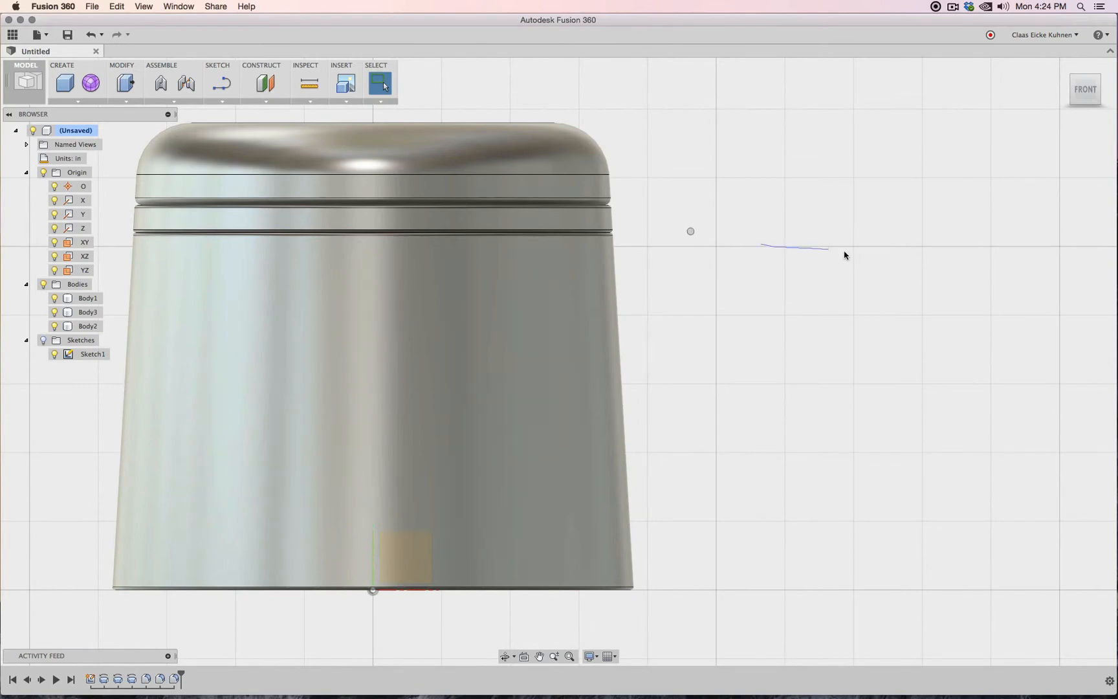
left_click(585, 181)
left_click(945, 121)
left_click_drag(1085, 92, 1075, 114)
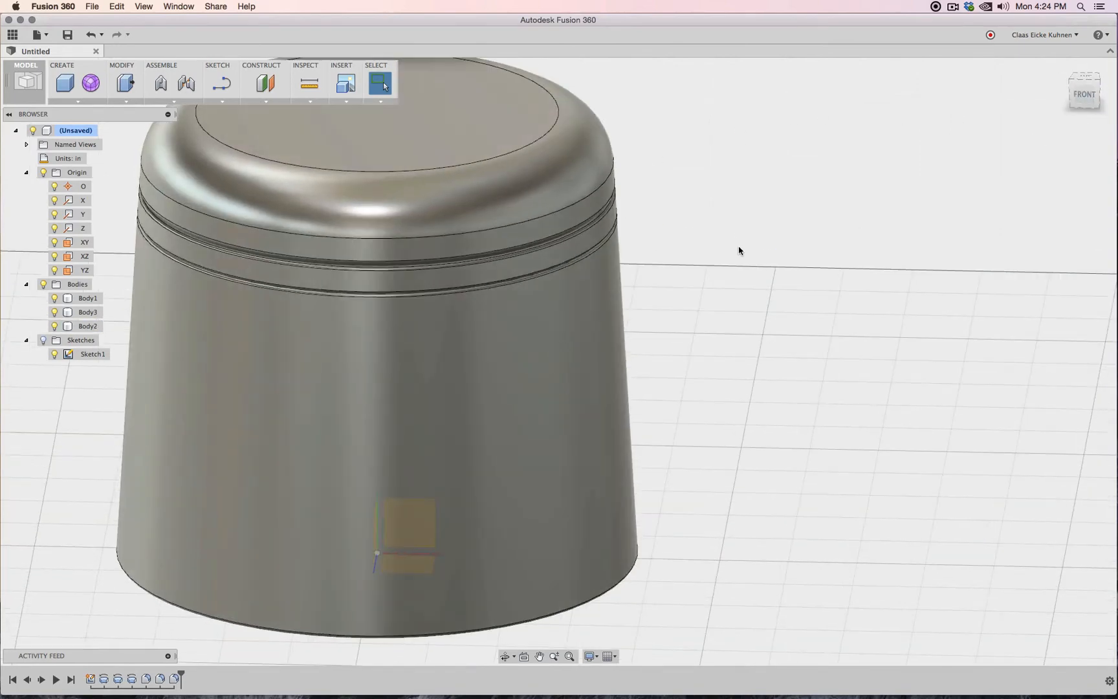
middle_click_drag(744, 249, 938, 265)
scroll(936, 264, "down", 1)
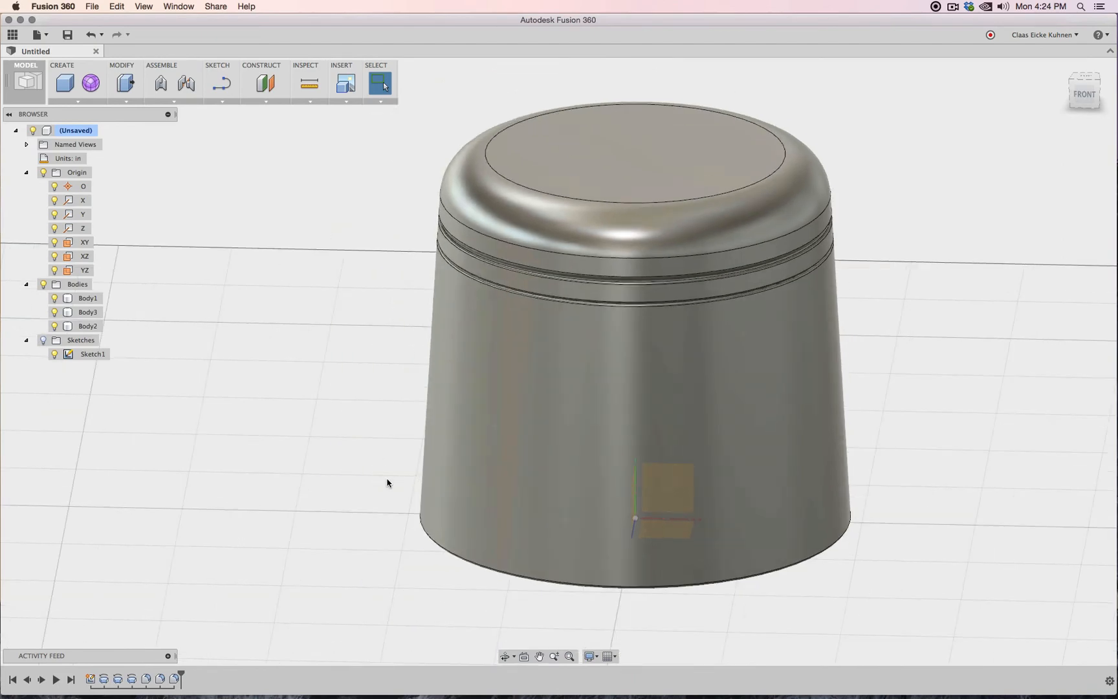
left_click(596, 657)
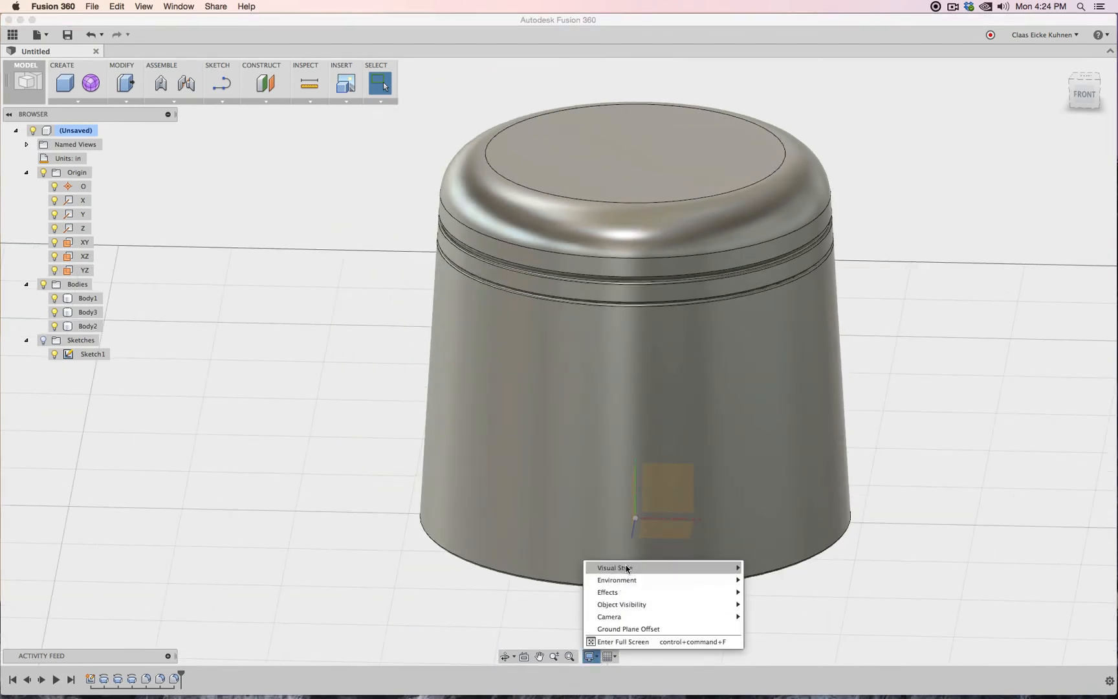
mouse_move(651, 568)
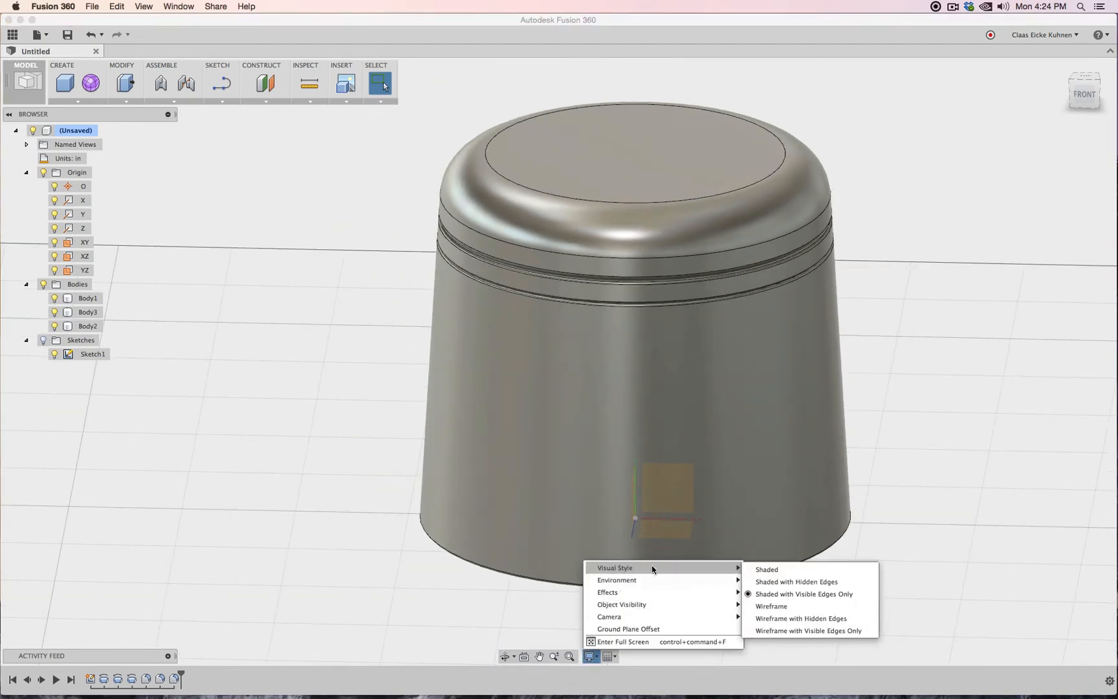
left_click(808, 573)
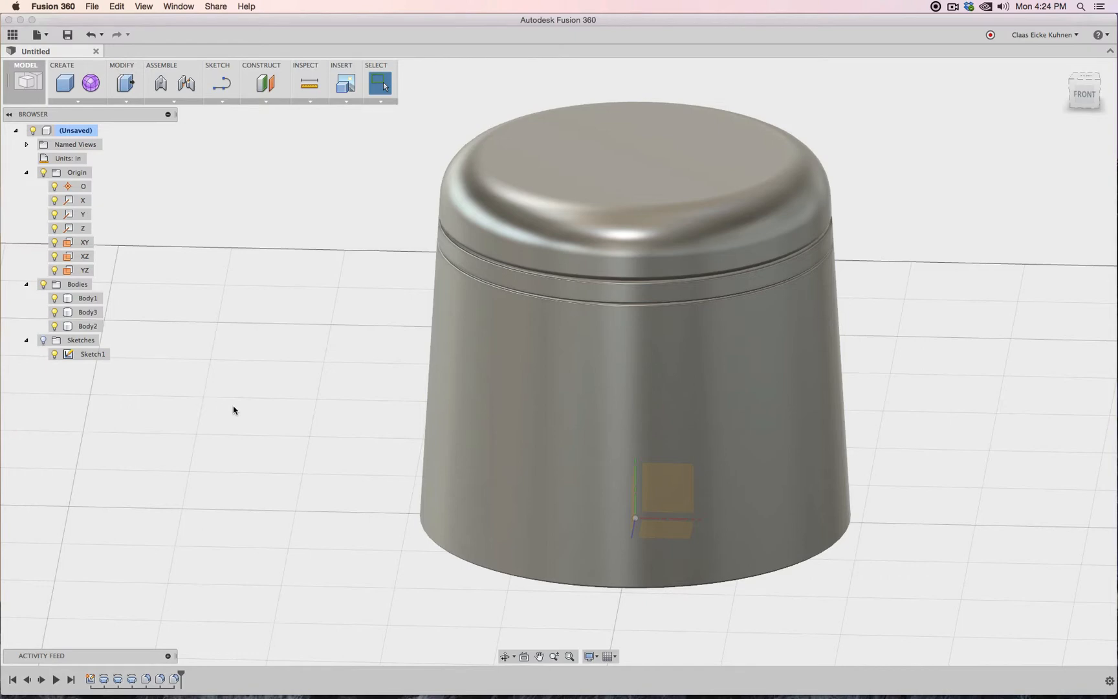
Rename the last fillet feature in the timeline as Round Wood.
left_click(1085, 95)
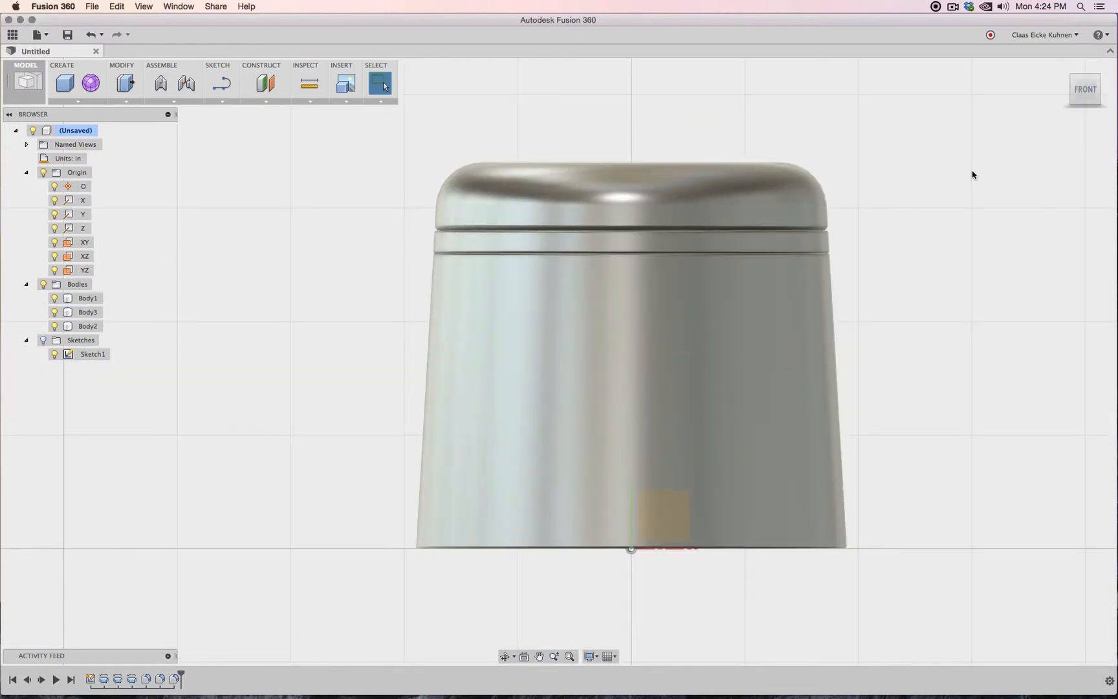
left_click(176, 679)
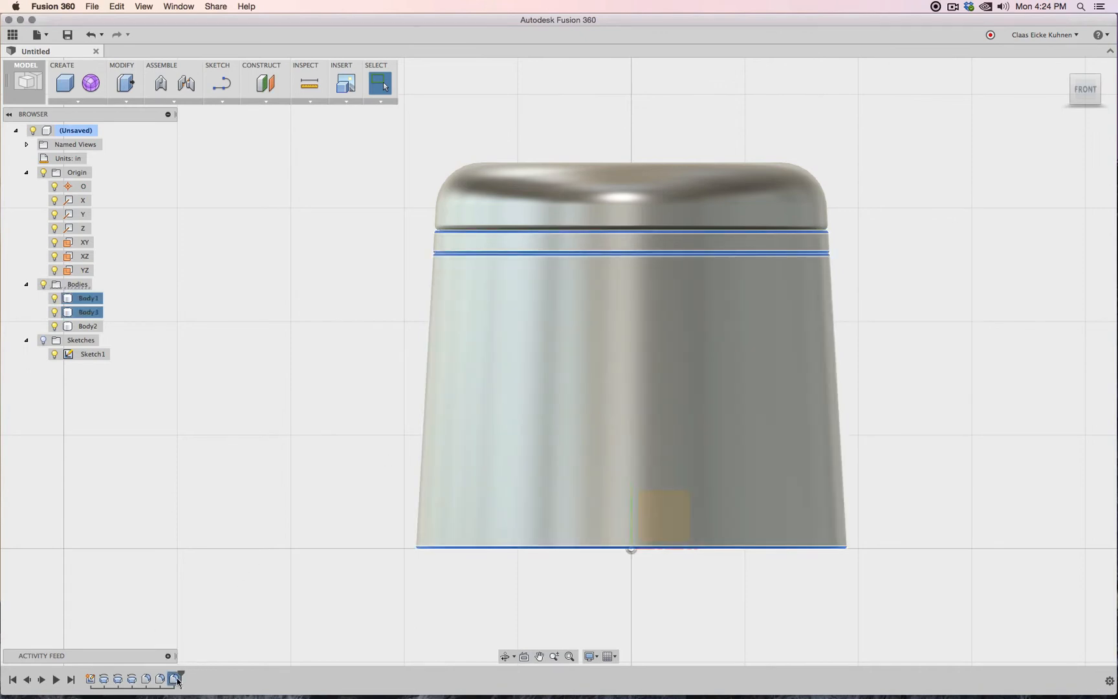
right_click(178, 680)
left_click(188, 682)
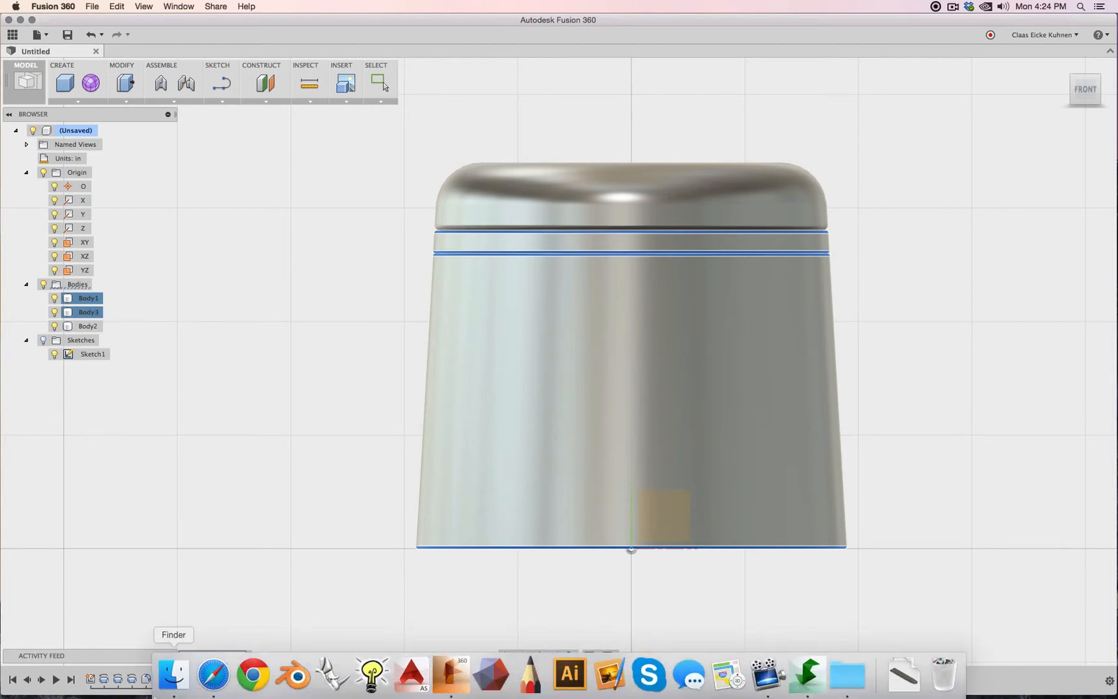
type("Round Wood")
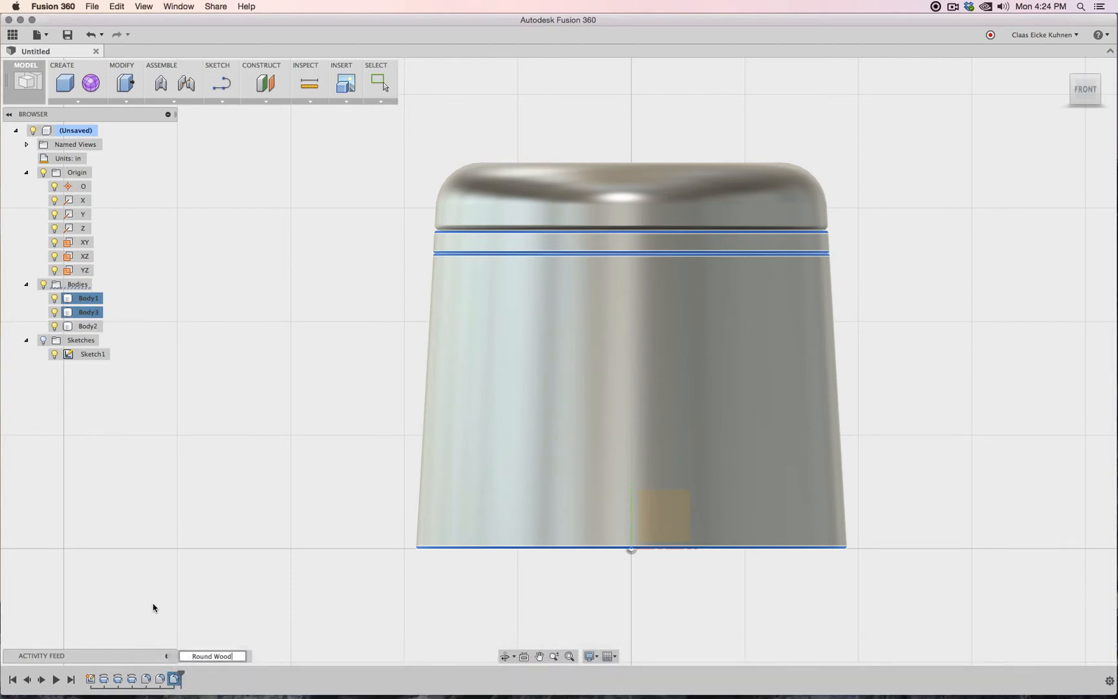
key("Return")
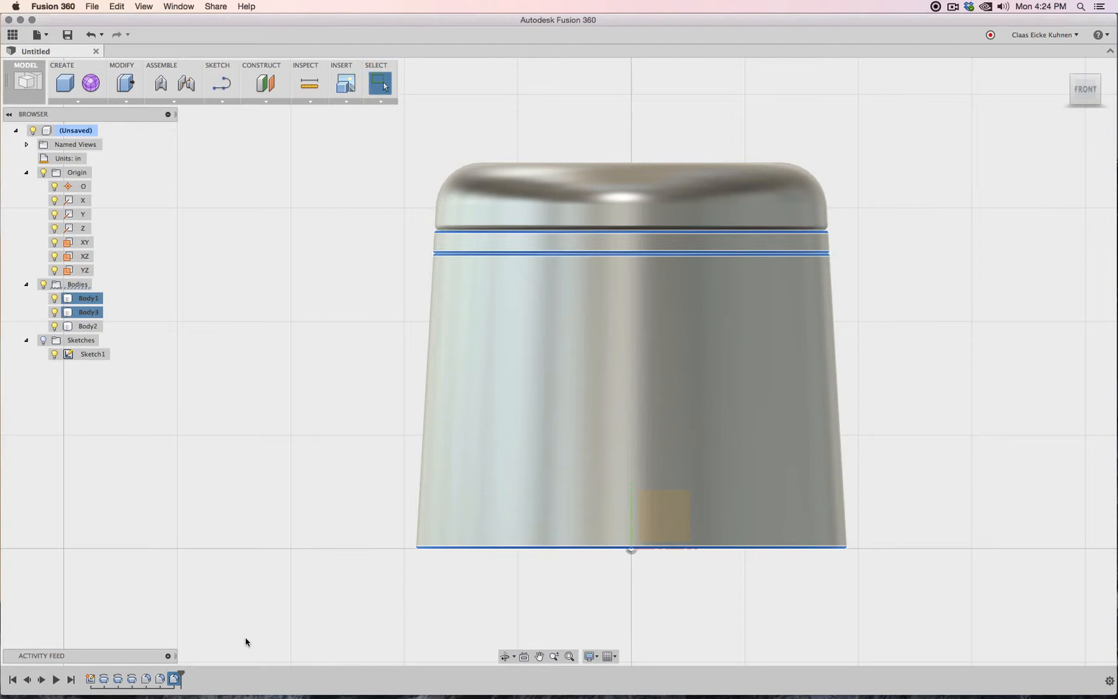
Edit the Round Wood fillet in the timeline and set its radius to 0.05 in.
left_click(228, 610)
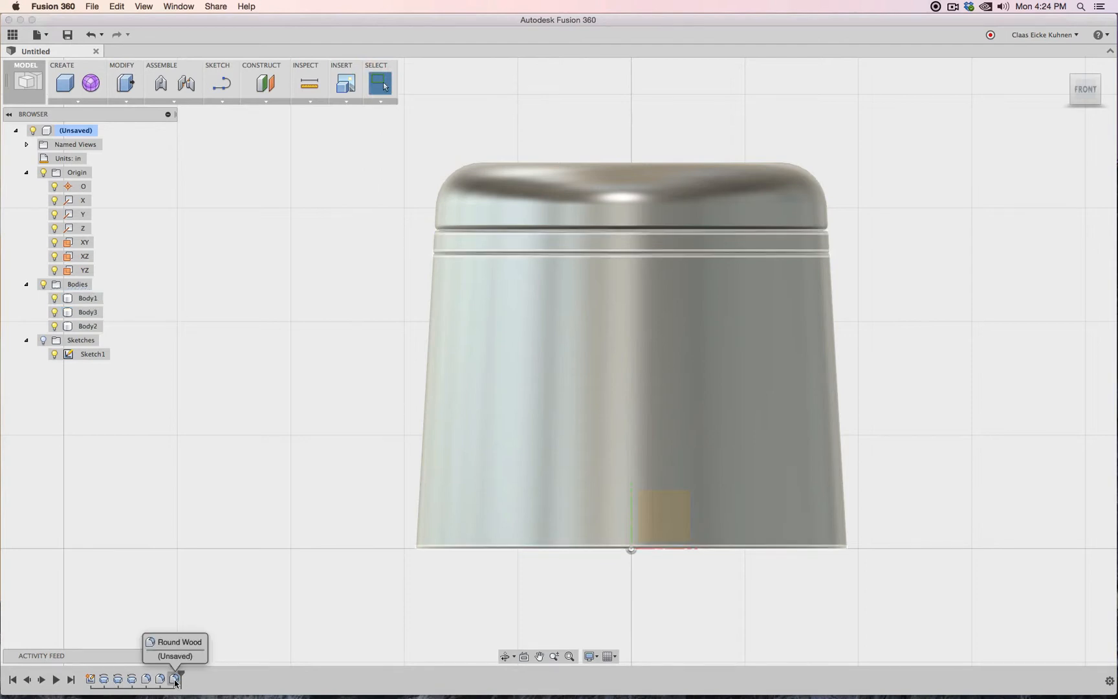
left_click(174, 681)
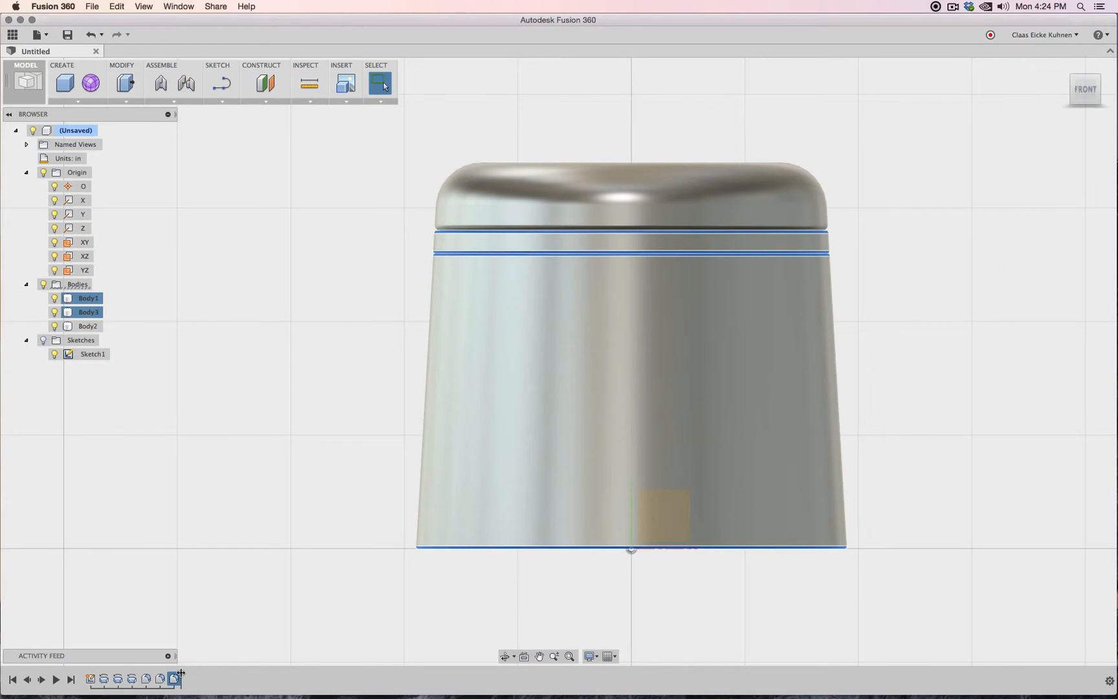
left_click_drag(1084, 91, 1058, 119)
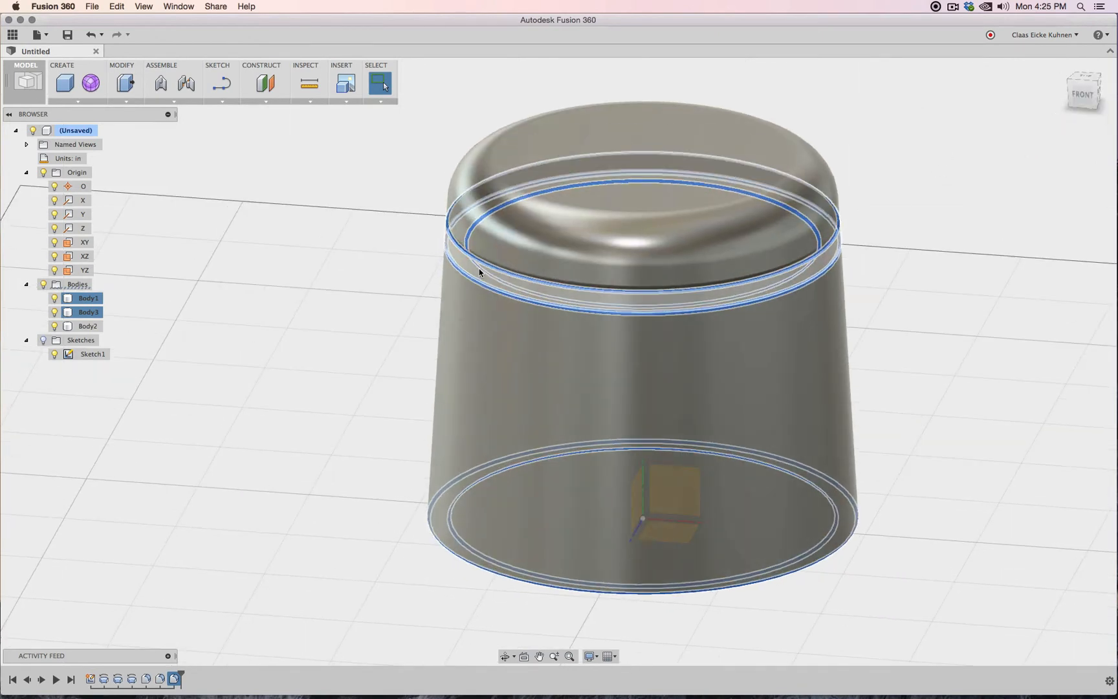
right_click(174, 680)
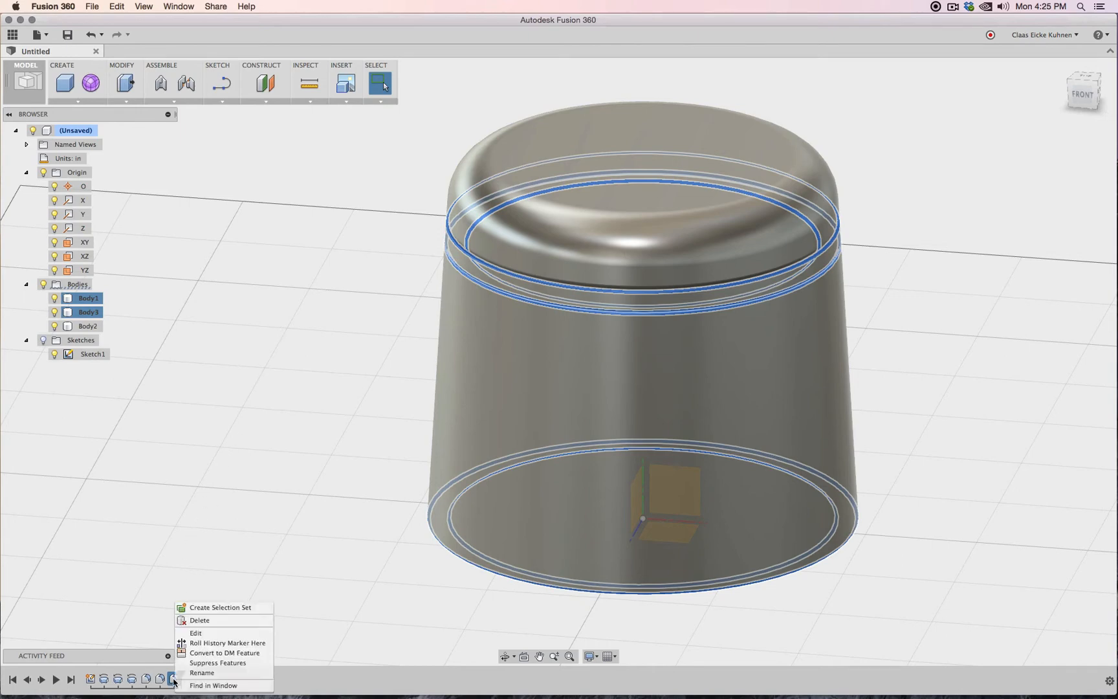
left_click(213, 633)
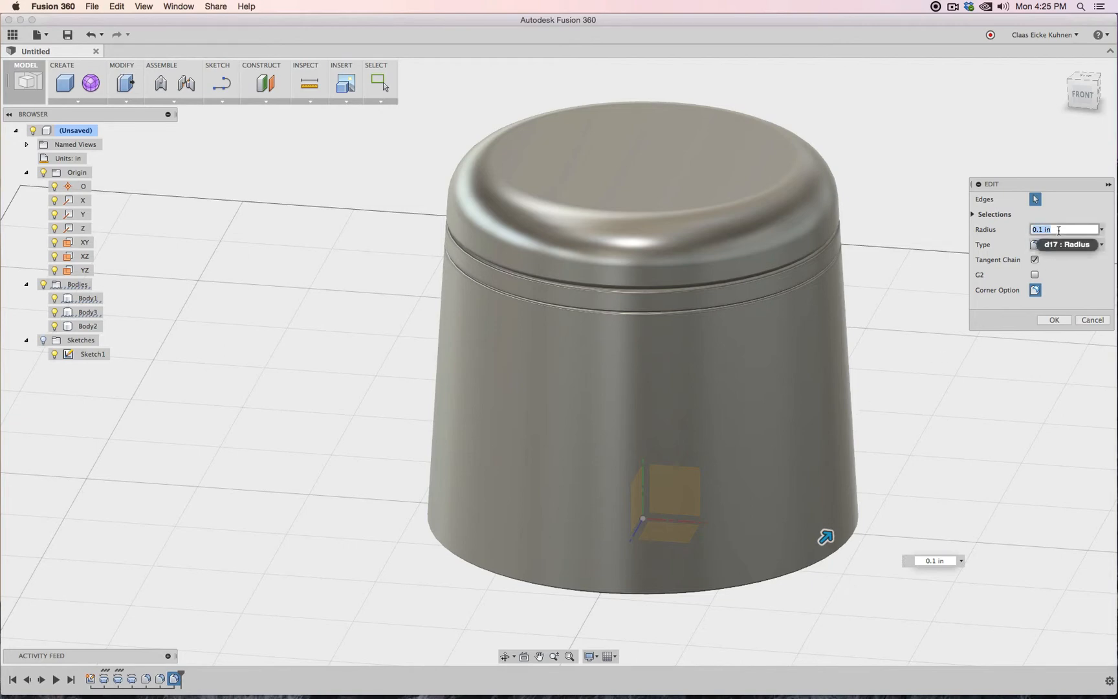
type("05")
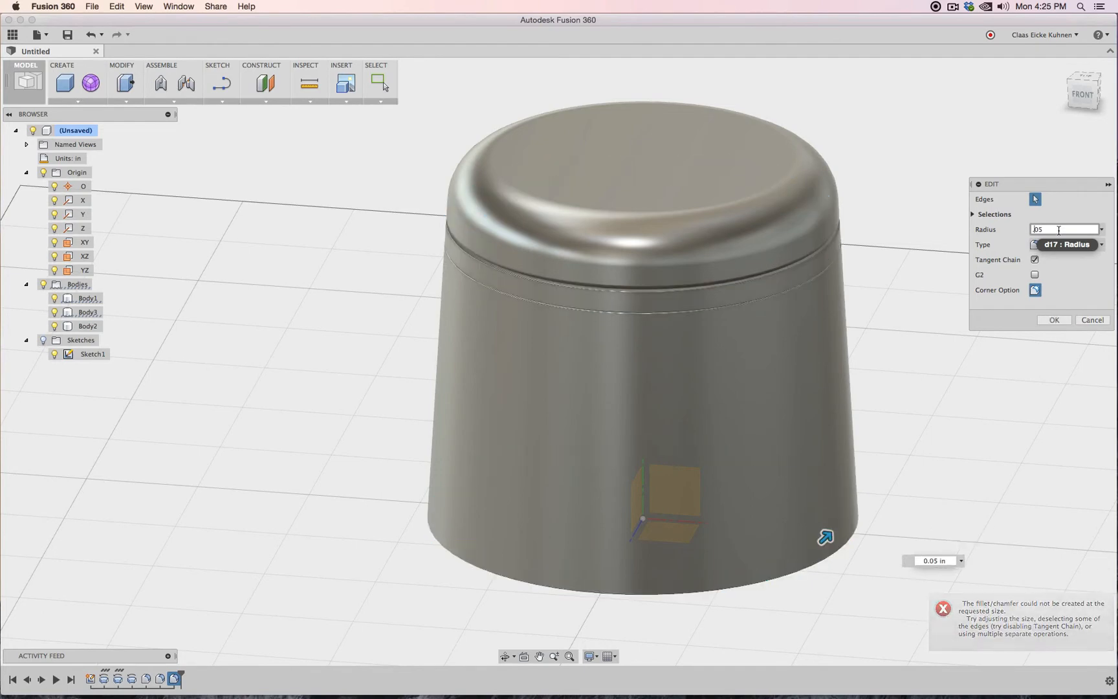
key("Return")
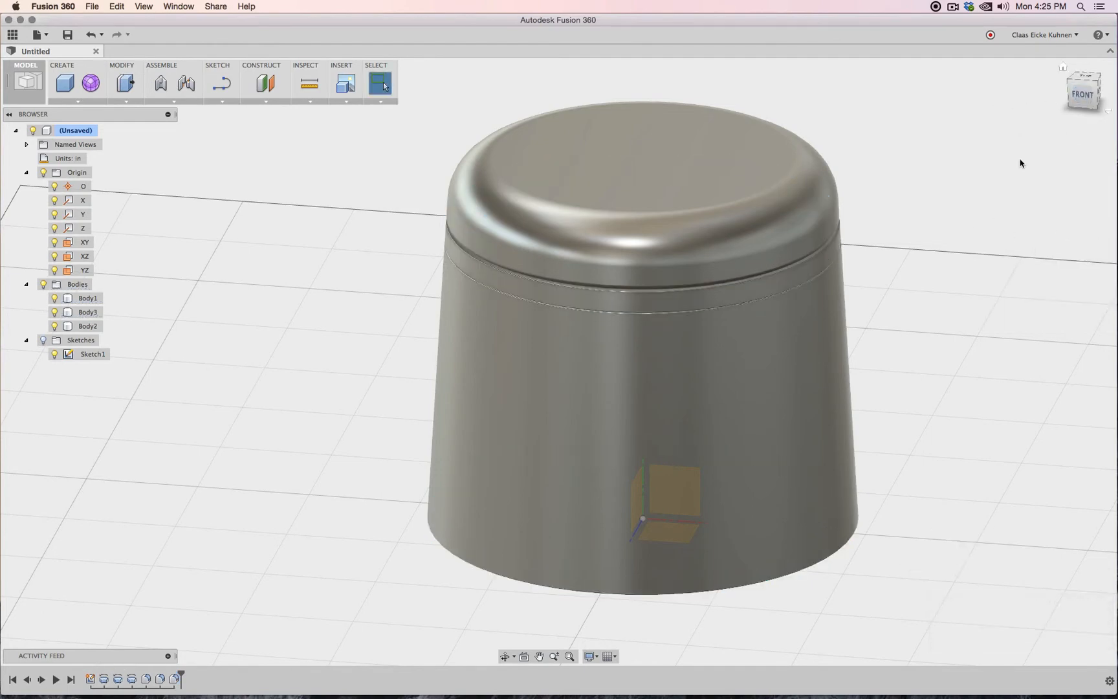
Edit the Fillet2 feature on the lower edge of the top body and reduce its radius.
left_click(1082, 94)
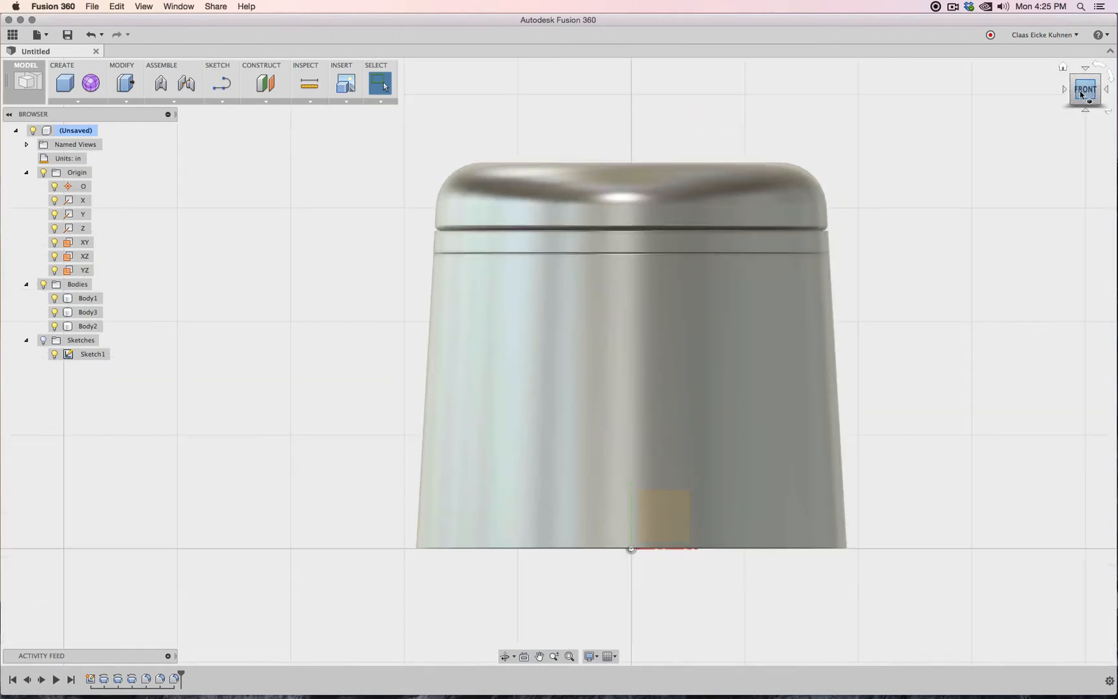
left_click_drag(1080, 92, 1078, 109)
scroll(946, 167, "up", 3)
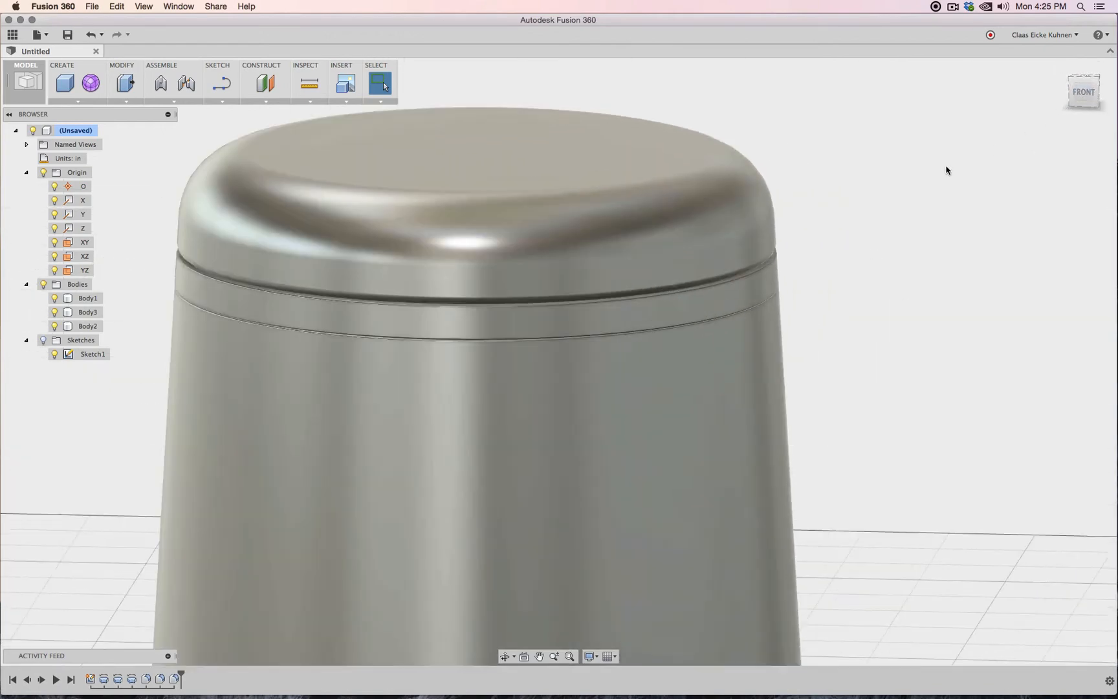
left_click(1082, 94)
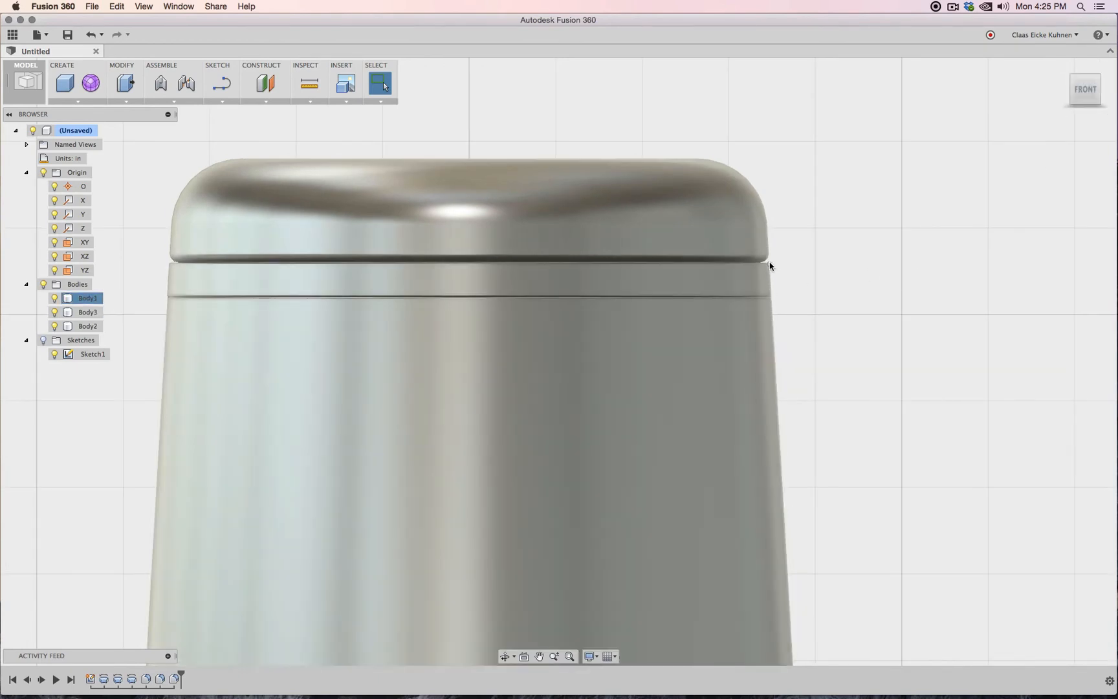
left_click(759, 260)
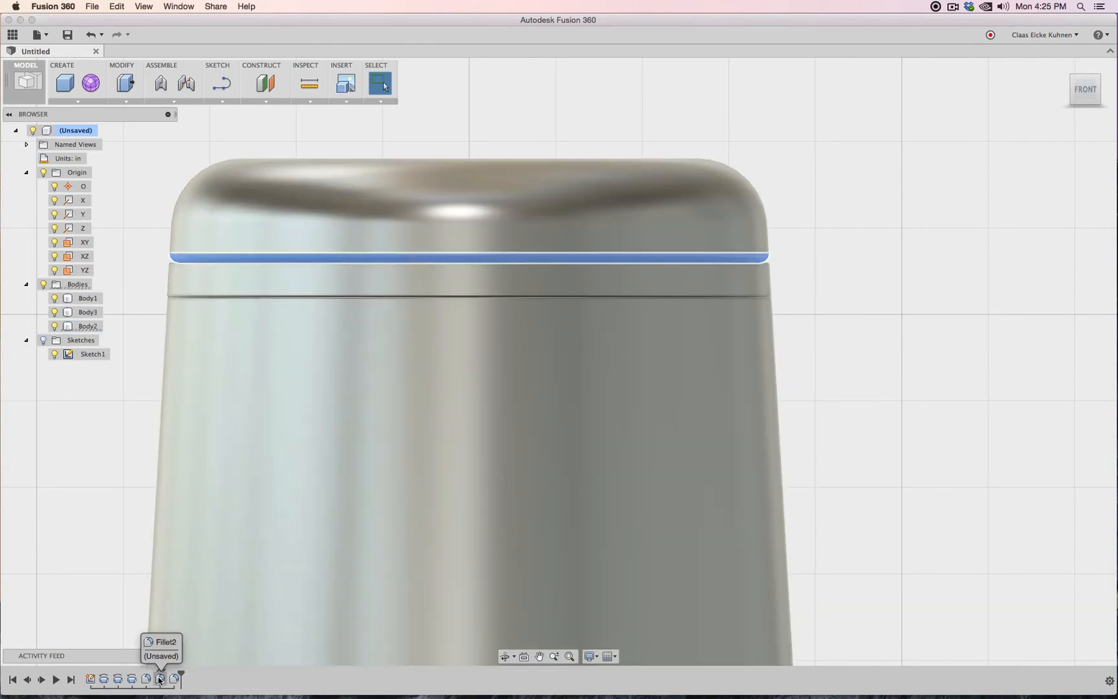
right_click(158, 680)
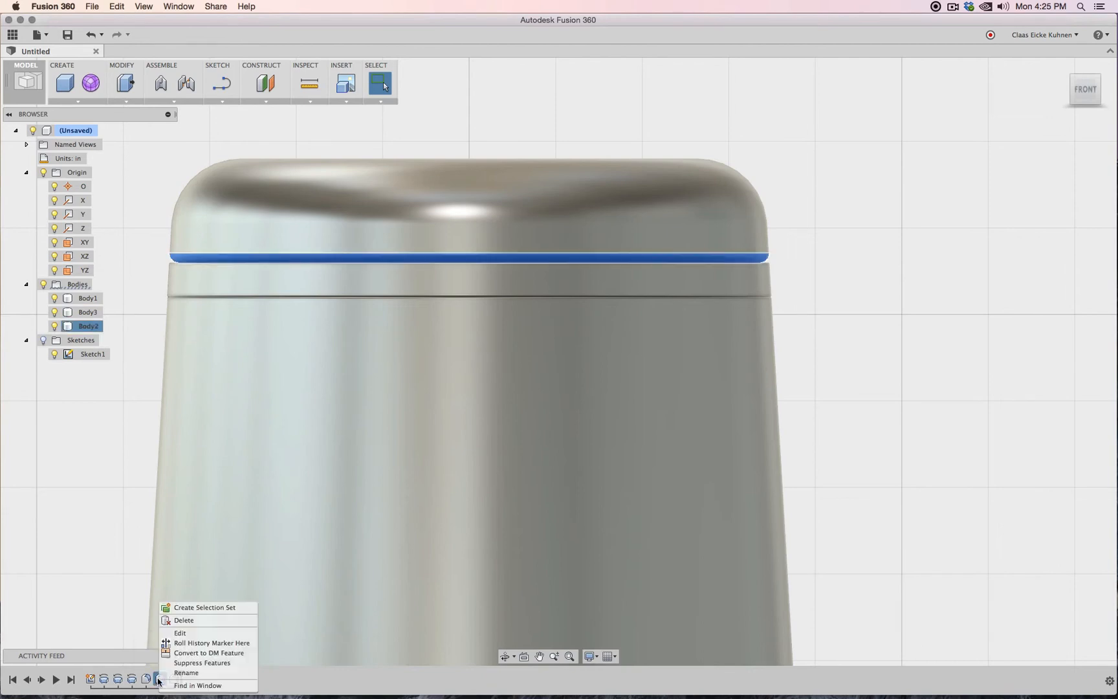
left_click(181, 633)
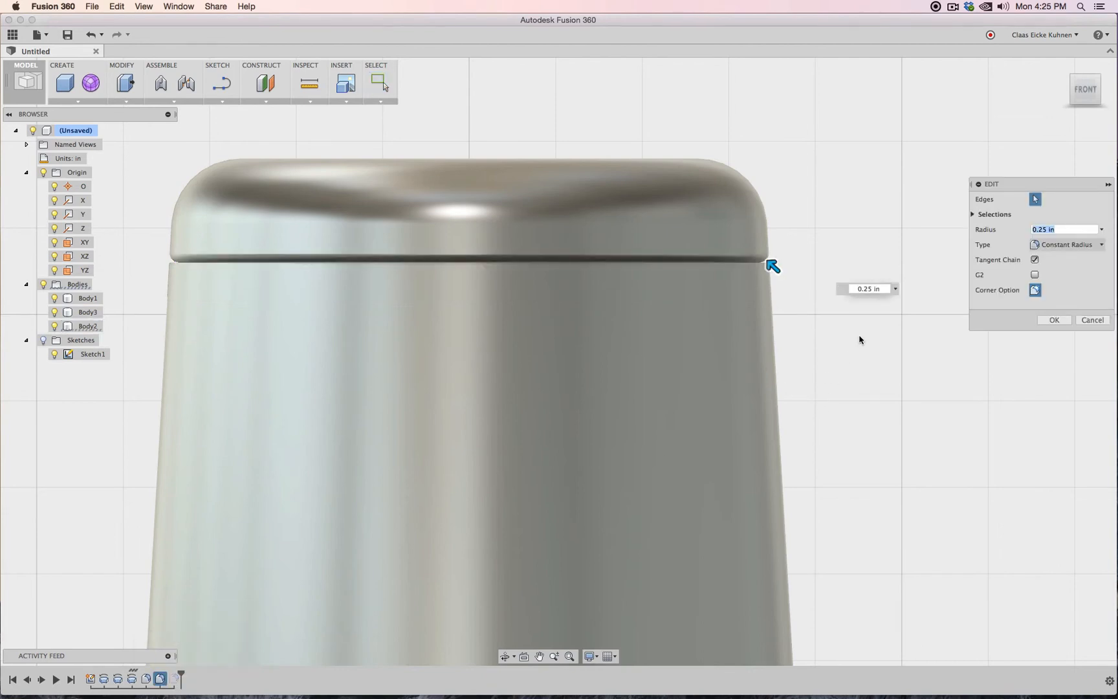
key("Return")
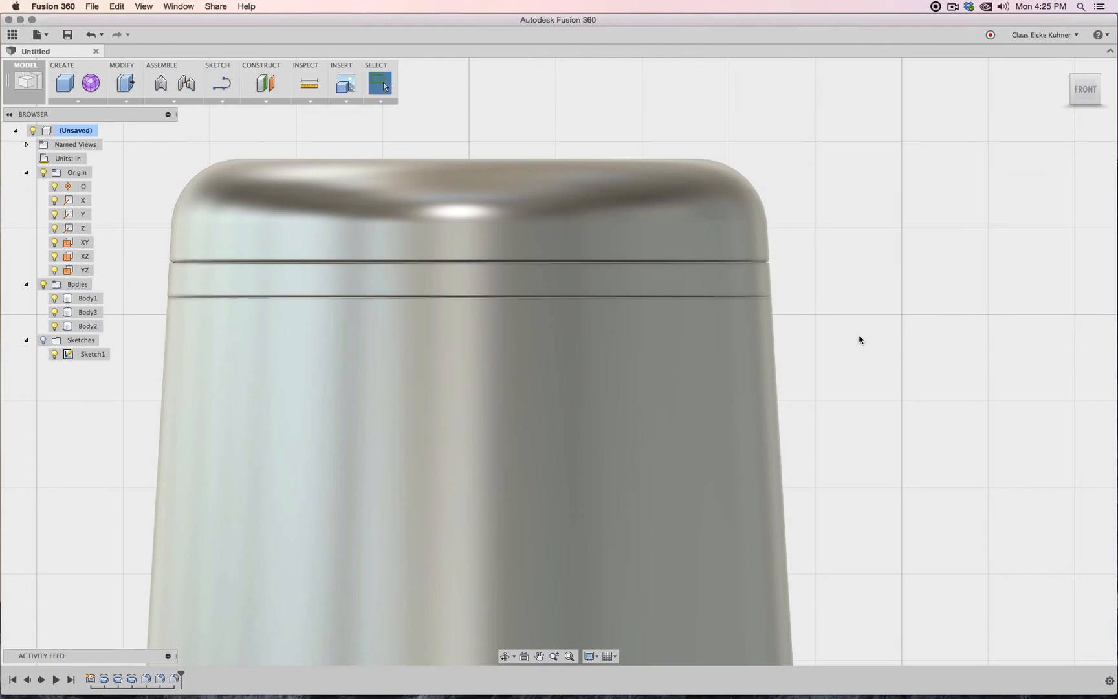
Rename the top body, Body2, as Padding.
scroll(949, 253, "down", 2)
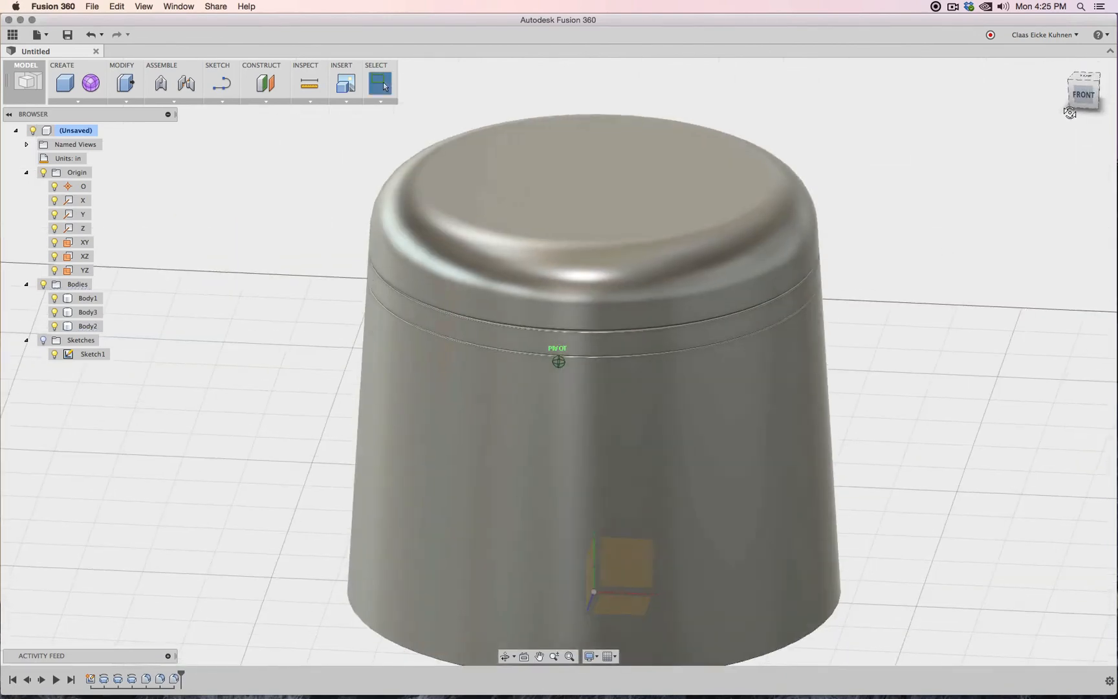
middle_click_drag(1085, 100, 1066, 115, "shift")
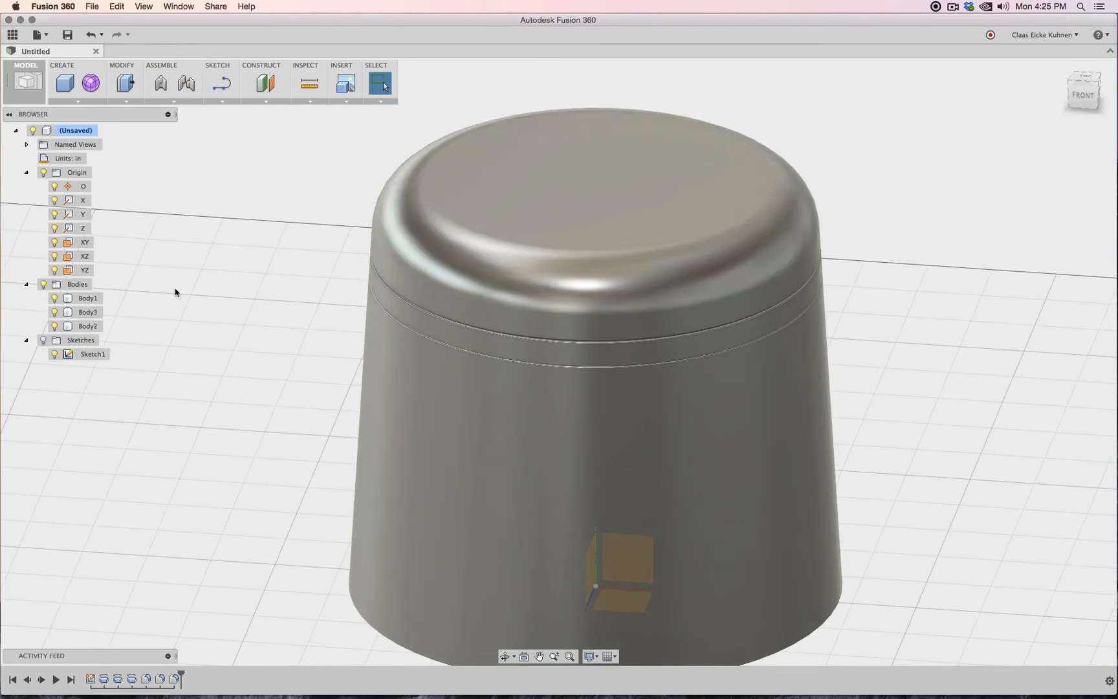
left_click(87, 327)
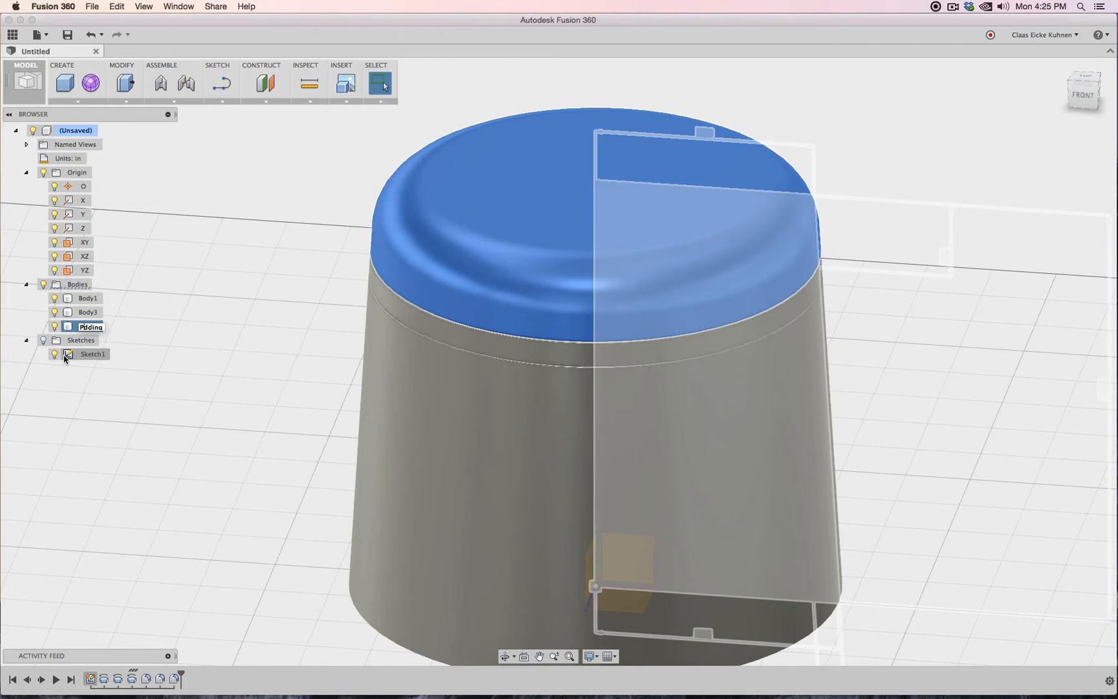
key("Return")
Rename the large lower body Body3 as Base and the thin middle disc Body1 as Plate.
left_click(84, 313)
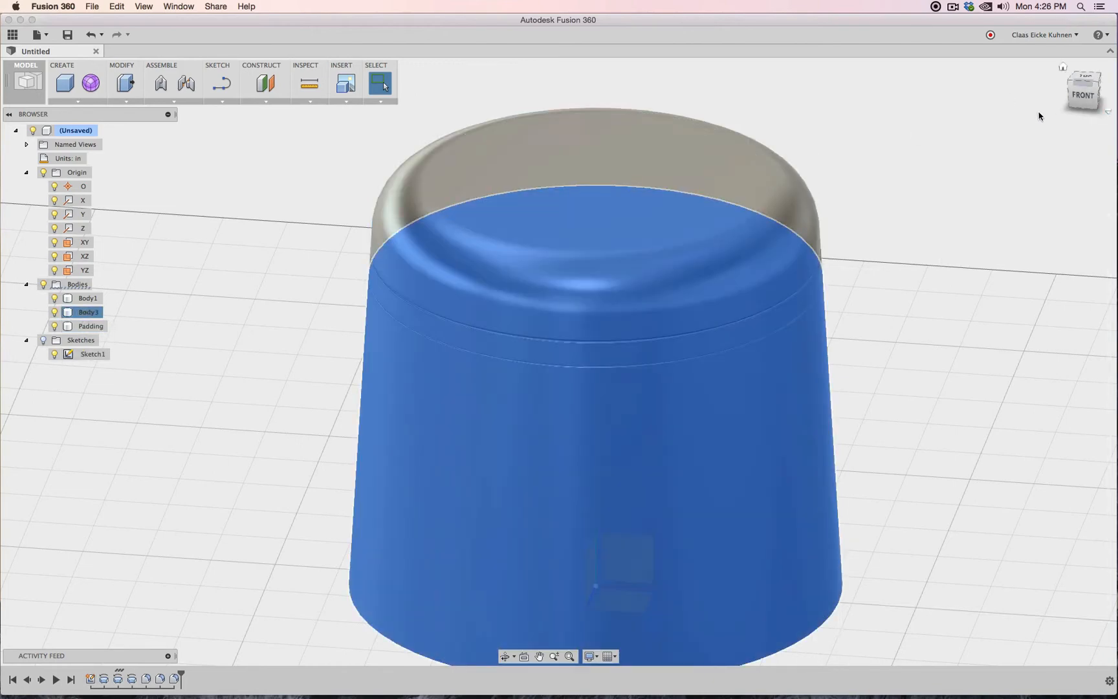
left_click(1079, 102)
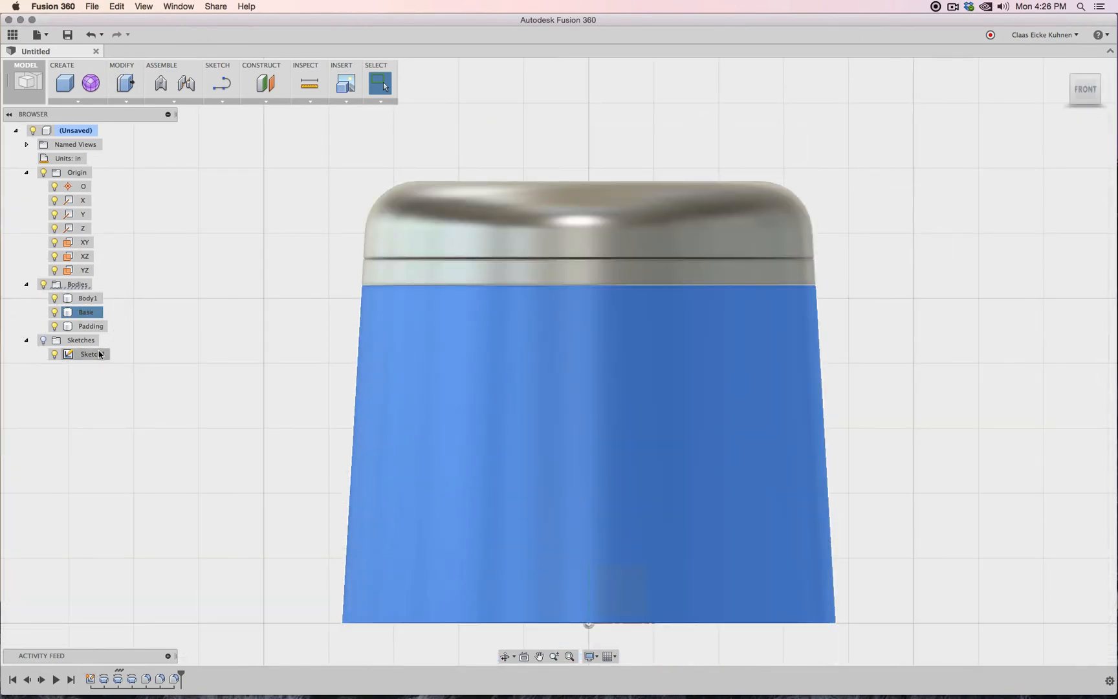
left_click(81, 299)
left_click(81, 298)
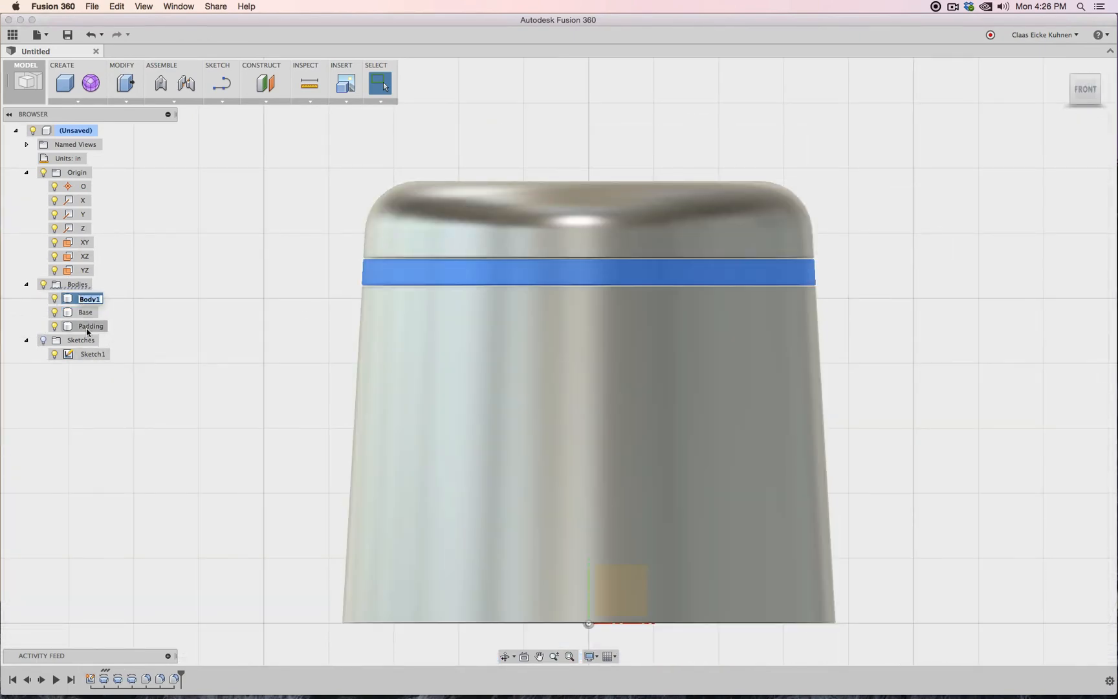
type("Plate")
key("Return")
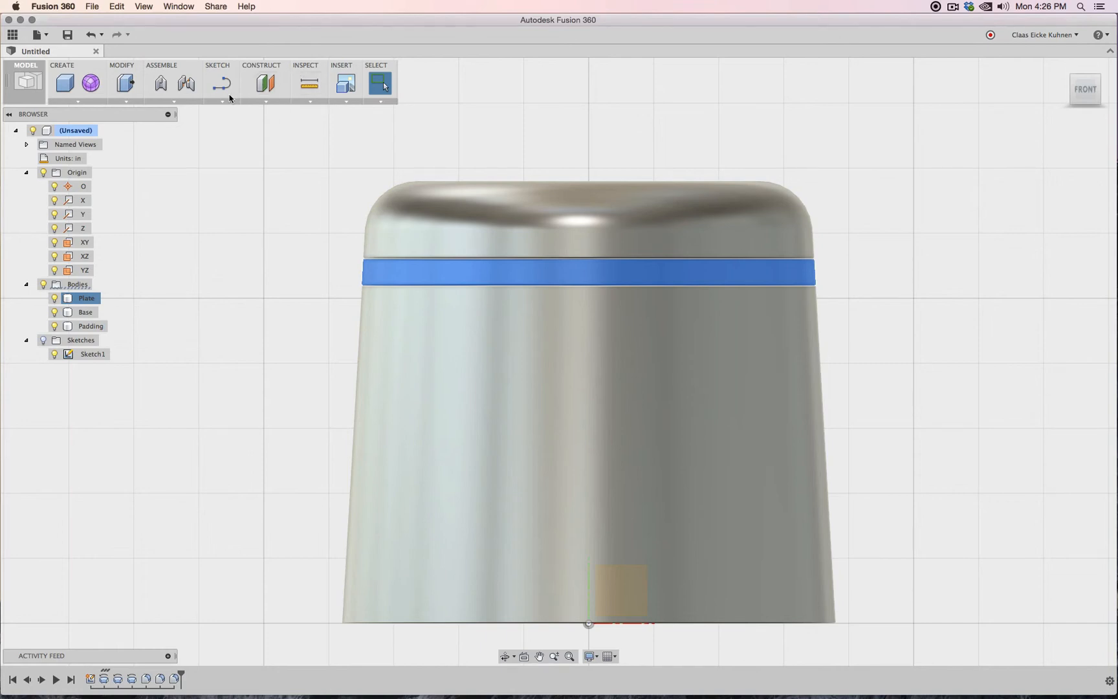
Apply the unfinished Oak wood appearance to the Base and Plate bodies.
right_click(84, 301)
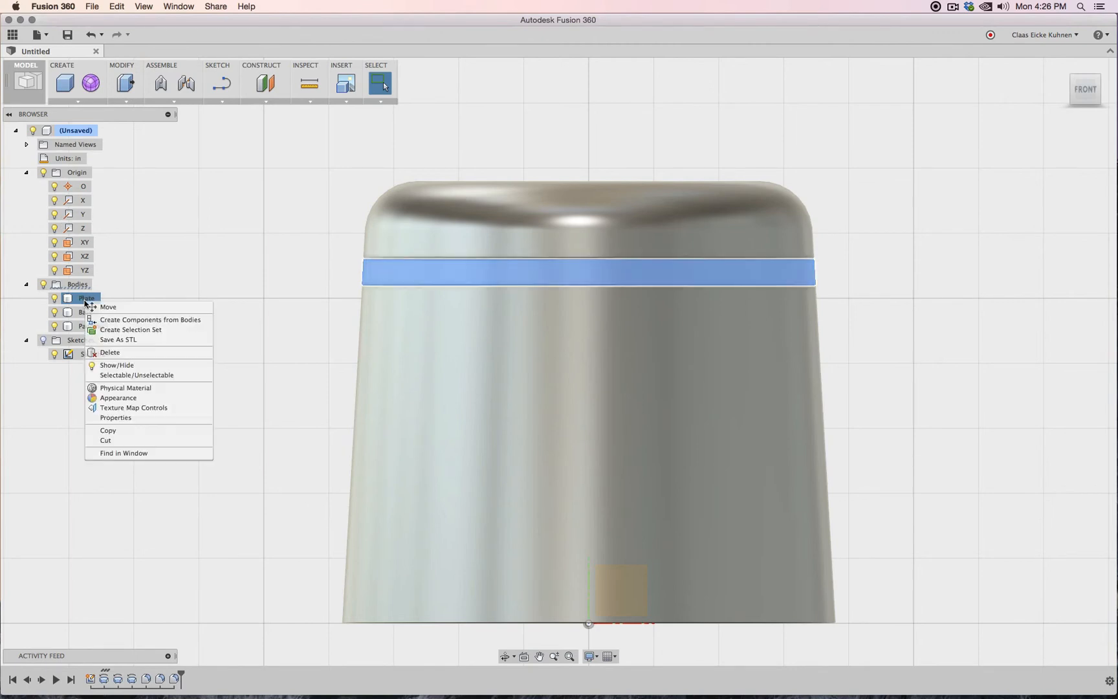
left_click(157, 398)
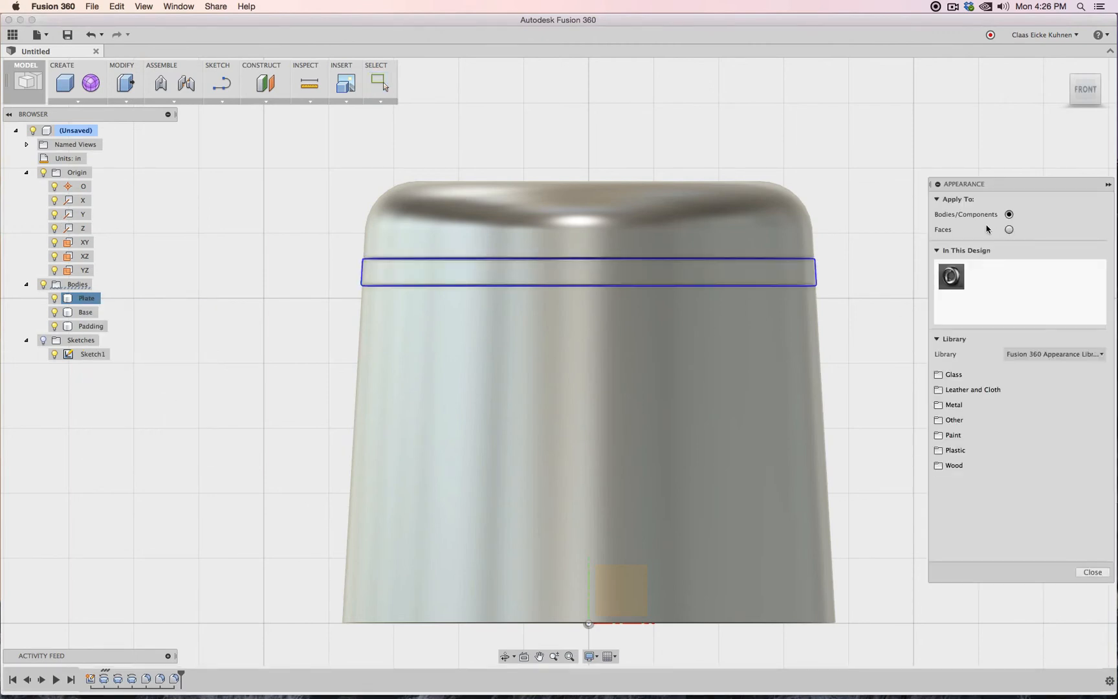
left_click(960, 466)
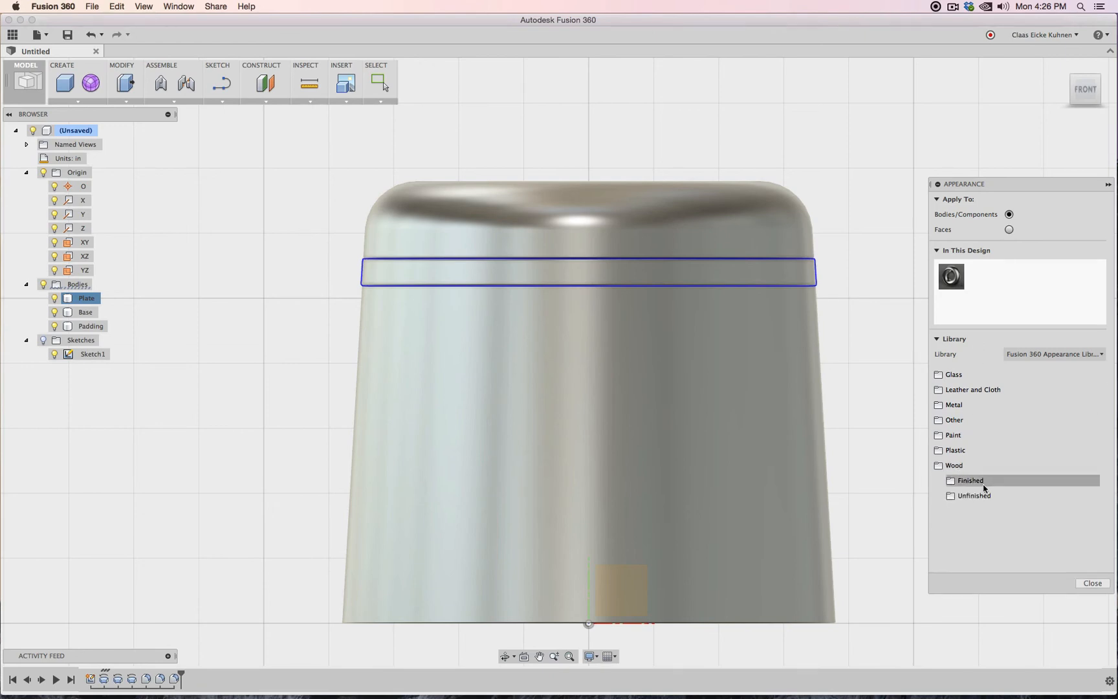
left_click(1024, 497)
scroll(1024, 500, "down", 3)
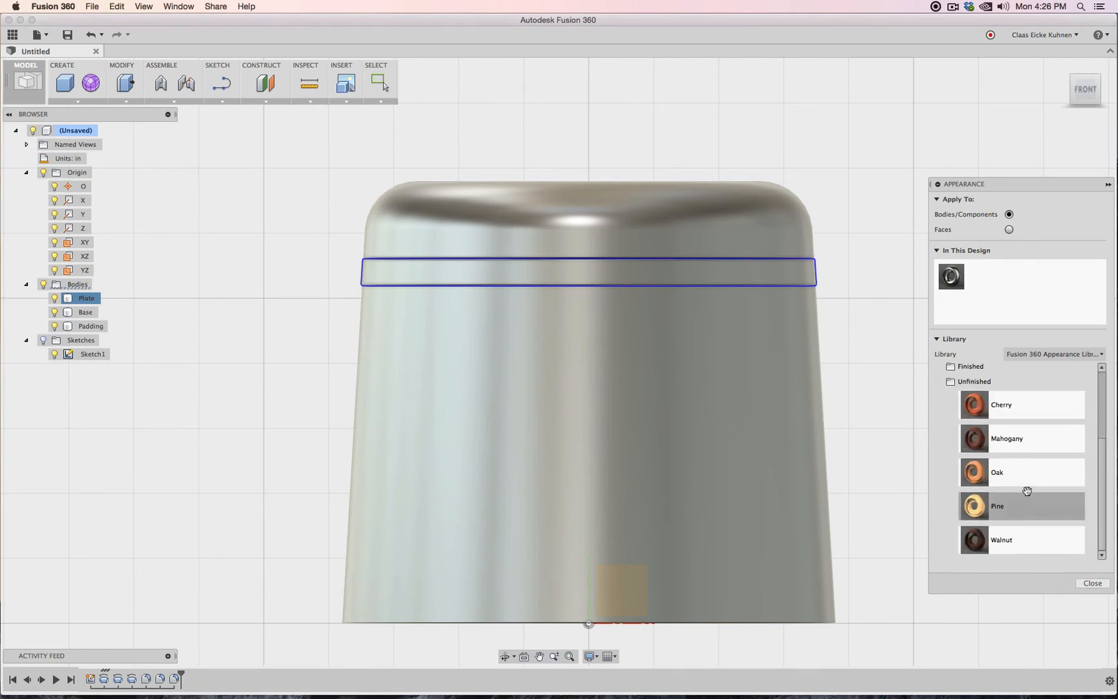
mouse_move(1045, 477)
left_mouse_down()
mouse_move(809, 469)
mouse_move(824, 464)
left_mouse_up()
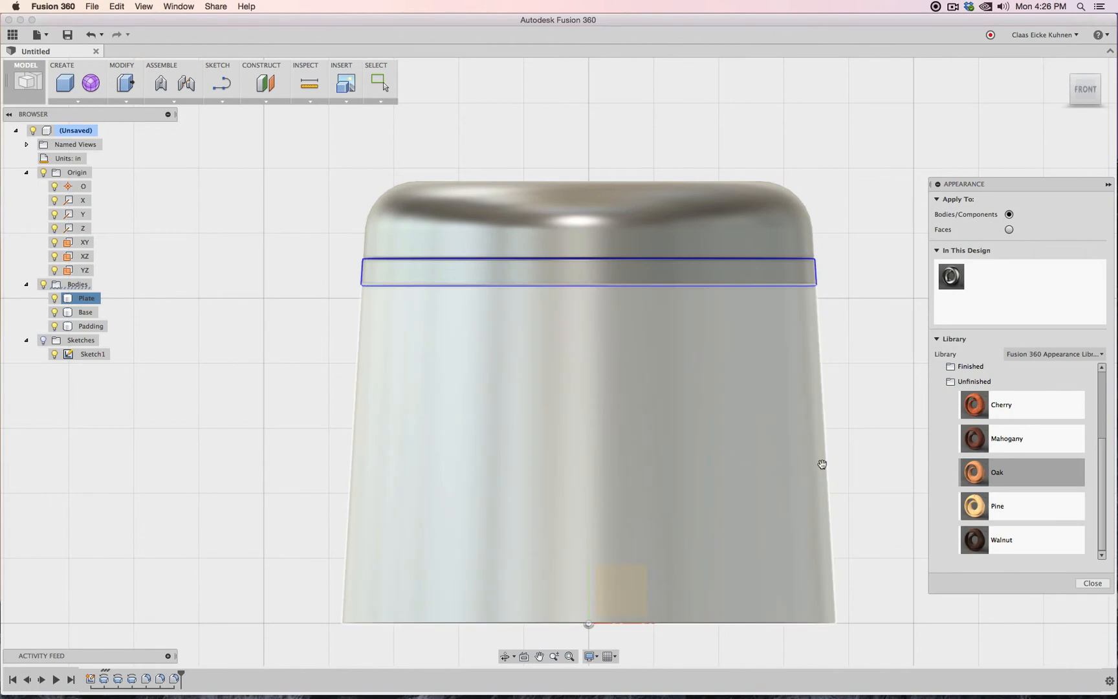
left_click_drag(987, 479, 803, 273)
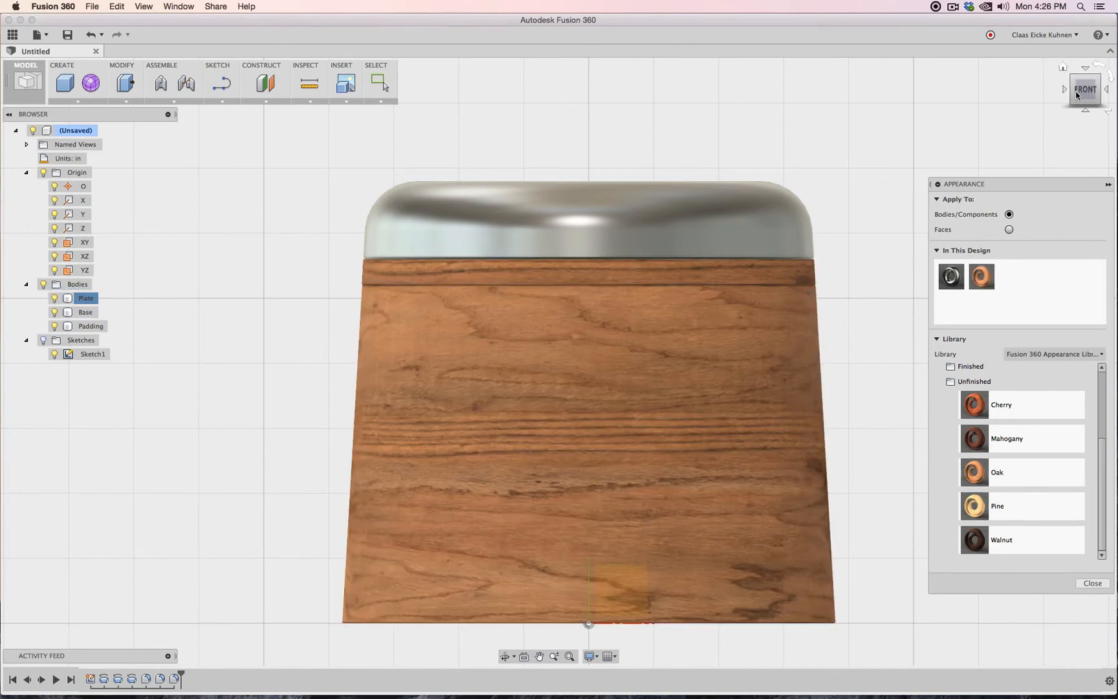
Apply the Leather - Matte (Yellow) appearance to the Padding body and inspect its texture up close.
left_click_drag(1076, 98, 1035, 110)
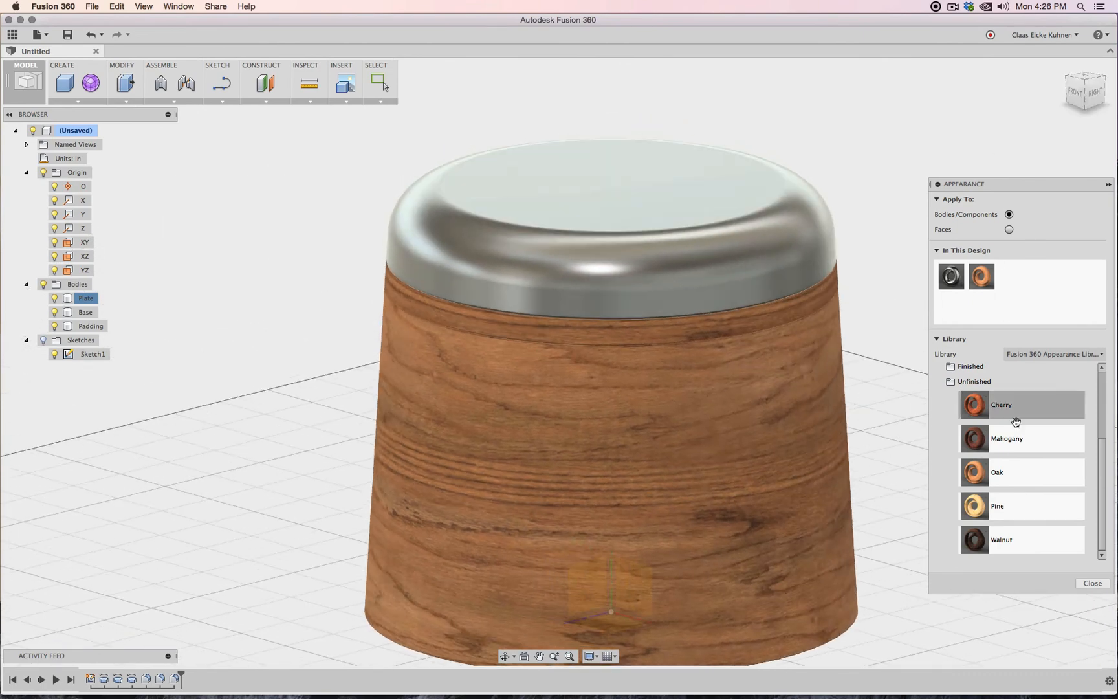
scroll(1013, 420, "up", 4)
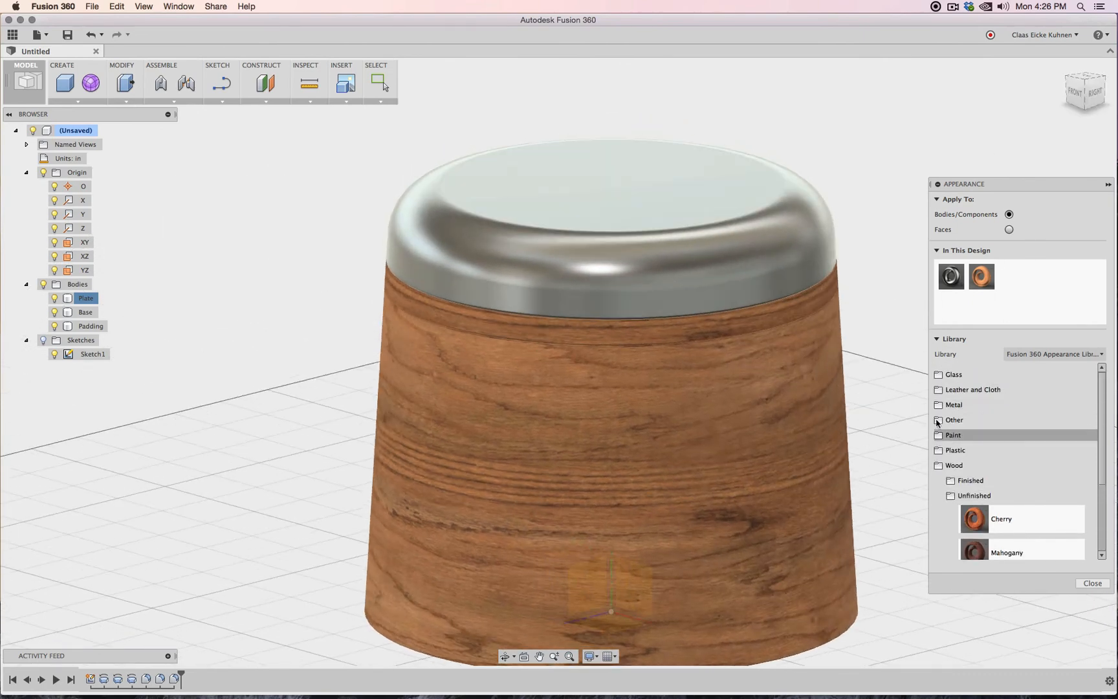
left_click(937, 406)
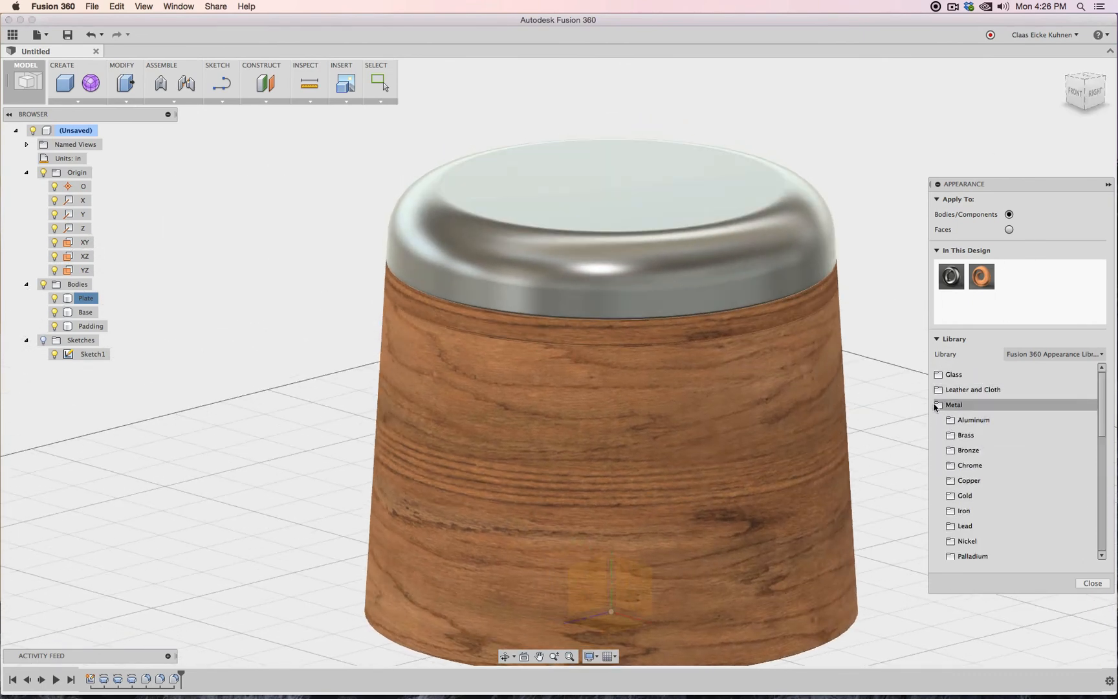
left_click(937, 406)
left_click(938, 390)
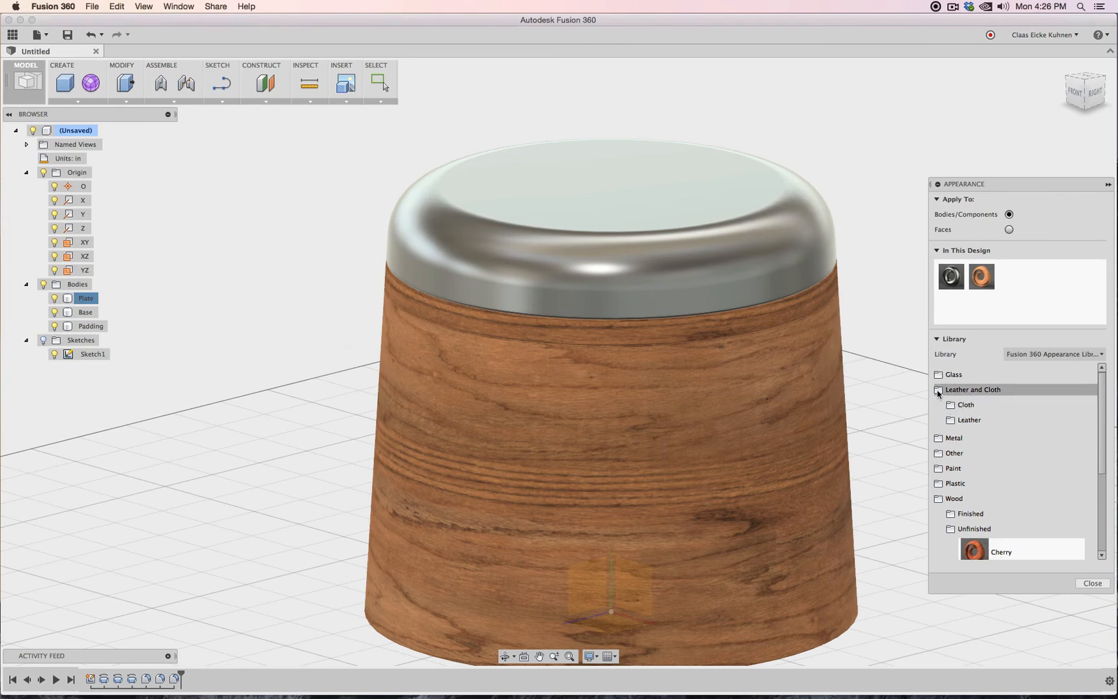
left_click(954, 422)
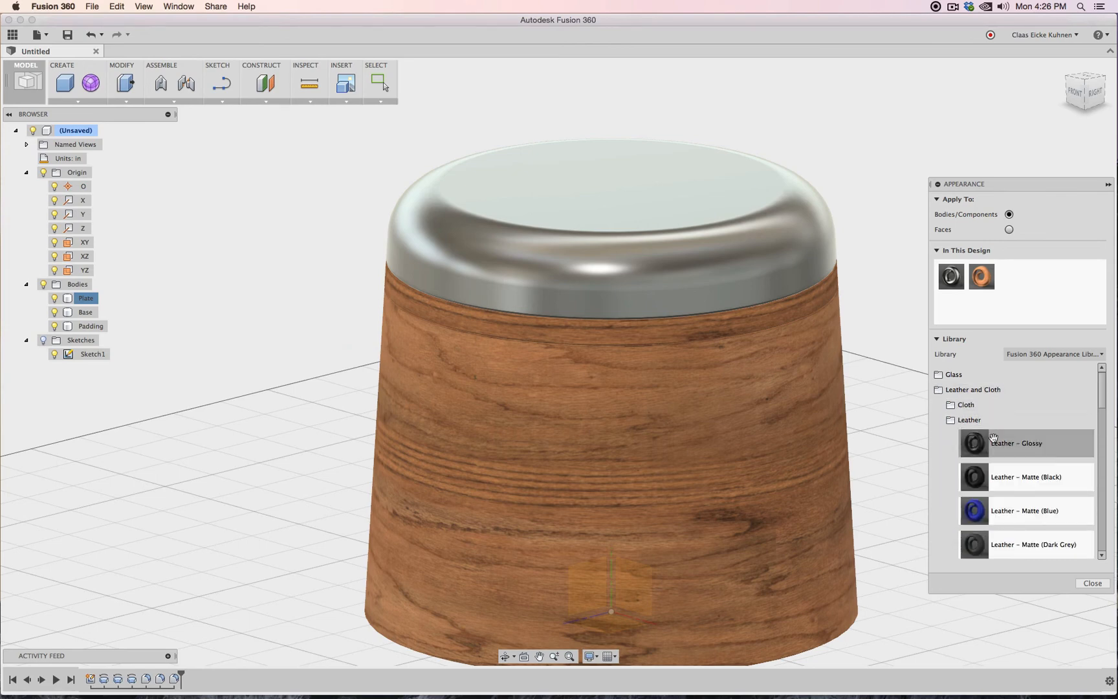
scroll(997, 438, "down", 5)
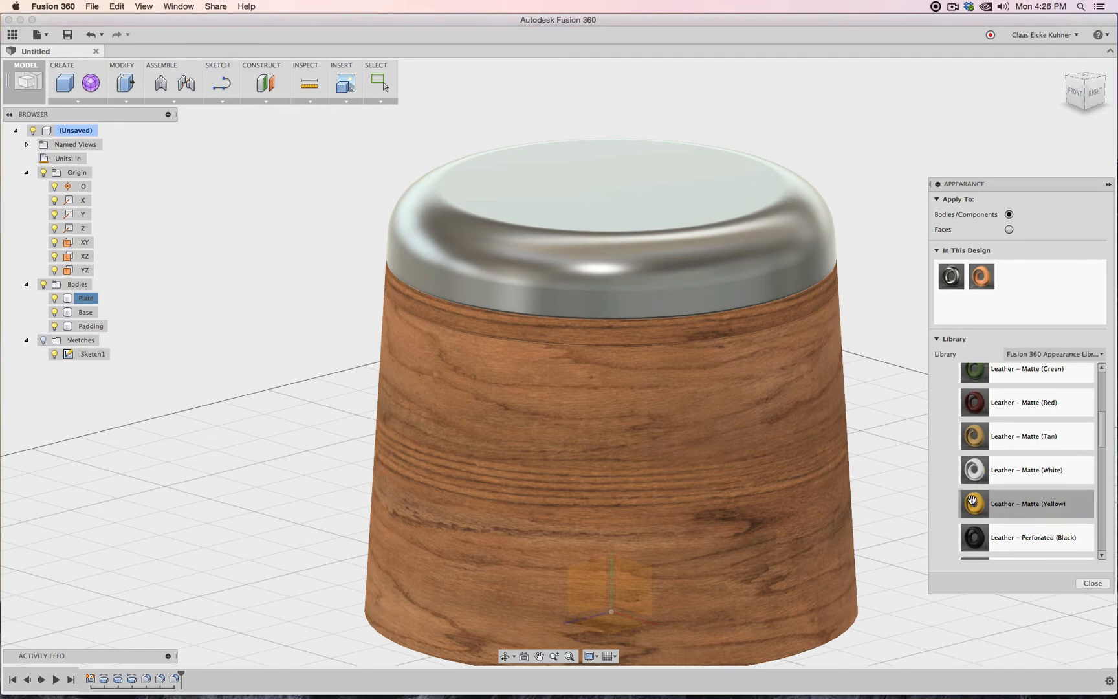
left_click_drag(997, 503, 714, 242)
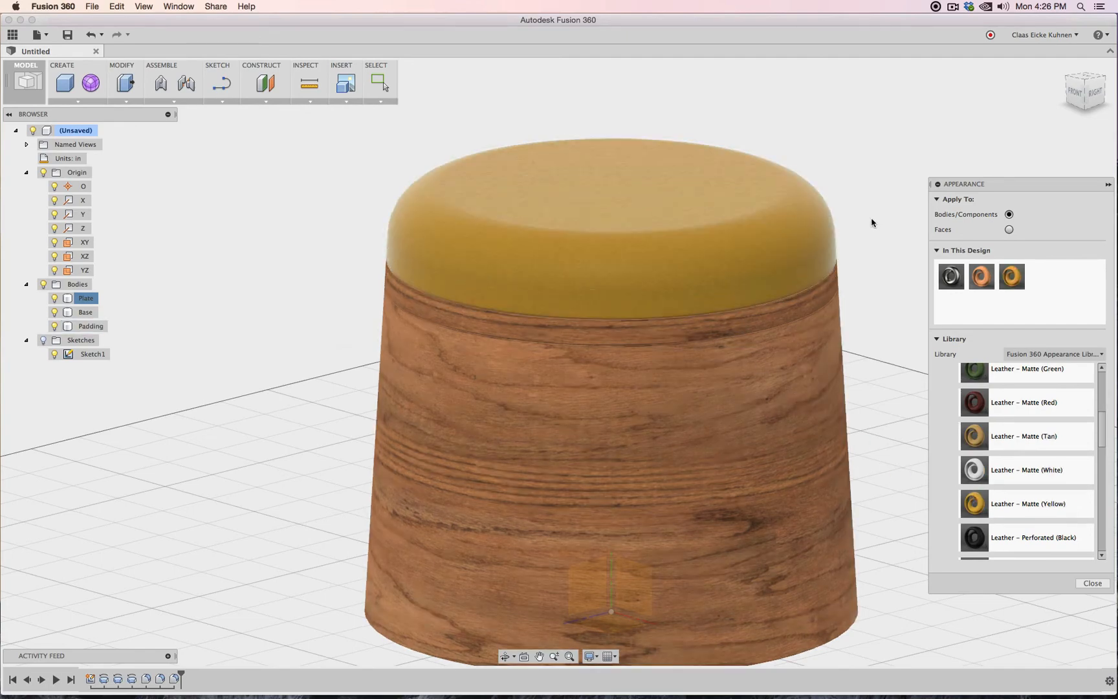
scroll(739, 219, "up", 10)
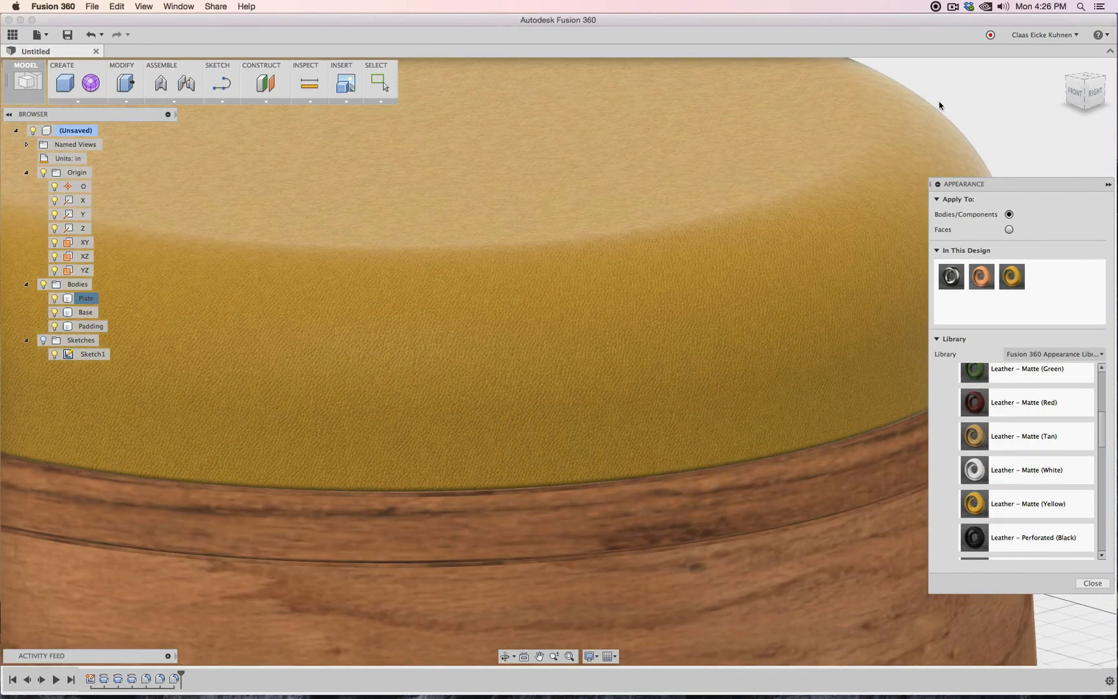
Apply the metal appearance already in the design to the Plate body and finish assigning appearances.
scroll(943, 137, "down", 10)
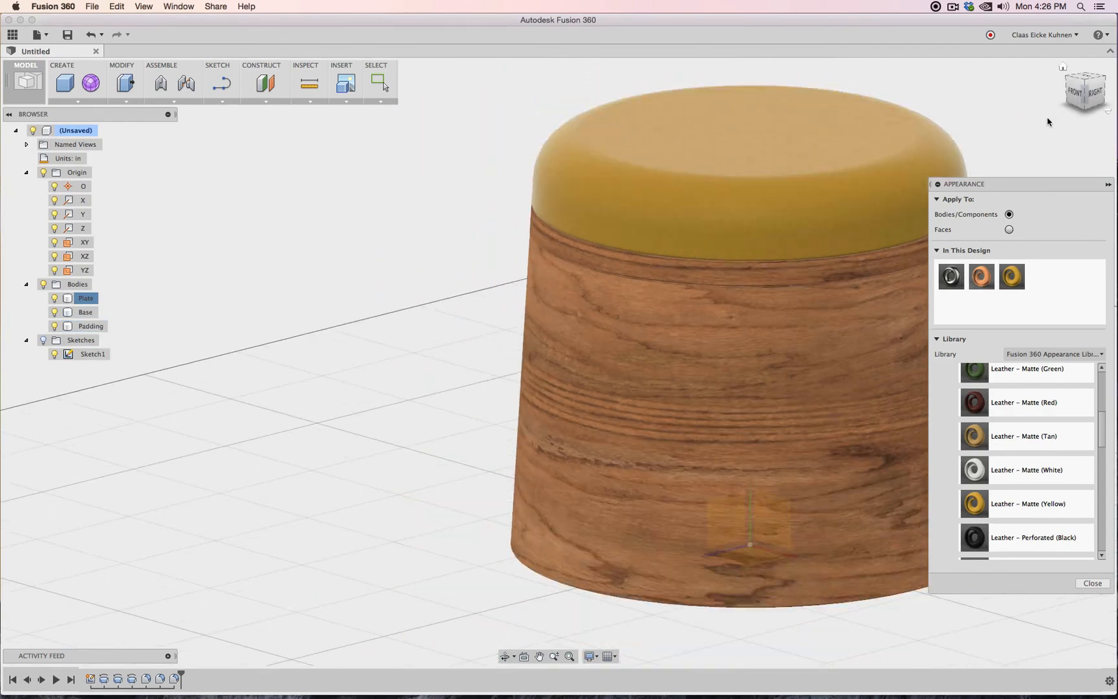
middle_click_drag(1042, 140, 786, 140)
left_click(1068, 98)
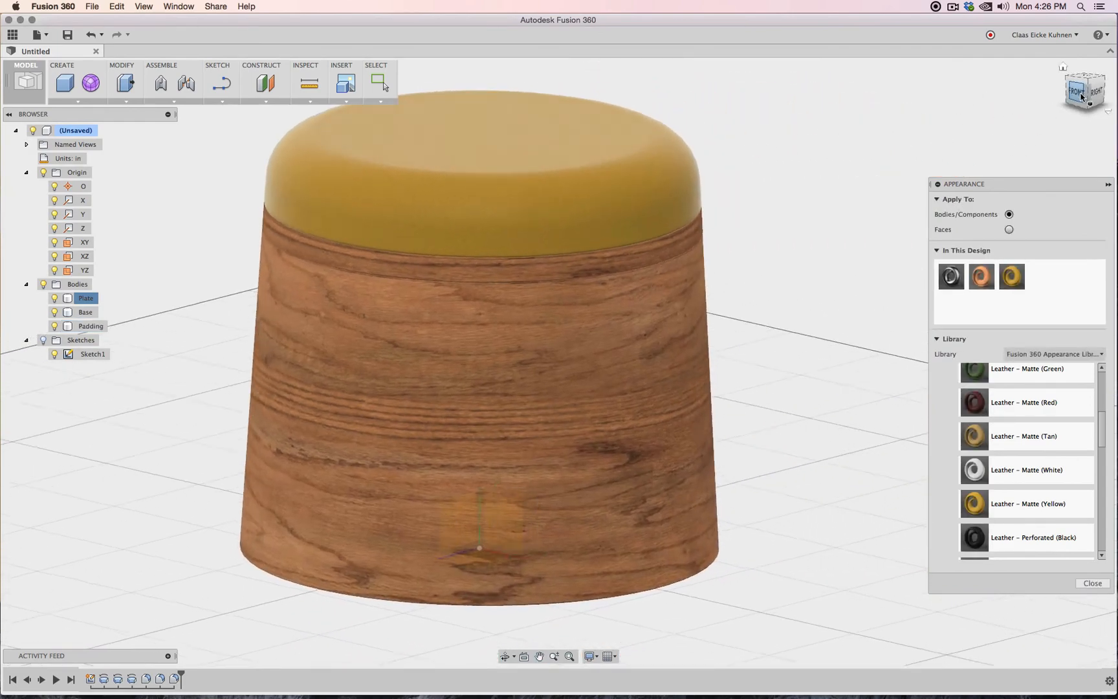
middle_click_drag(1056, 100, 893, 136, "shift")
middle_click_drag(745, 272, 655, 257, "shift")
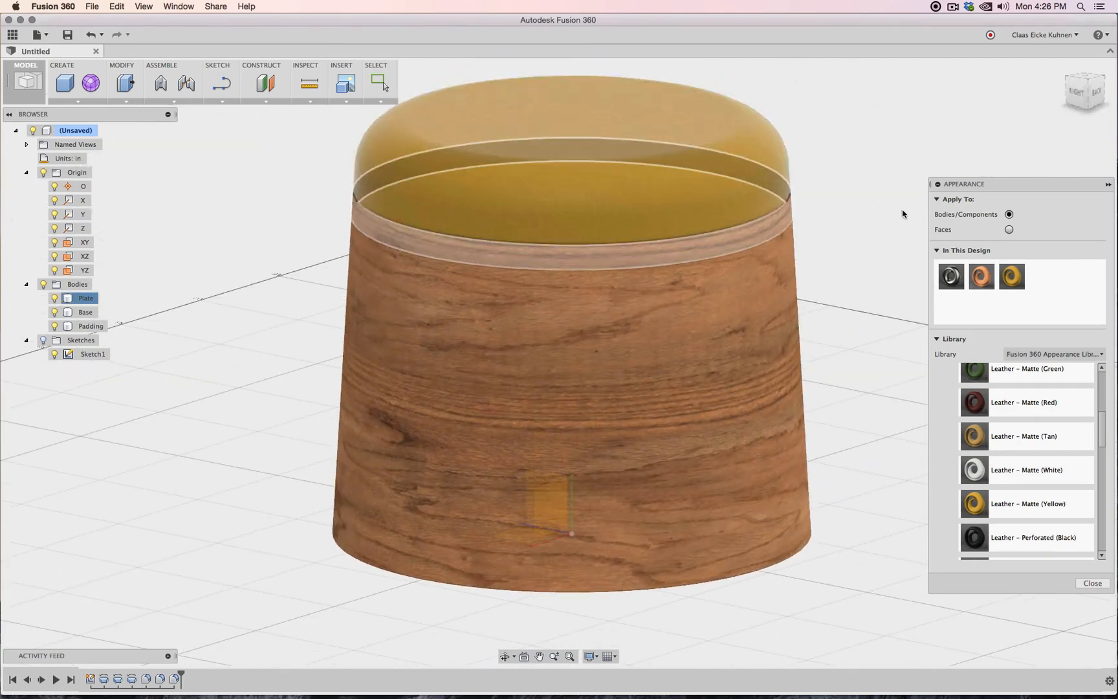
left_click_drag(952, 277, 770, 244)
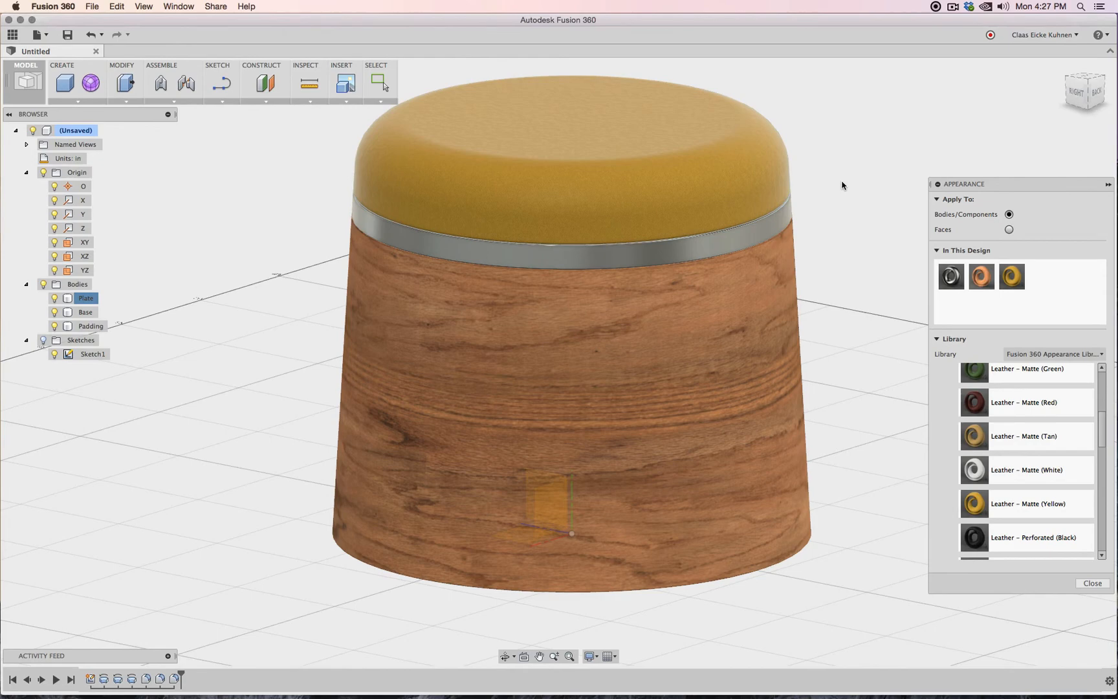
left_click(1088, 99)
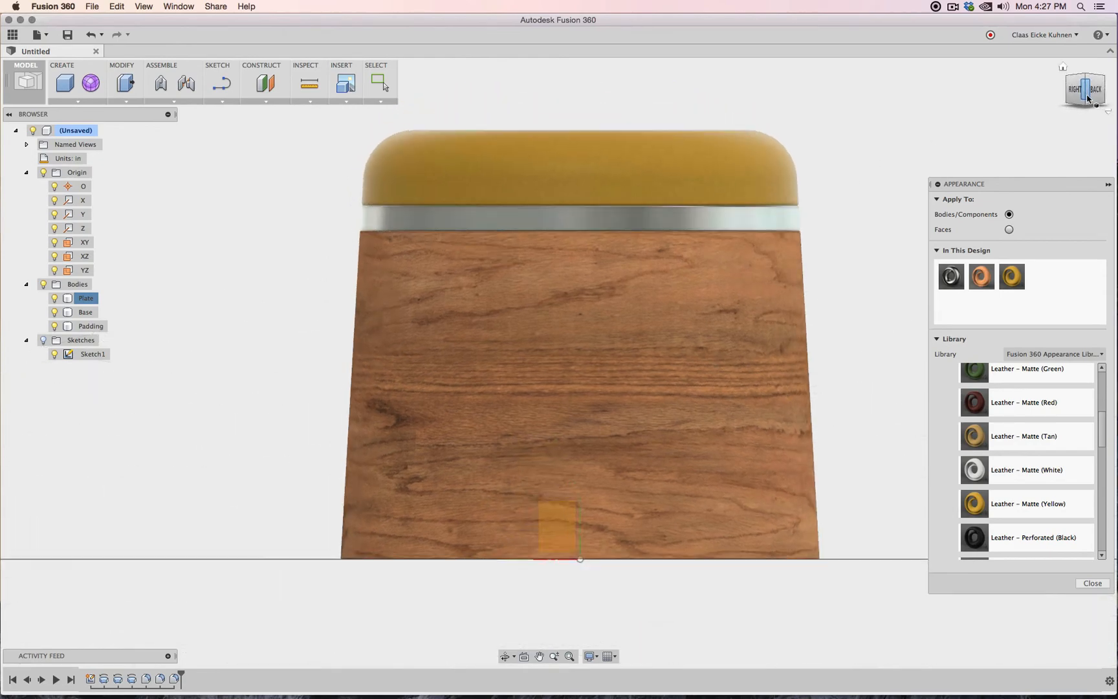
mouse_move(558, 361)
middle_mouse_down("shift")
mouse_move(648, 389)
mouse_move(517, 362)
mouse_move(434, 381)
mouse_move(395, 414)
mouse_move(549, 285)
middle_mouse_up("shift")
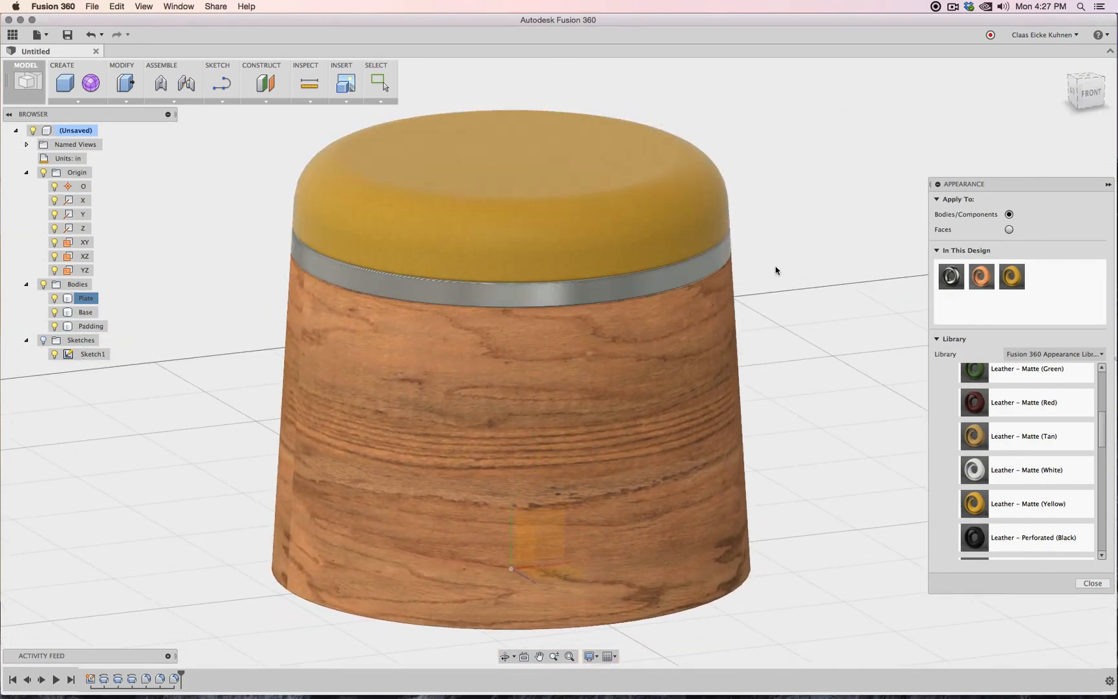
scroll(777, 270, "down", 3)
left_click(1093, 583)
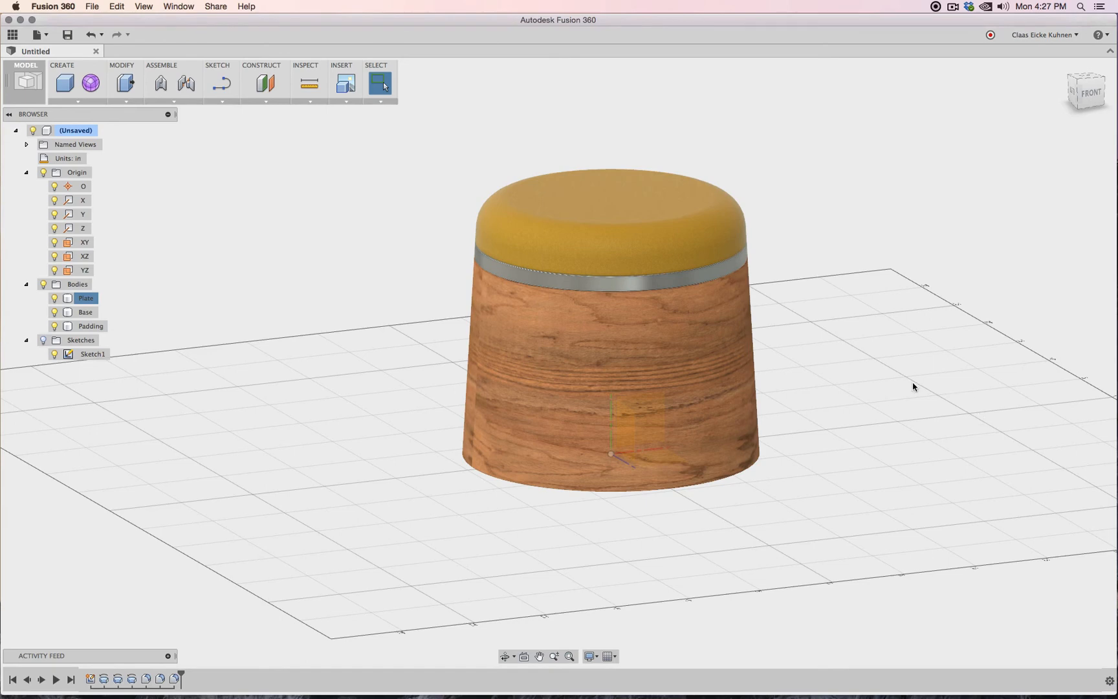
Examine the finished stool from its hollow underside, the right side and isometric views, checking the materials of all three bodies.
left_click(1091, 97)
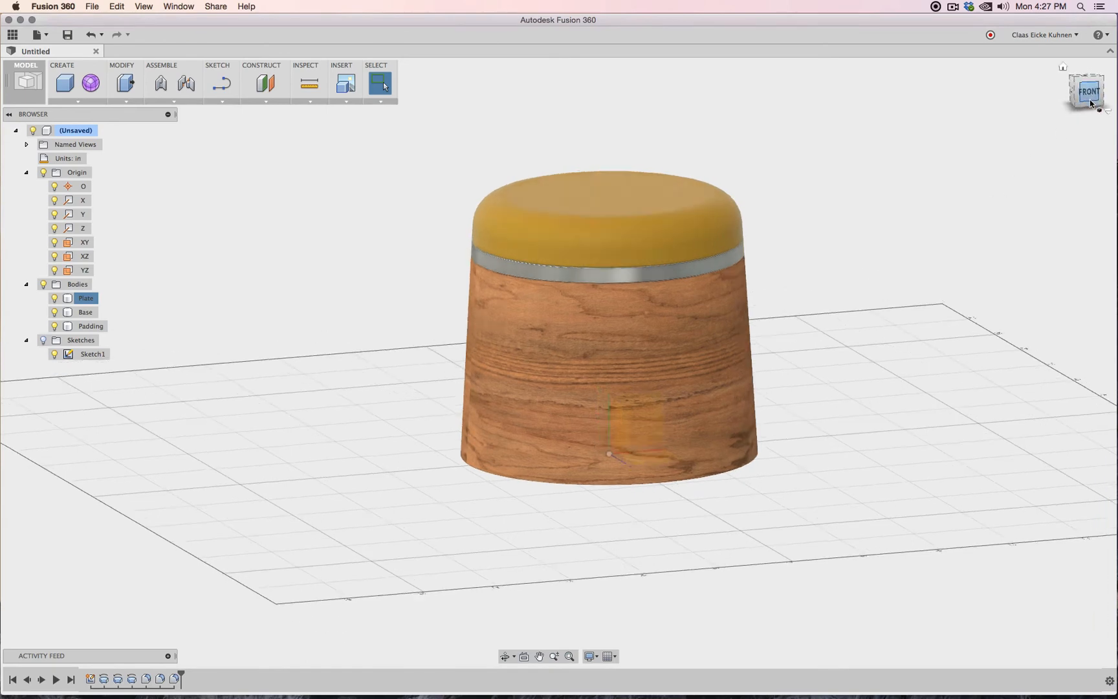
left_click_drag(1090, 99, 941, 52)
middle_click_drag(479, 311, 479, 270, "shift")
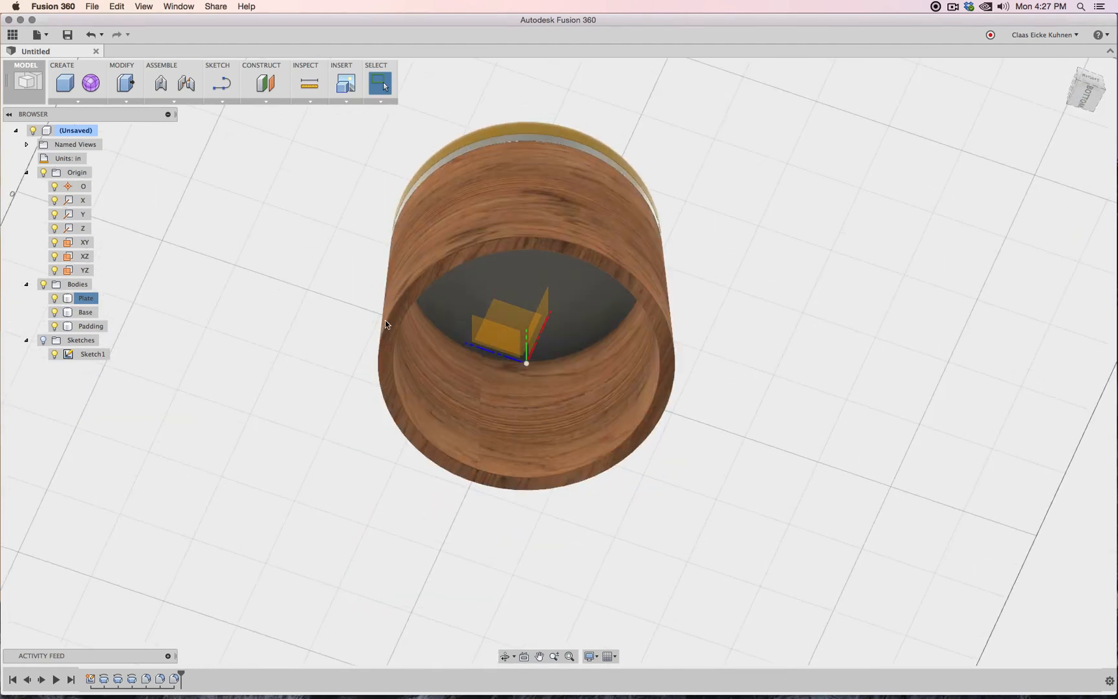
left_click(1089, 87)
left_click_drag(1089, 92, 1111, 152)
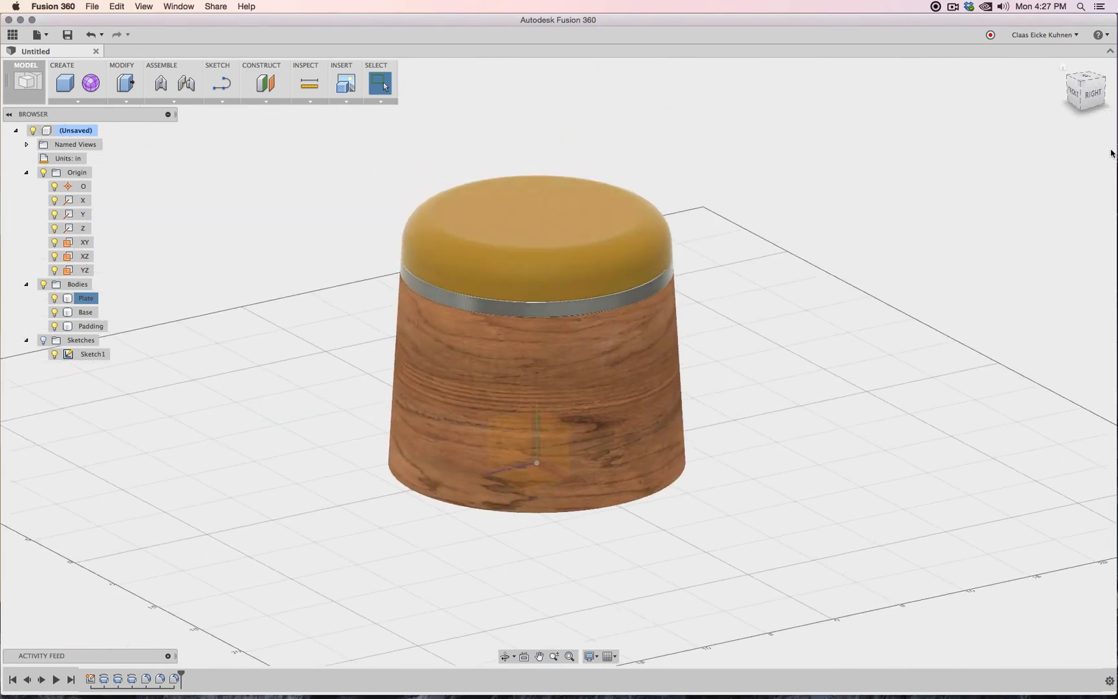
left_click(1081, 84)
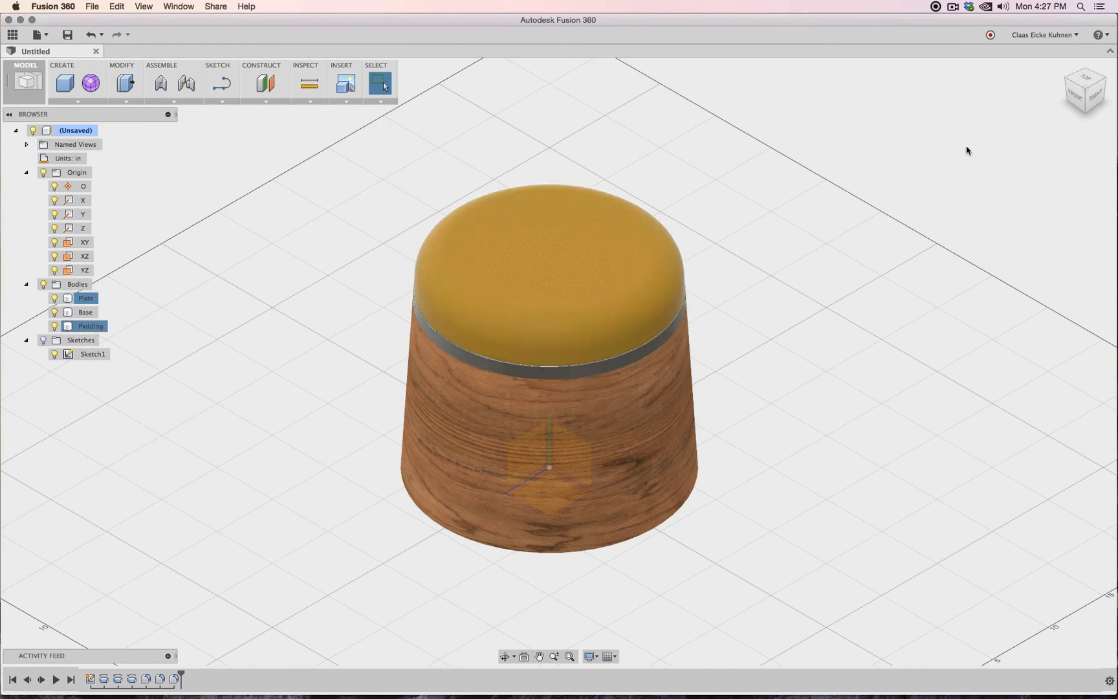
left_click(1096, 98)
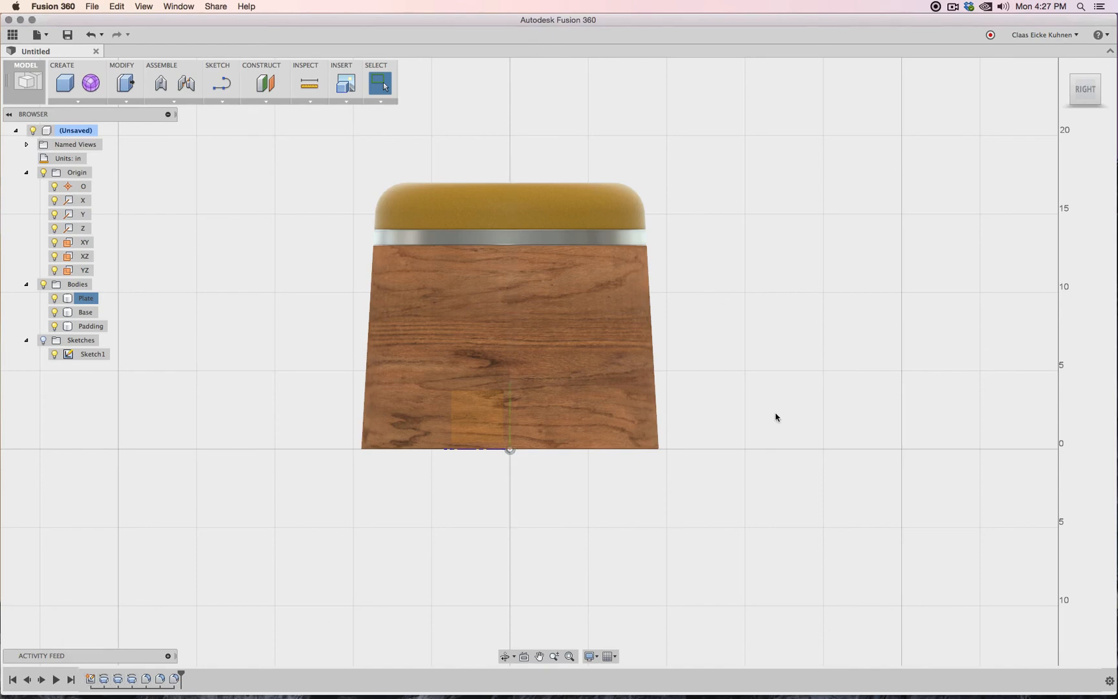
left_click(1101, 75)
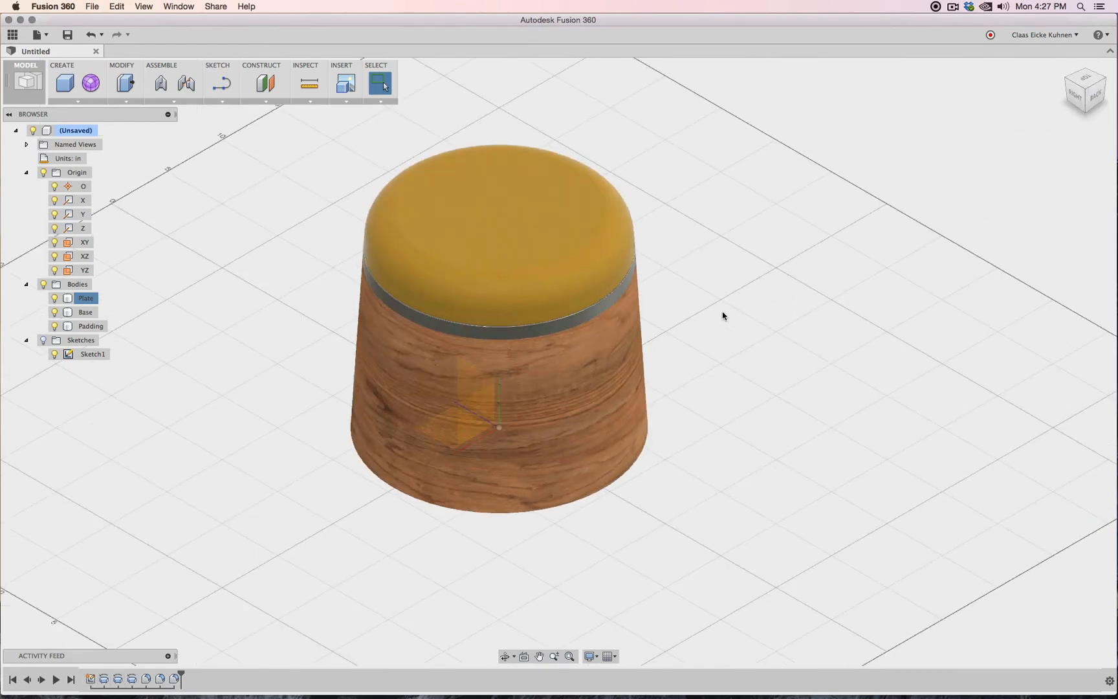